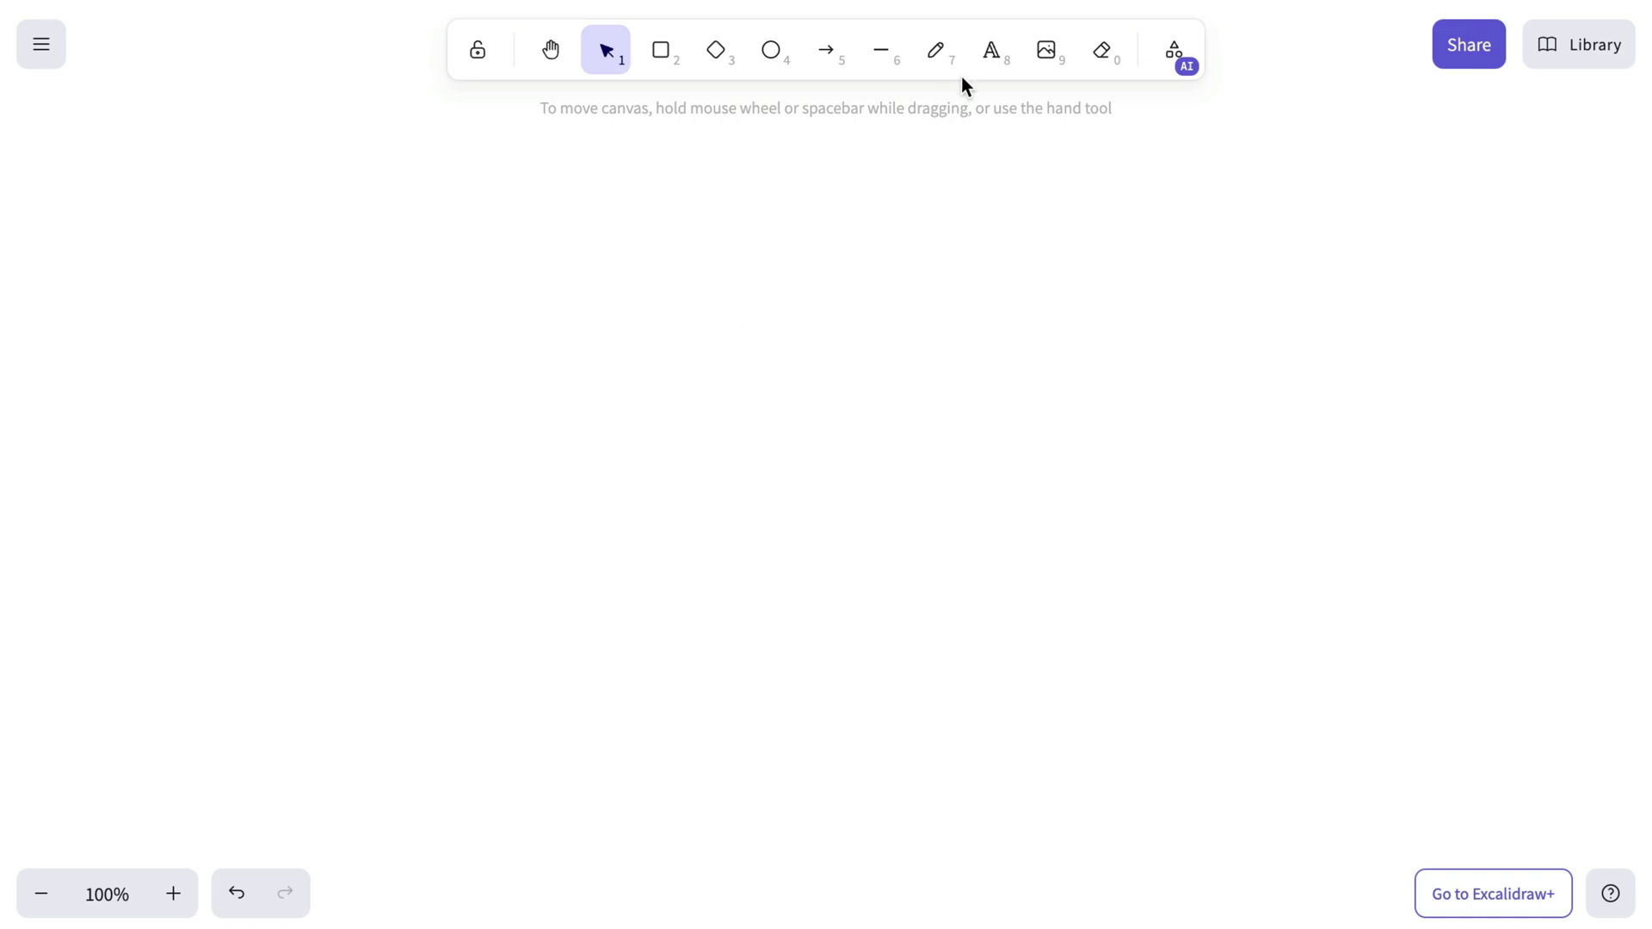
# Type the title 'HR Guide: Employee Onboarding Process' on the canvas.
pyautogui.click(989, 54)
pyautogui.click(557, 237)
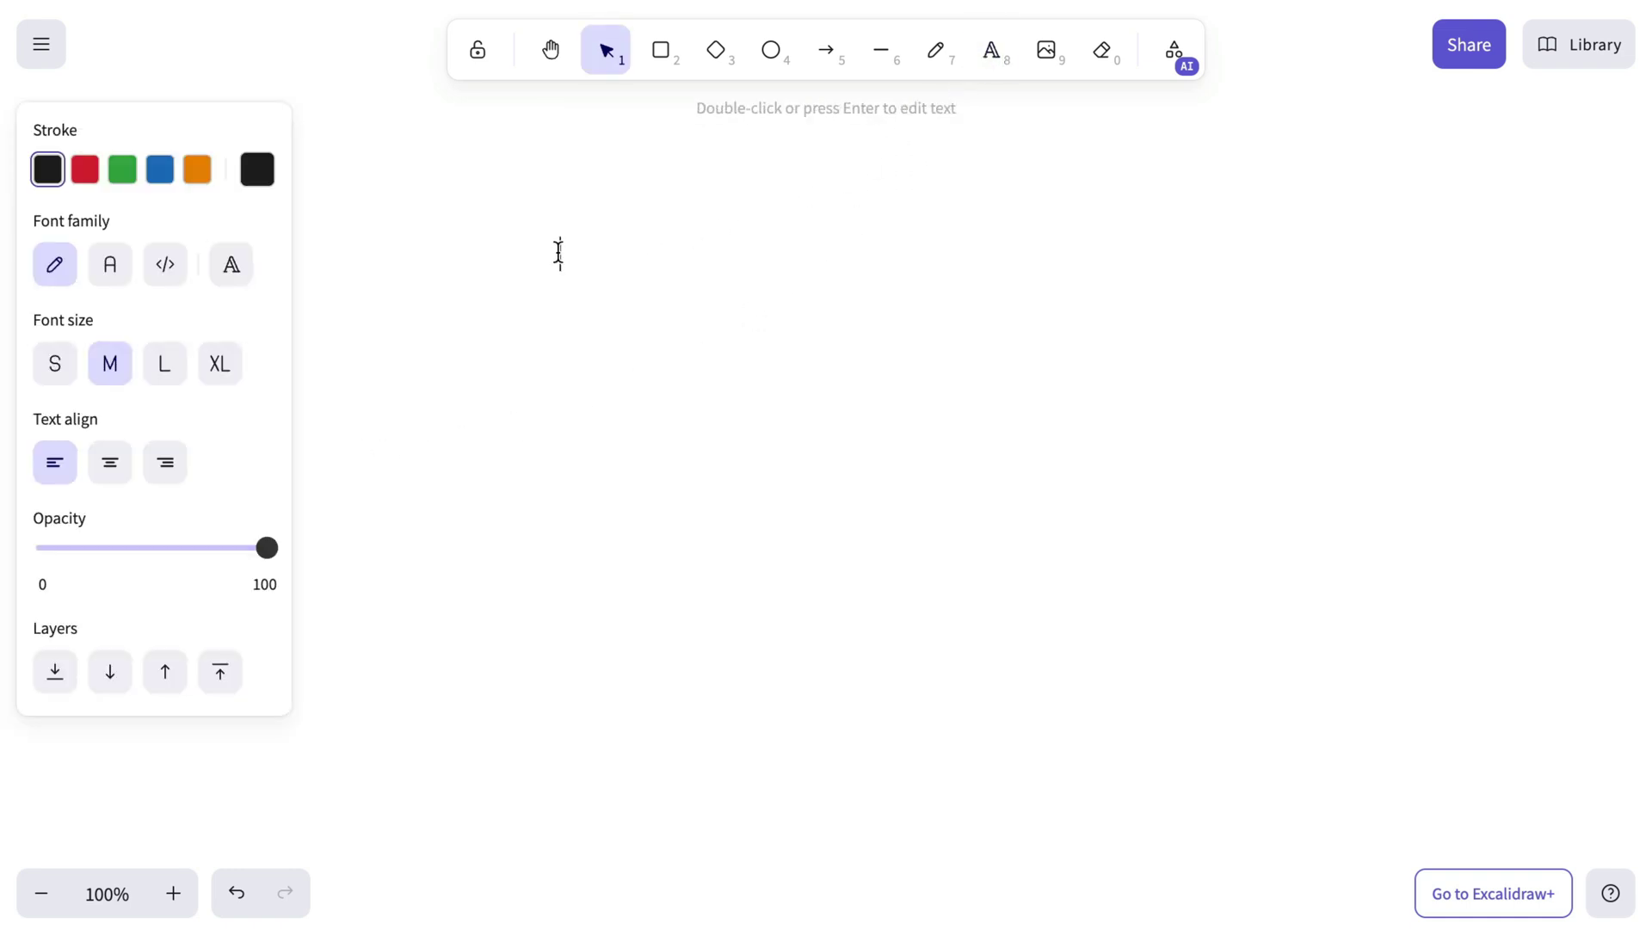
pyautogui.write('HR Guide: Employee Onboarding Process')
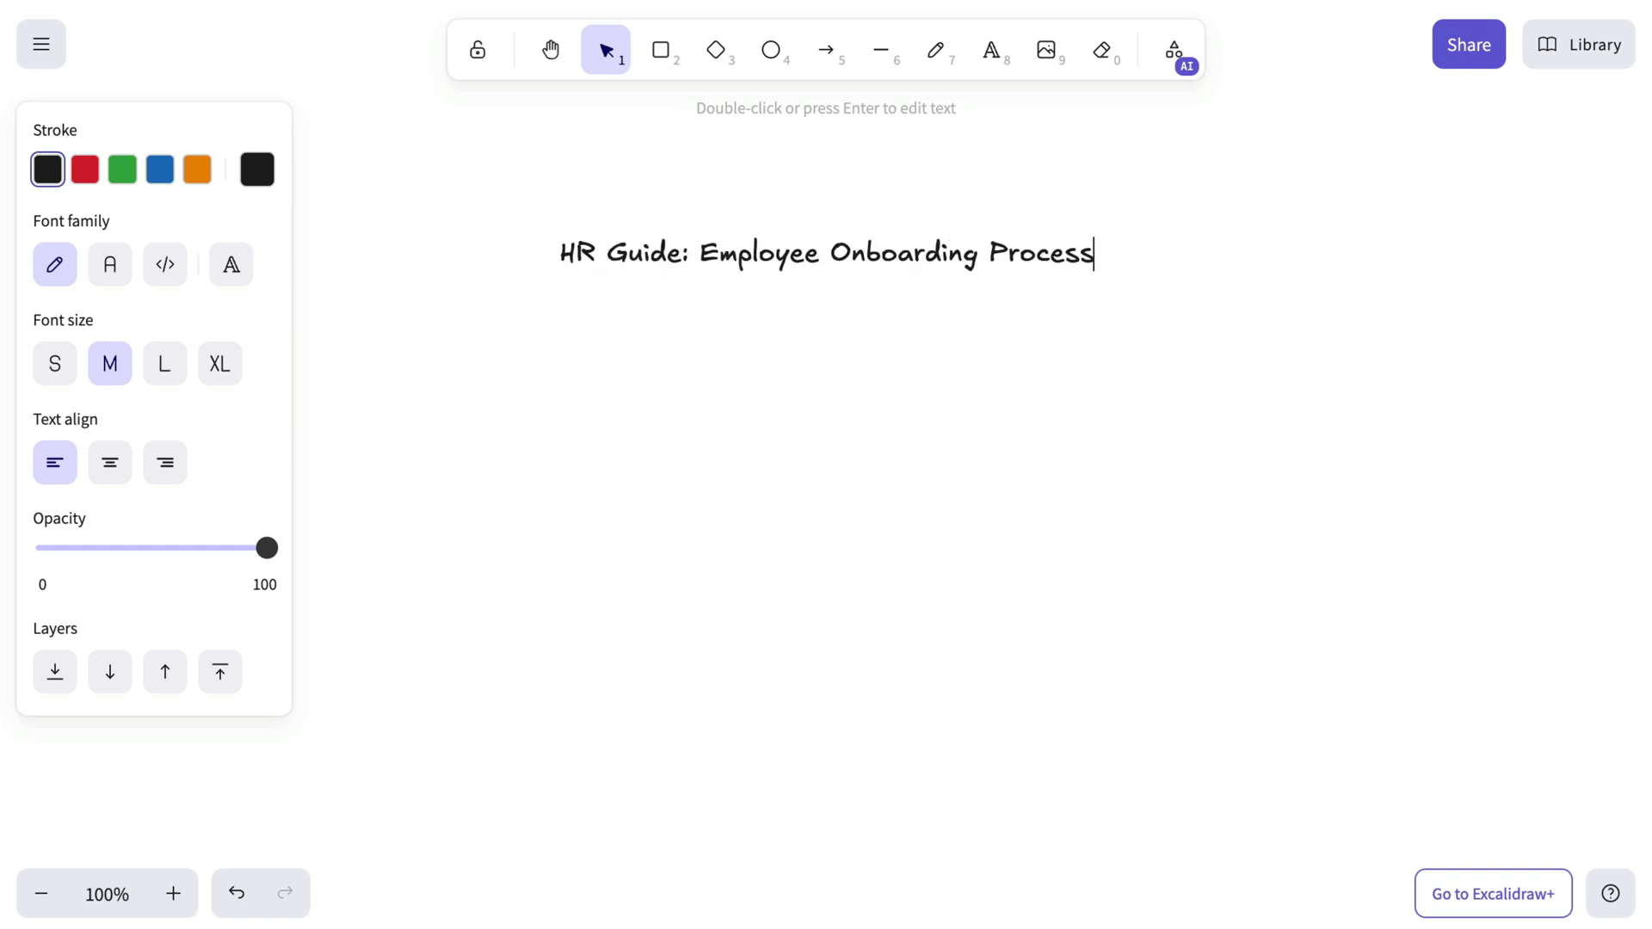
pyautogui.press('Escape')
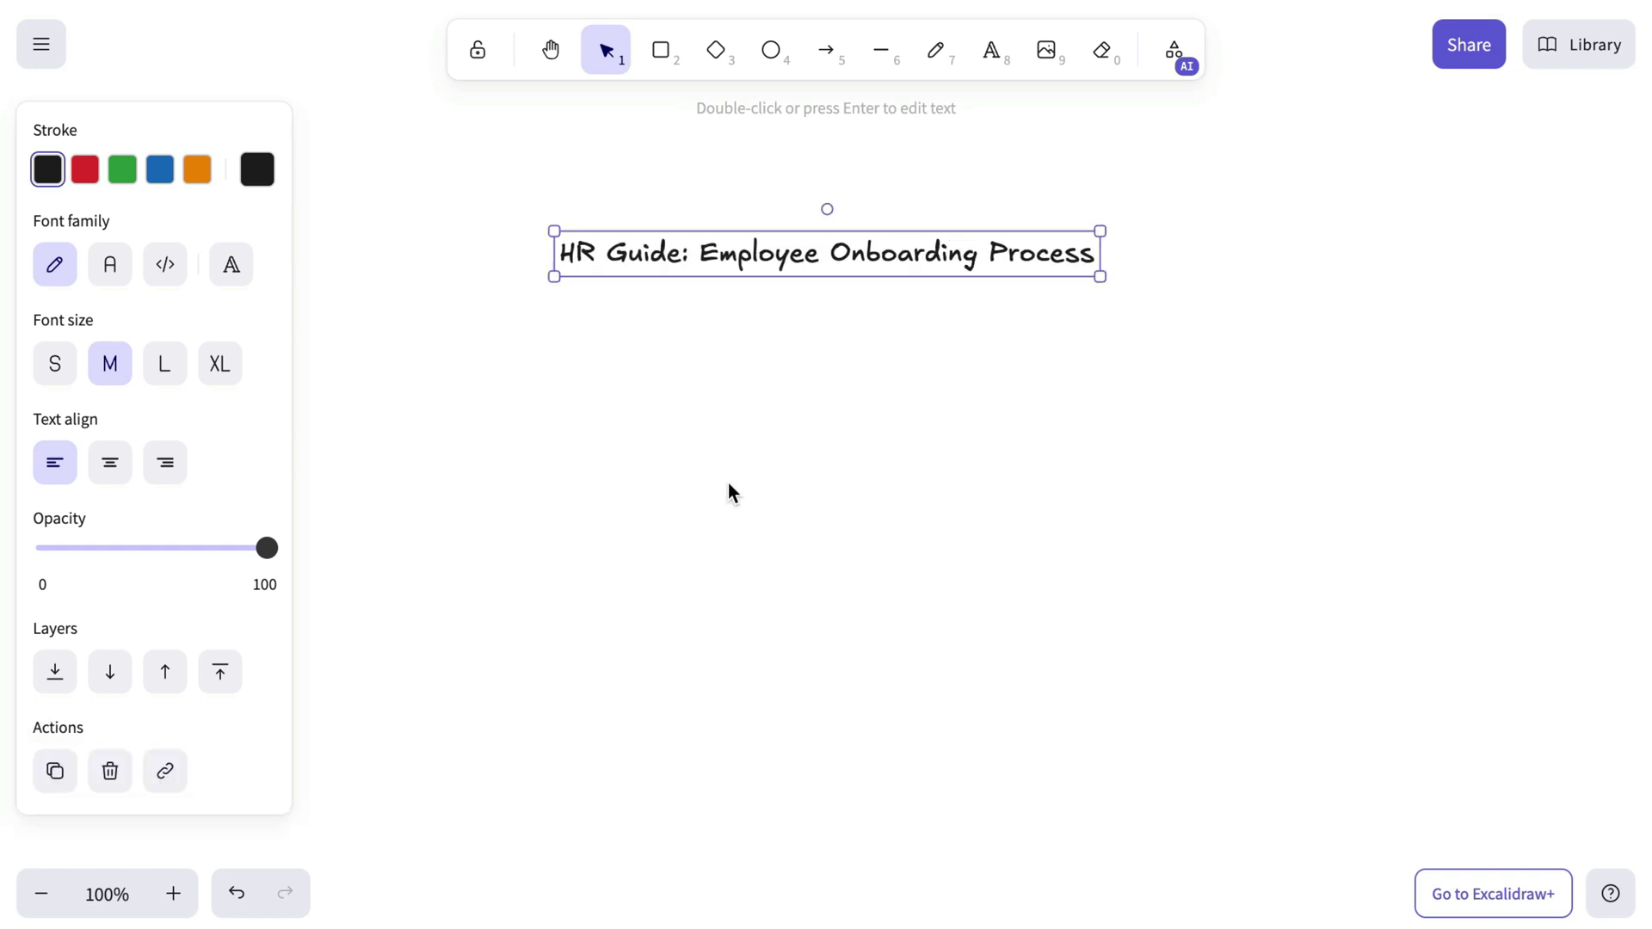
# Add the subtitle 'A step-by-step guide for a structured onboarding experience.' below the title.
pyautogui.doubleClick(560, 335)
pyautogui.write('A')
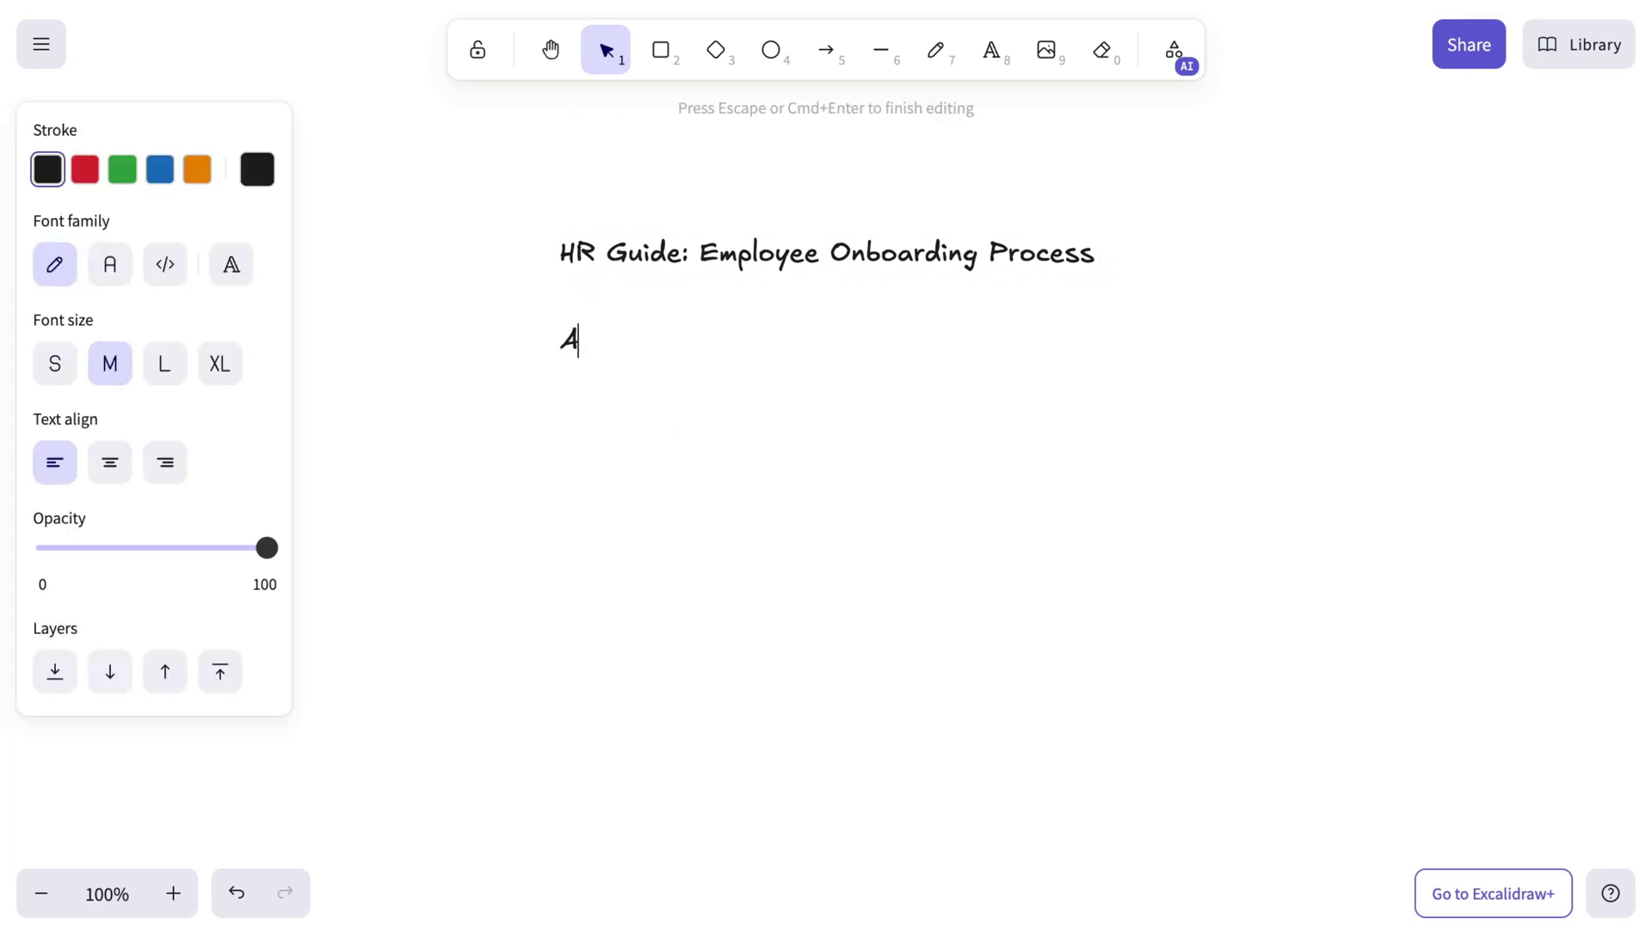
pyautogui.write(' step-by-step guide for a structured onboarding experience.')
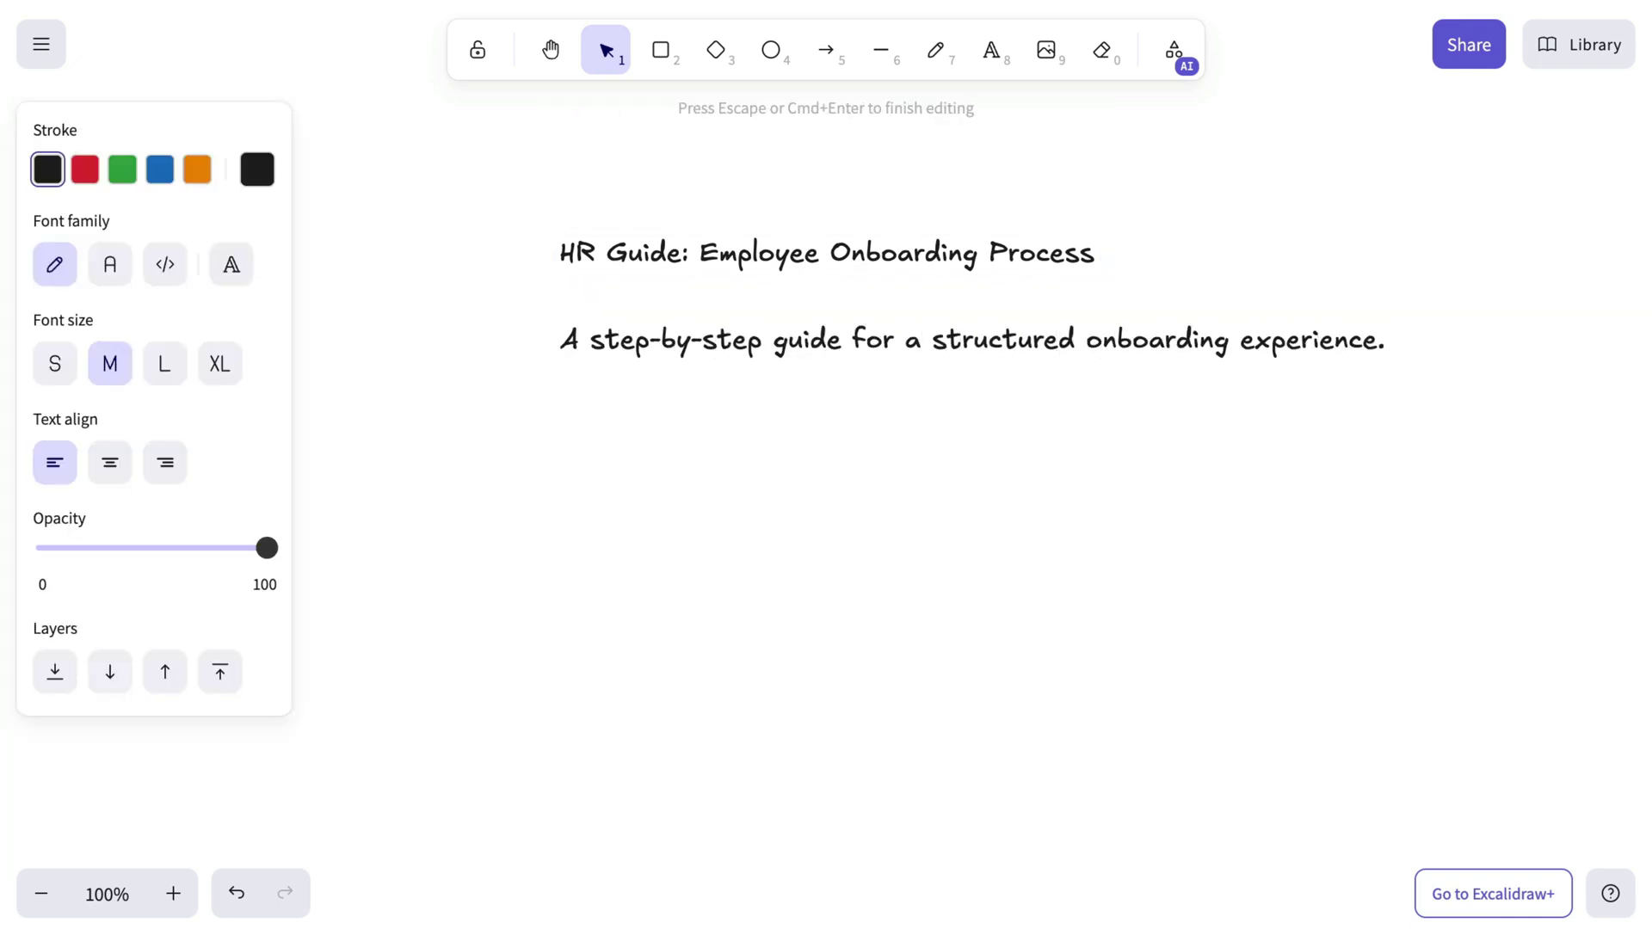
pyautogui.click(798, 523)
# Move the subtitle up closer to the title.
pyautogui.moveTo(811, 340); pyautogui.dragTo(813, 315)
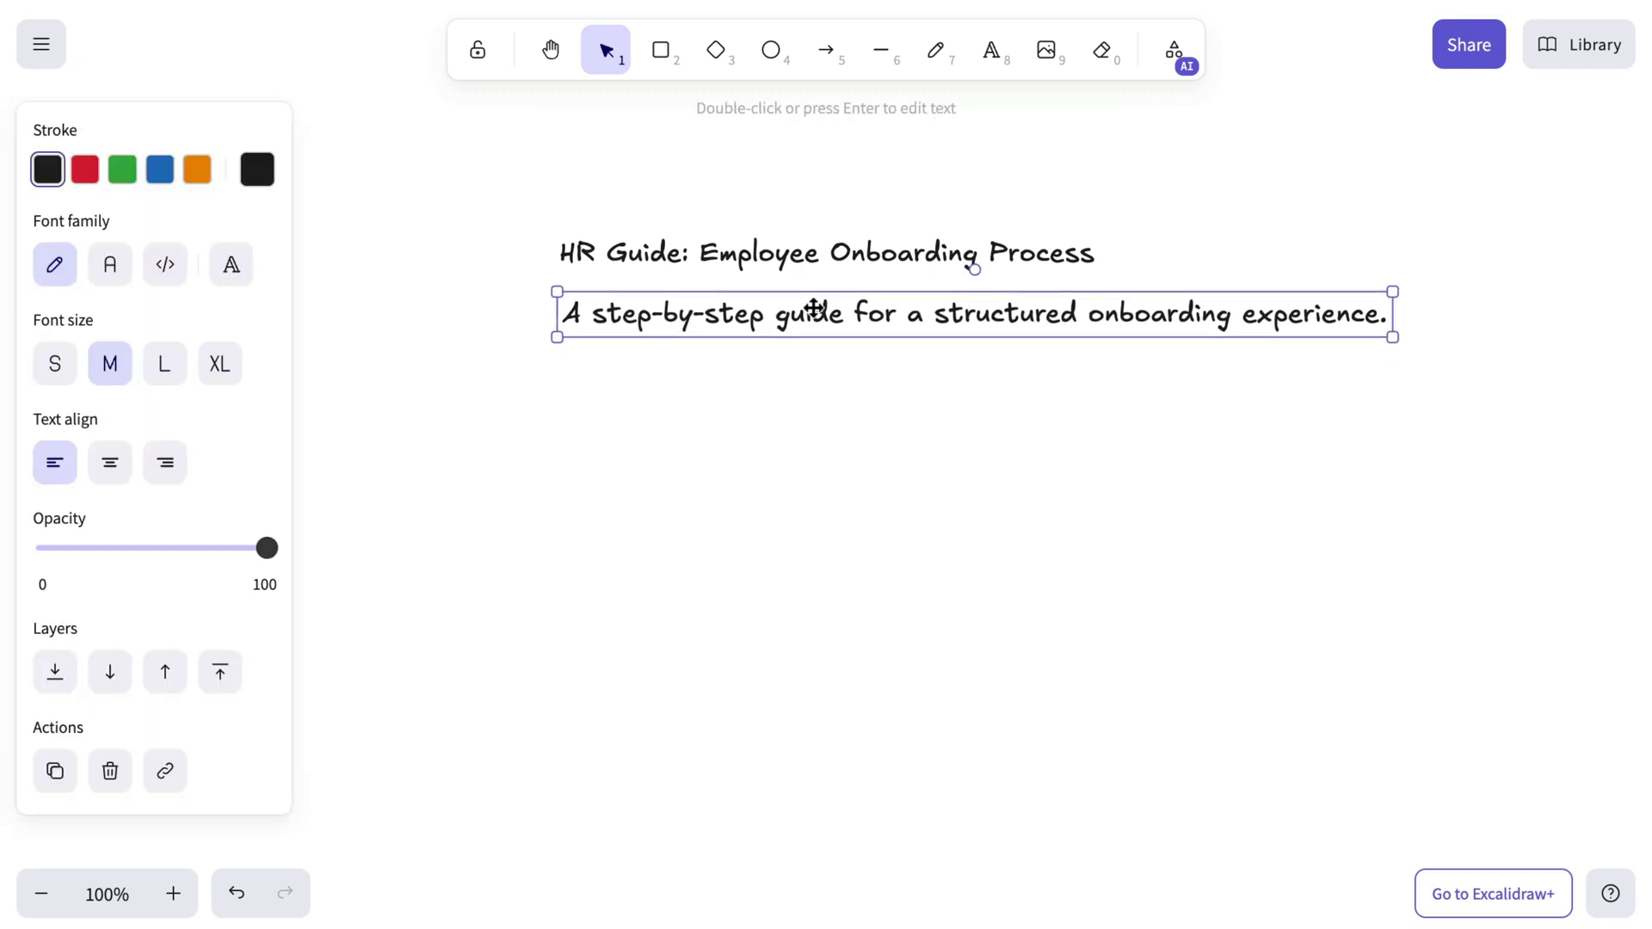
pyautogui.hscroll(2, 916, 502)
pyautogui.scroll(-1, 915, 502)
# Add a wide intro paragraph starting 'Welcoming a new employee is a crucial step in ensuring long-term success.'.
pyautogui.click(990, 50)
pyautogui.moveTo(471, 345); pyautogui.dragTo(1545, 401)
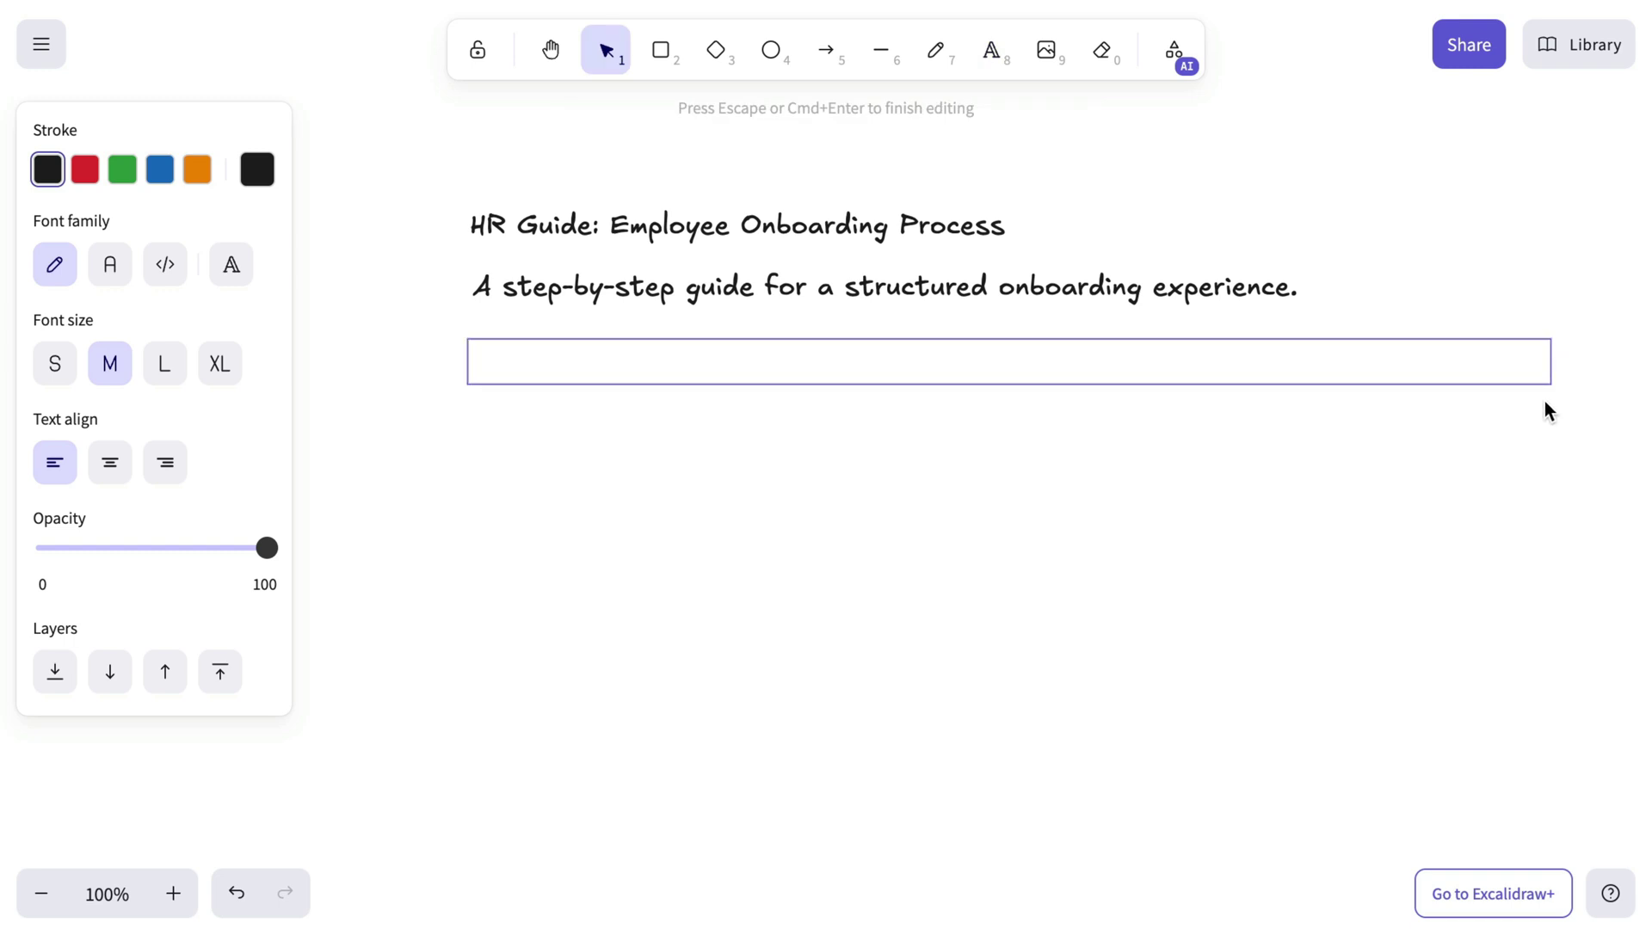
pyautogui.scroll(1, 1334, 550)
pyautogui.hscroll(1, 1334, 550)
pyautogui.write('Welcoming a')
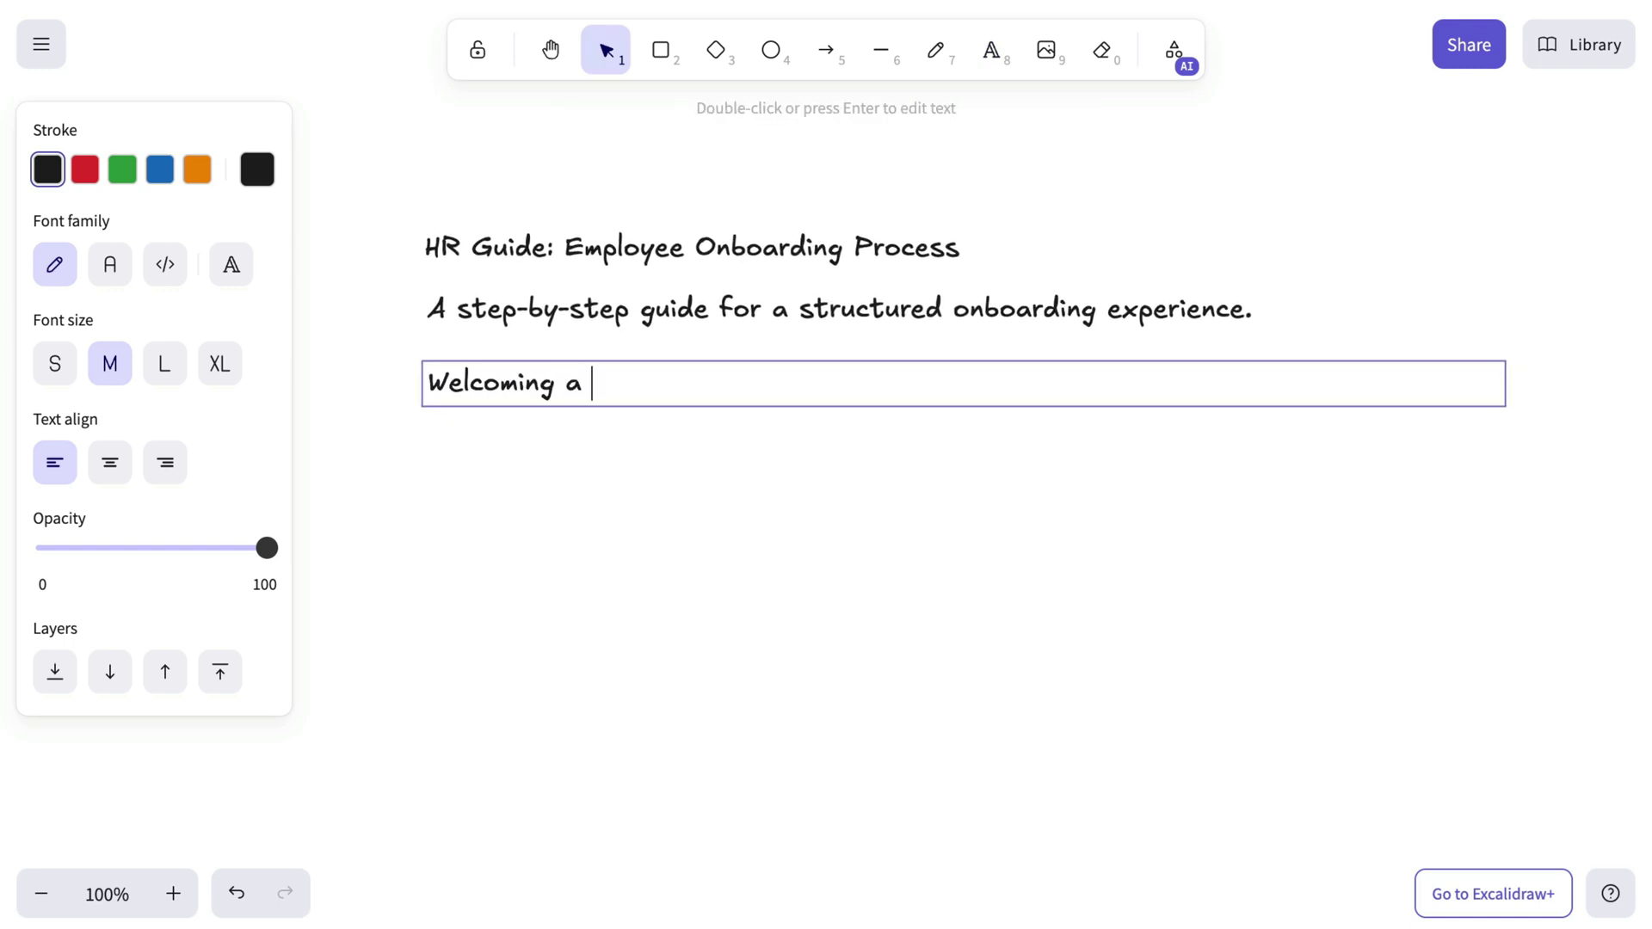
pyautogui.write(' new employee is a crucial step in ensuring ')
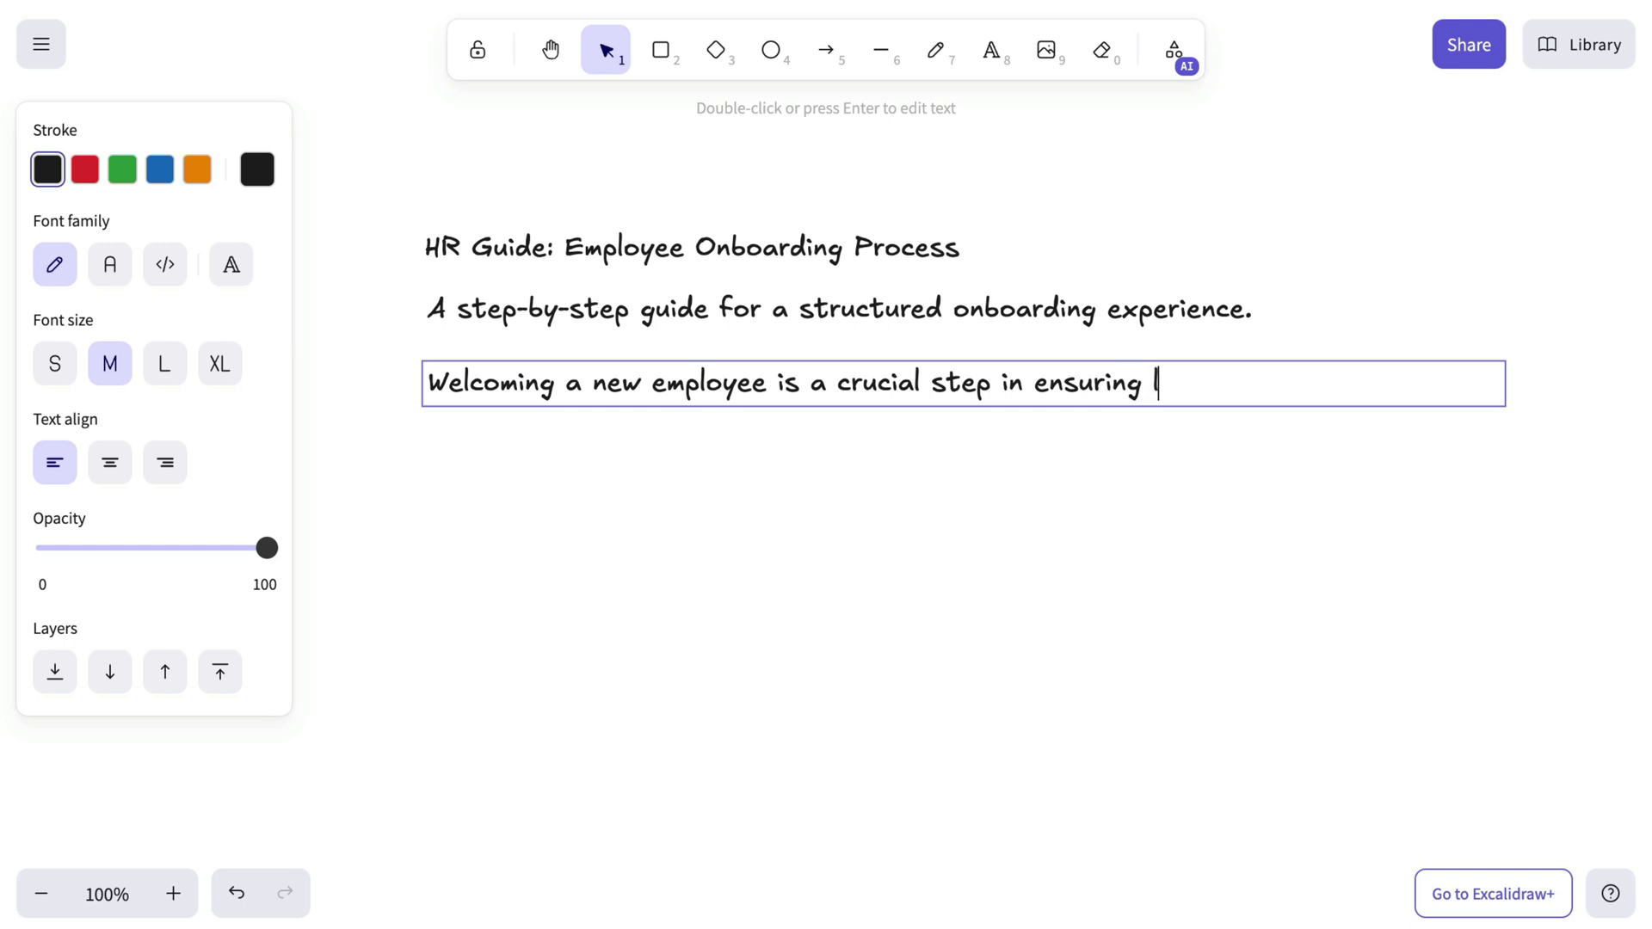
pyautogui.write('long-term success. This guide outlines')
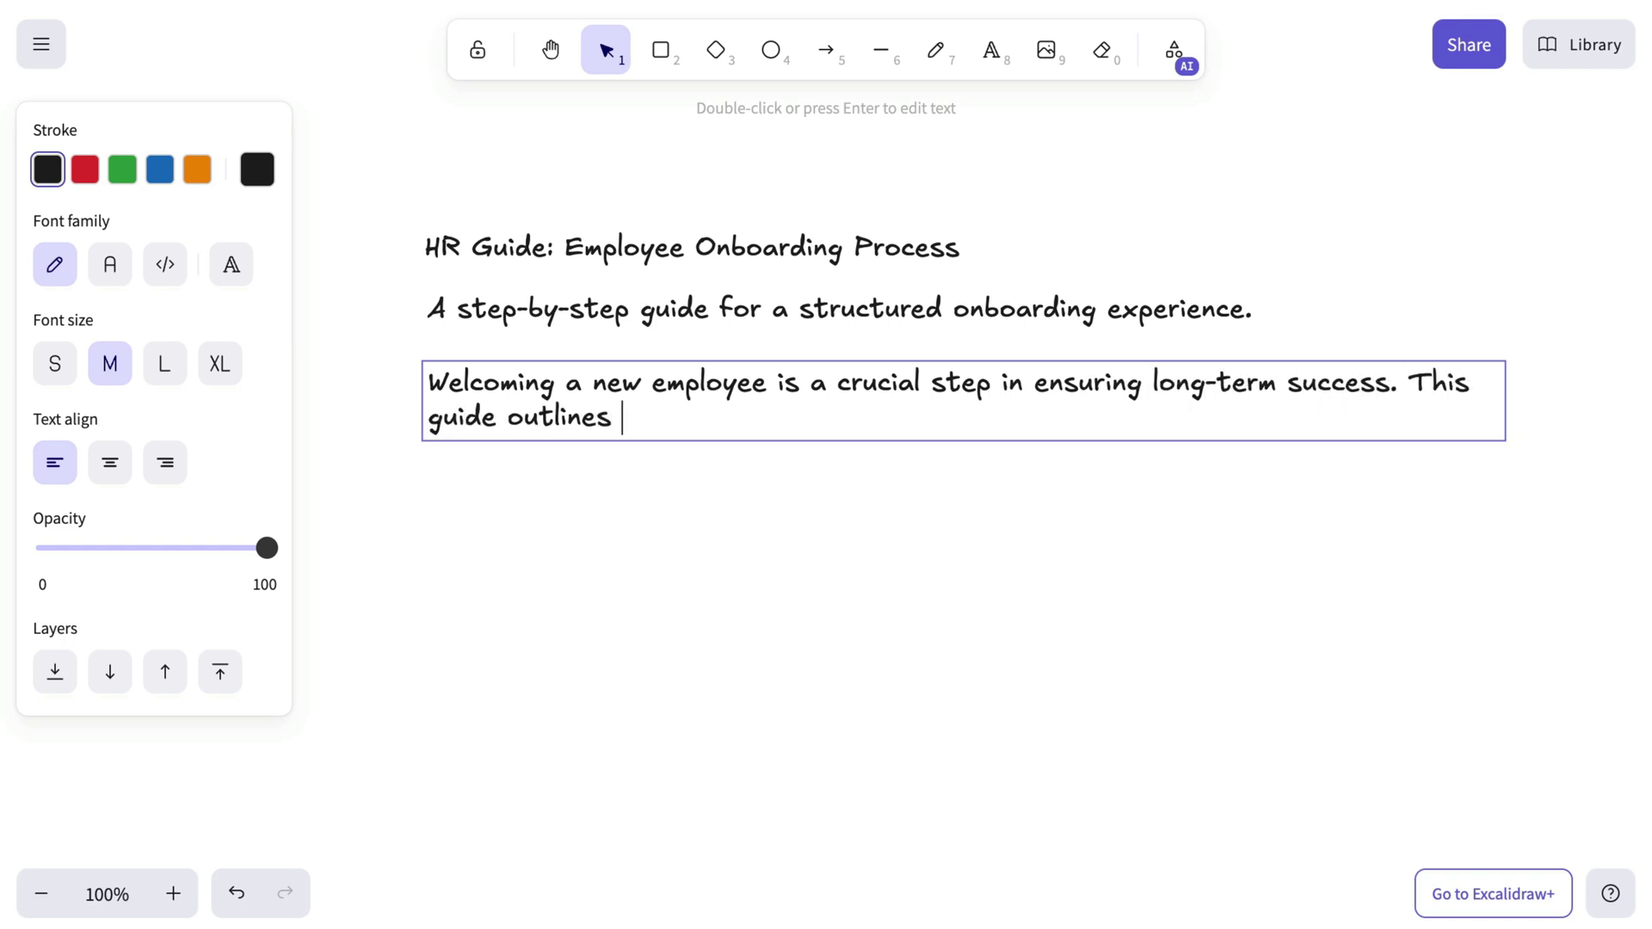
pyautogui.write(' the key phases of the onboarding process,')
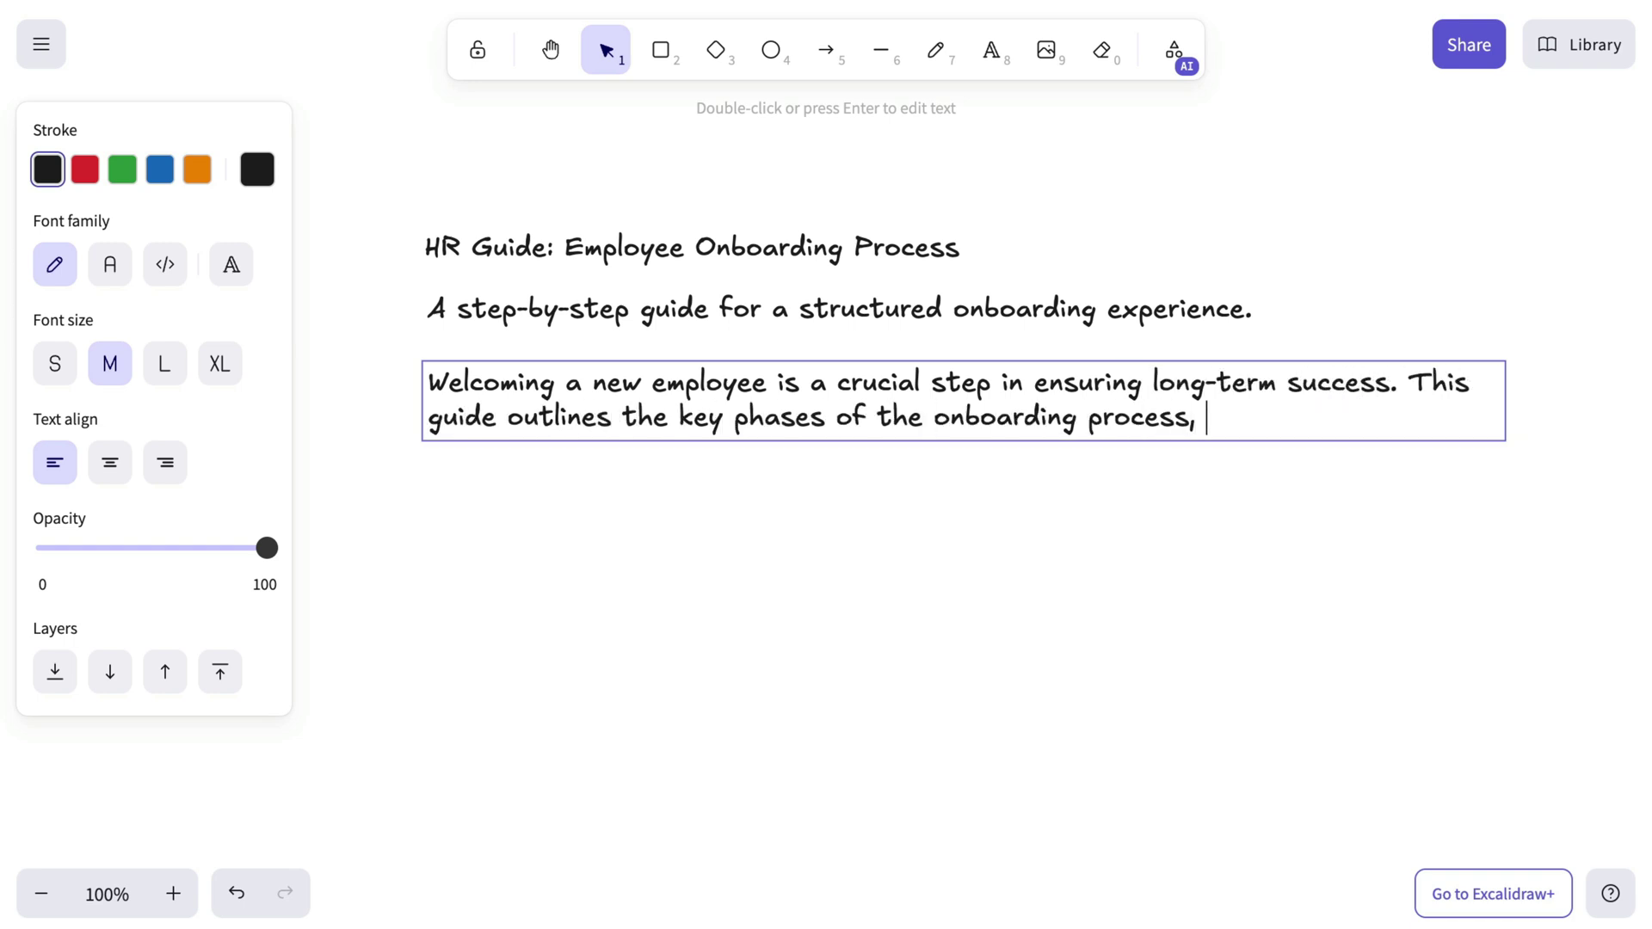
pyautogui.write(' providing HR and IT with cle')
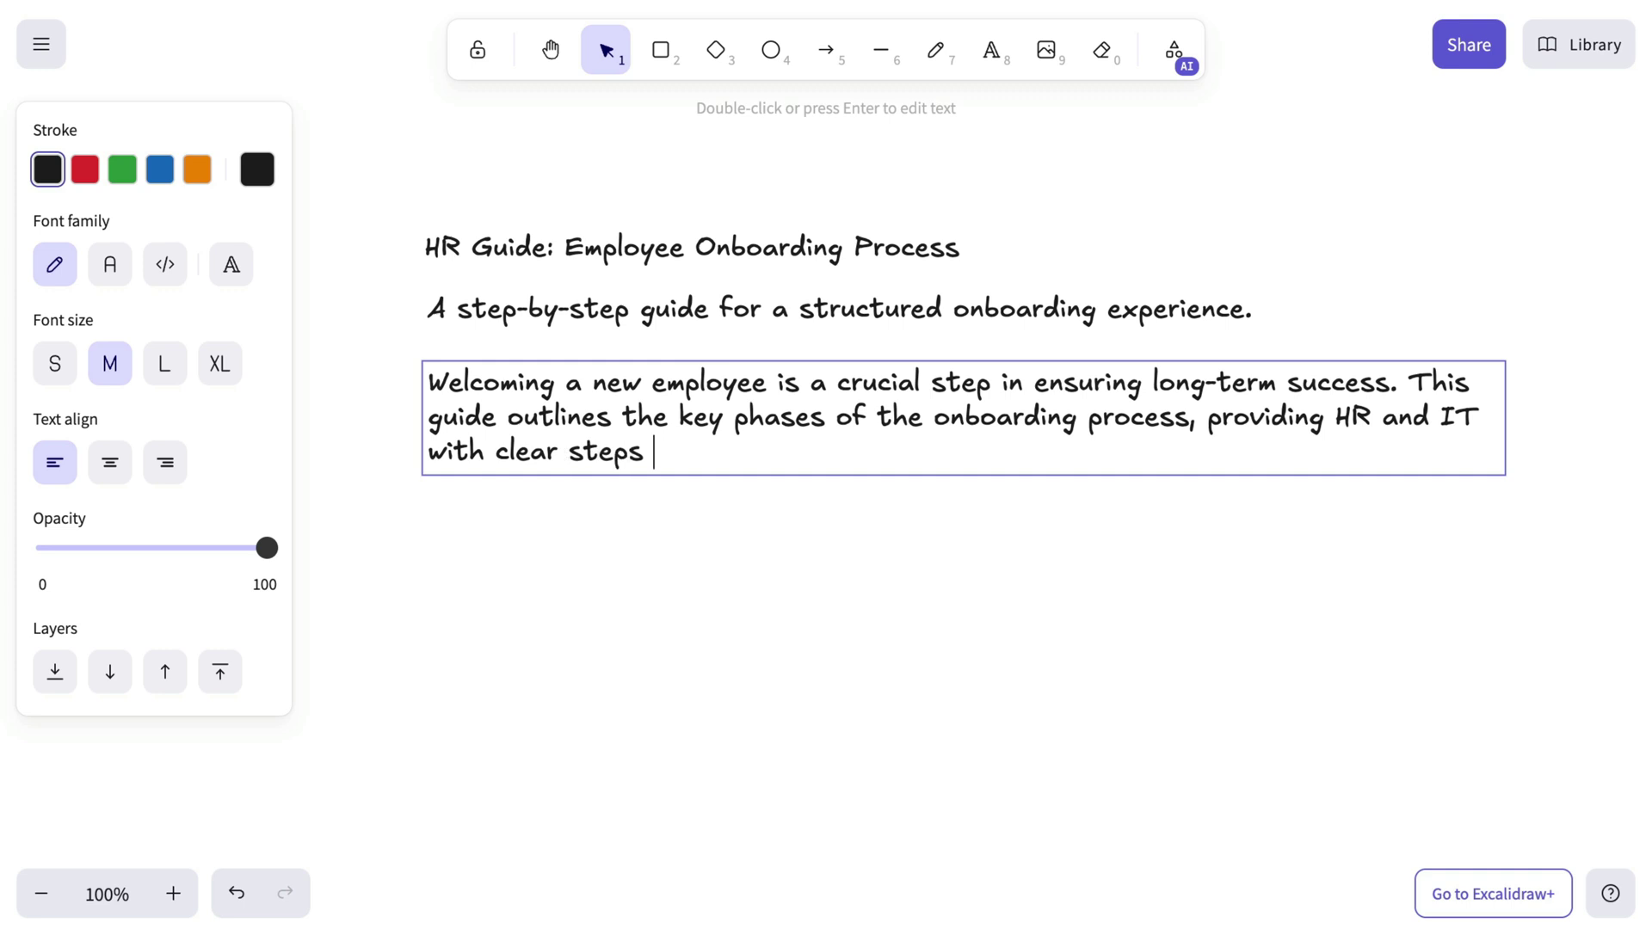
pyautogui.write('ar steps to follow.')
pyautogui.press('Escape')
pyautogui.scroll(-2, 1350, 628)
pyautogui.hscroll(-2, 1350, 628)
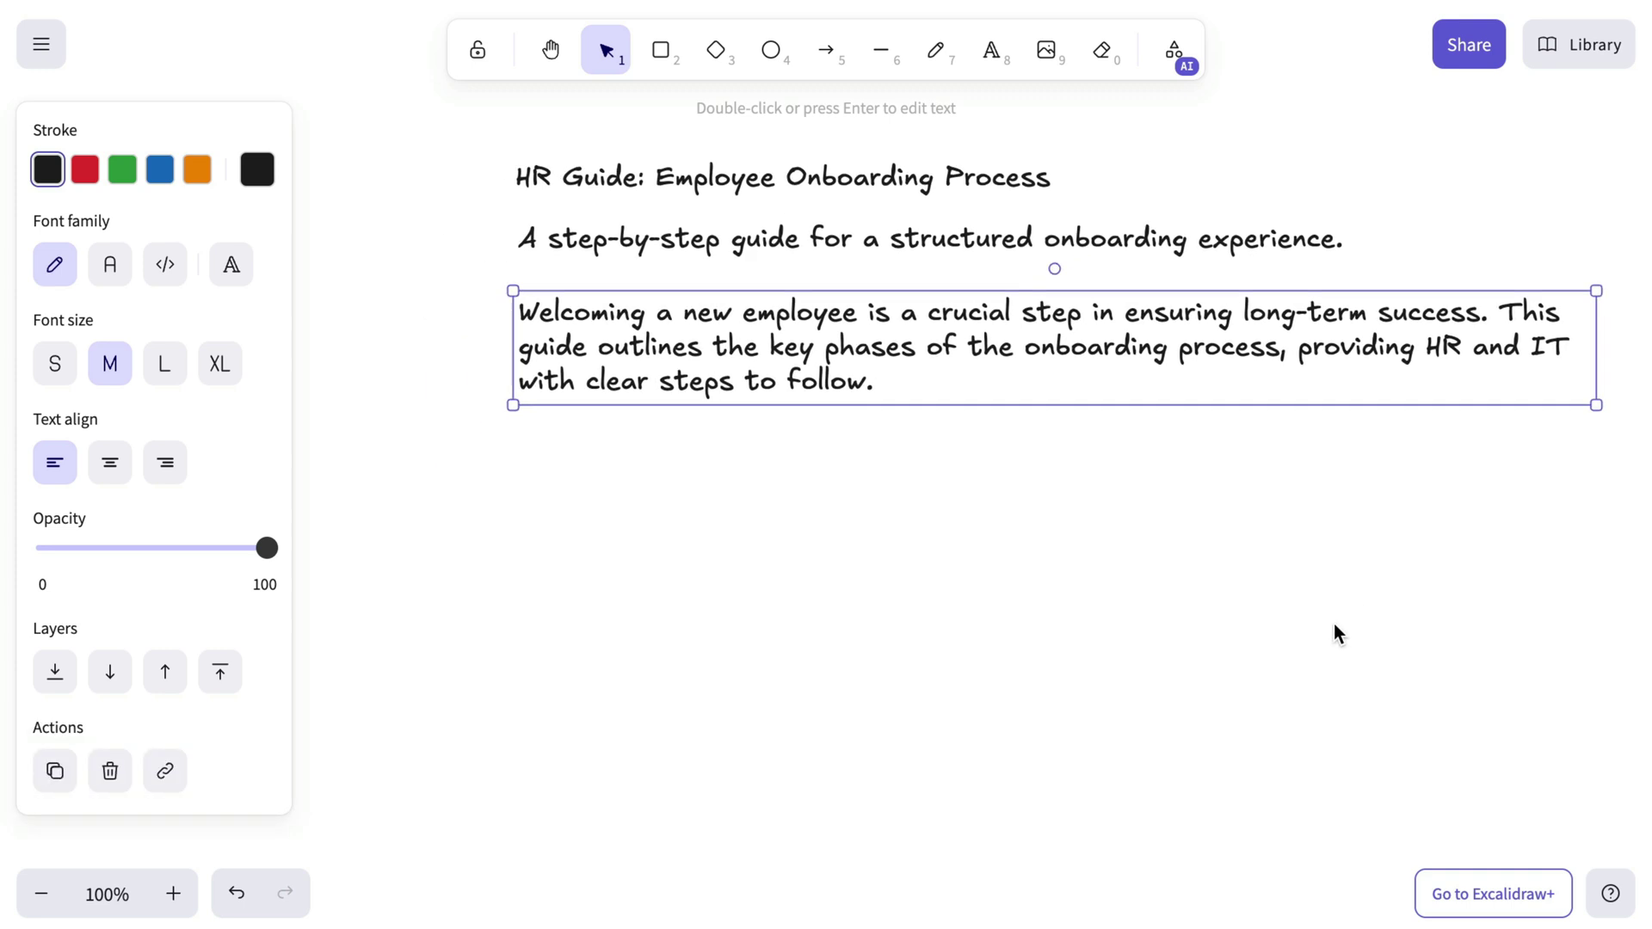
# Add a 'Pre-boarding (Before First Day)' heading with bullets on HR documents, welcome email and IT tools.
pyautogui.doubleClick(523, 451)
pyautogui.write('Pre-boarding (Before First Day')
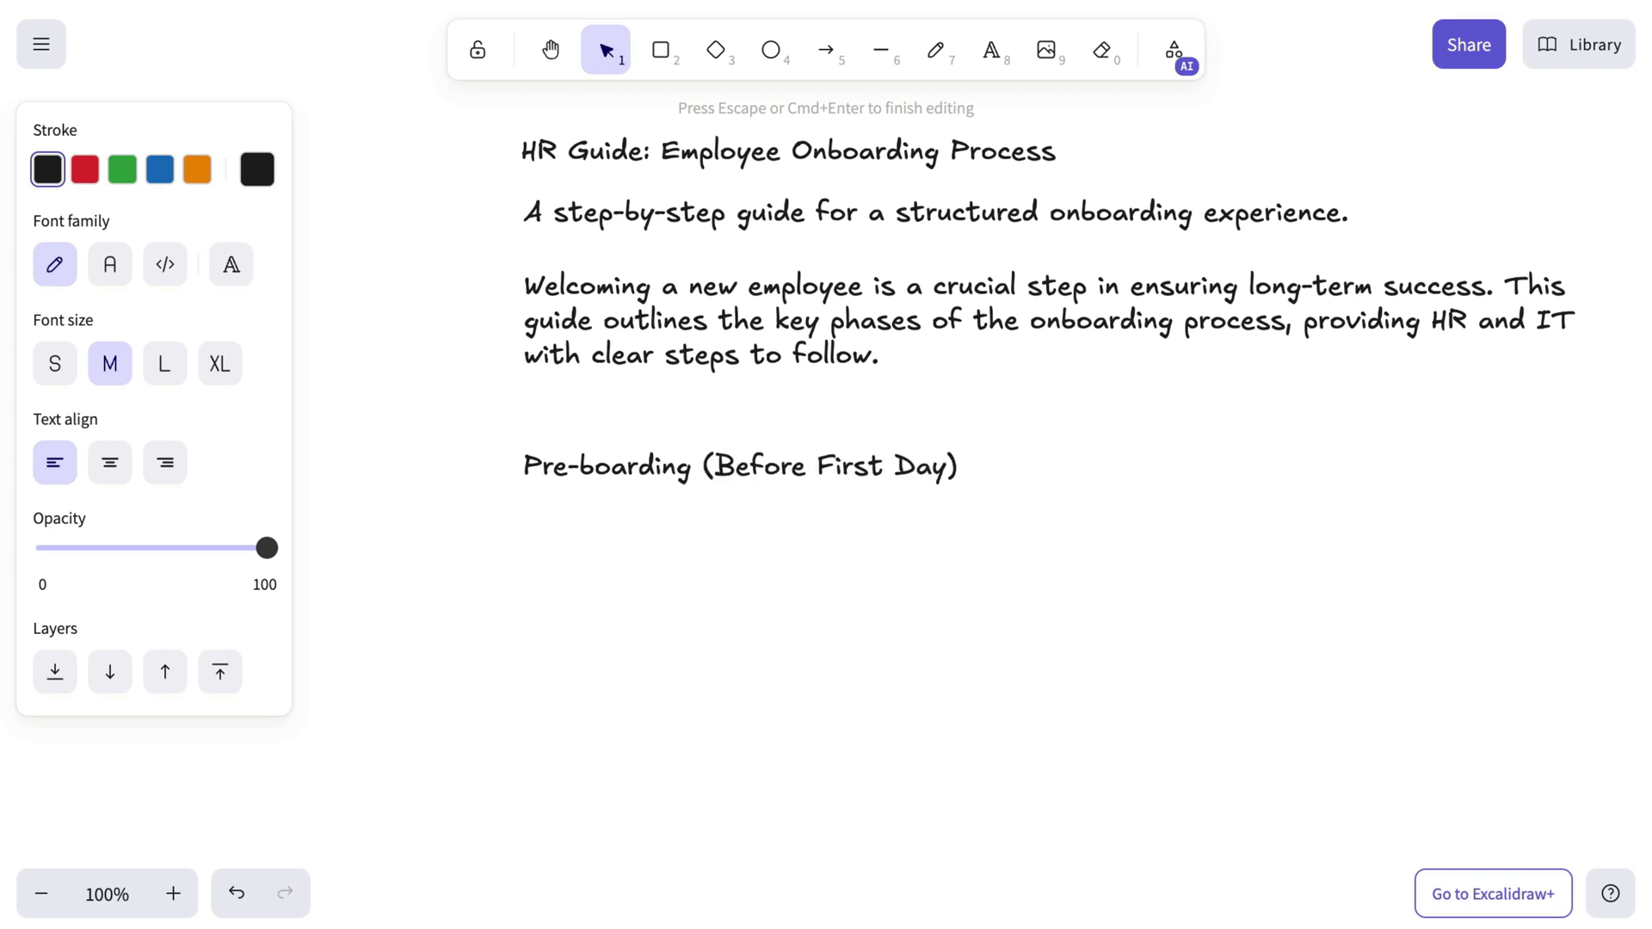
pyautogui.press('Escape')
pyautogui.doubleClick(524, 516)
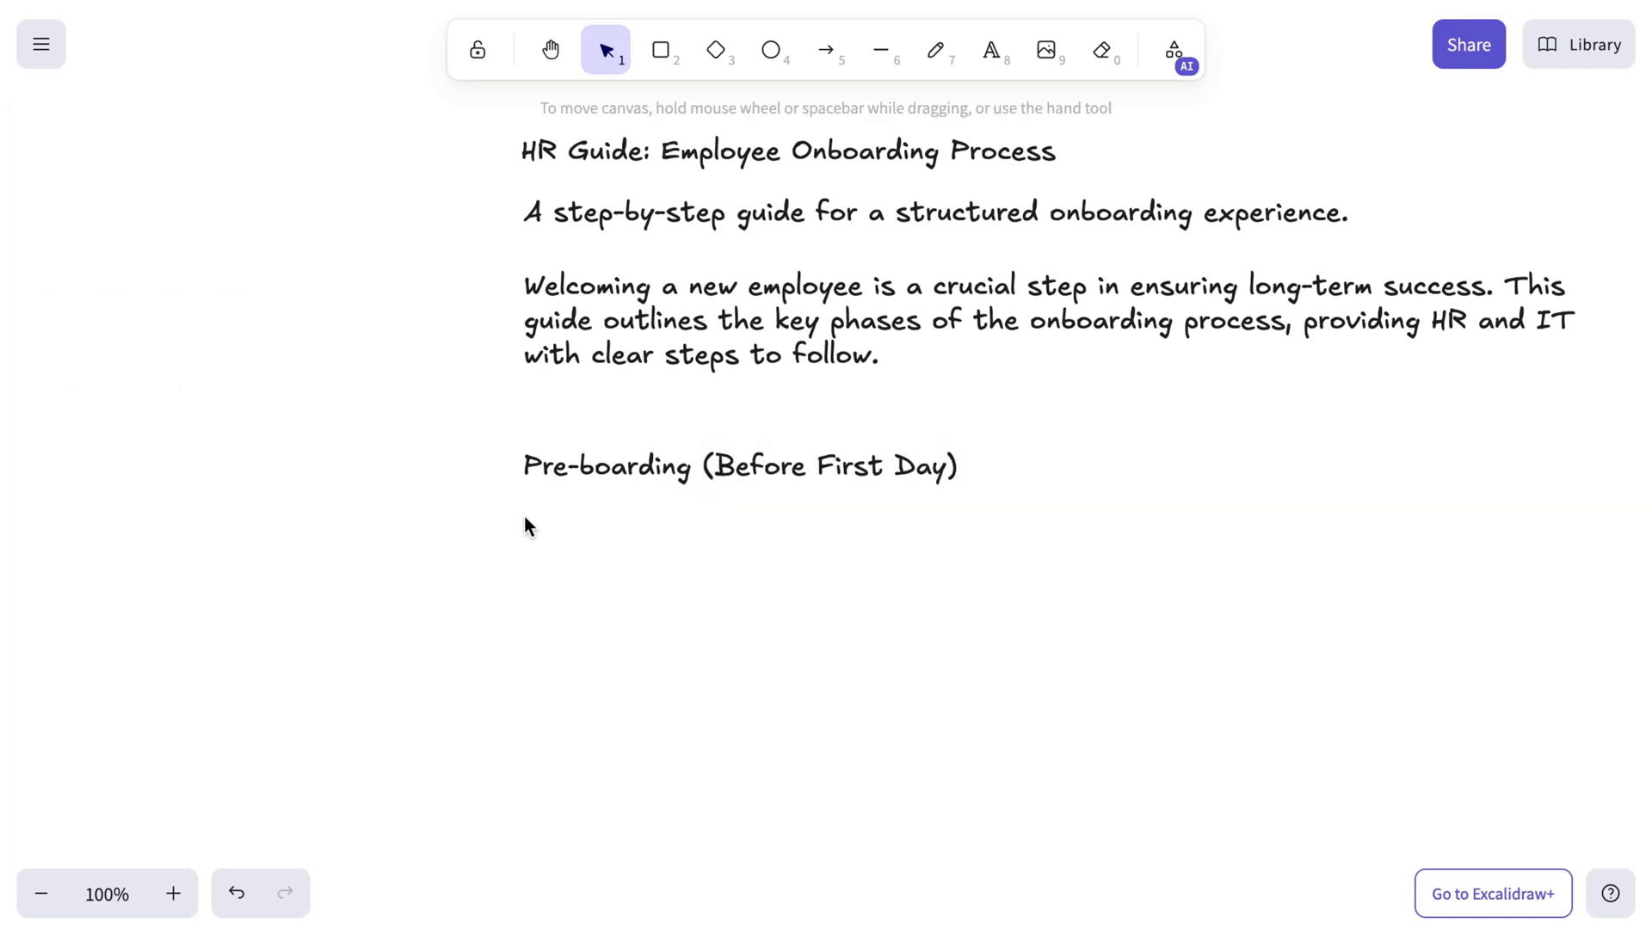
pyautogui.write('* HR collects')
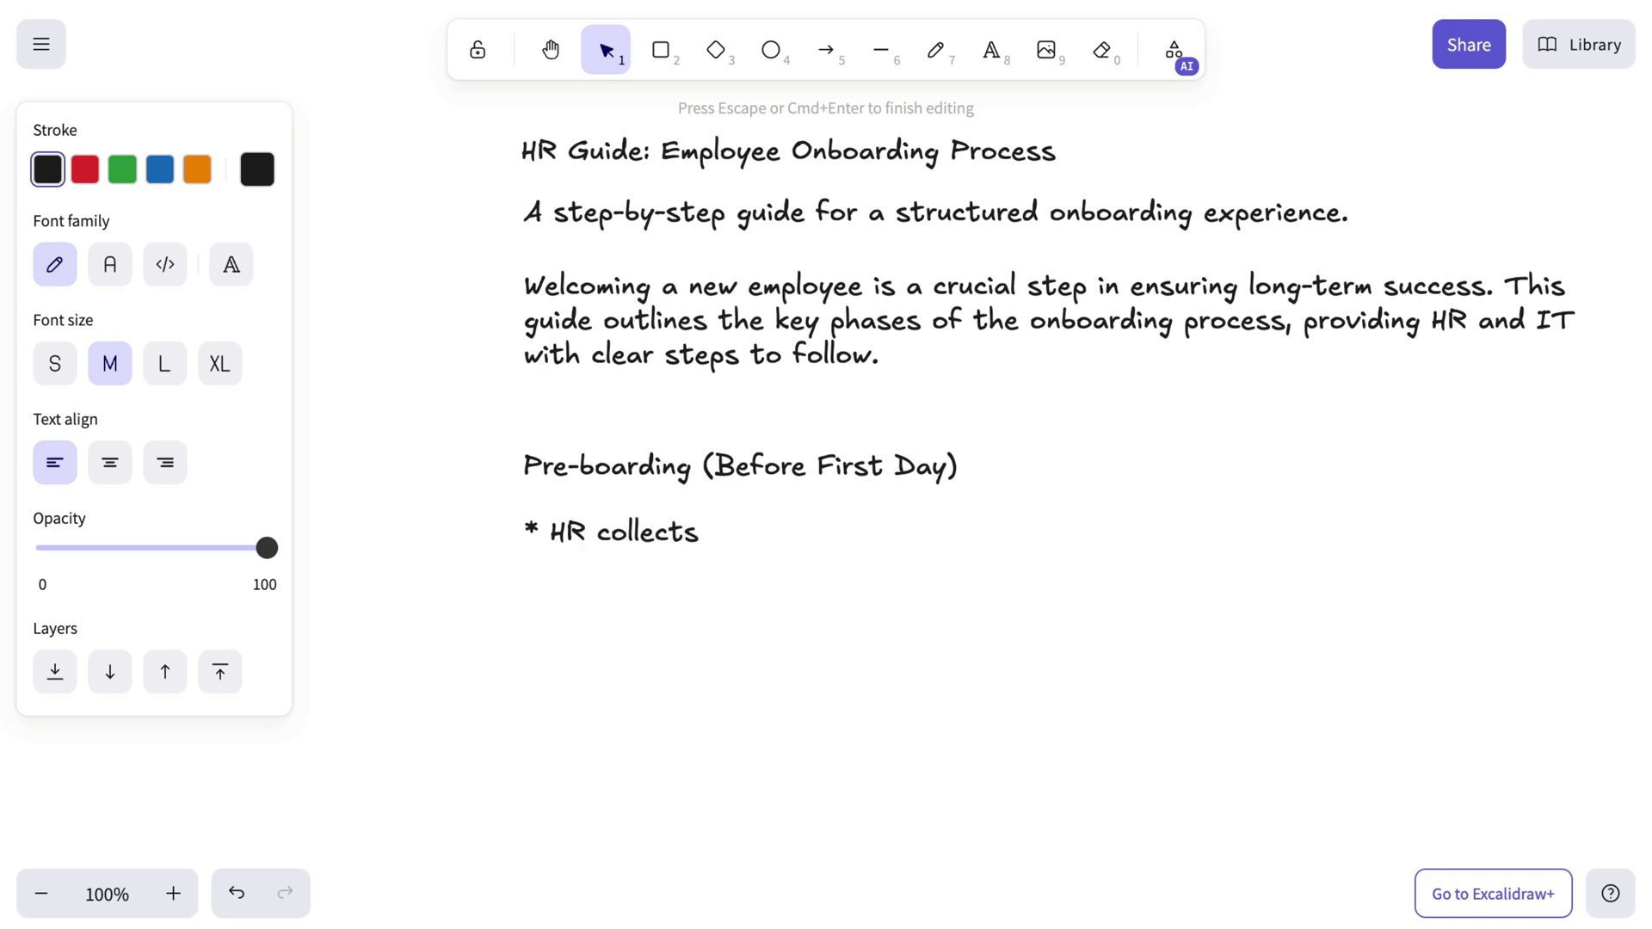
pyautogui.write(' required documents.')
pyautogui.press('Return')
pyautogui.write('* New hire receives a welcome email and schedule.')
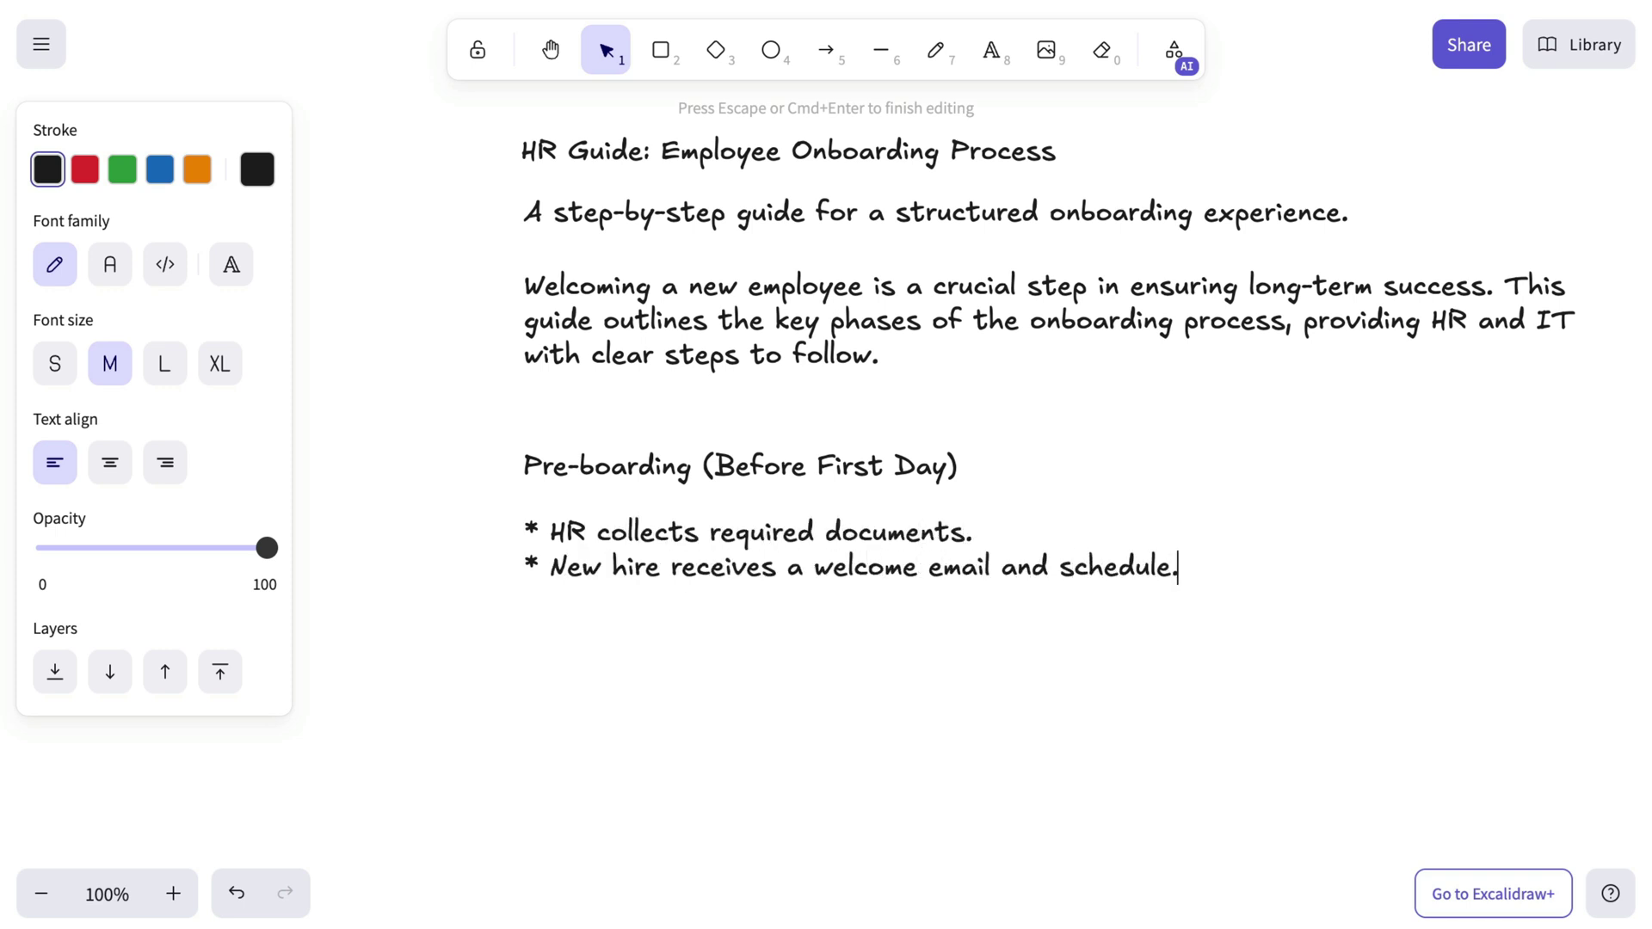
pyautogui.write(' * IT prepares necessary tools (email, accoun')
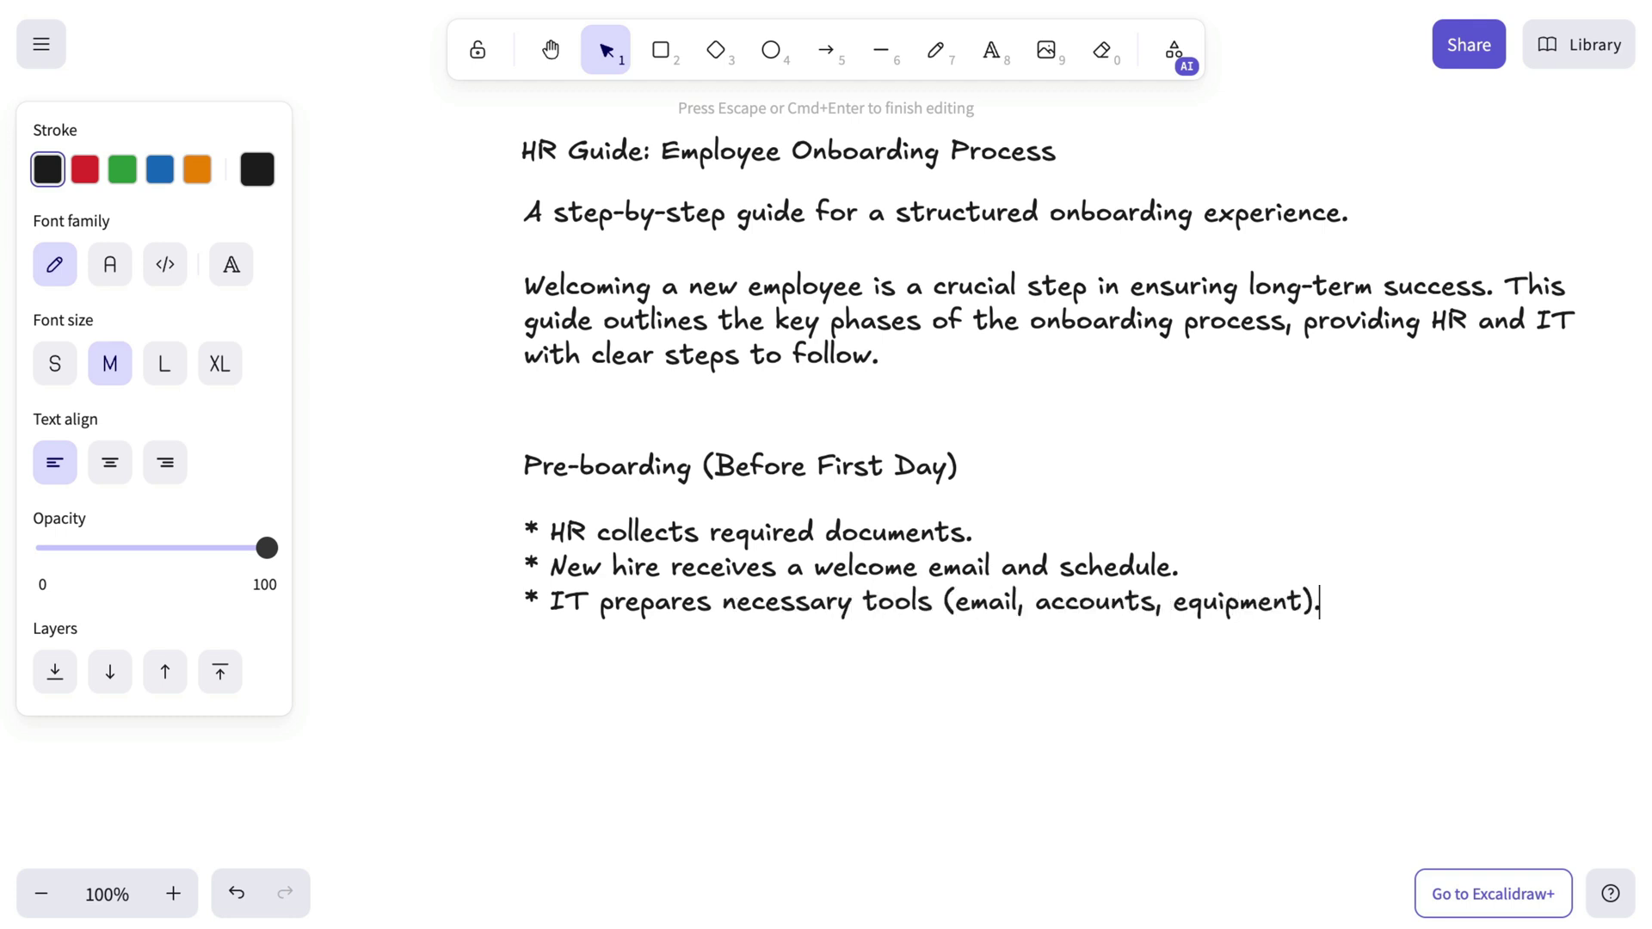
pyautogui.write('ts, equipment).')
pyautogui.click(658, 753)
# Move the bullet list up so it sits directly beneath its heading.
pyautogui.click(657, 568)
pyautogui.moveTo(656, 568); pyautogui.dragTo(656, 553)
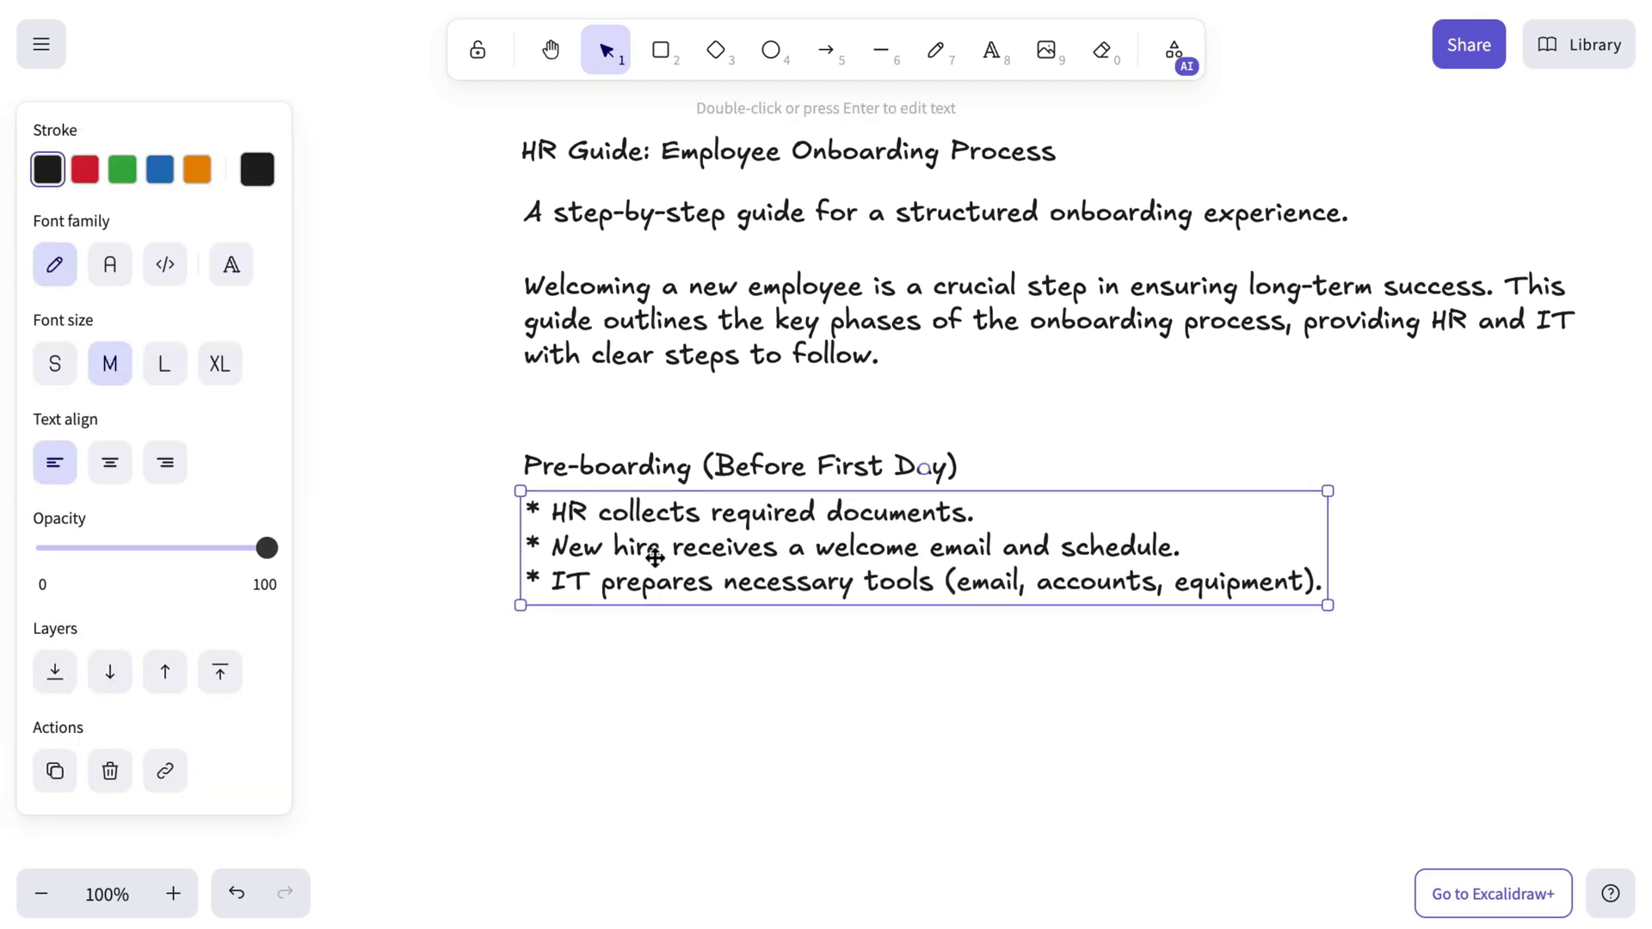
pyautogui.keyDown('shift'); pyautogui.click(633, 463); pyautogui.keyUp('shift')
pyautogui.click(633, 678)
pyautogui.click(624, 558)
pyautogui.moveTo(623, 557); pyautogui.dragTo(621, 551)
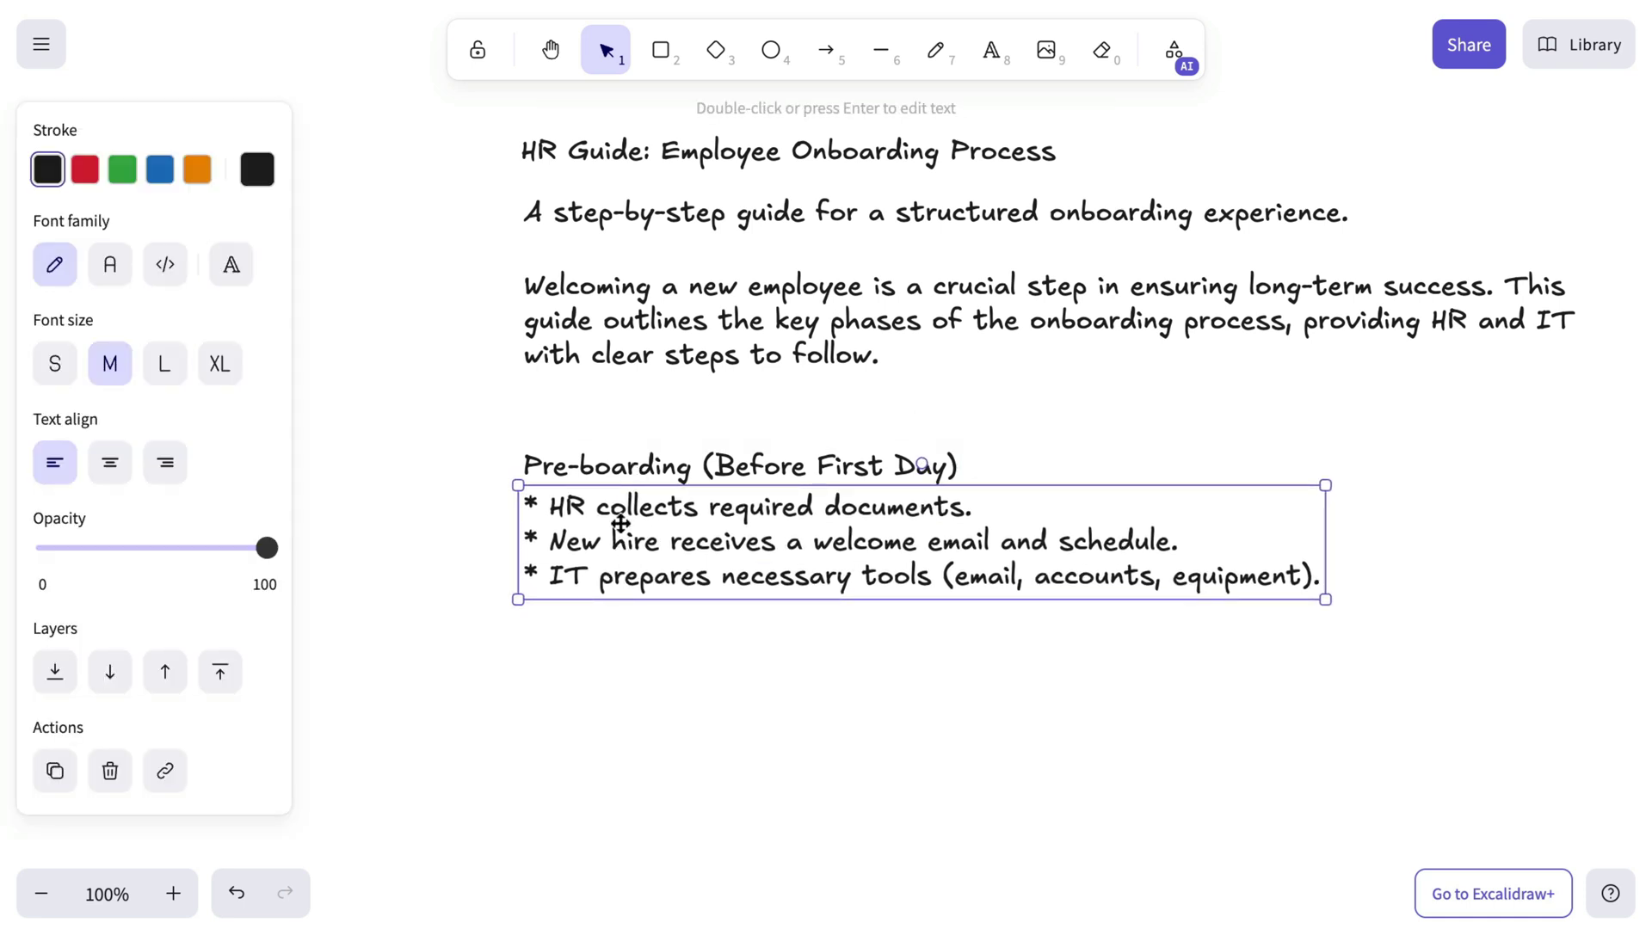
pyautogui.keyDown('shift'); pyautogui.click(613, 470); pyautogui.keyUp('shift')
pyautogui.click(670, 729)
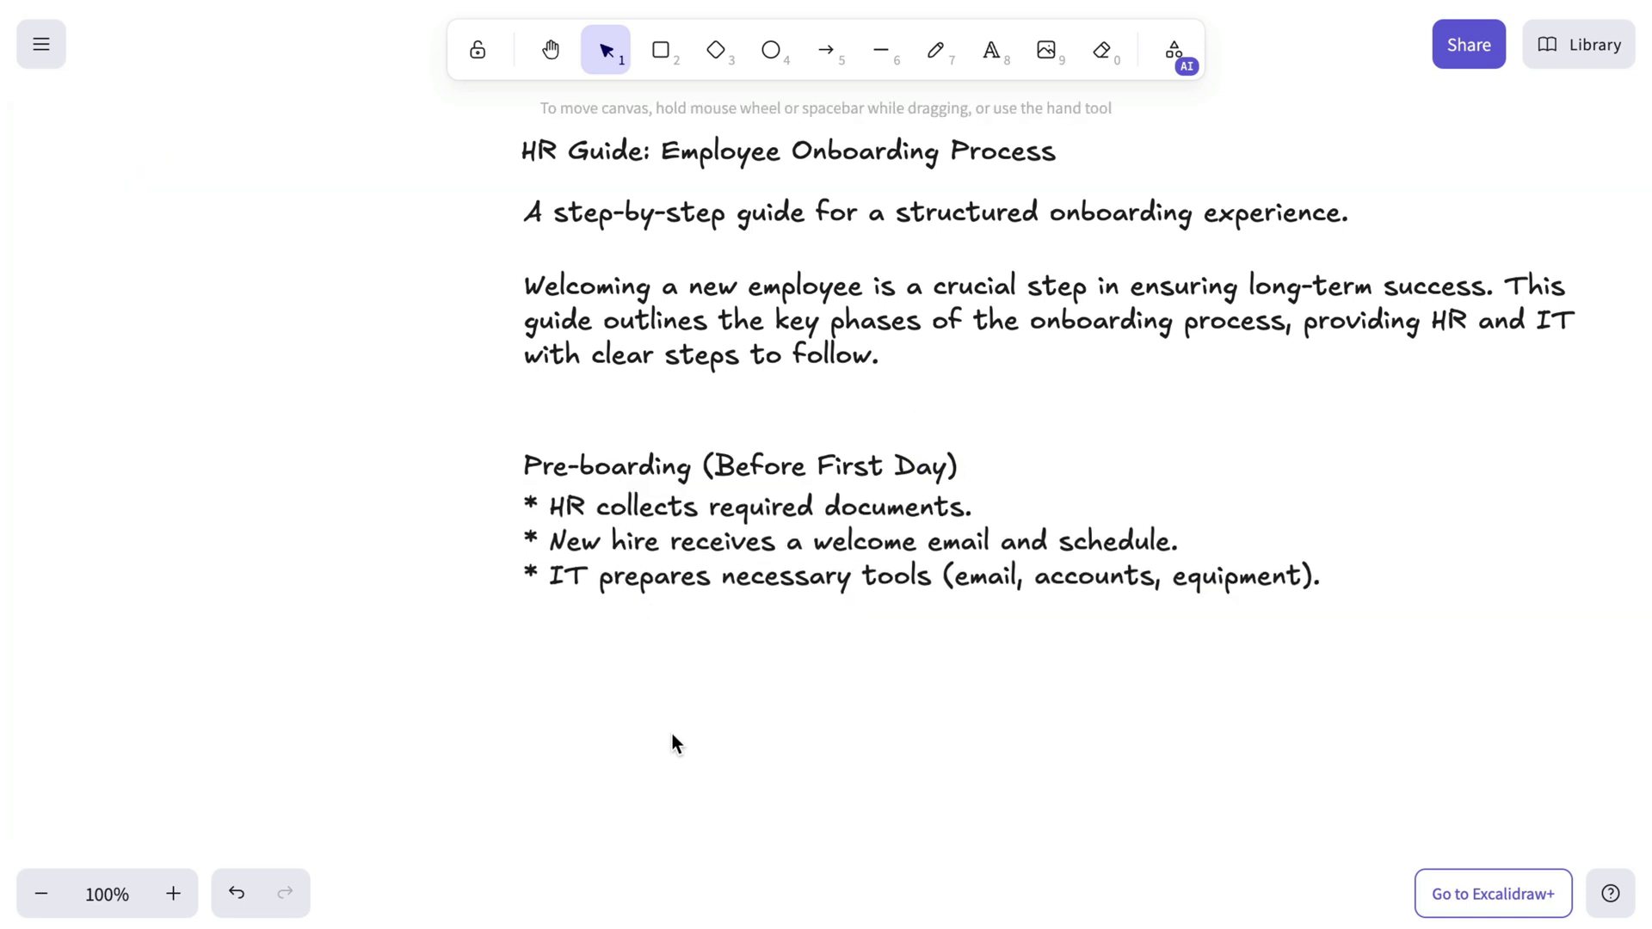
pyautogui.hscroll(1, 671, 731)
pyautogui.scroll(-1, 671, 731)
pyautogui.hscroll(1, 671, 736)
# Duplicate the Pre-boarding heading and bullets and place the copy below the original.
pyautogui.moveTo(421, 380); pyautogui.dragTo(1323, 606)
pyautogui.press('super+c')
pyautogui.scroll(-4, 963, 644)
pyautogui.press('super+v')
pyautogui.moveTo(620, 634); pyautogui.dragTo(858, 552)
pyautogui.click(812, 681)
# Retitle the copy 'First Day Formalities' with bullets on paperwork, office tour and initial training.
pyautogui.click(719, 482)
pyautogui.doubleClick(719, 482)
pyautogui.write('Fi')
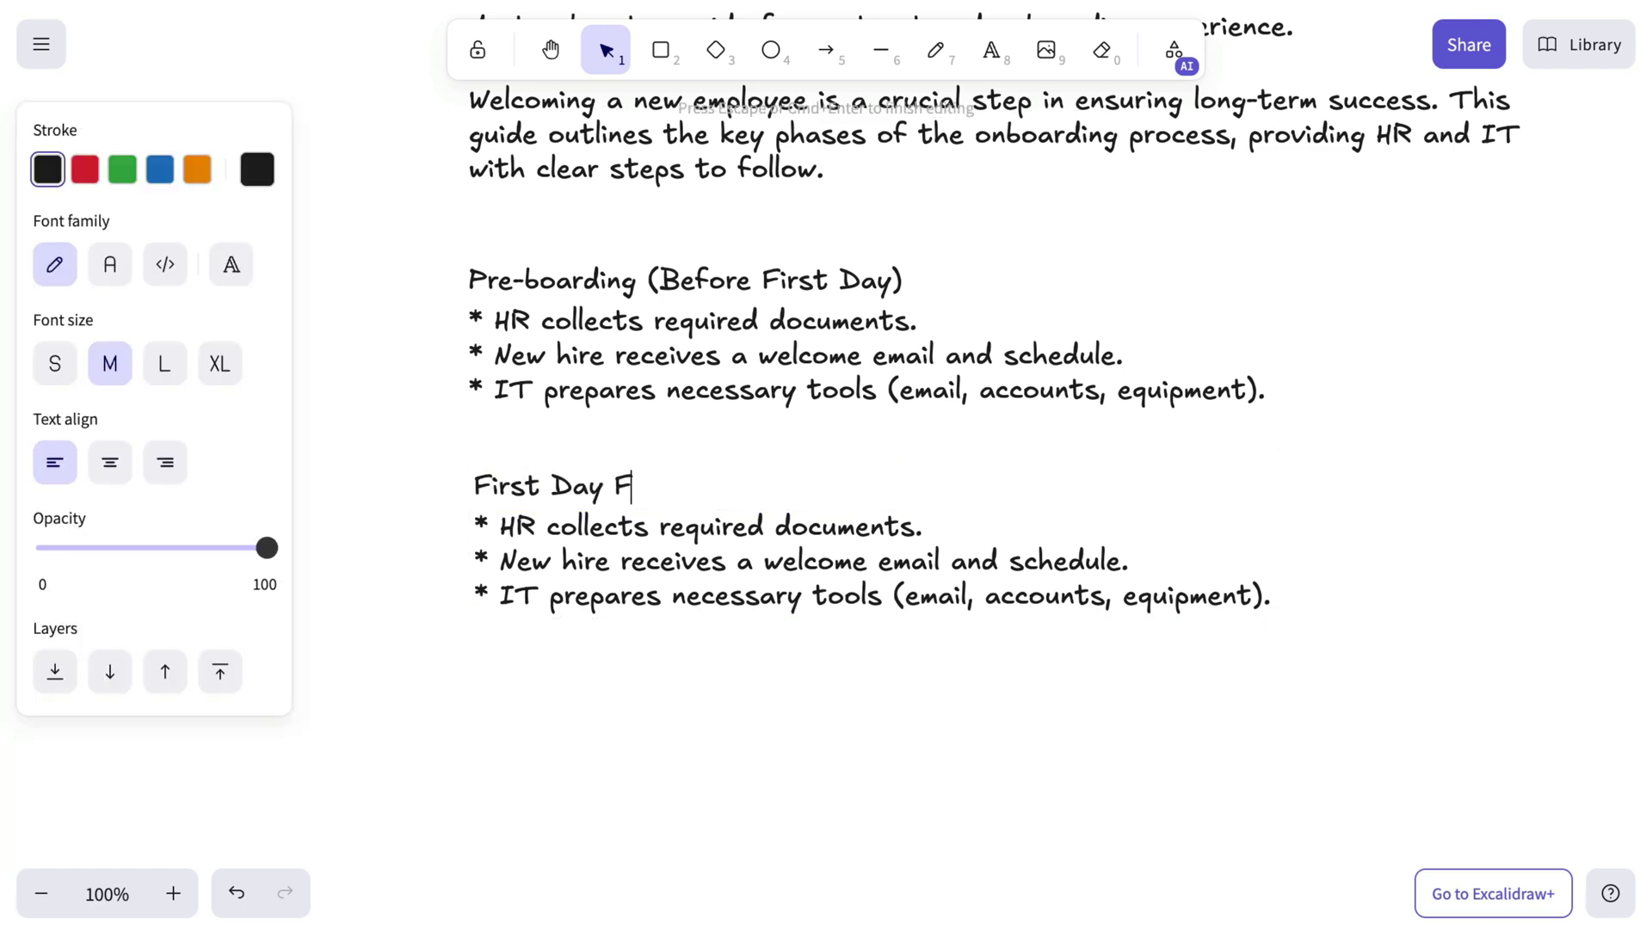
pyautogui.press('Escape')
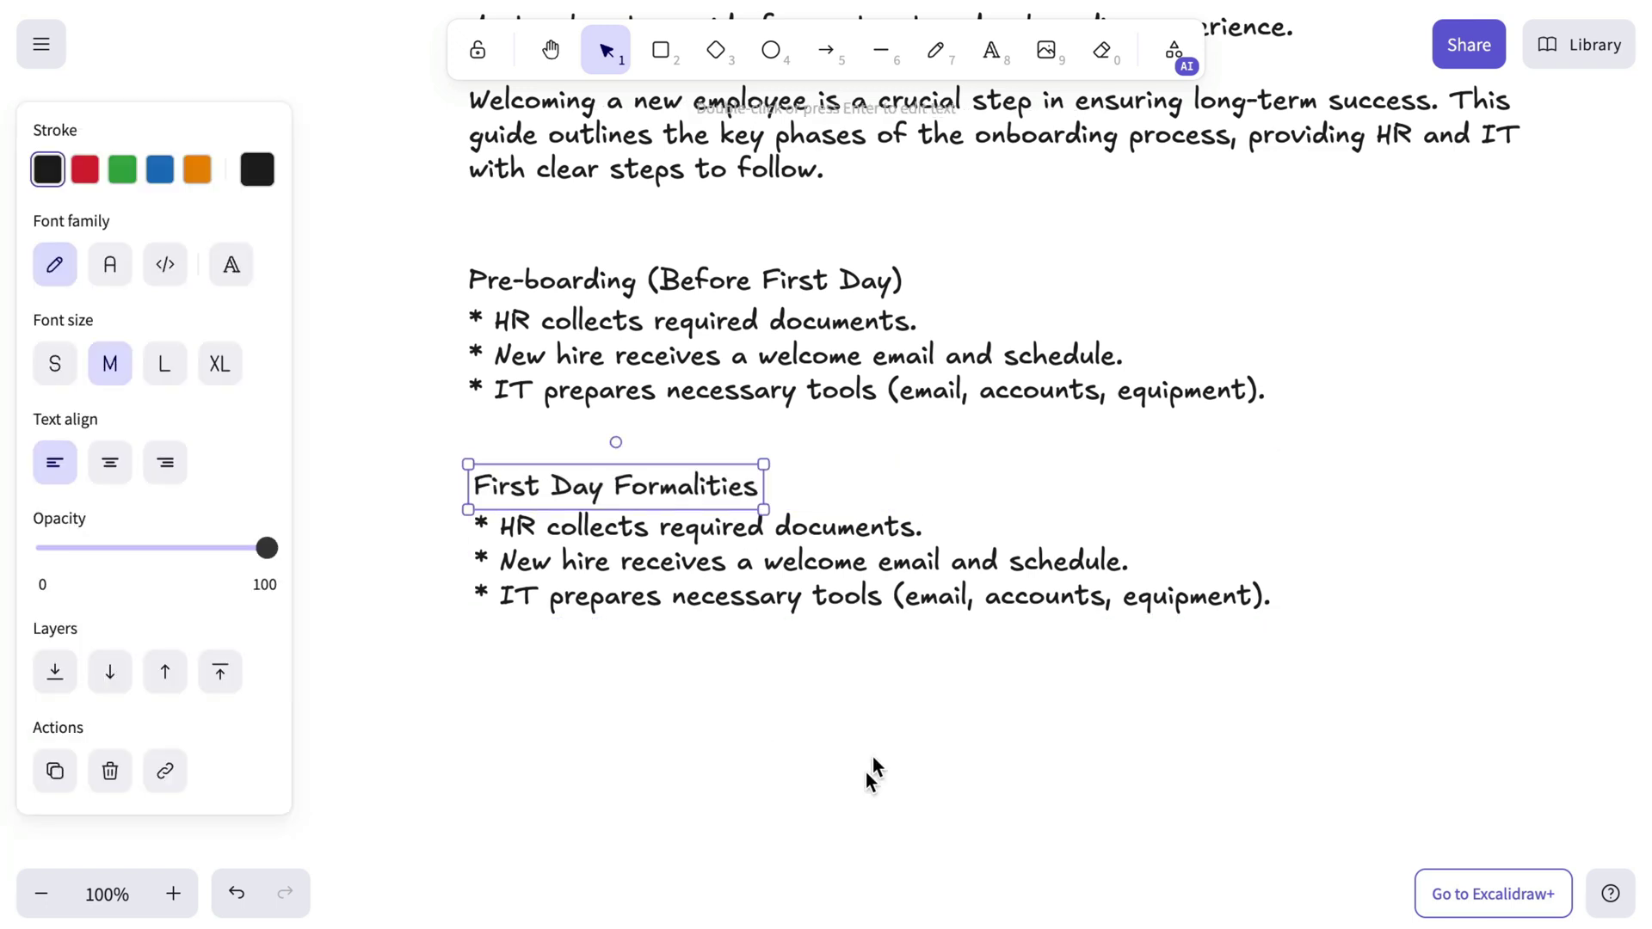
pyautogui.click(829, 602)
pyautogui.doubleClick(829, 602)
pyautogui.write('* ')
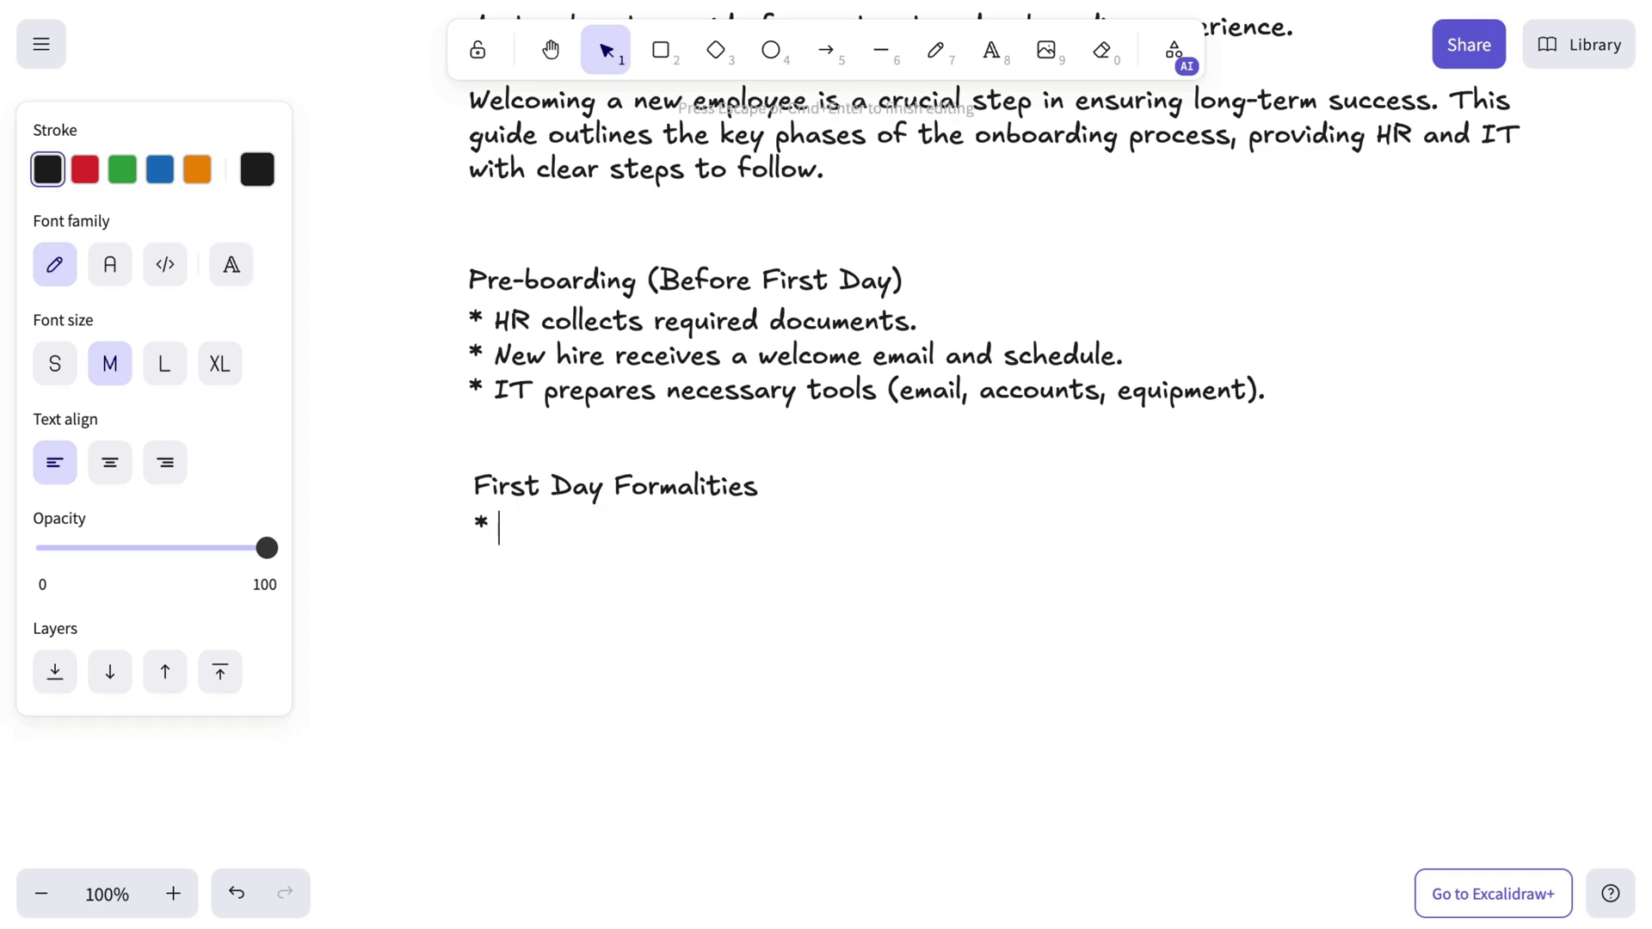
pyautogui.write('HR meets with the employee for paperwork.')
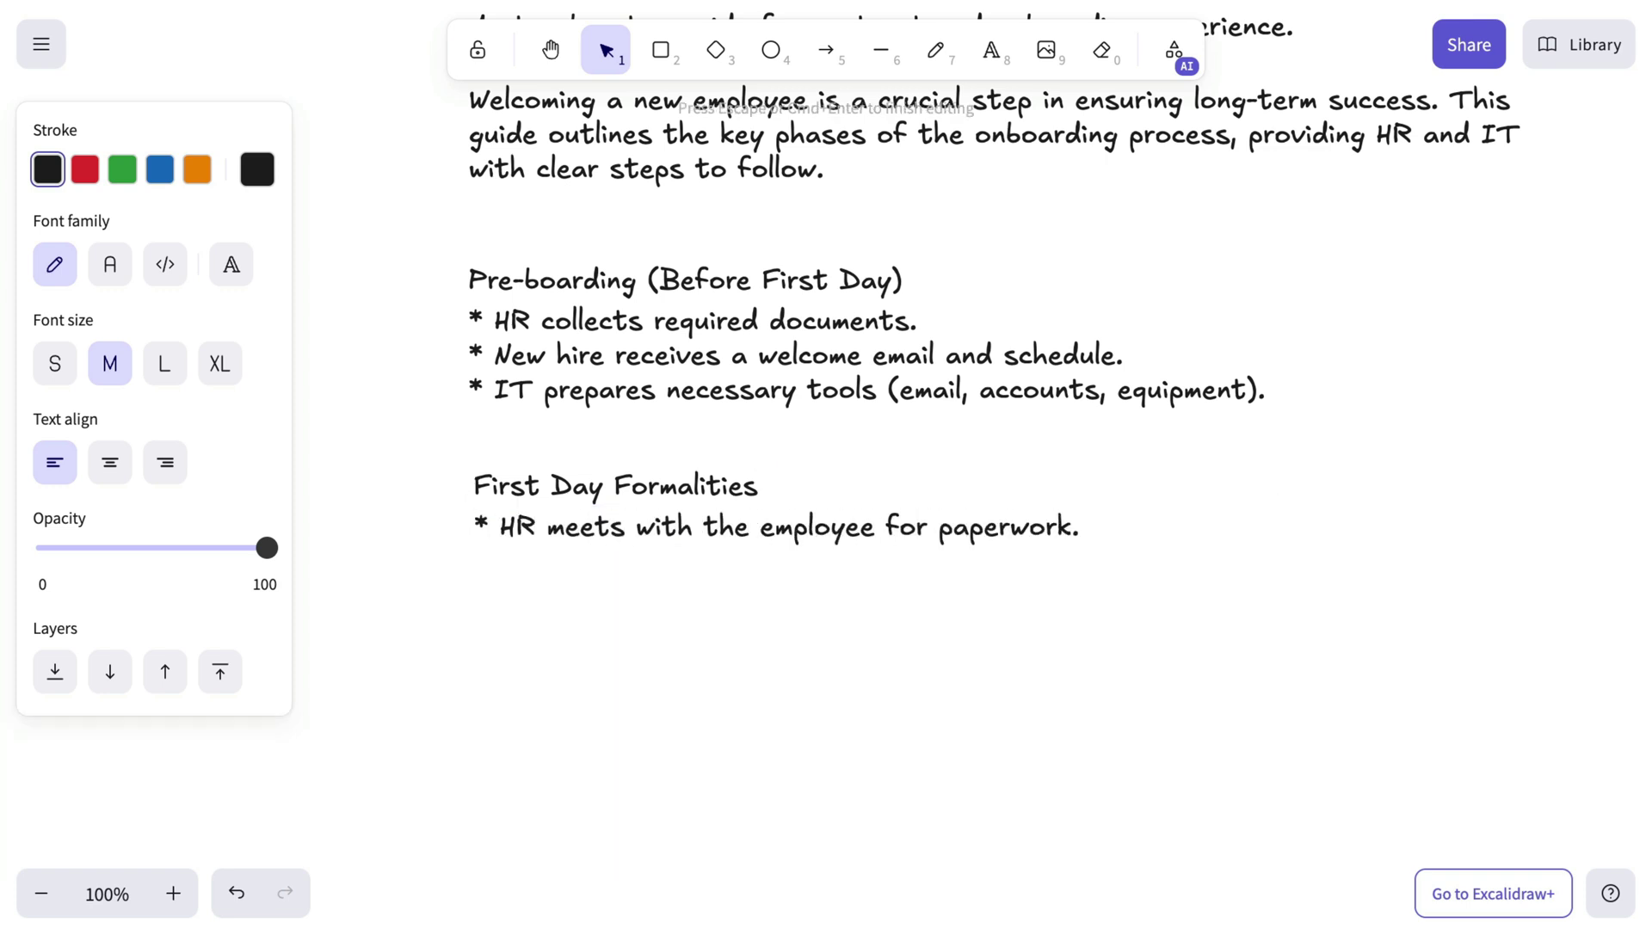
pyautogui.write(' * Office tour and team introductions. *')
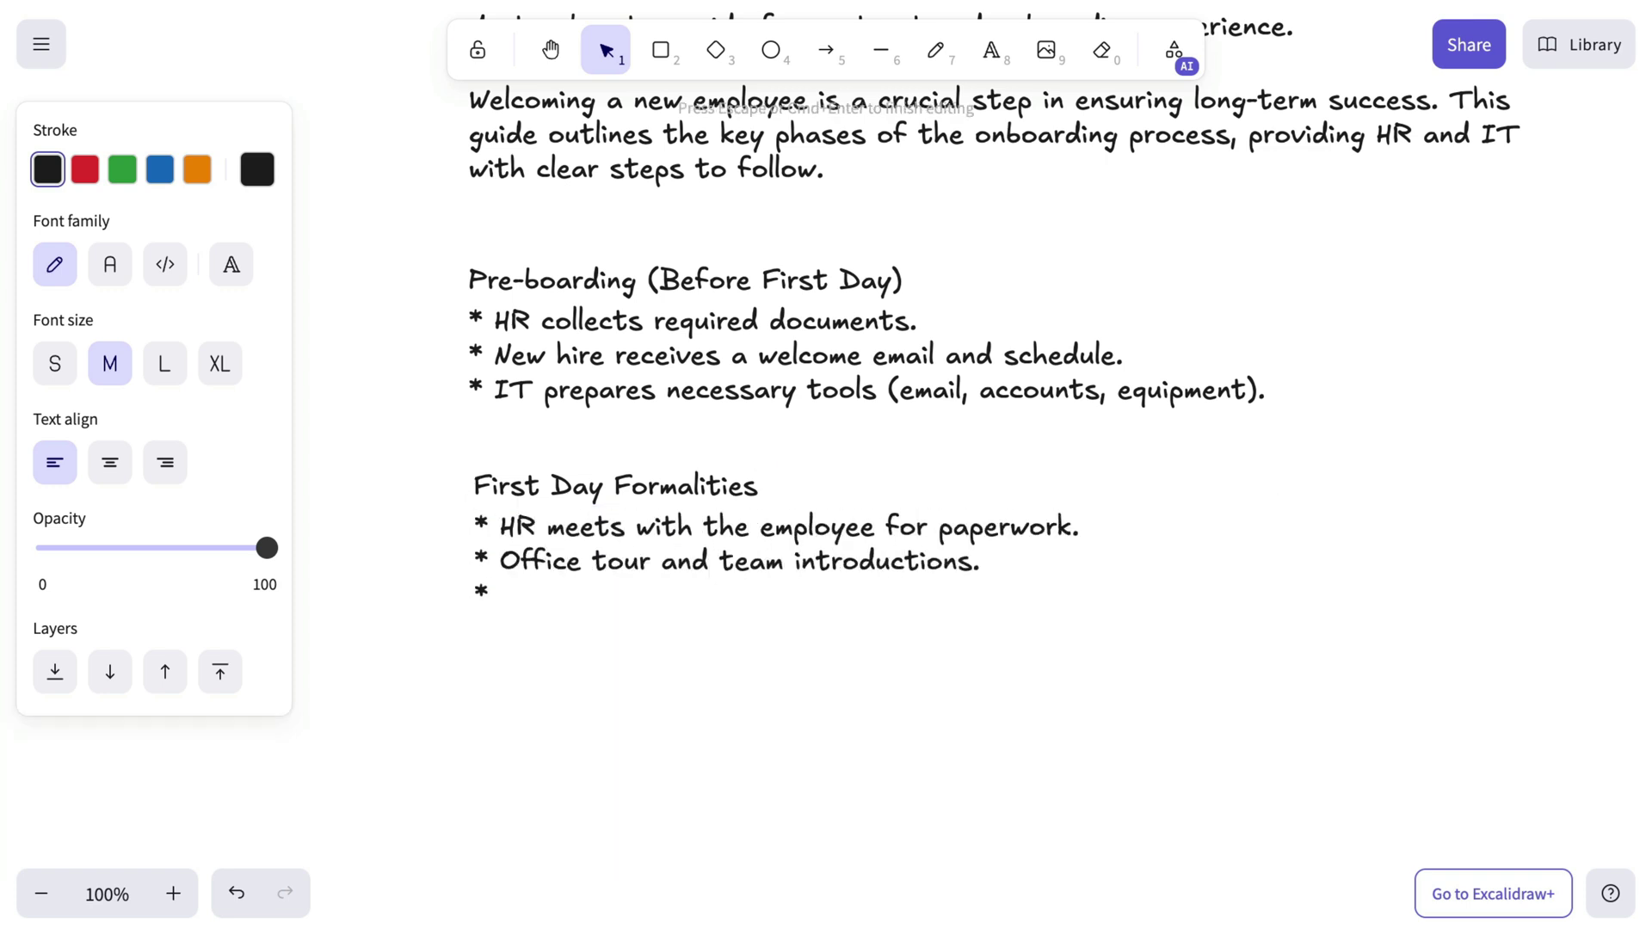
pyautogui.write(' Initial training session begins.')
pyautogui.press('Escape')
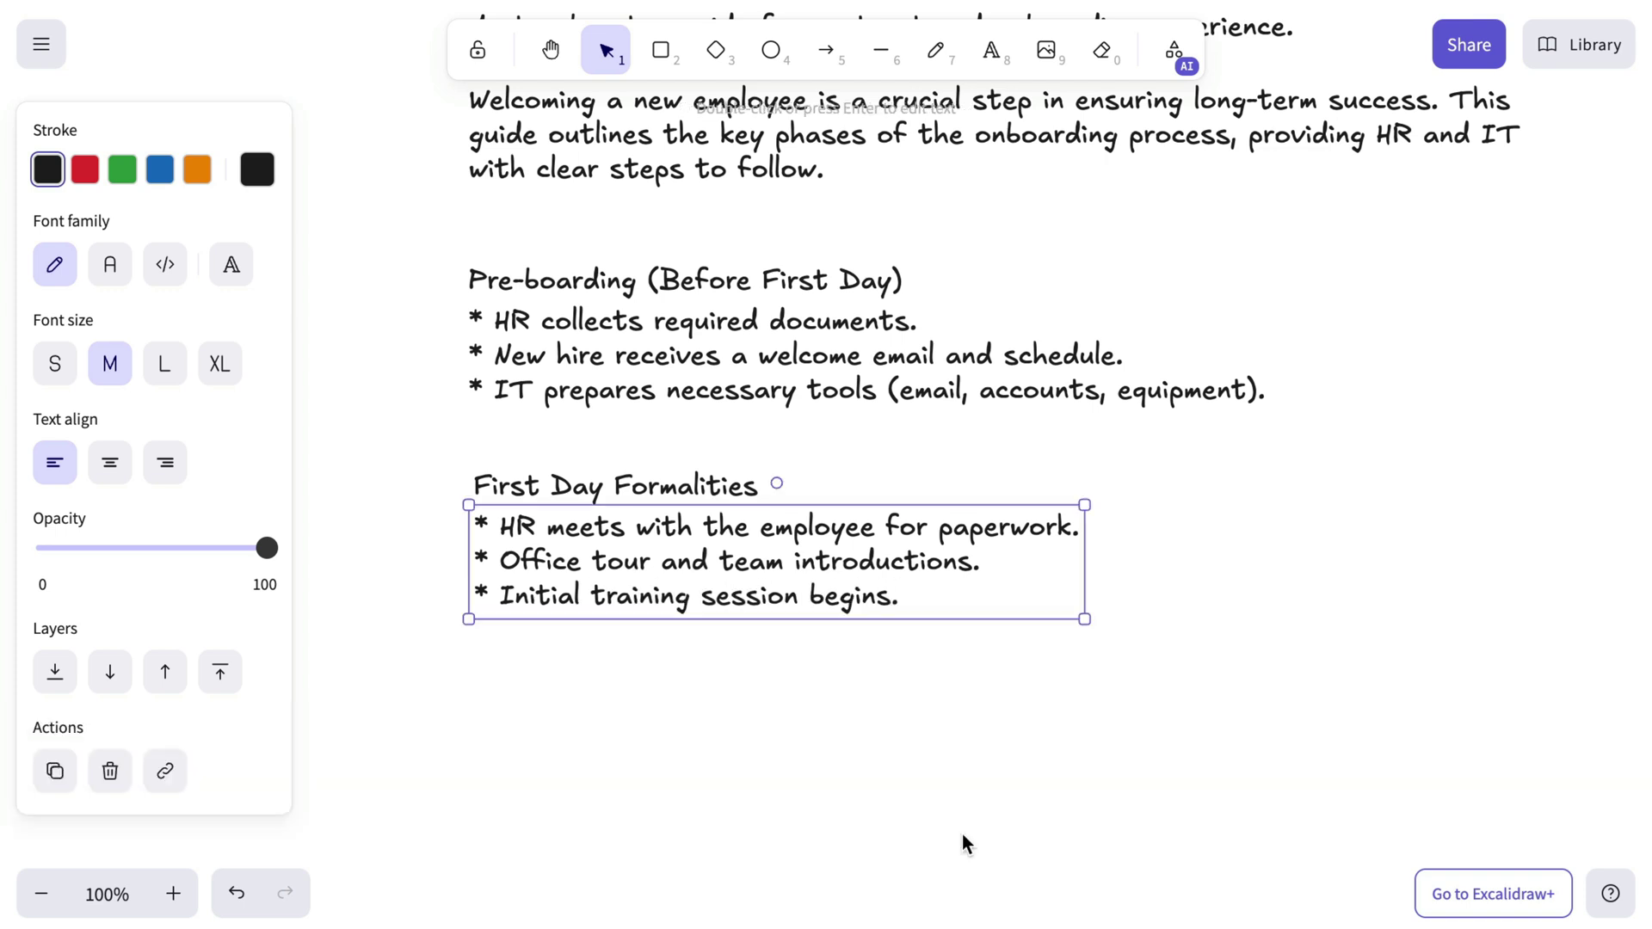
# Copy the First Day Formalities section and paste another copy underneath.
pyautogui.scroll(-3, 963, 843)
pyautogui.moveTo(395, 284); pyautogui.dragTo(1063, 538)
pyautogui.scroll(-2, 620, 542)
pyautogui.hotkey('ctrl', 'c')
pyautogui.hotkey('ctrl', 'v')
pyautogui.scroll(-2, 789, 689)
pyautogui.hscroll(-2, 788, 689)
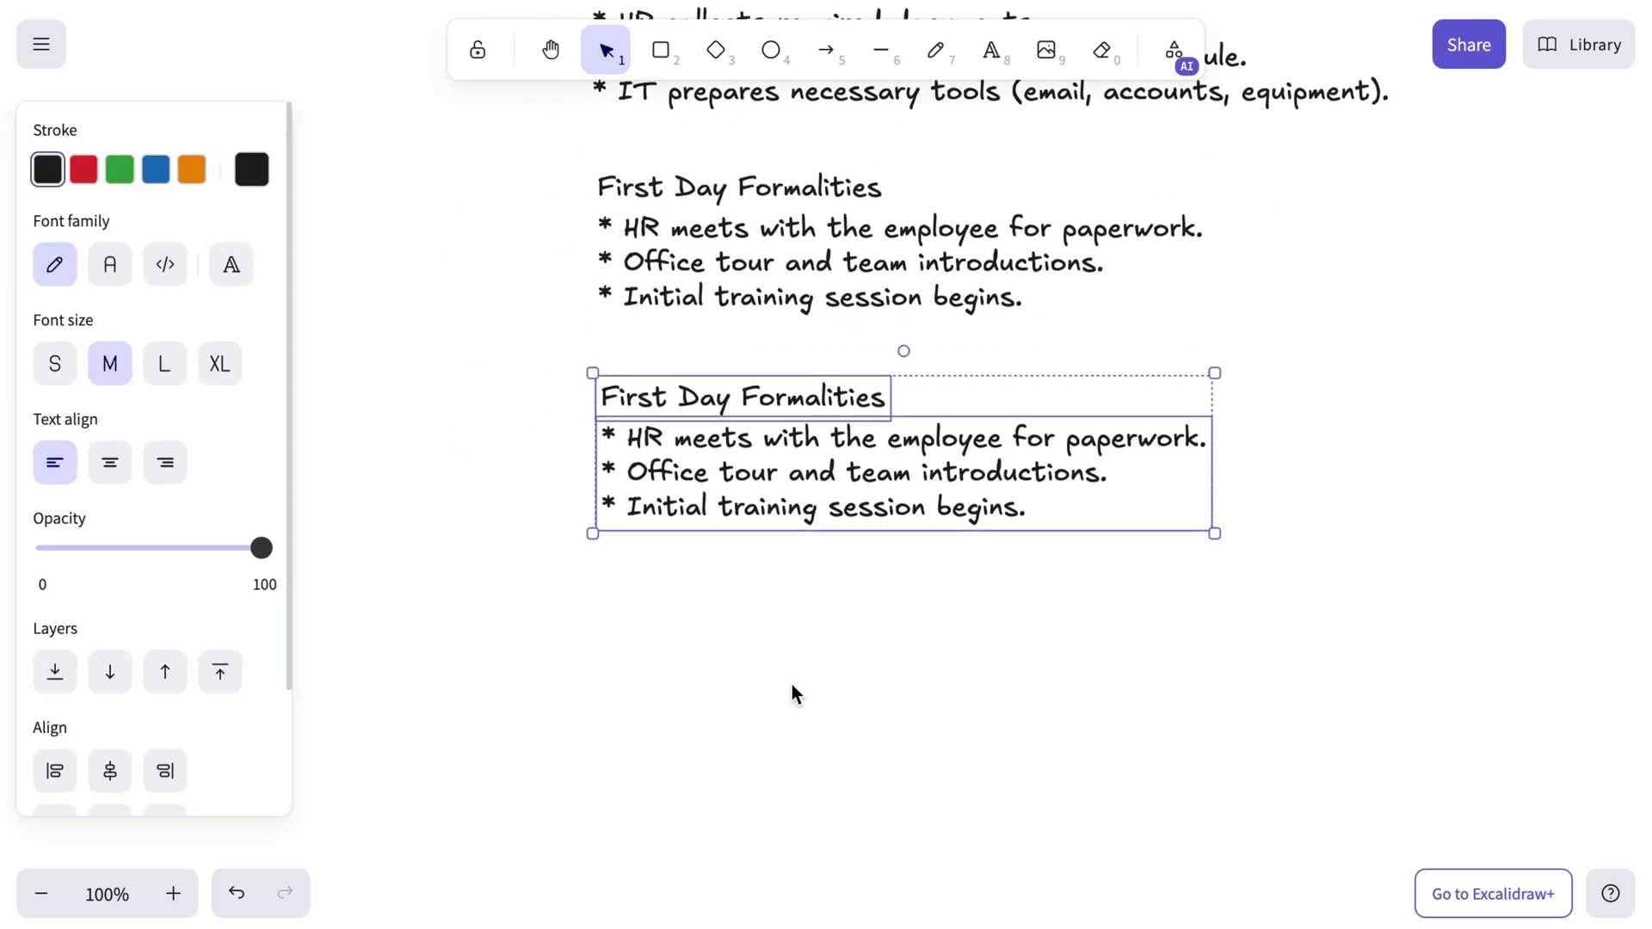
# Retitle the copy 'First Week: Training & Role Adjustment' with mentor, job training and manager check-in bullets.
pyautogui.press('Return')
pyautogui.write('First Week: Training & Role Adjustment')
pyautogui.press('Escape')
pyautogui.click(956, 507)
pyautogui.press('Return')
pyautogui.write('* Employee is assigned a mentor or buddy.')
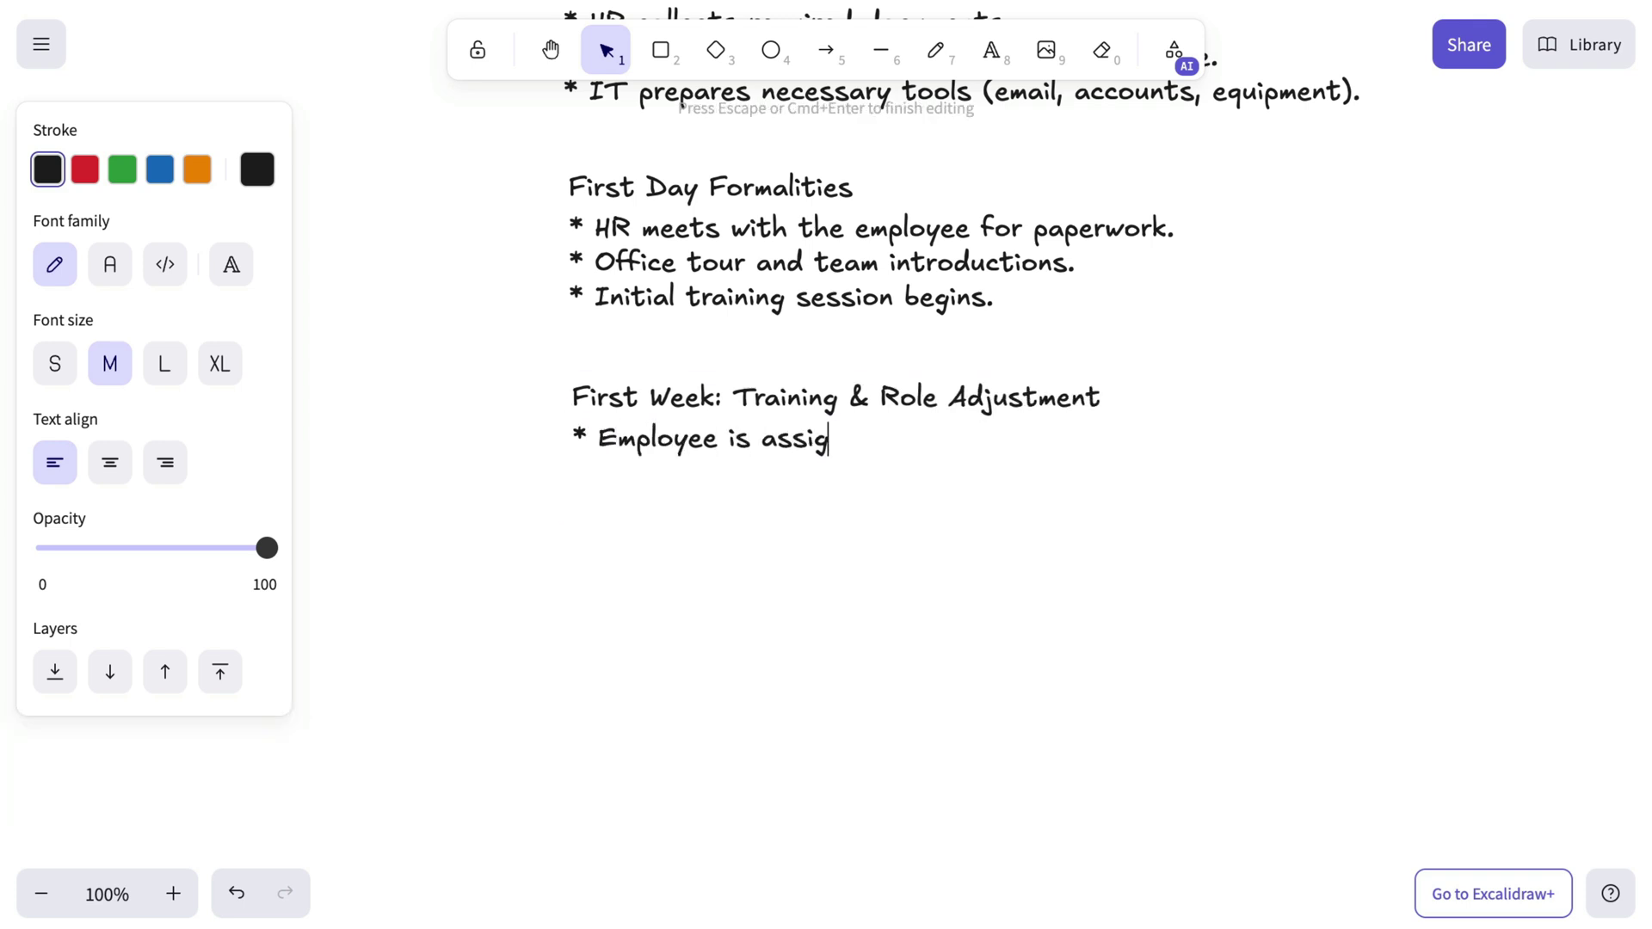
pyautogui.press('Return')
pyautogui.write('* Job-specific traini')
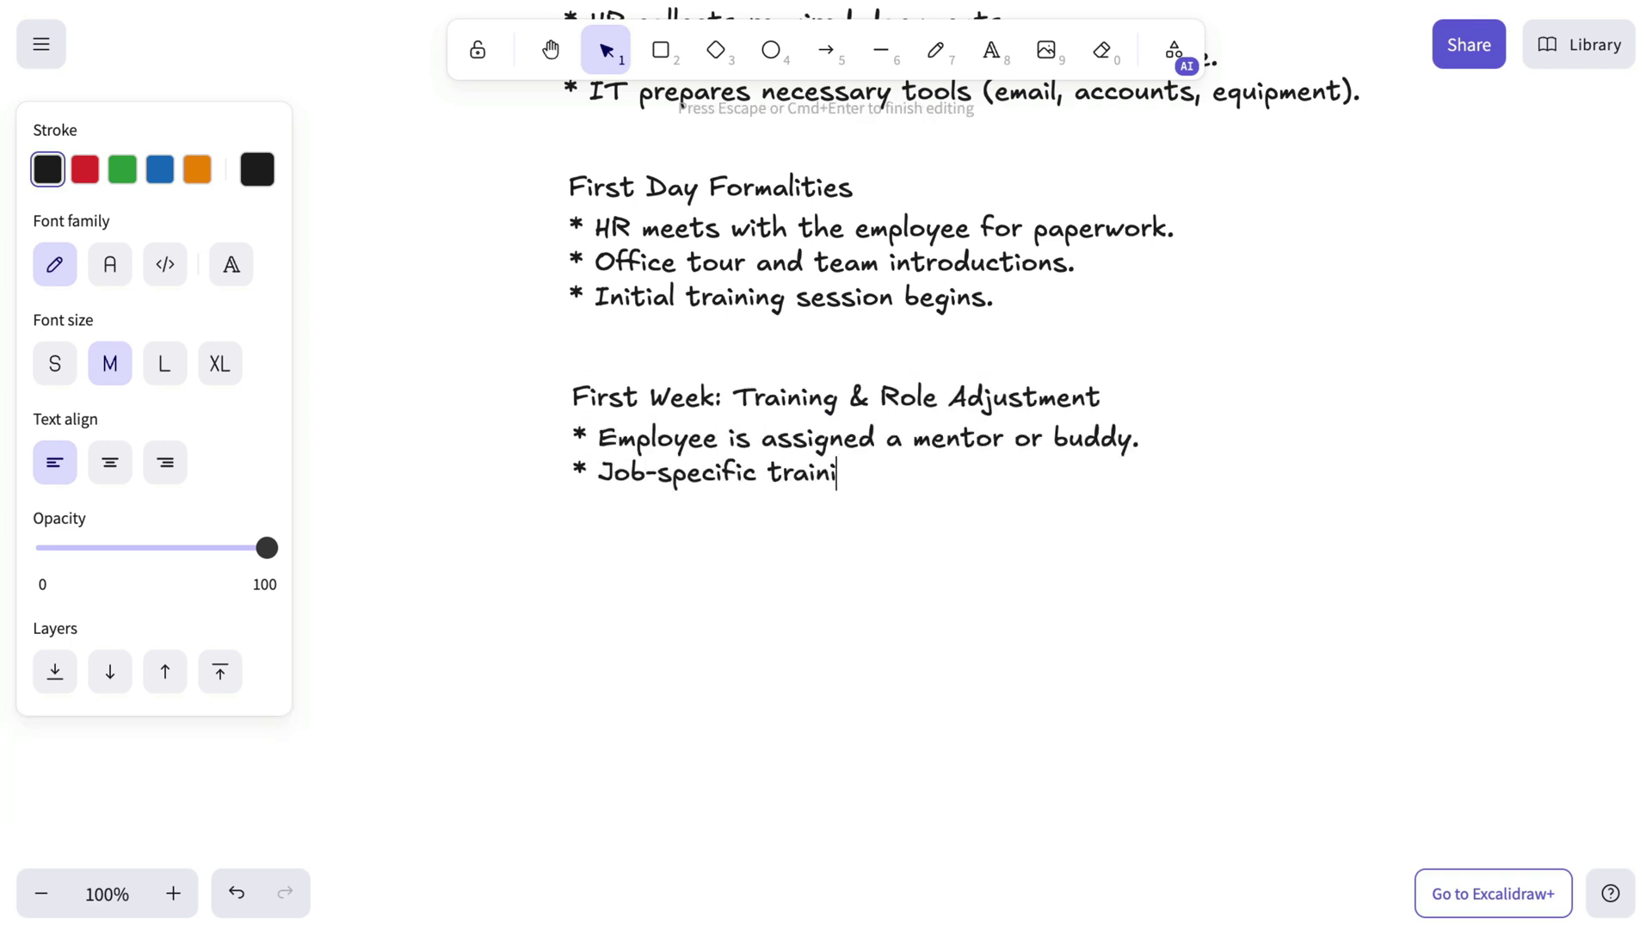
pyautogui.write('ng sessions take place.')
pyautogui.press('Return')
pyautogui.write('* First performance check-in with the manager.')
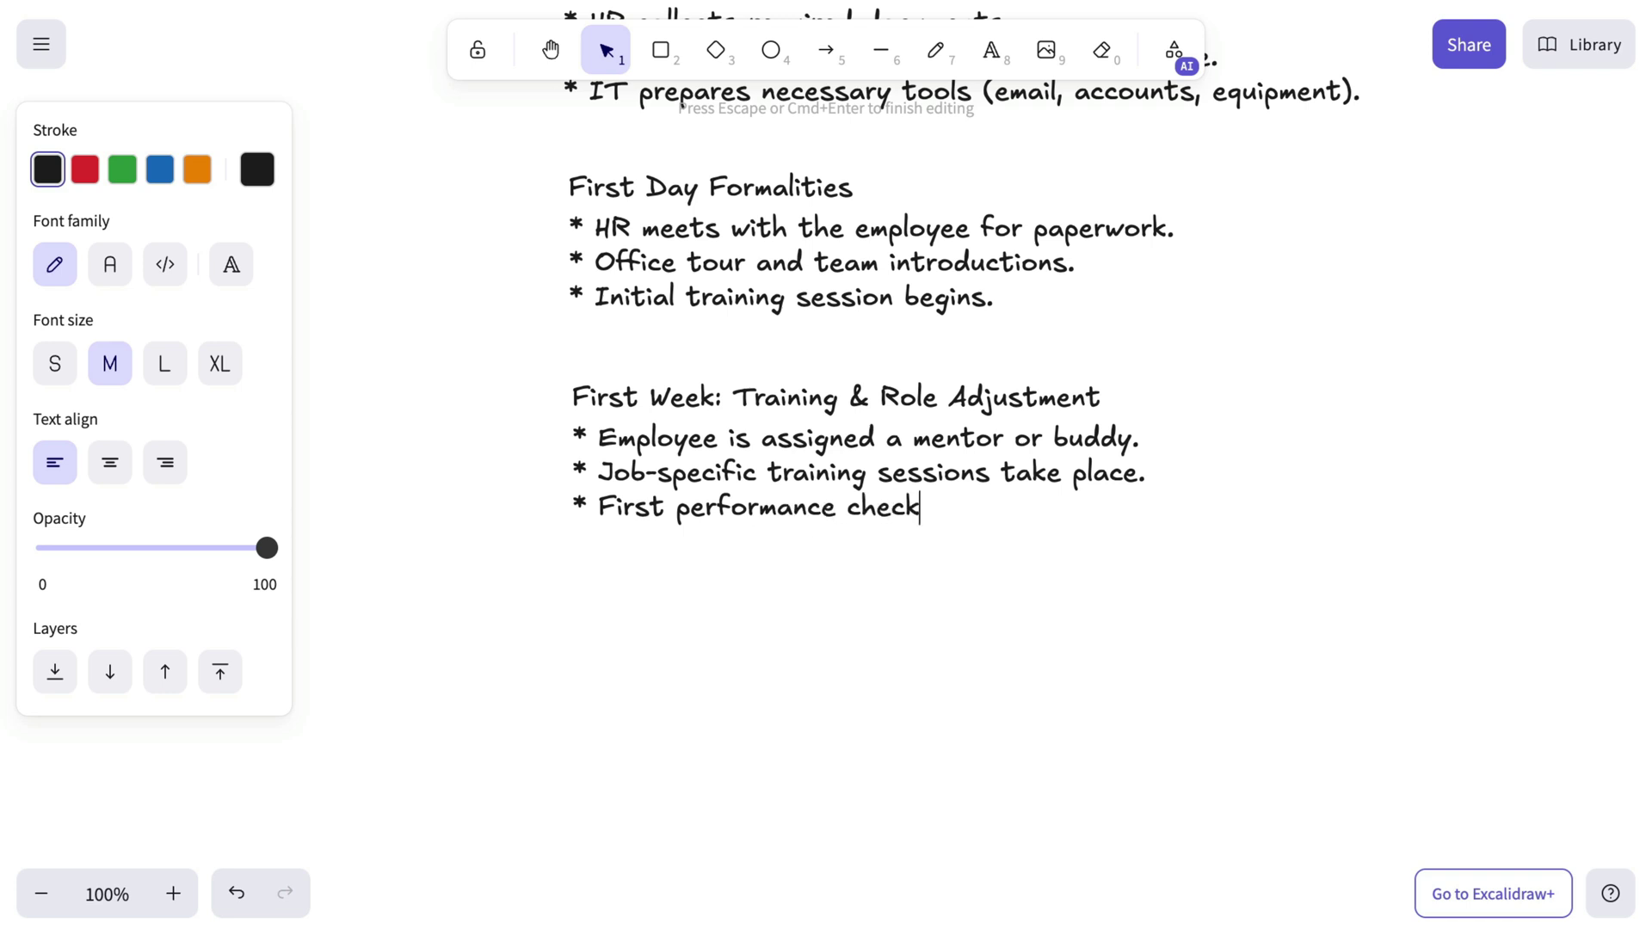
pyautogui.press('Escape')
# Add a 'First Month: Performance & Feedback' copy with bullets on initial projects, 30-day review and adjustments.
pyautogui.scroll(-2, 437, 228)
pyautogui.scroll(-2, 437, 228)
pyautogui.hotkey('ctrl', 'c')
pyautogui.hotkey('ctrl', 'v')
pyautogui.tripleClick(825, 383)
pyautogui.write('First Month: Performance & Feedback')
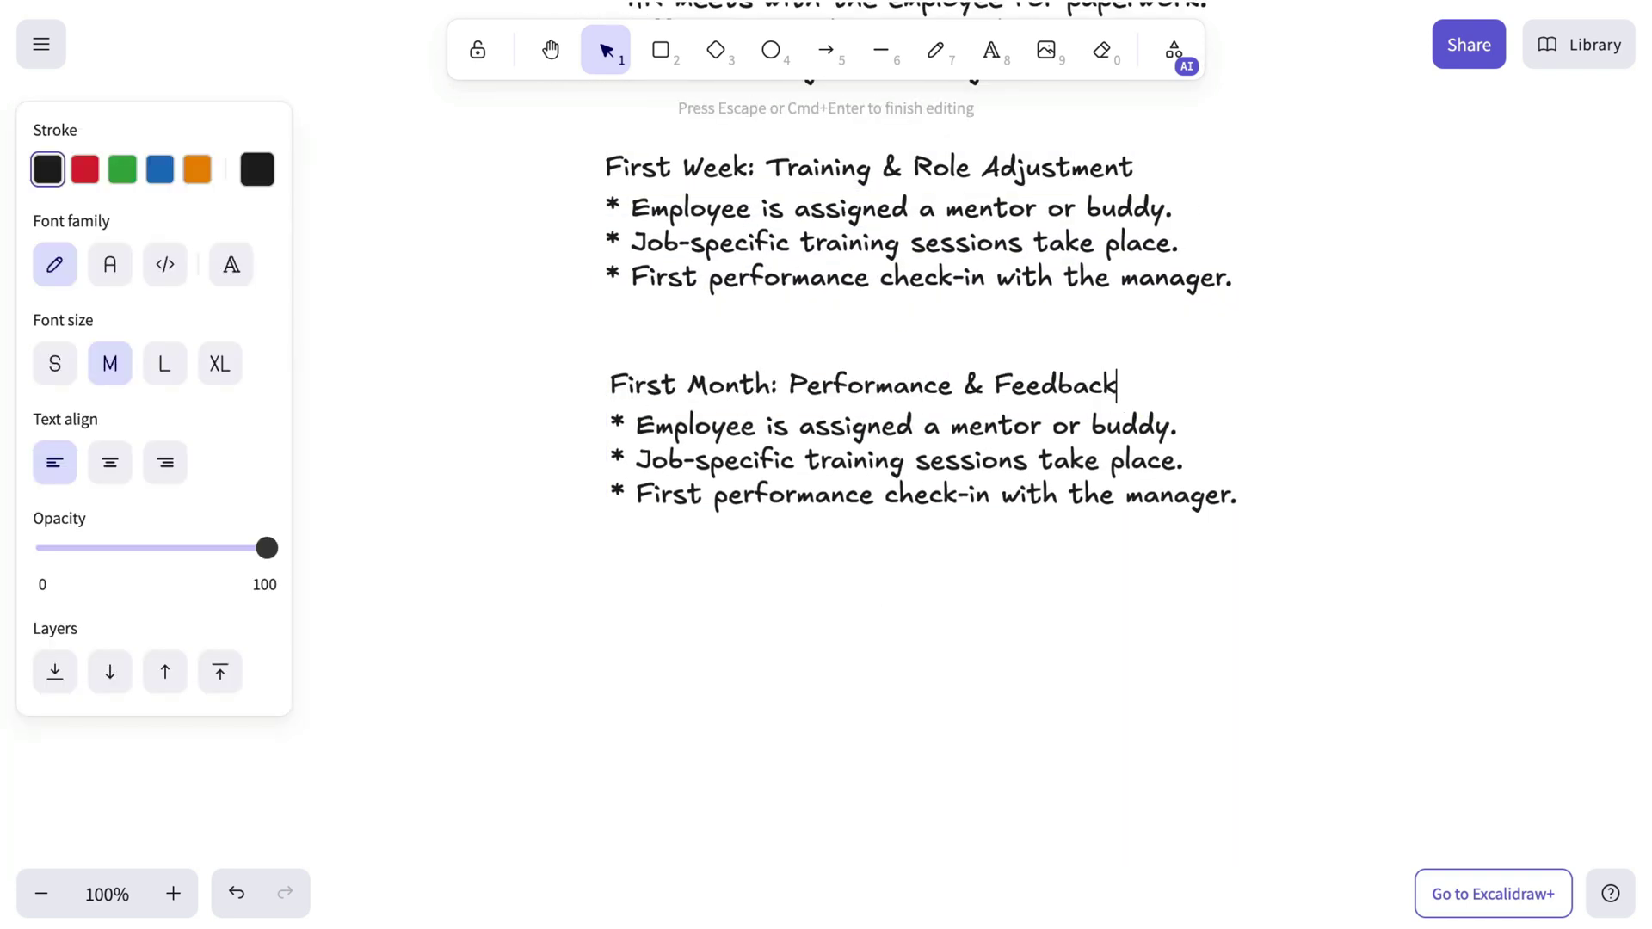
pyautogui.hotkey('shift', 'ctrl', 'End')
pyautogui.press('Return')
pyautogui.write('* Employee completes initial projects/tasks. ')
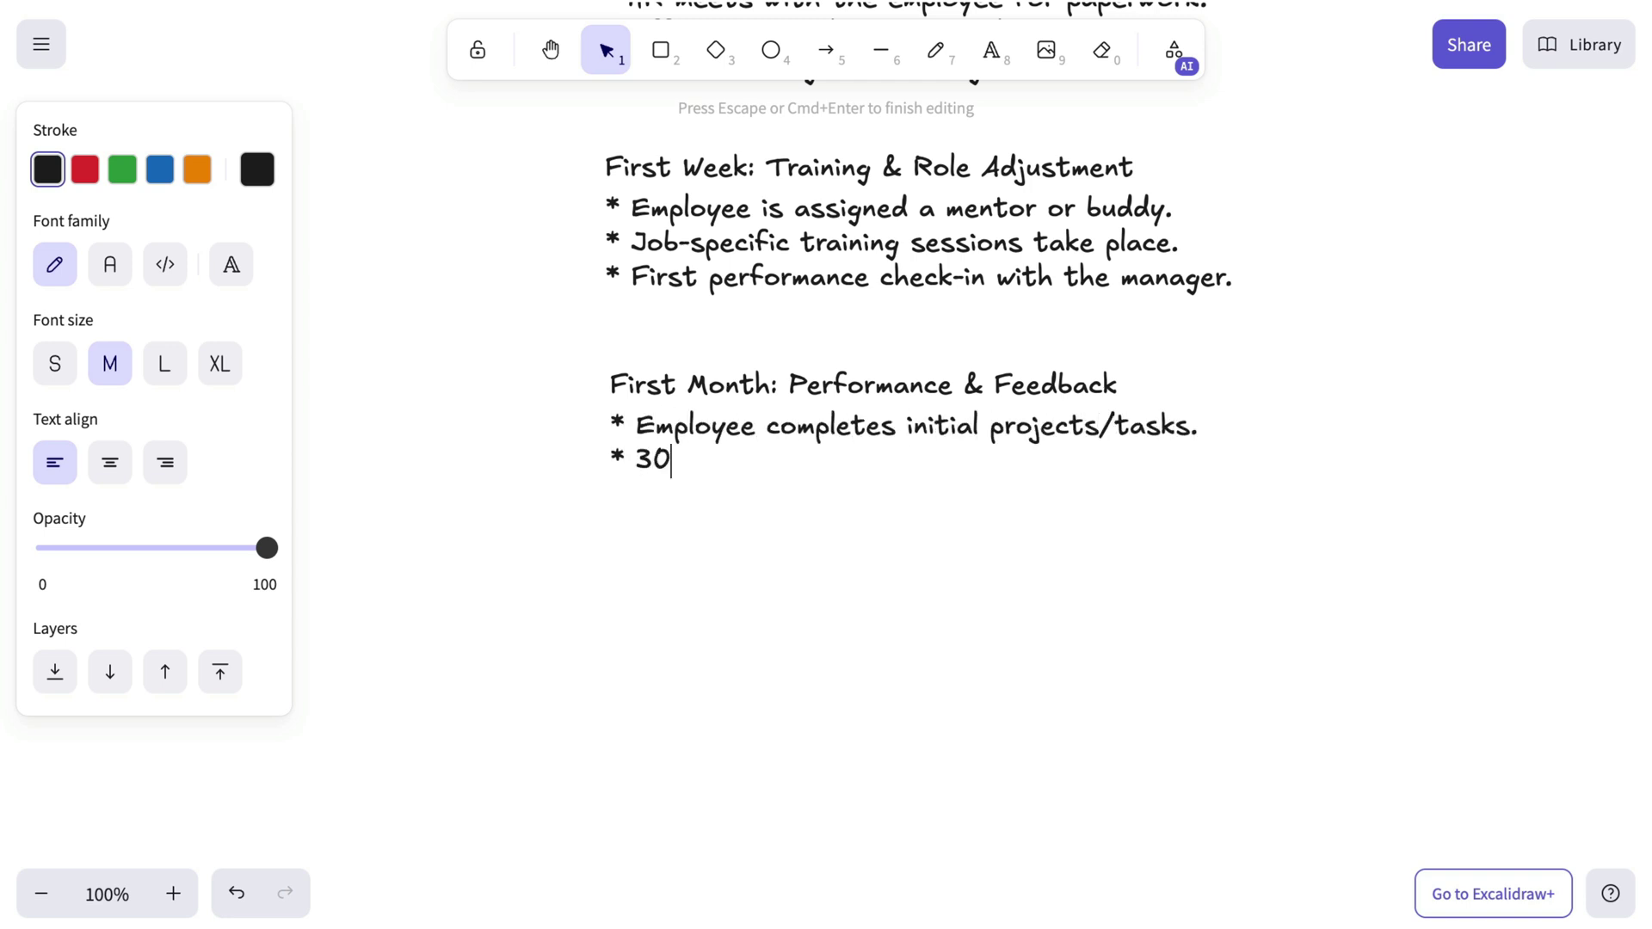
pyautogui.write('* 30-day review with HR & manager. ')
pyautogui.write('* ')
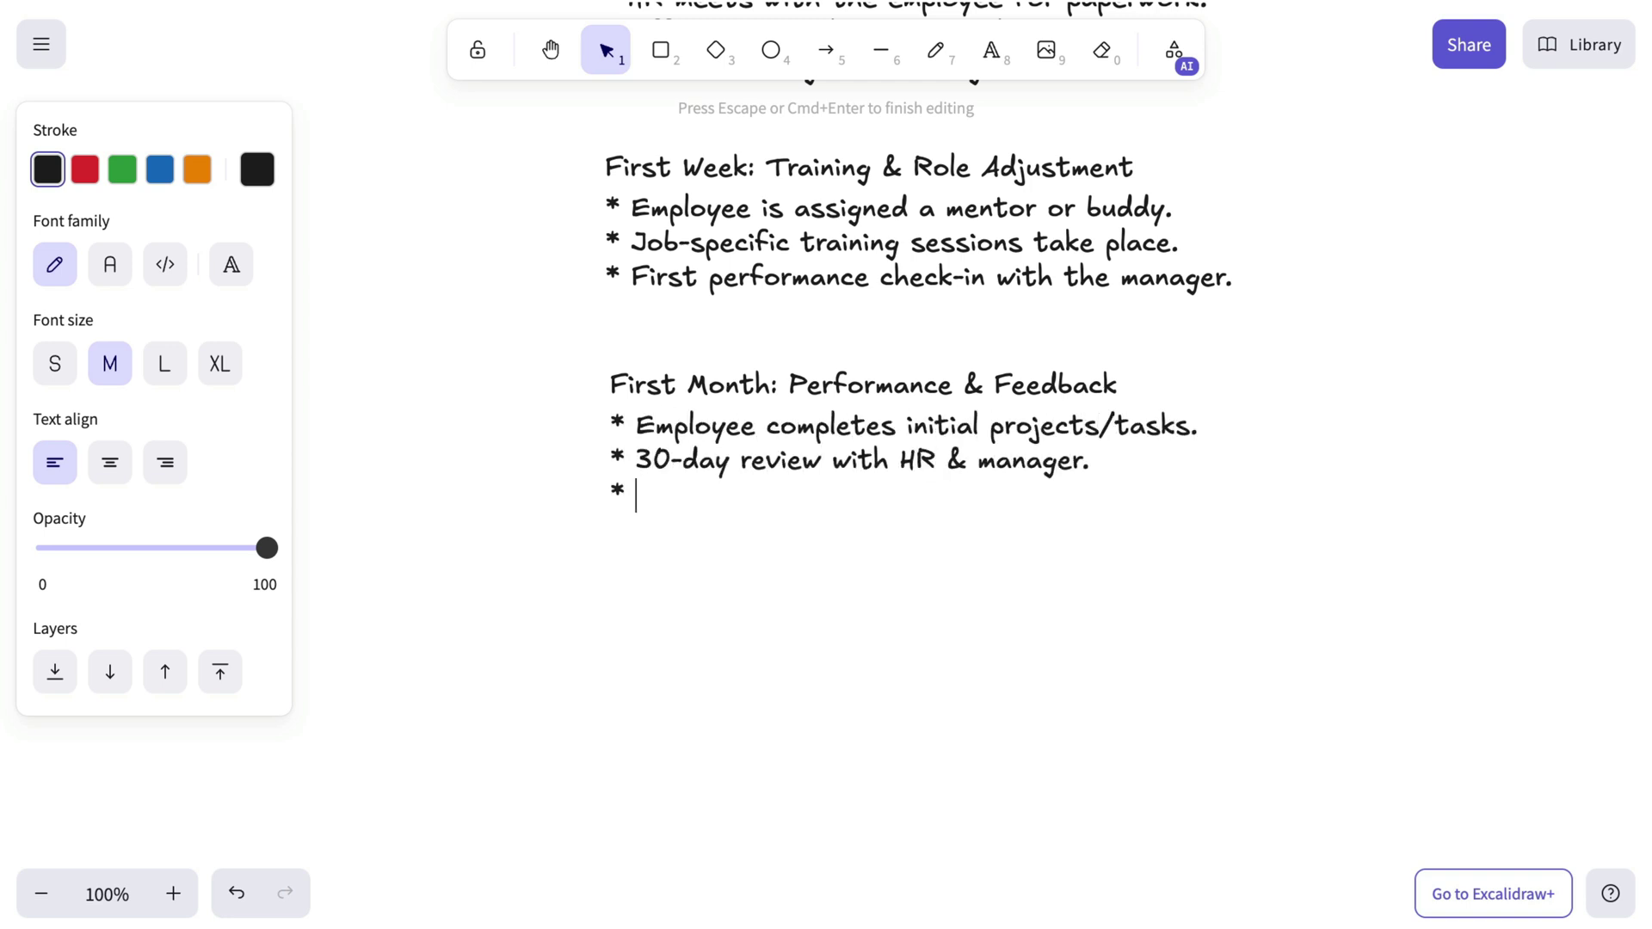
pyautogui.write('Adjustments and goal setting for the next phase.')
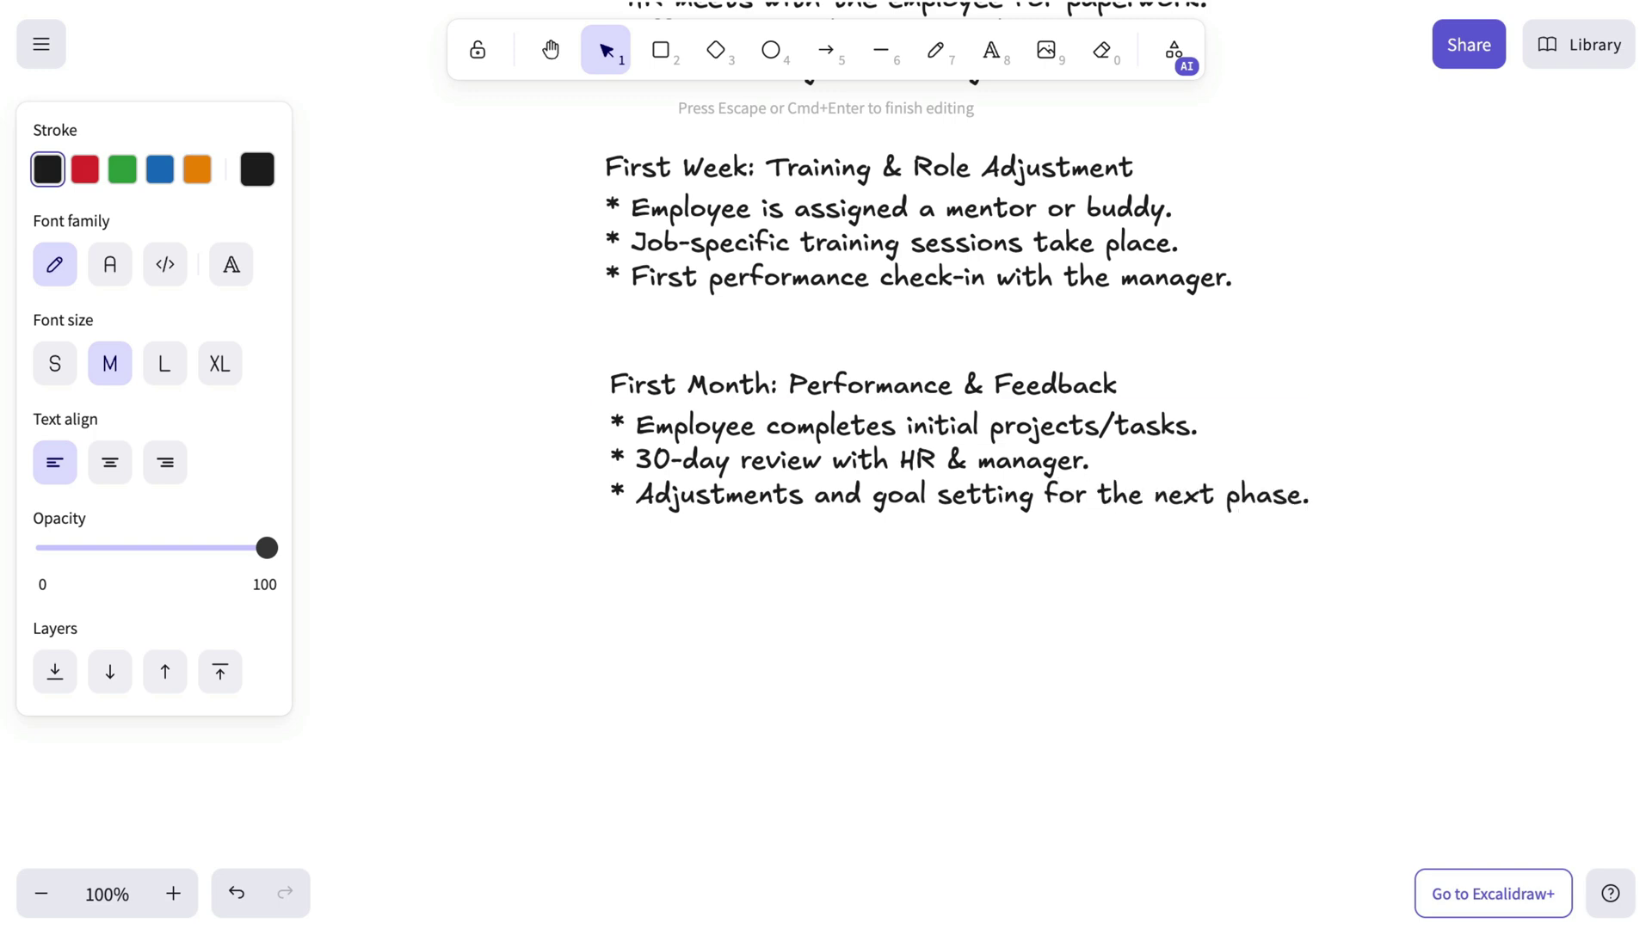
pyautogui.press('Escape')
pyautogui.click(843, 662)
pyautogui.hscroll(2, 843, 662)
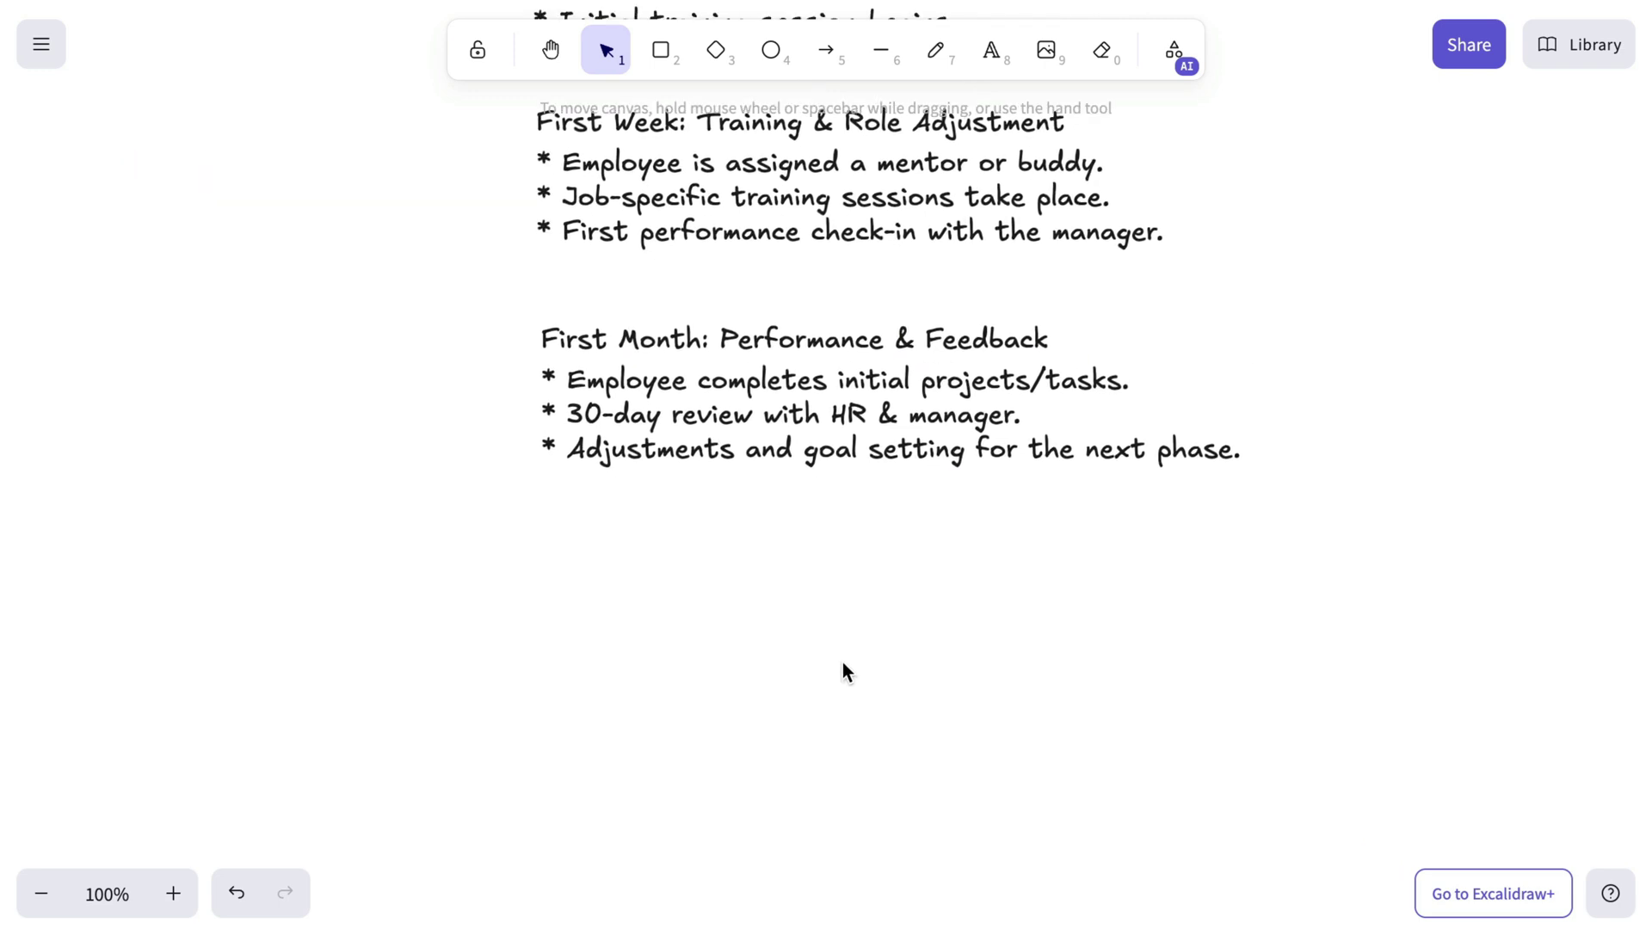
pyautogui.scroll(4, 843, 663)
pyautogui.scroll(8, 843, 662)
pyautogui.hscroll(2, 843, 662)
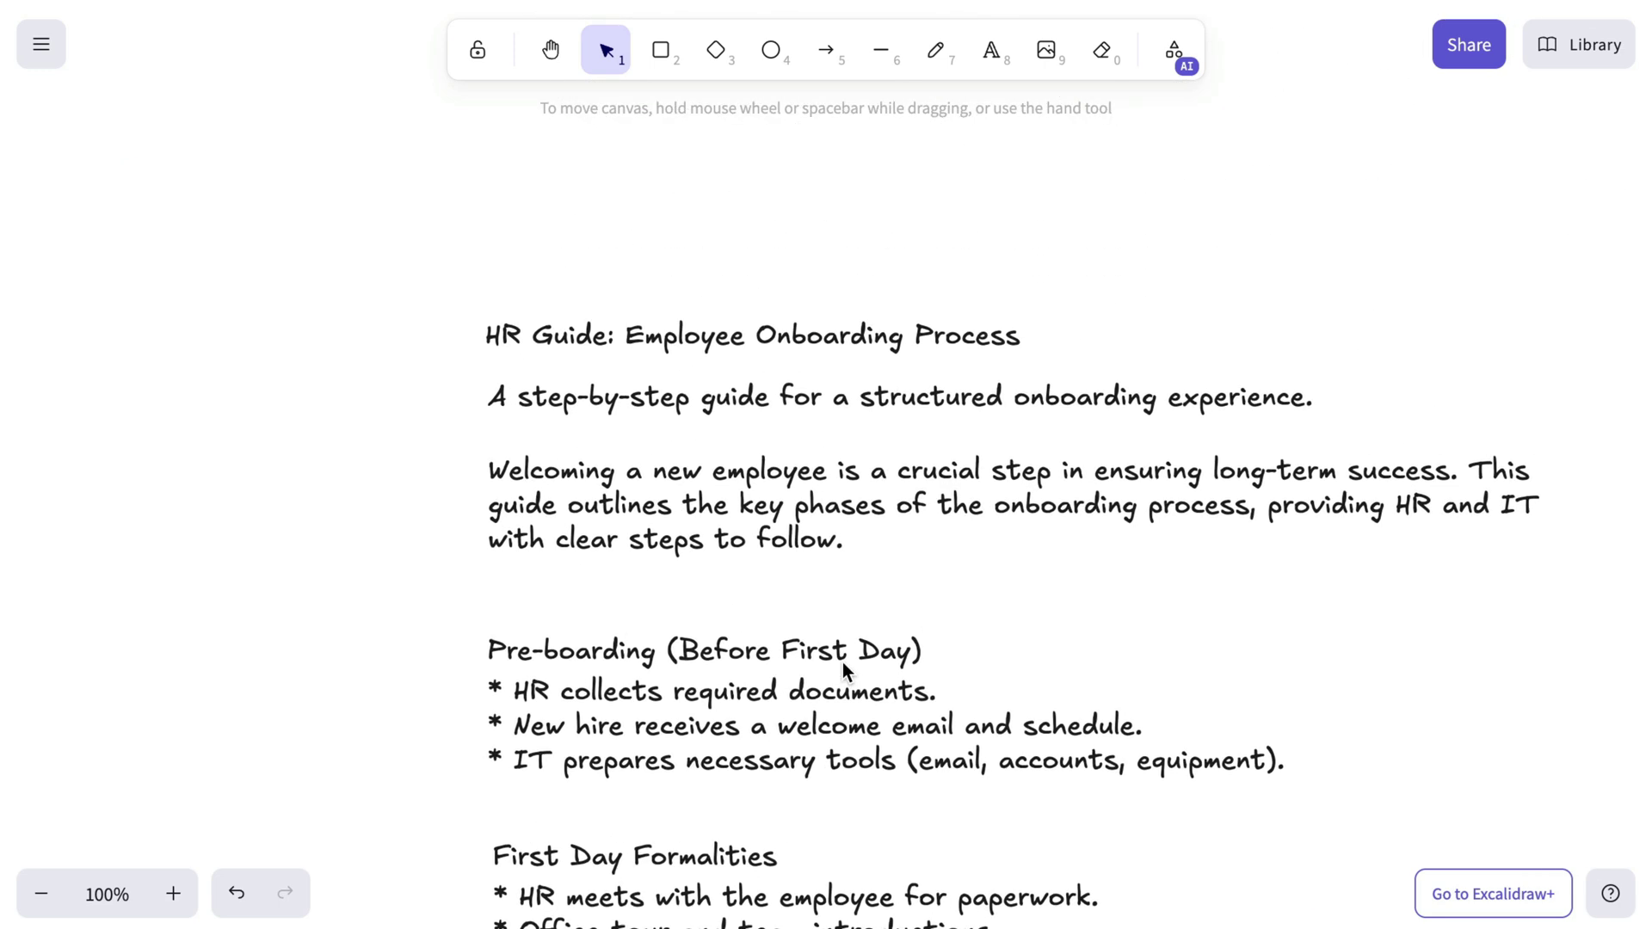
pyautogui.scroll(-2, 843, 662)
pyautogui.scroll(-10, 843, 663)
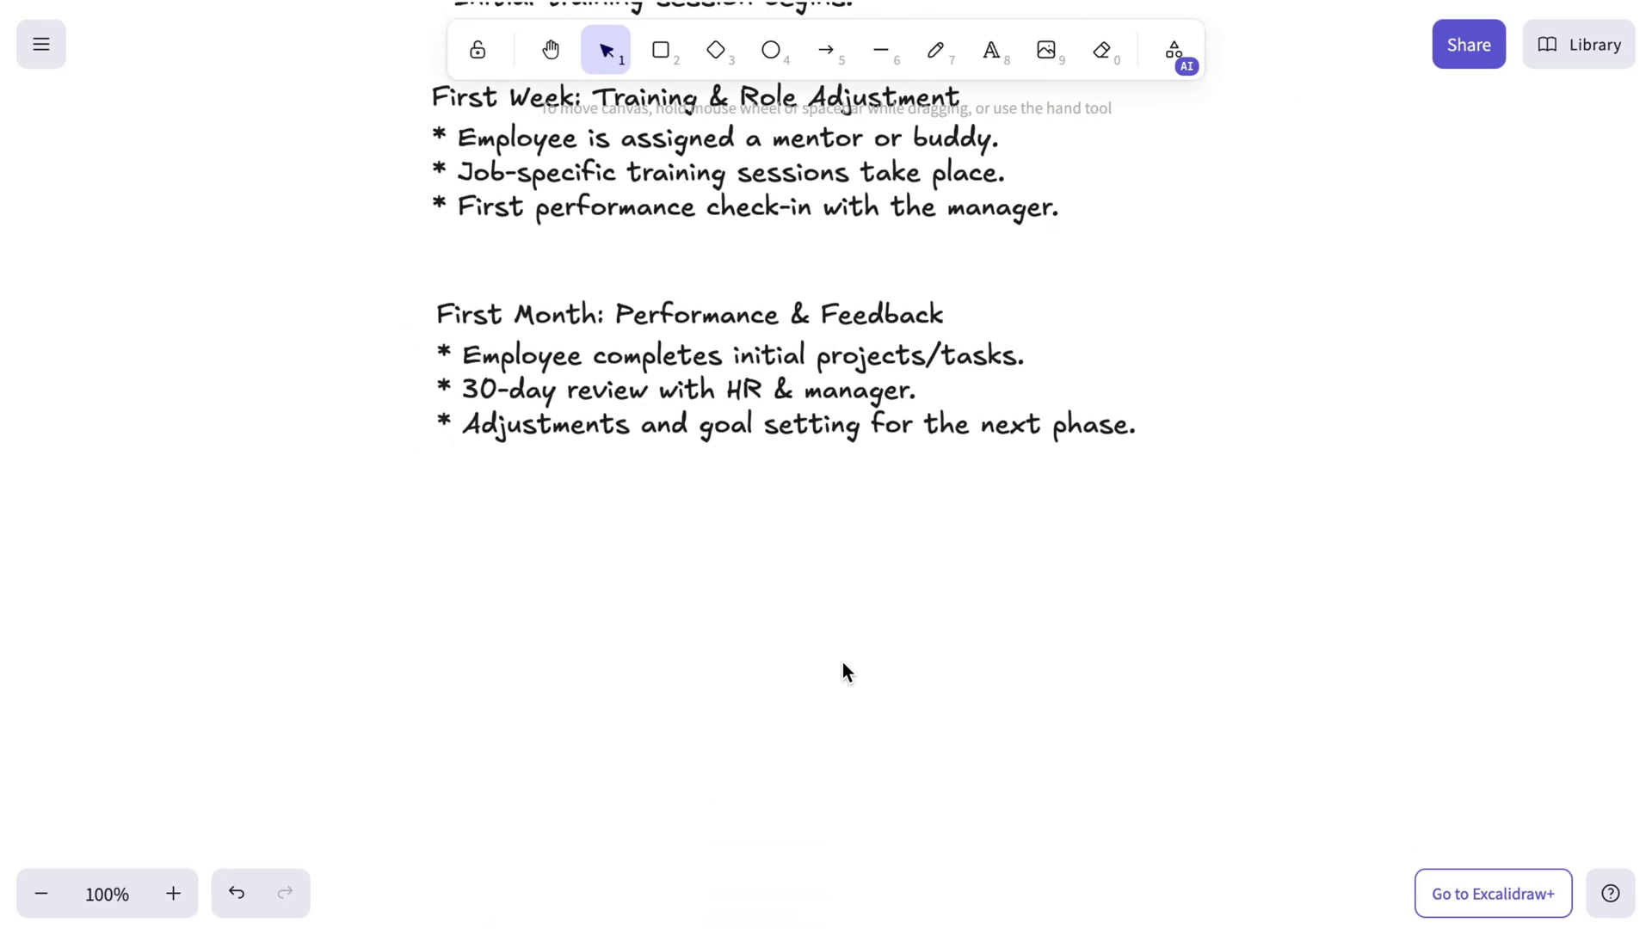
# Draw a rectangle below the notes labelled 'New Employee Hired'.
pyautogui.click(660, 53)
pyautogui.moveTo(783, 350); pyautogui.dragTo(1039, 465)
pyautogui.hscroll(-3, 1030, 580)
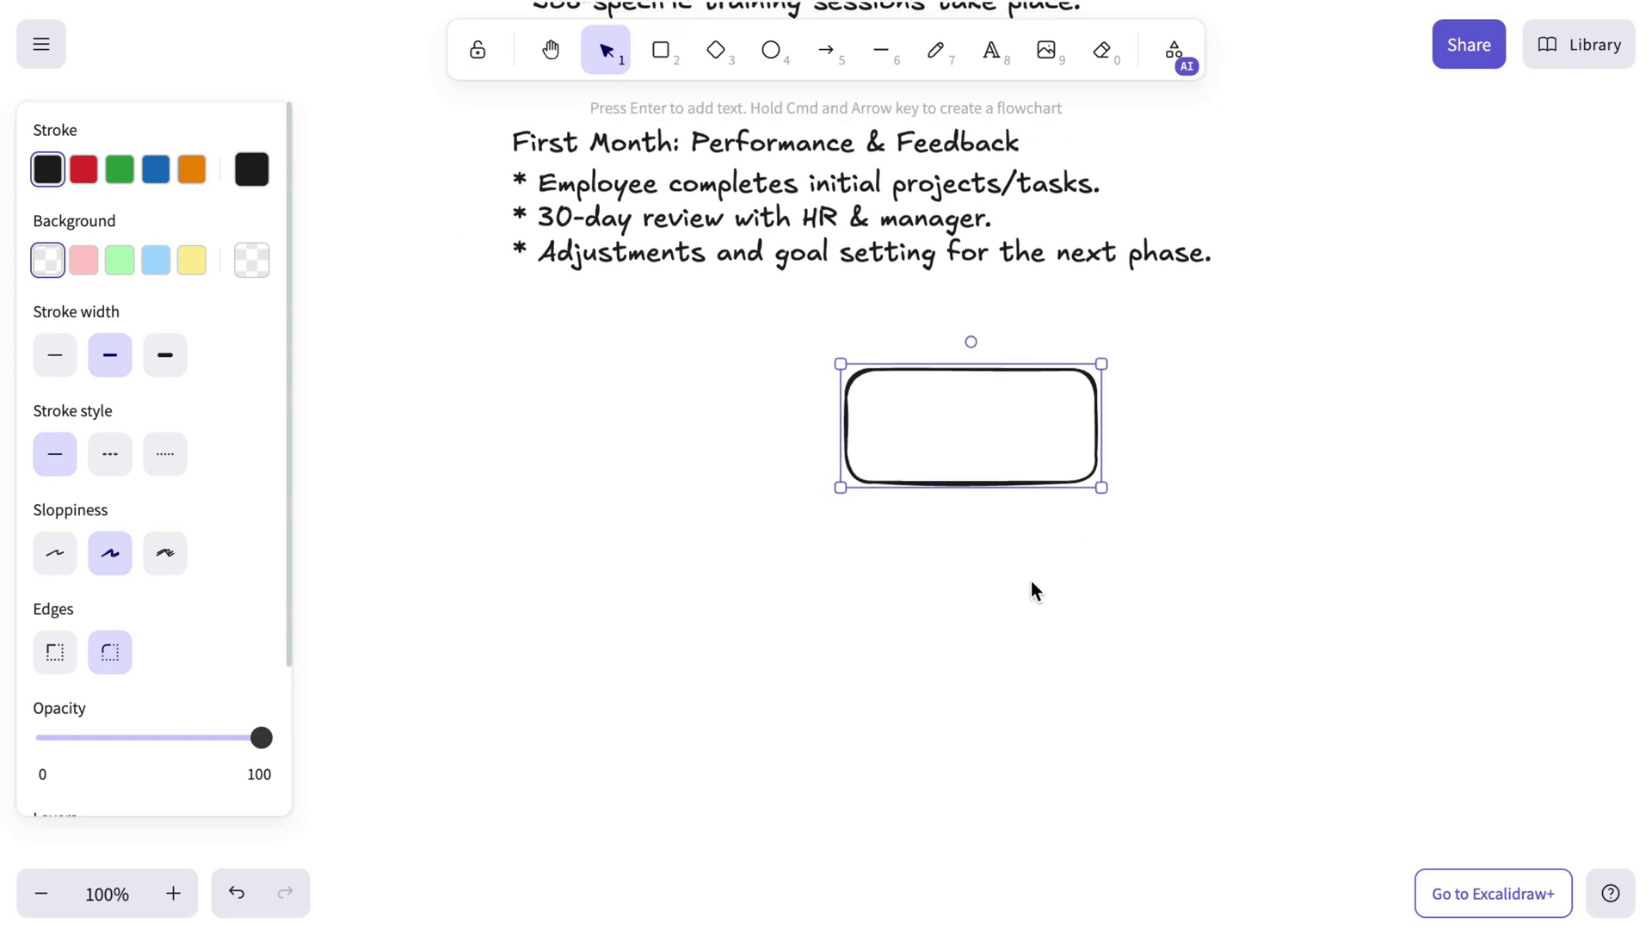
pyautogui.press('Return')
pyautogui.write('New Employee Hired')
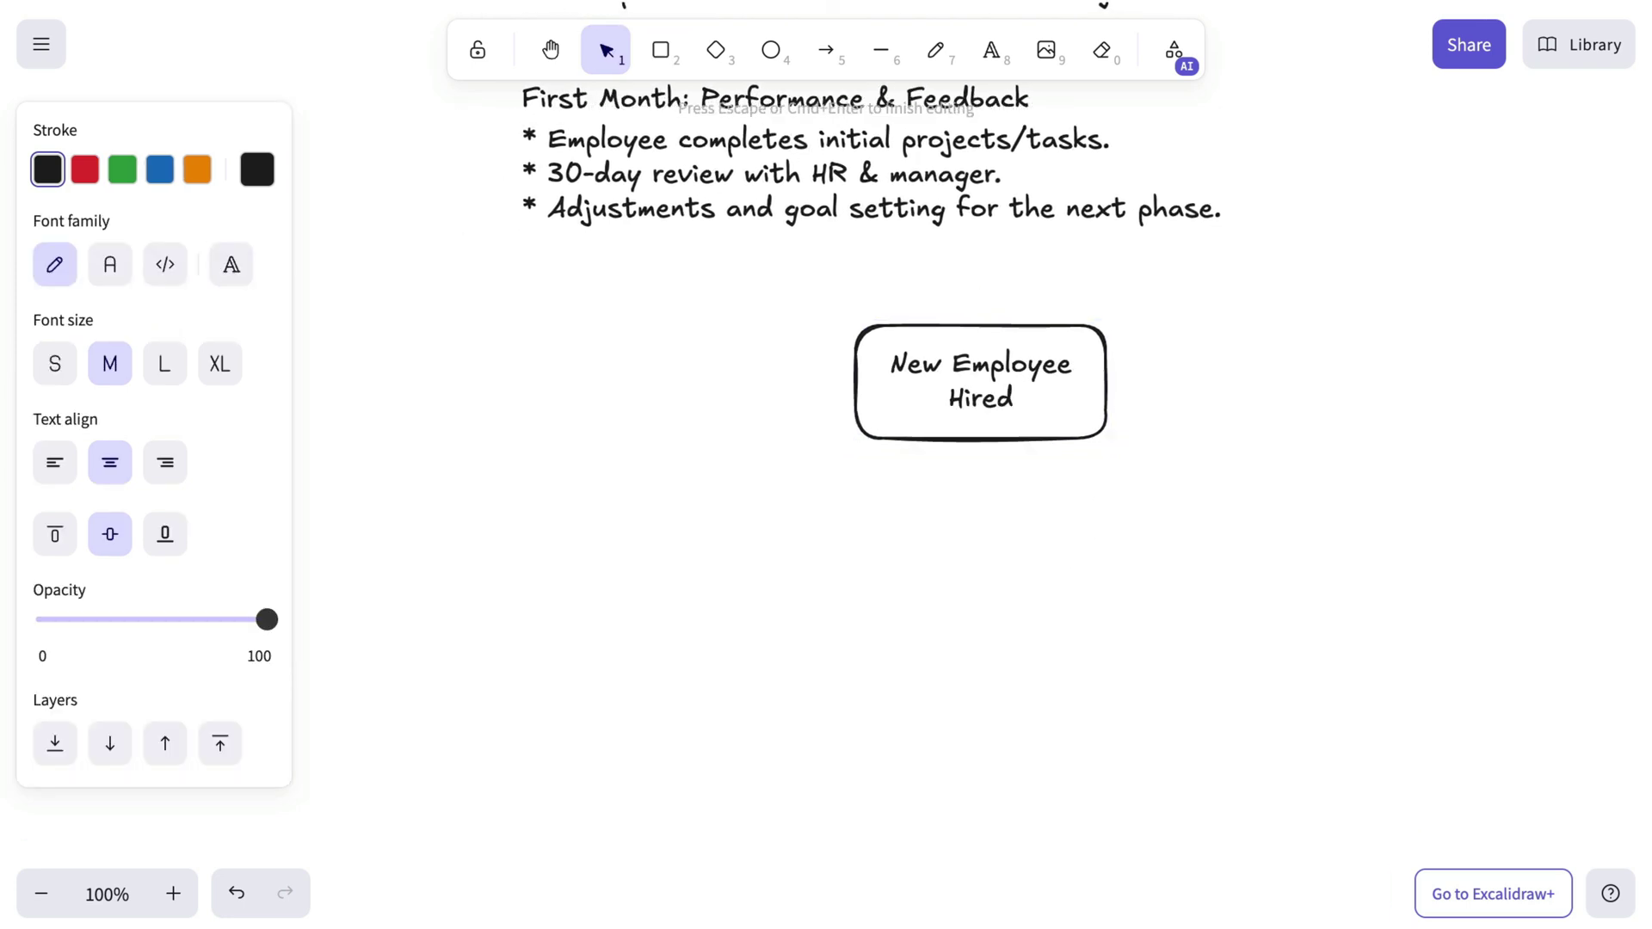
pyautogui.press('Escape')
# Add two linked child boxes below it labelled 'HR Tasks' and 'IT Tasks'.
pyautogui.press('super+Down')
pyautogui.press('super+Down')
pyautogui.scroll(-2, 894, 482)
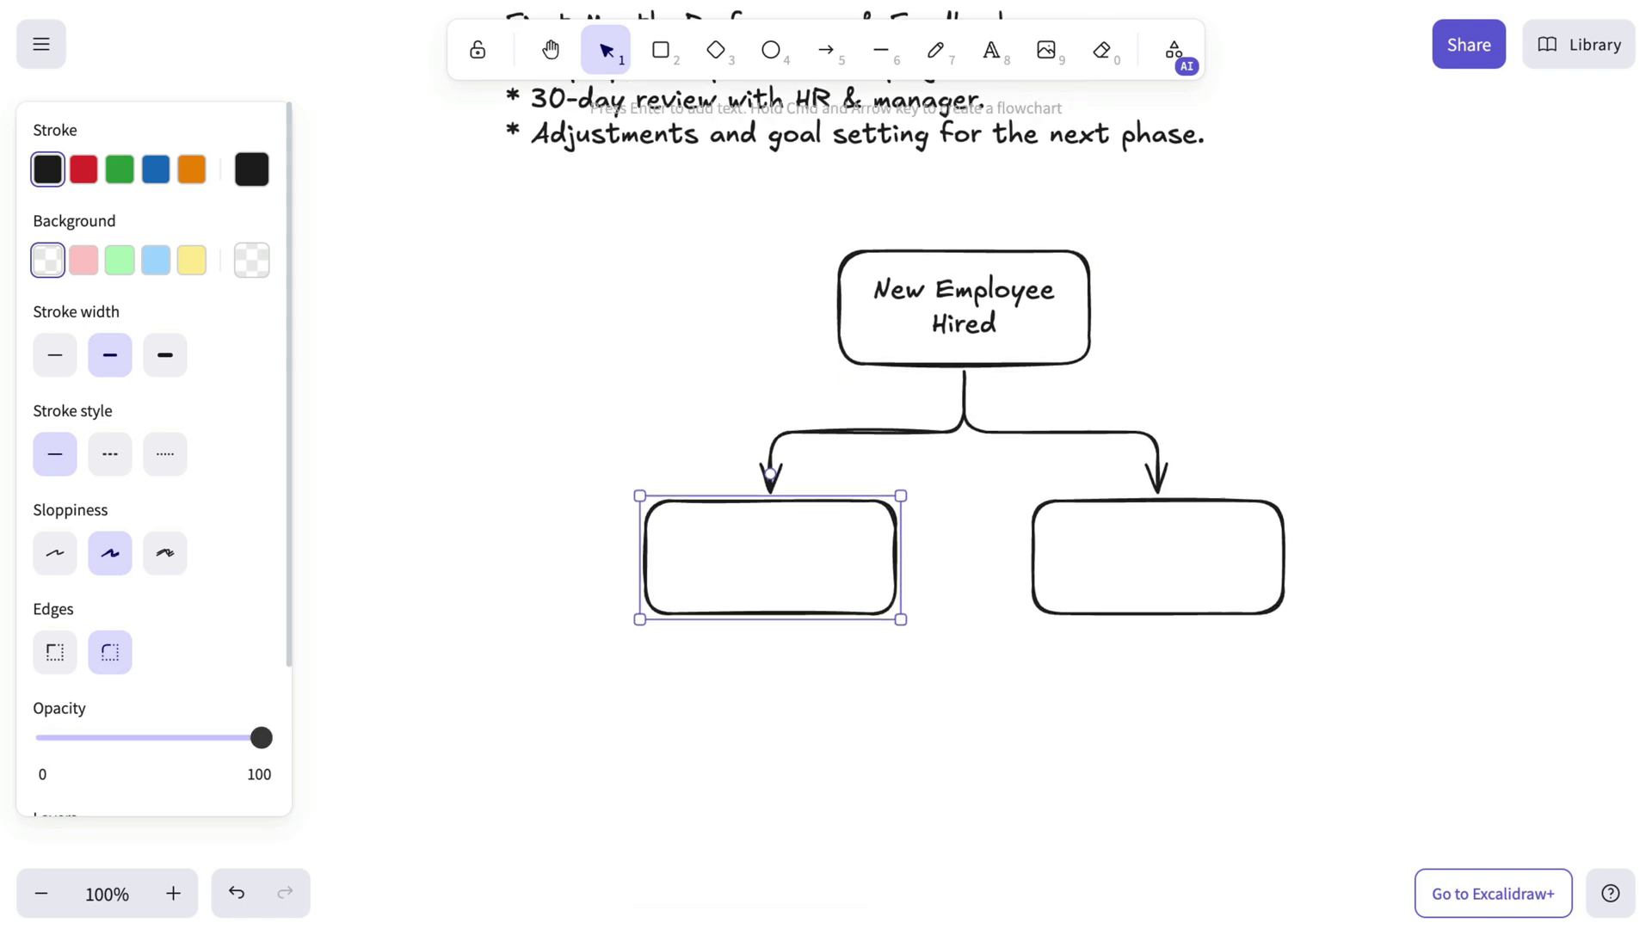
pyautogui.press('Return')
pyautogui.write('HR Tasks')
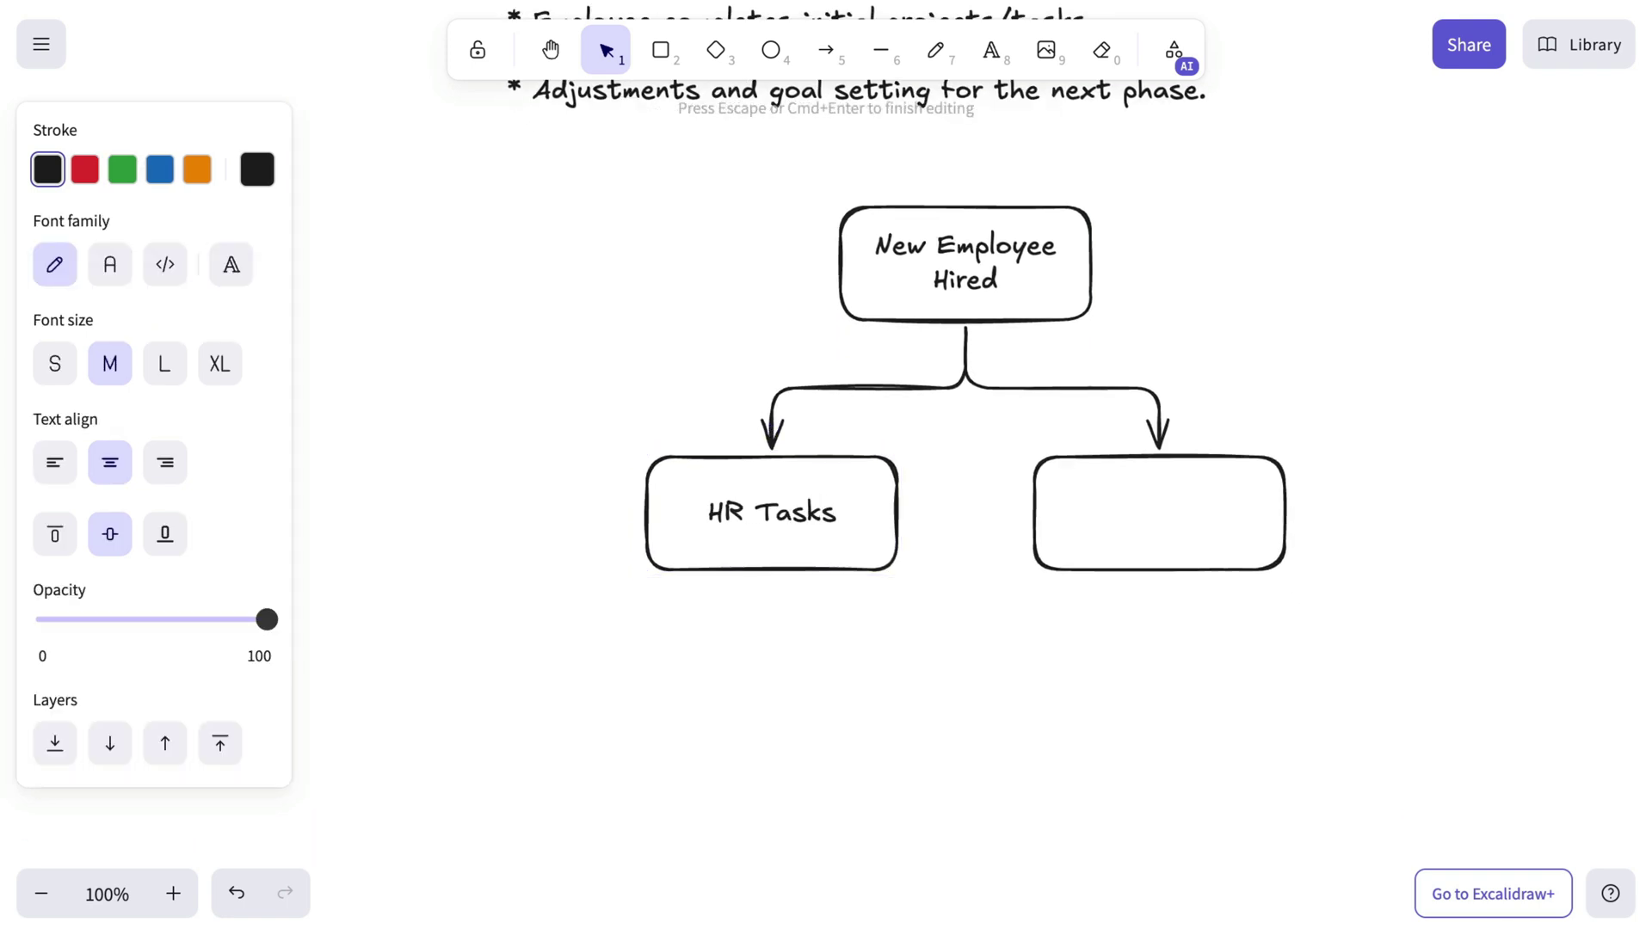
pyautogui.press('Escape')
pyautogui.hotkey('alt', 'Right')
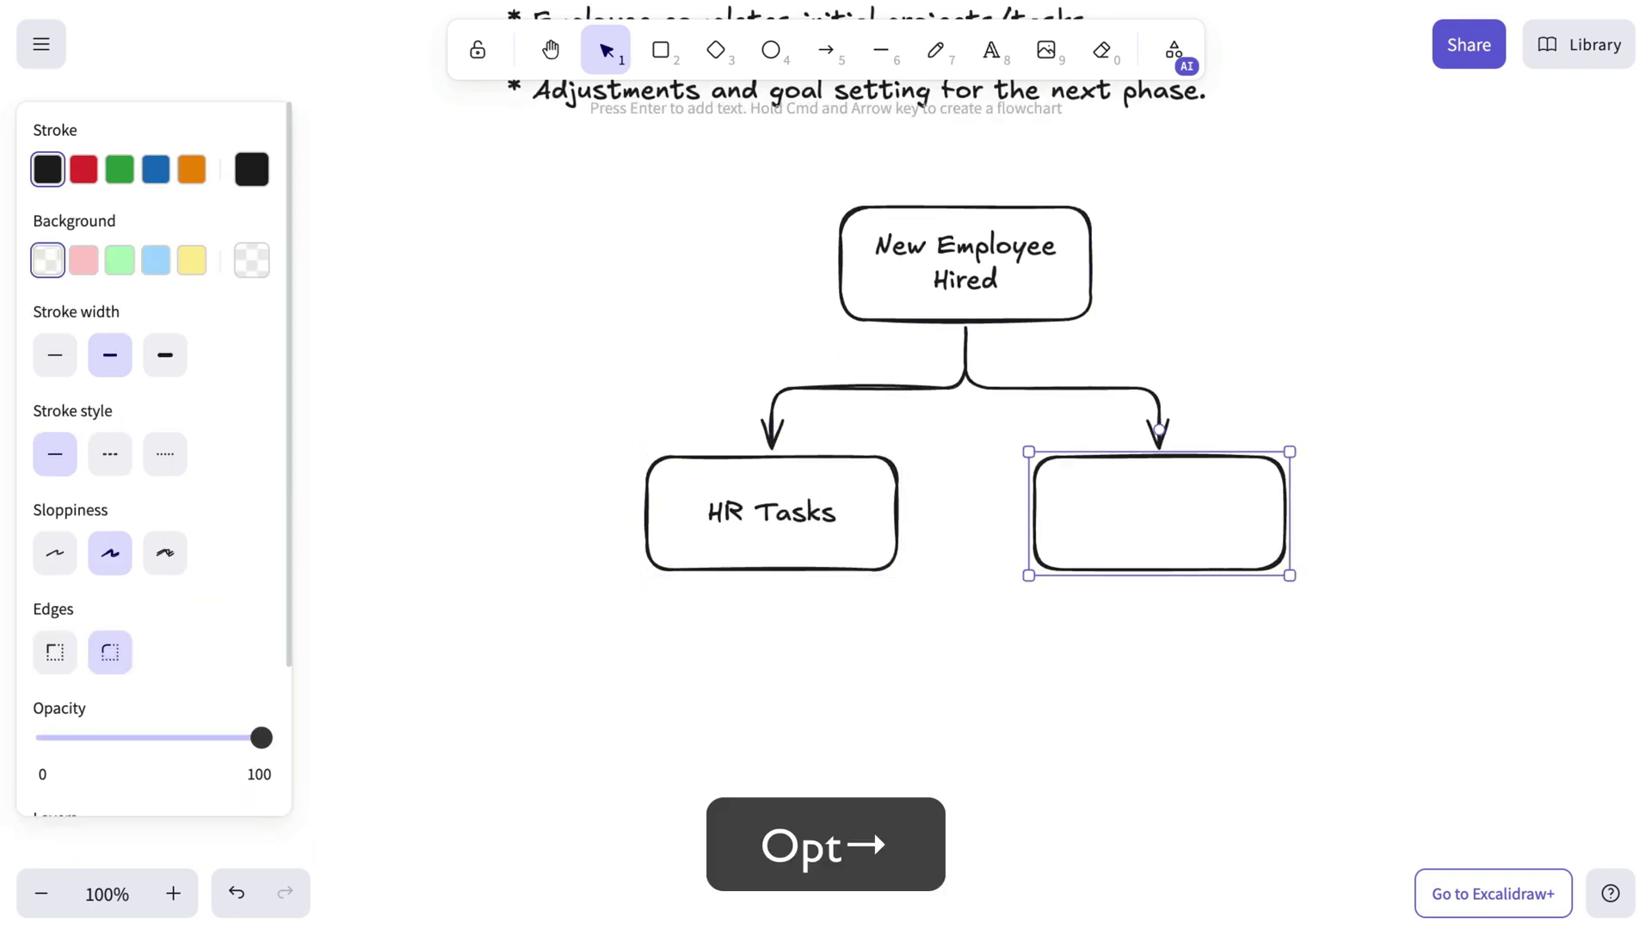
pyautogui.press('Return')
pyautogui.write('IT Tasks')
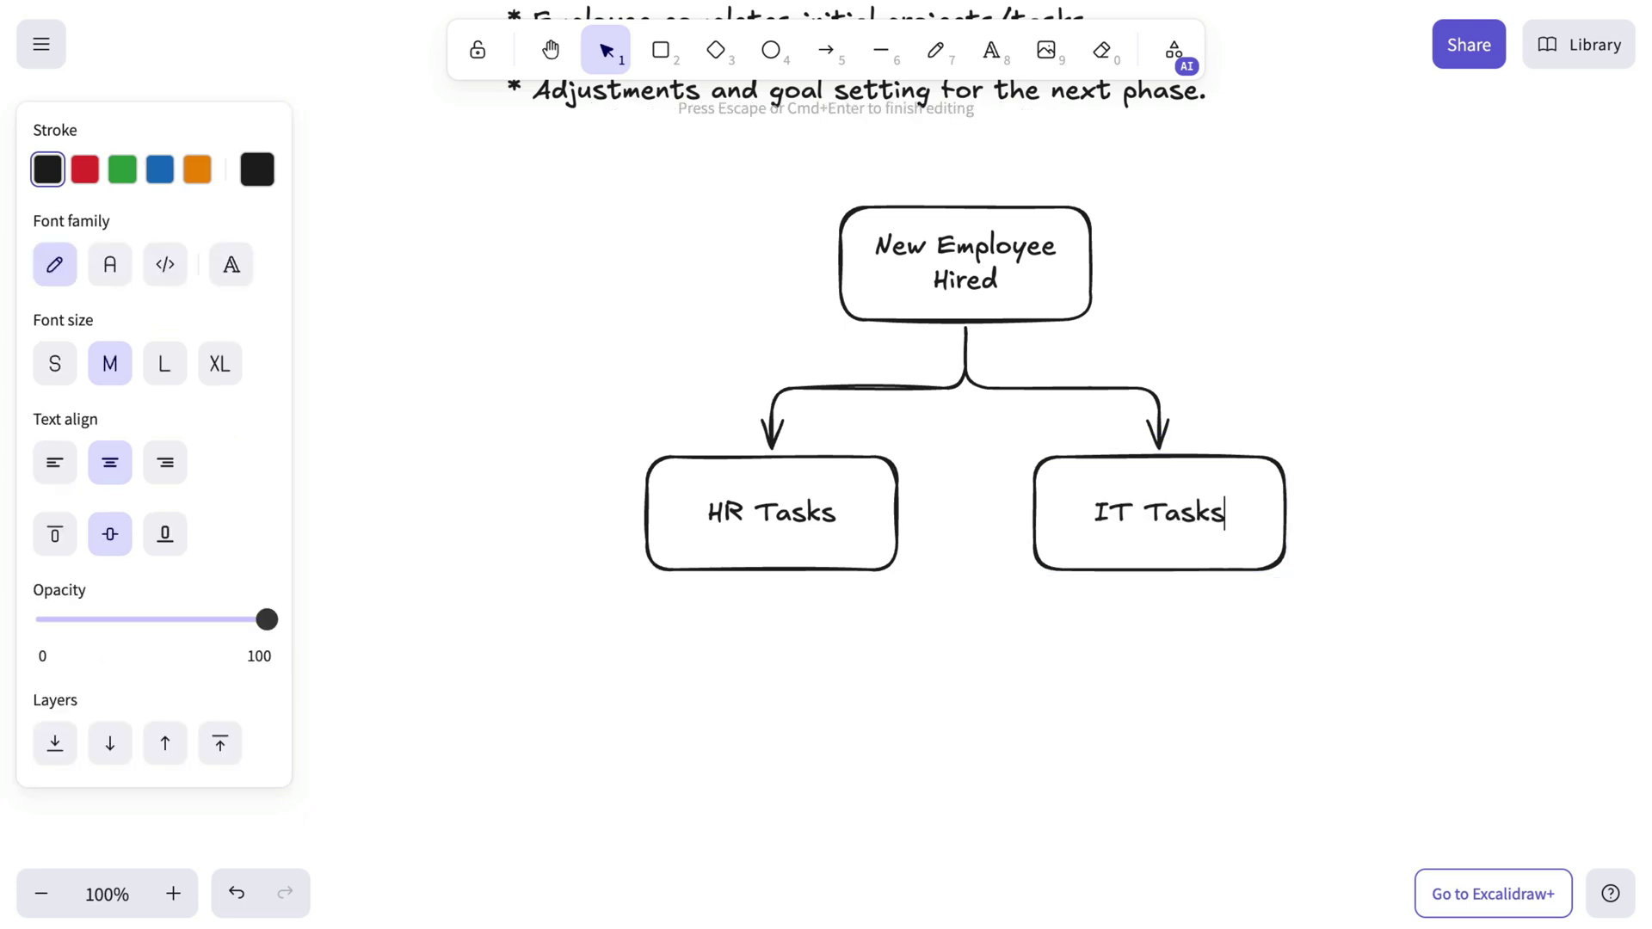
pyautogui.press('Escape')
# Branch IT Tasks into 'Set up email & account', 'Assign work laptop' and 'Provide software access'.
pyautogui.hscroll(5, 826, 387)
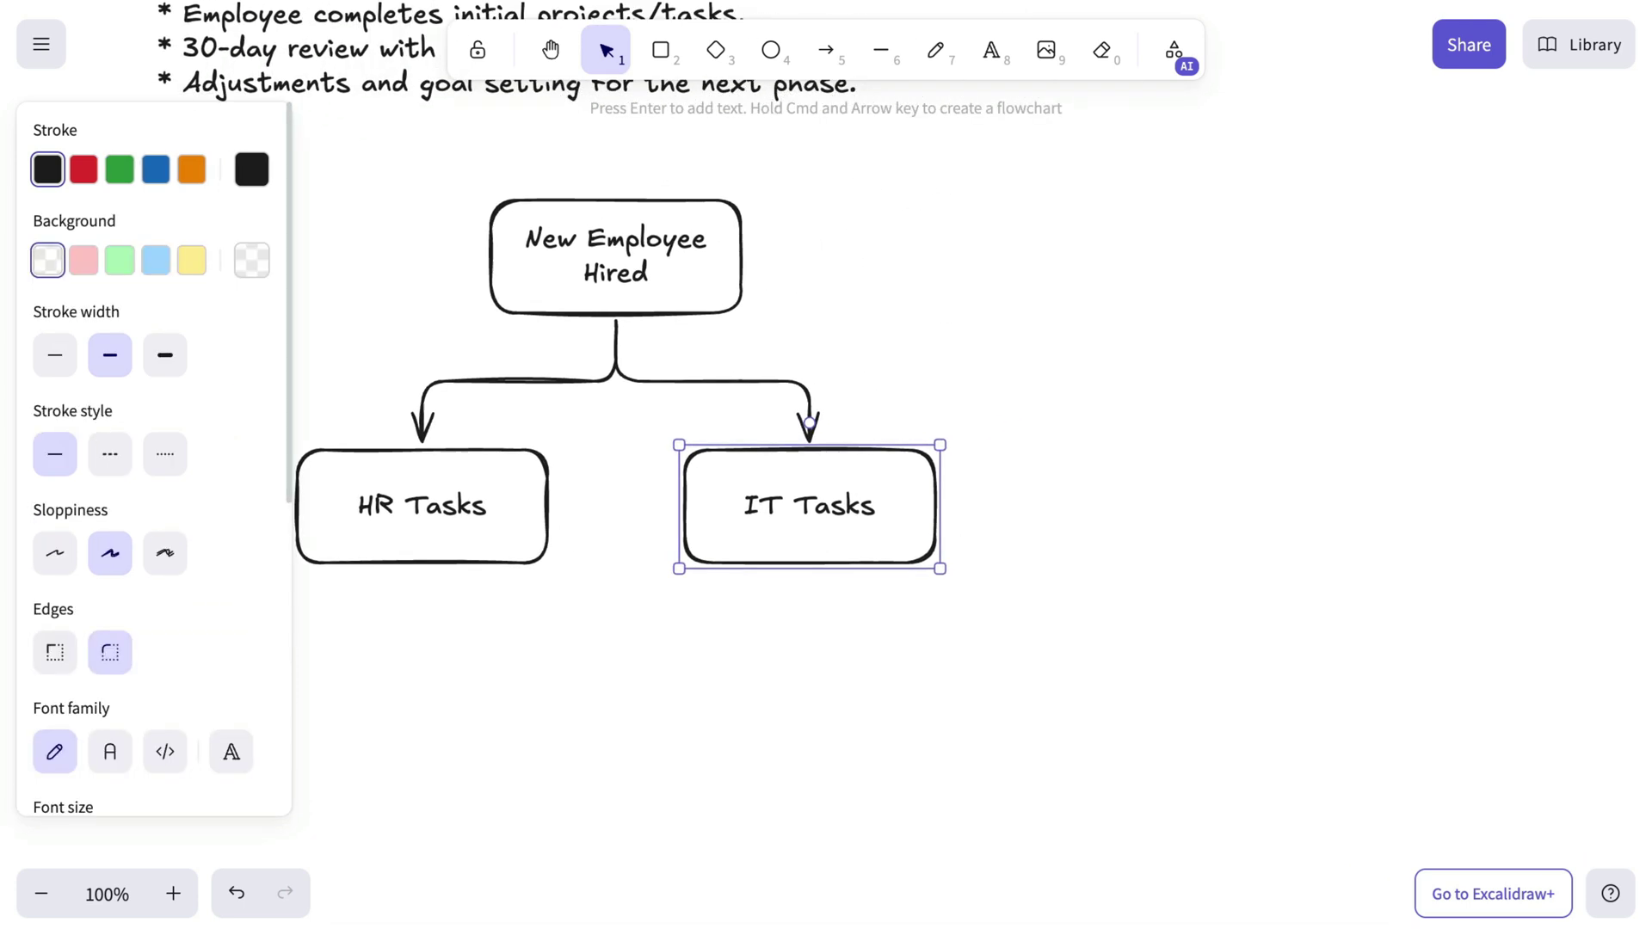
pyautogui.press('super+Right')
pyautogui.press('super+Right')
pyautogui.press('super+Right')
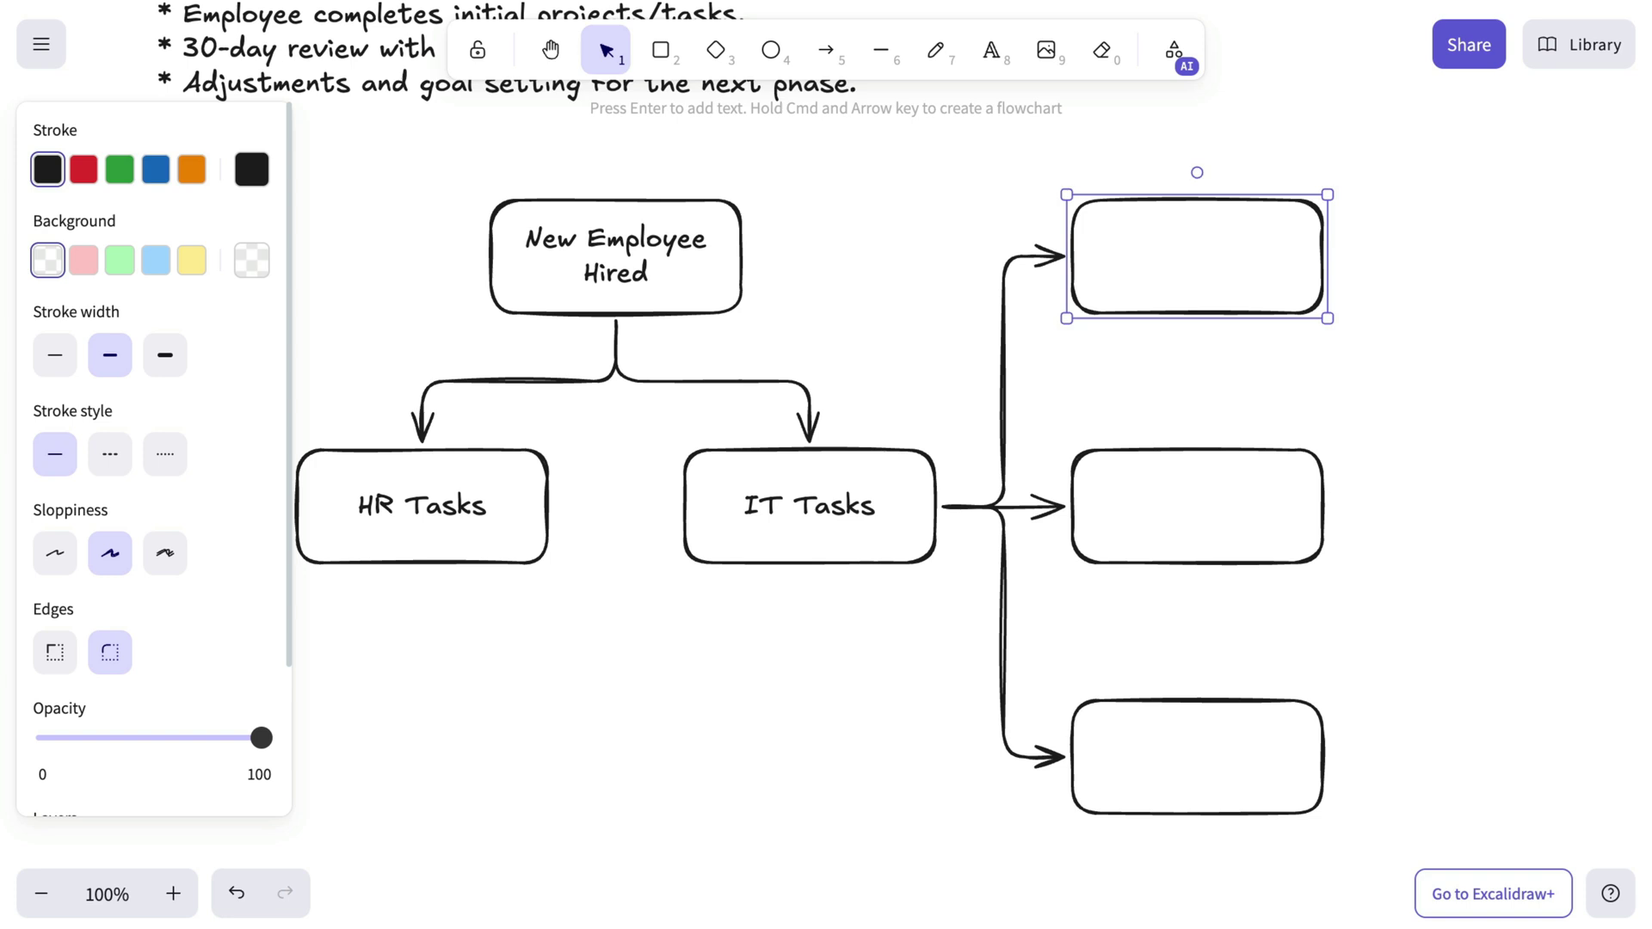
pyautogui.press('Return')
pyautogui.write('Set ')
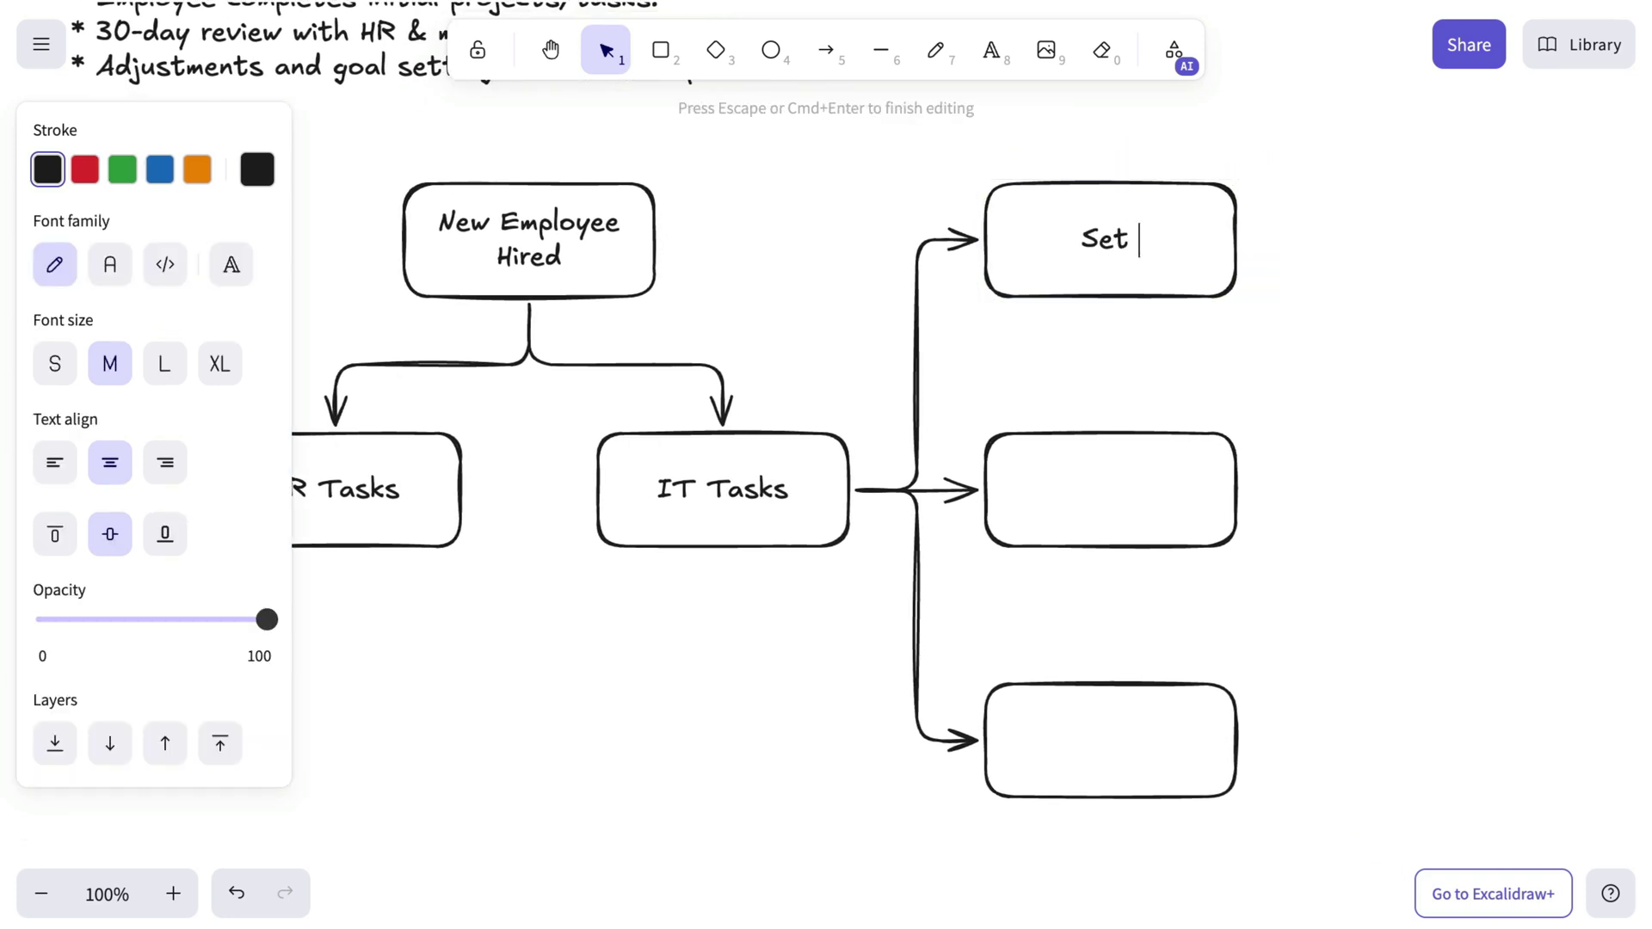
pyautogui.write('up email & account')
pyautogui.press('Escape')
pyautogui.hotkey('alt', 'Left')
pyautogui.hotkey('alt', 'Right')
pyautogui.press('Return')
pyautogui.write('Assign work laptop')
pyautogui.press('Escape')
pyautogui.hotkey('alt', 'Left')
pyautogui.hotkey('alt', 'Right')
pyautogui.press('Return')
pyautogui.write('Provide software access')
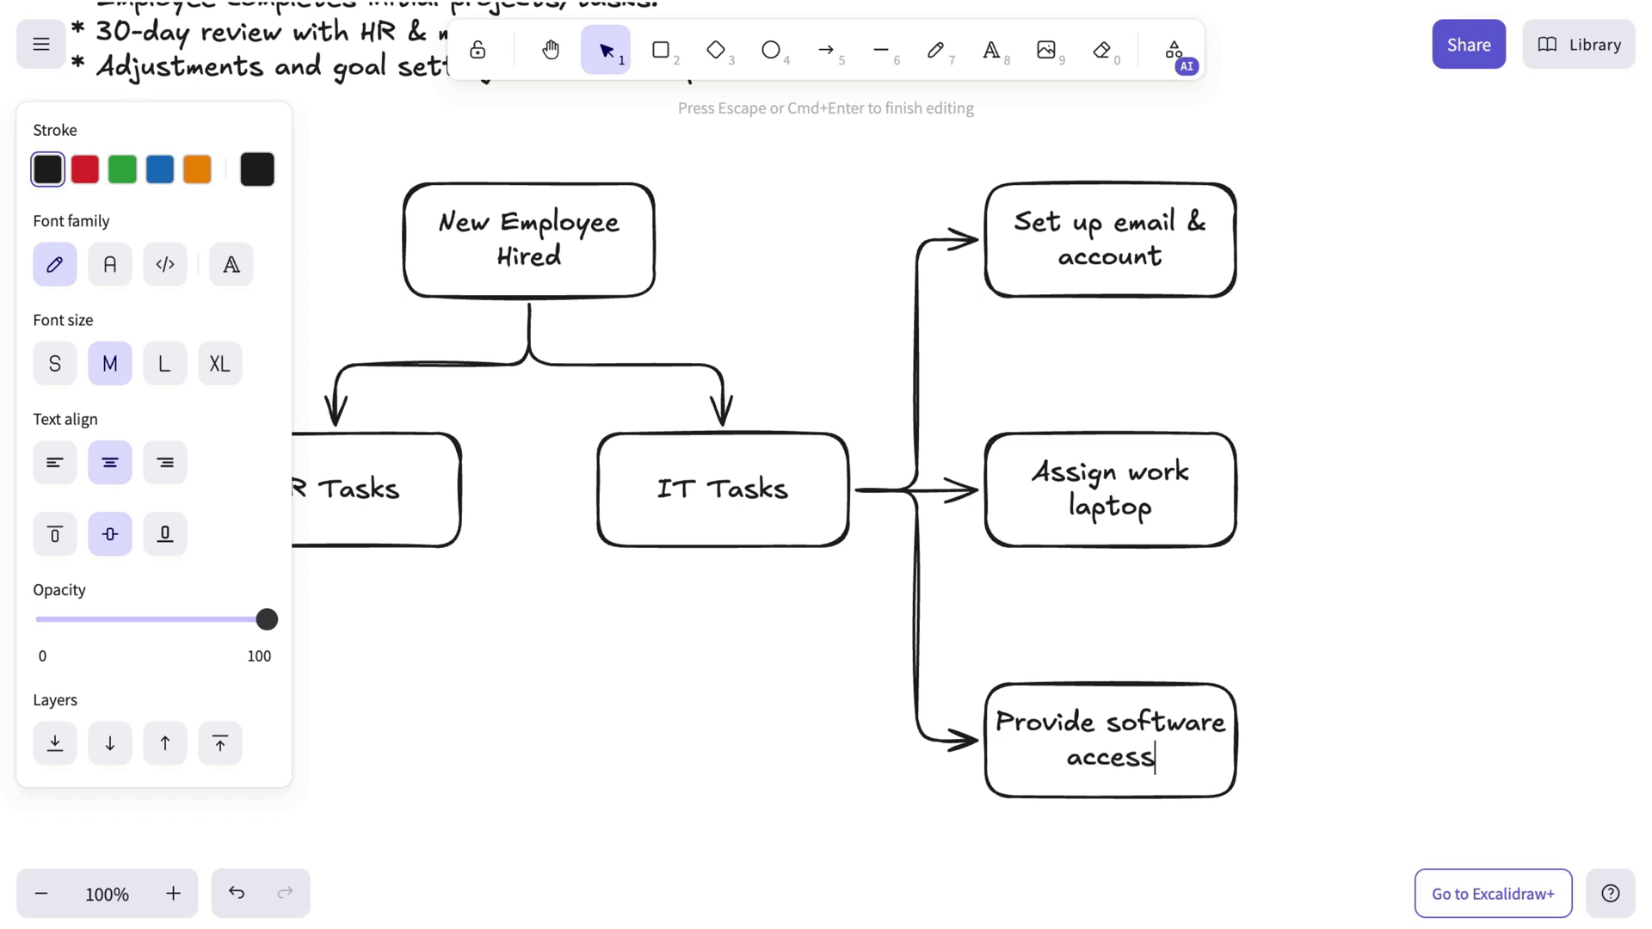
pyautogui.press('Escape')
pyautogui.hotkey('alt', 'Left')
pyautogui.hotkey('alt', 'Left')
pyautogui.hotkey('alt', 'Left')
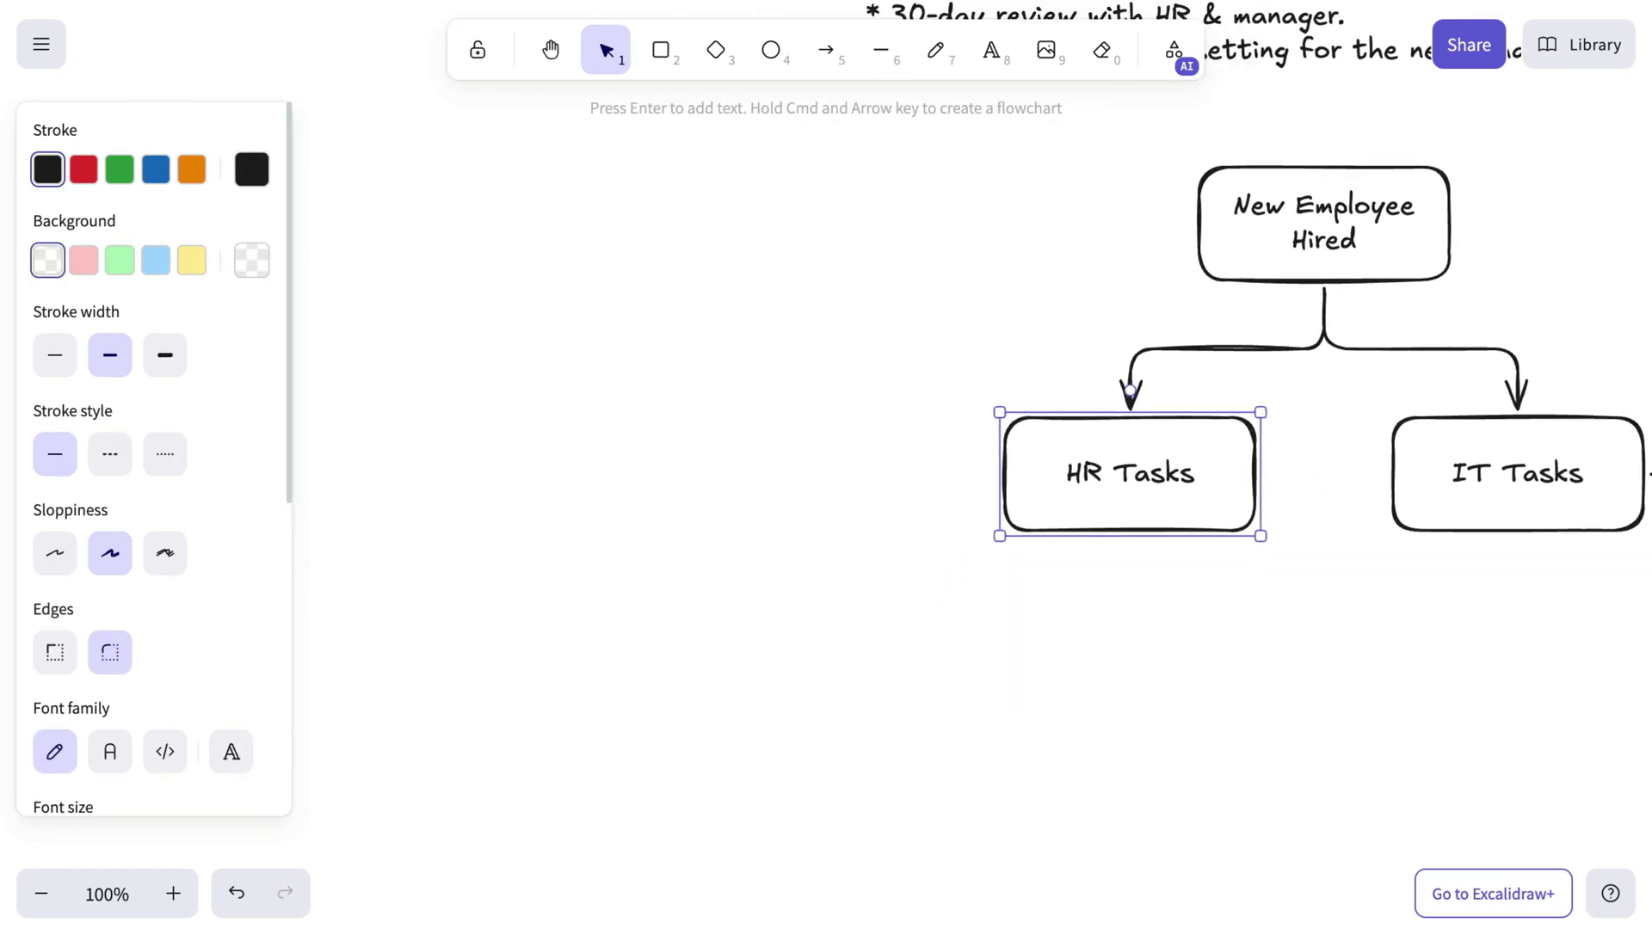
# Add three linked boxes left of HR Tasks: 'Prepare contract', 'Schedule intro meeting', 'Assign mentor'.
pyautogui.press('super+Left')
pyautogui.press('super+Left')
pyautogui.press('super+Left')
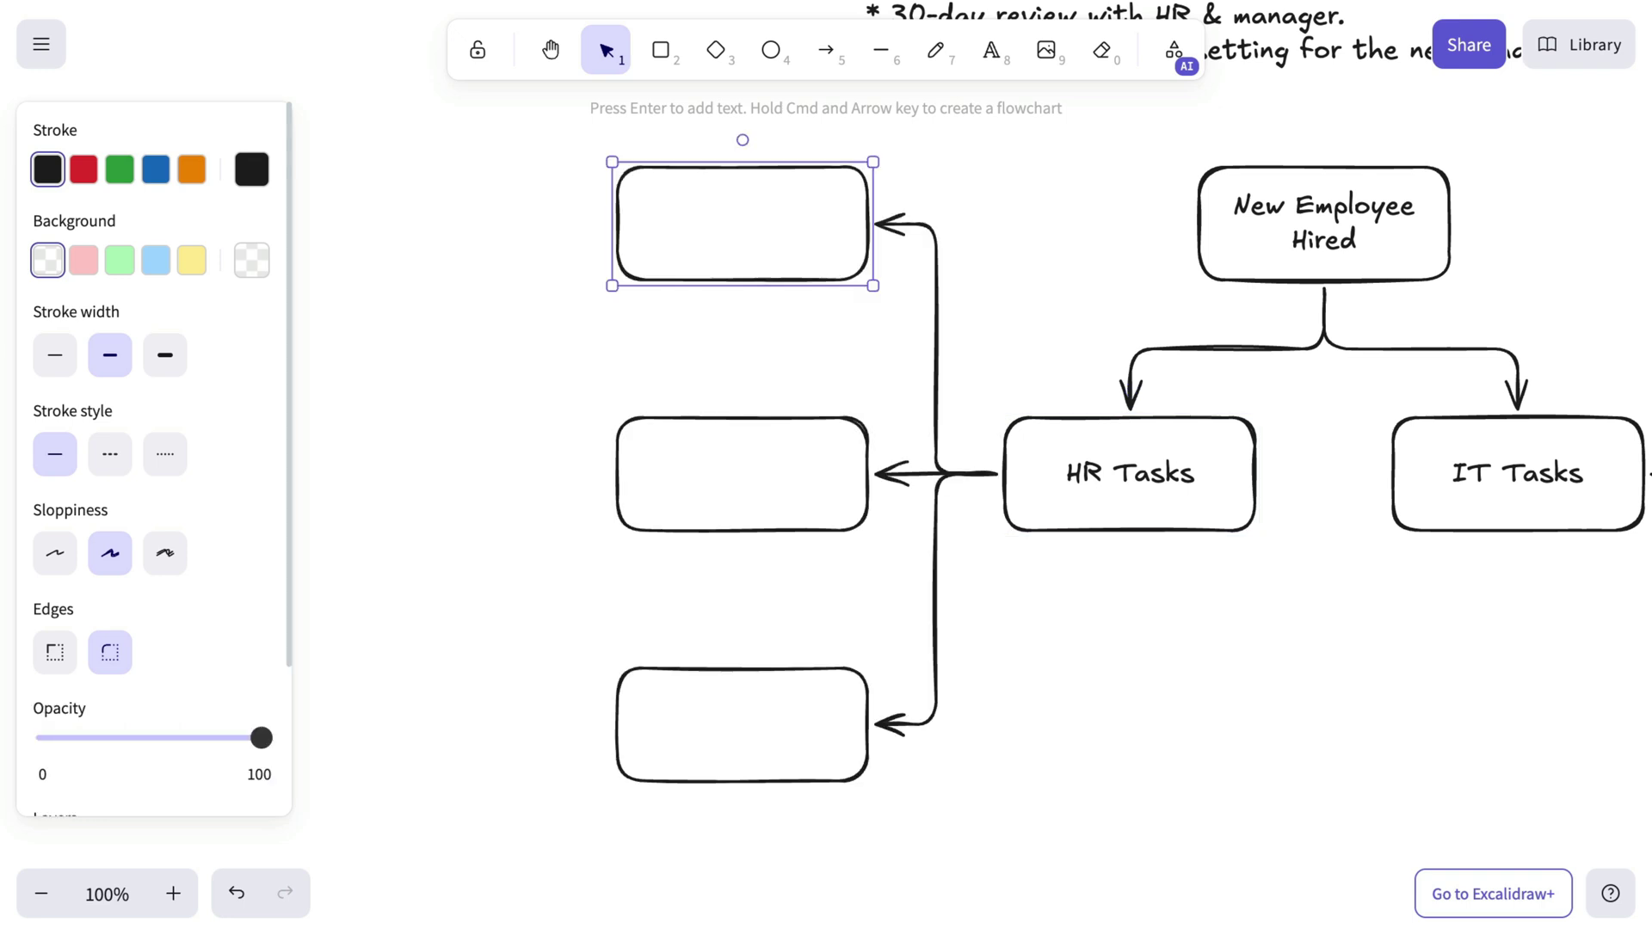
pyautogui.press('Return')
pyautogui.write('Prepare contract')
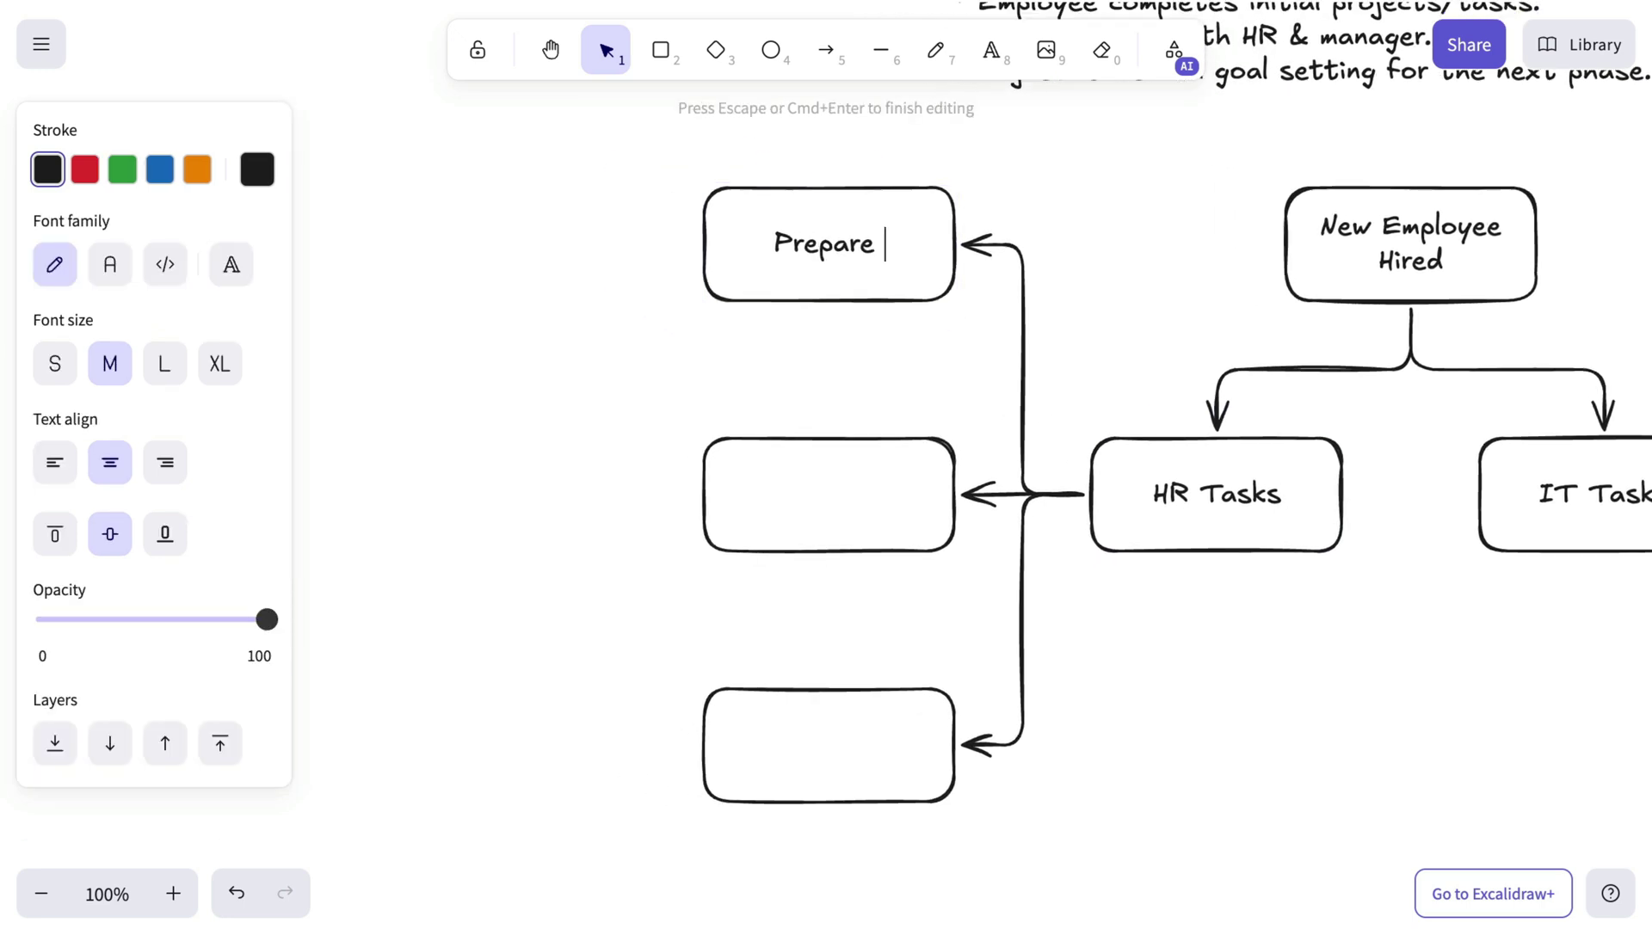
pyautogui.press('Escape')
pyautogui.hotkey('alt', 'Right')
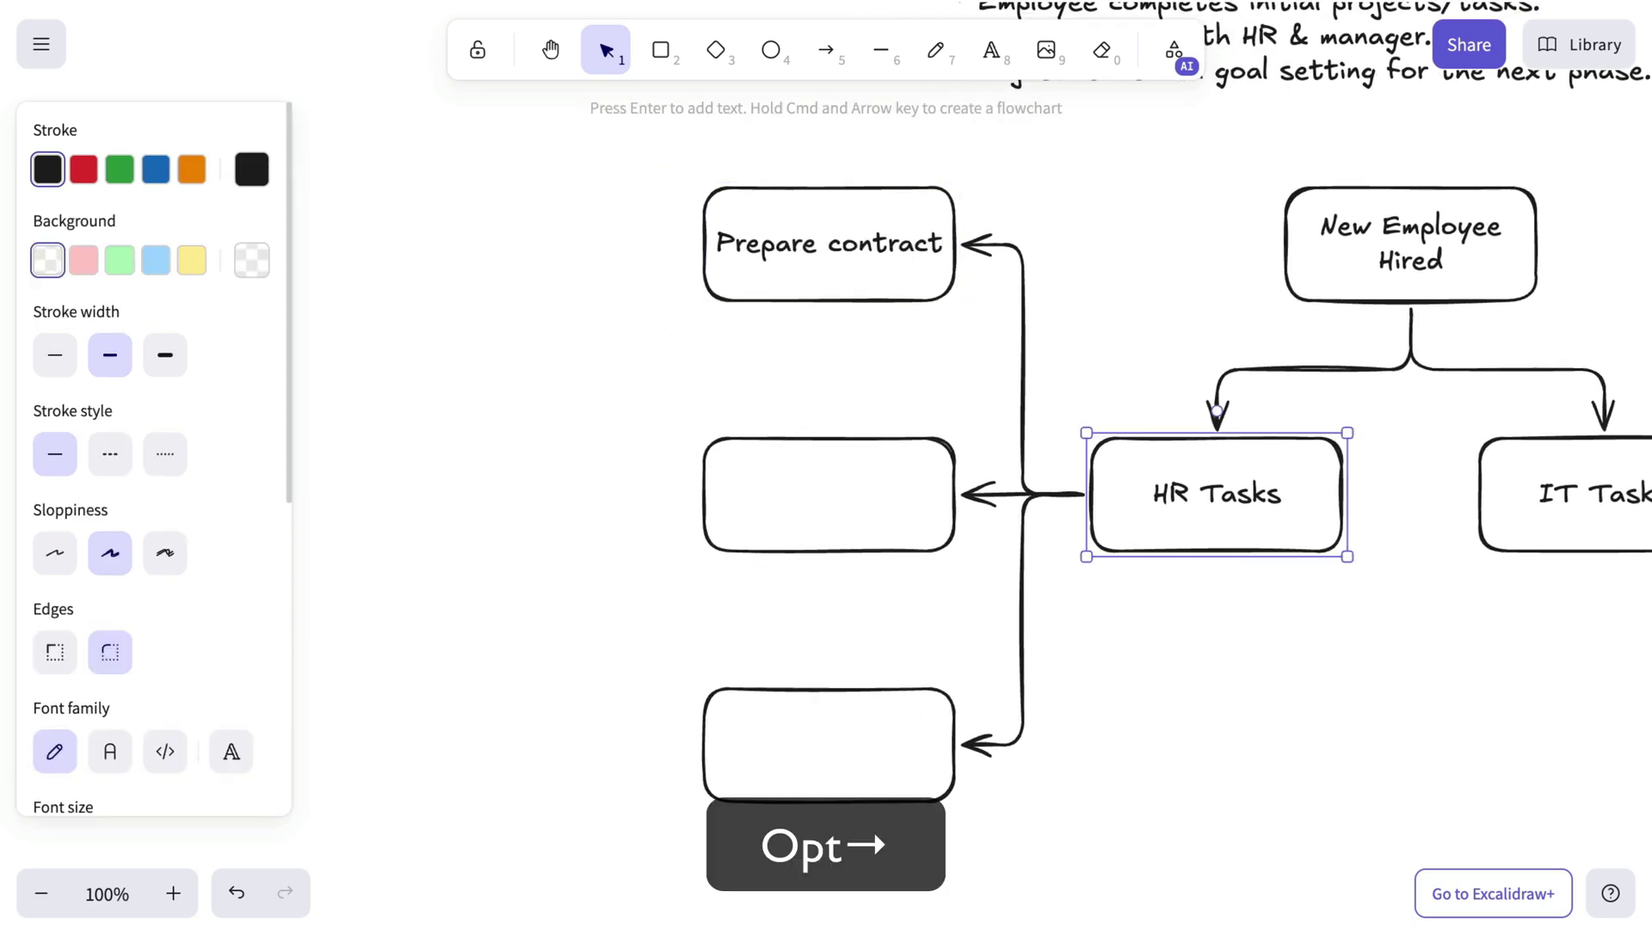
pyautogui.hotkey('alt', 'Left')
pyautogui.press('Return')
pyautogui.write('Schedule intro meeting')
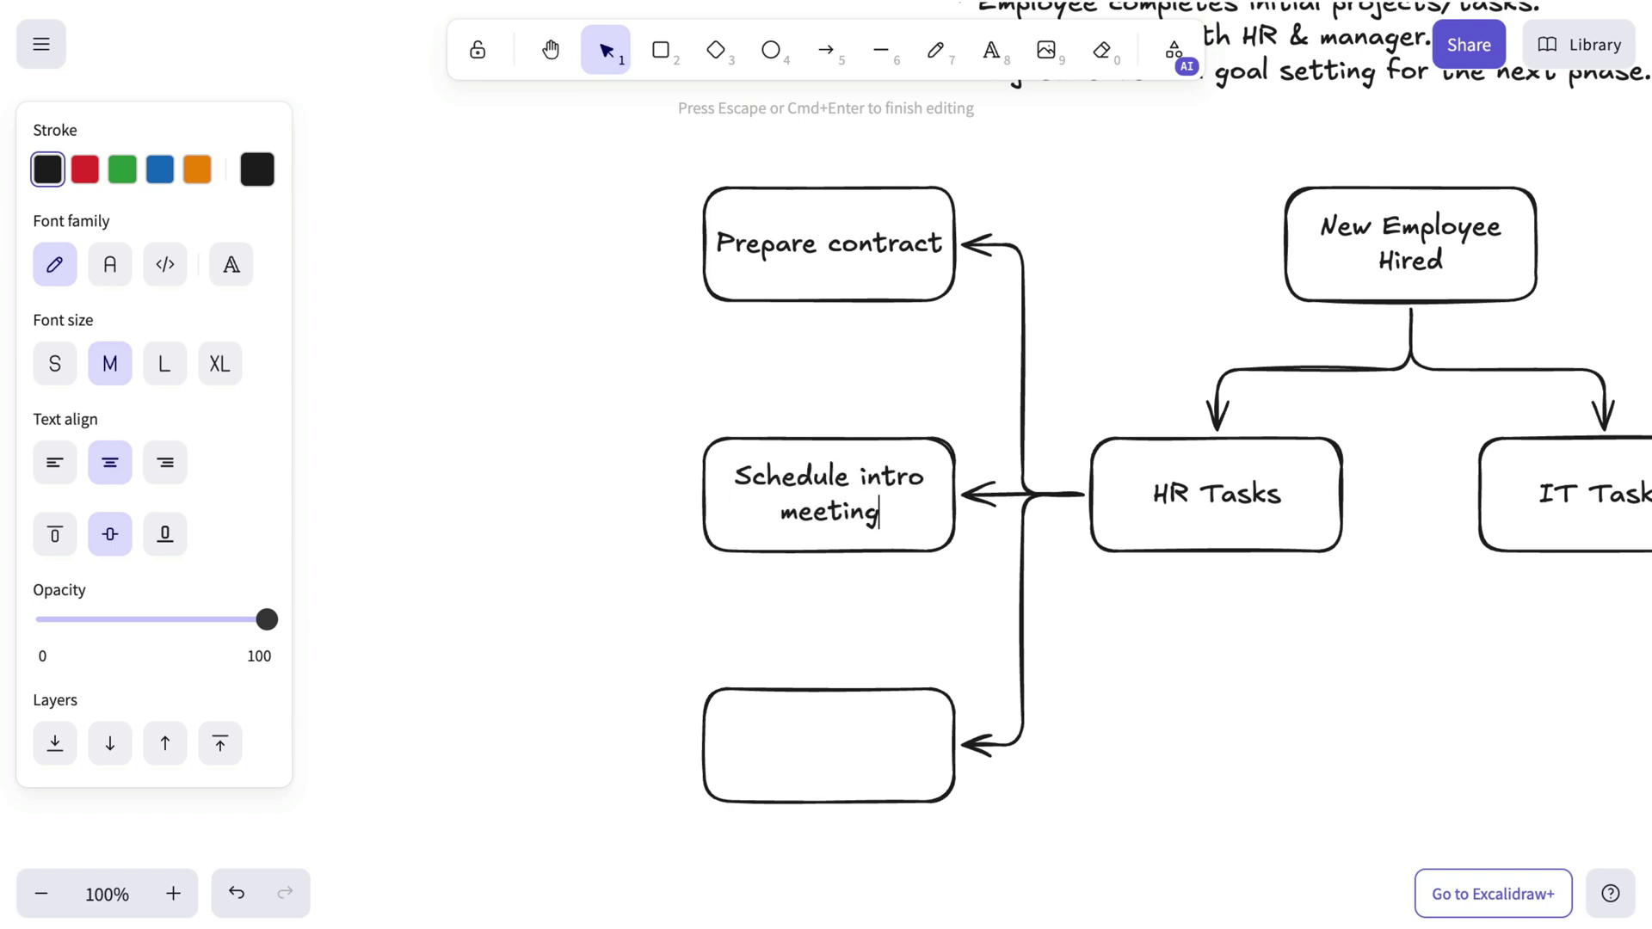
pyautogui.press('Escape')
pyautogui.hotkey('alt', 'Right')
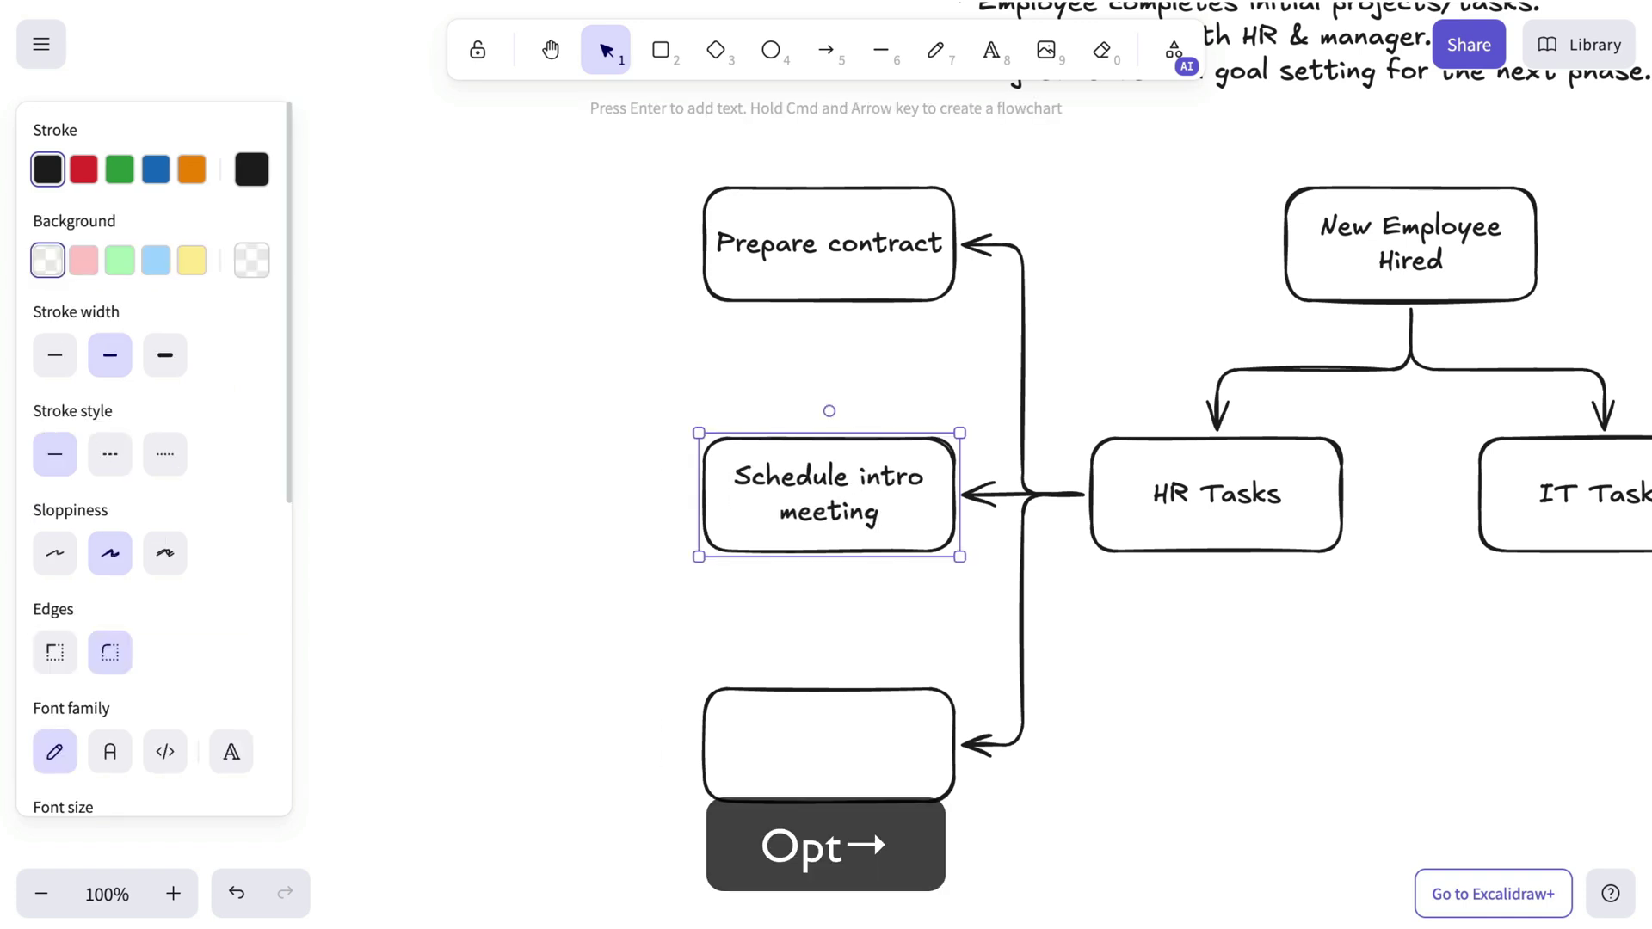
pyautogui.hotkey('alt', 'Left')
pyautogui.press('Return')
pyautogui.write('Assign mentor')
pyautogui.press('Escape')
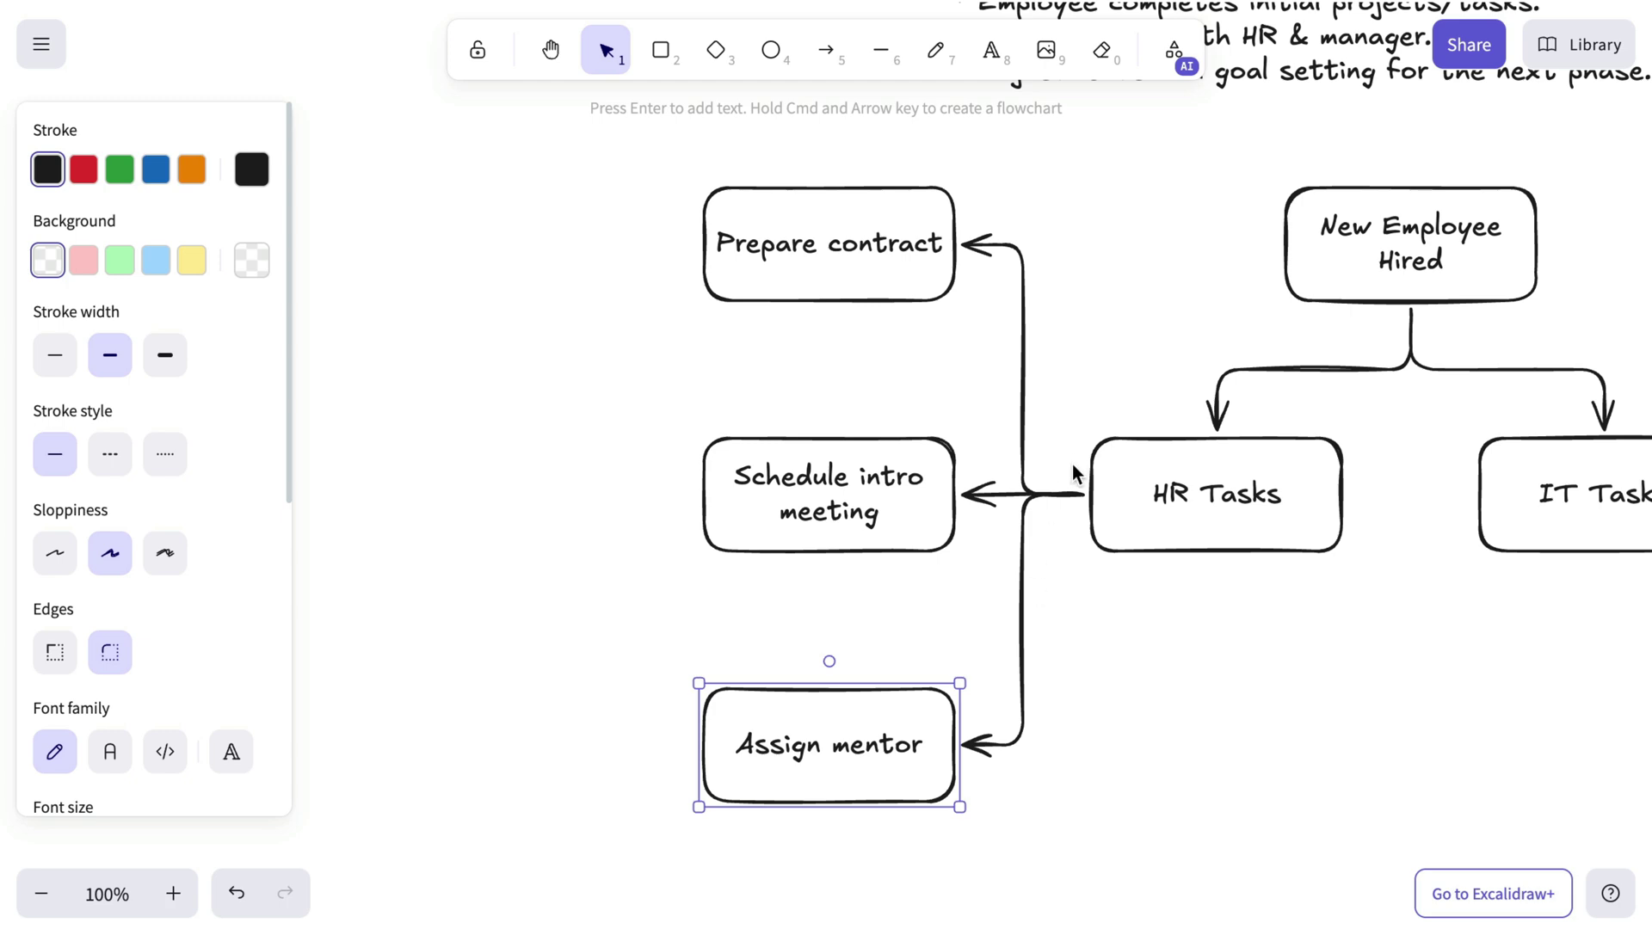
pyautogui.scroll(-10, 1073, 472)
pyautogui.scroll(8, 1069, 483)
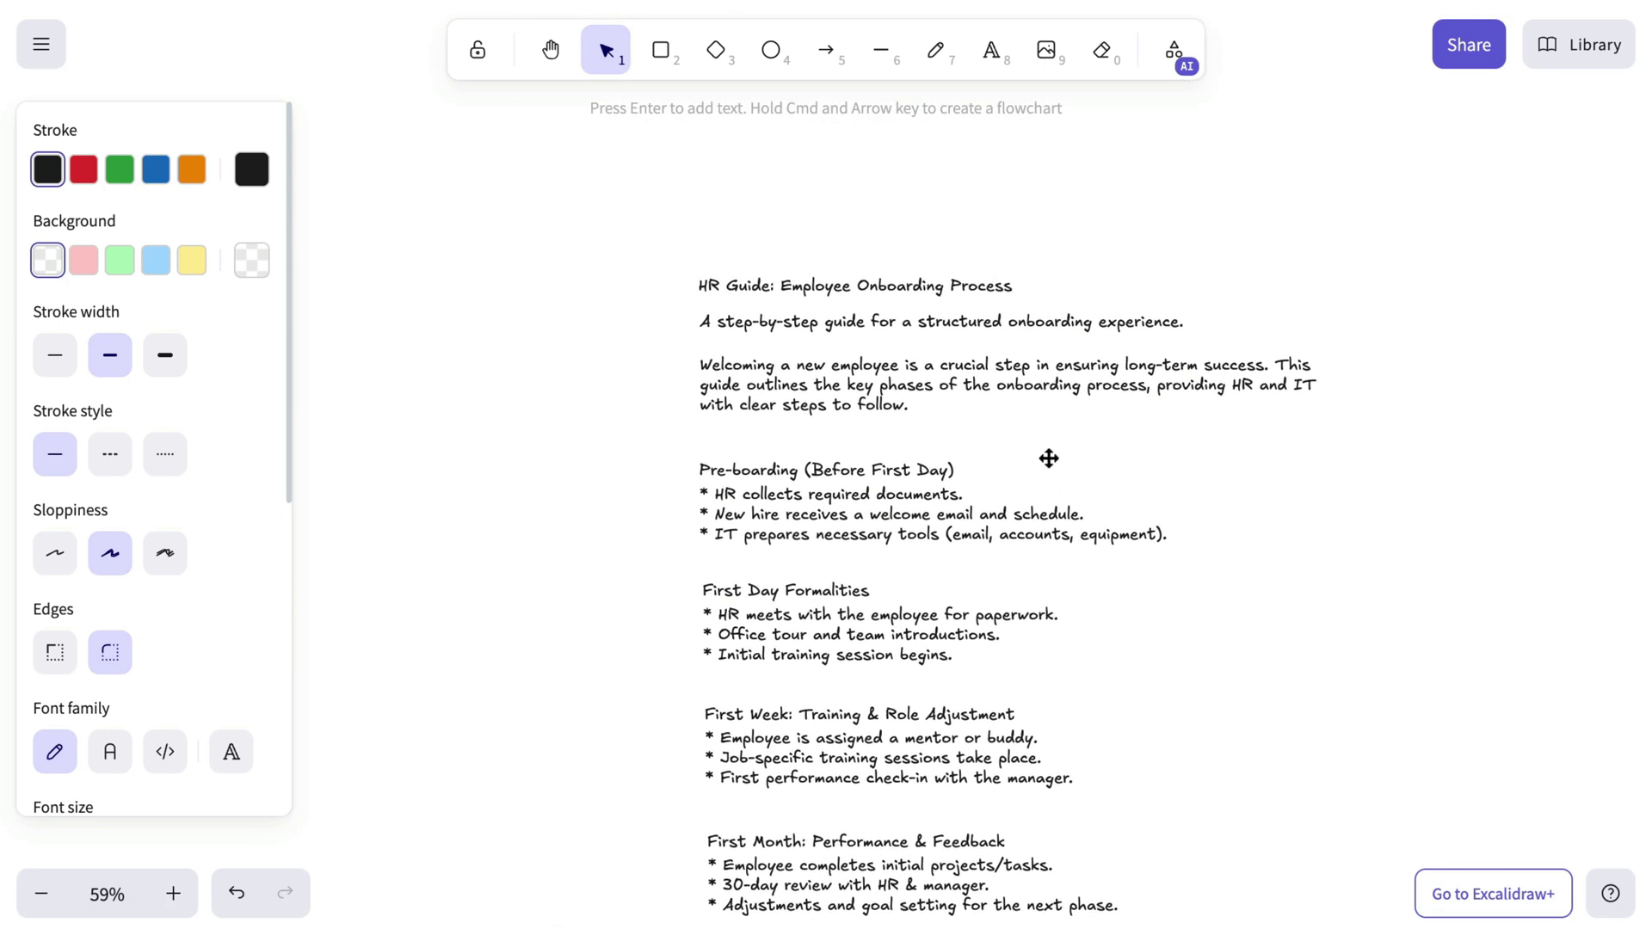
# Duplicate the welcome paragraph and place the copy below the flowchart.
pyautogui.click(999, 386)
pyautogui.scroll(-10, 1220, 513)
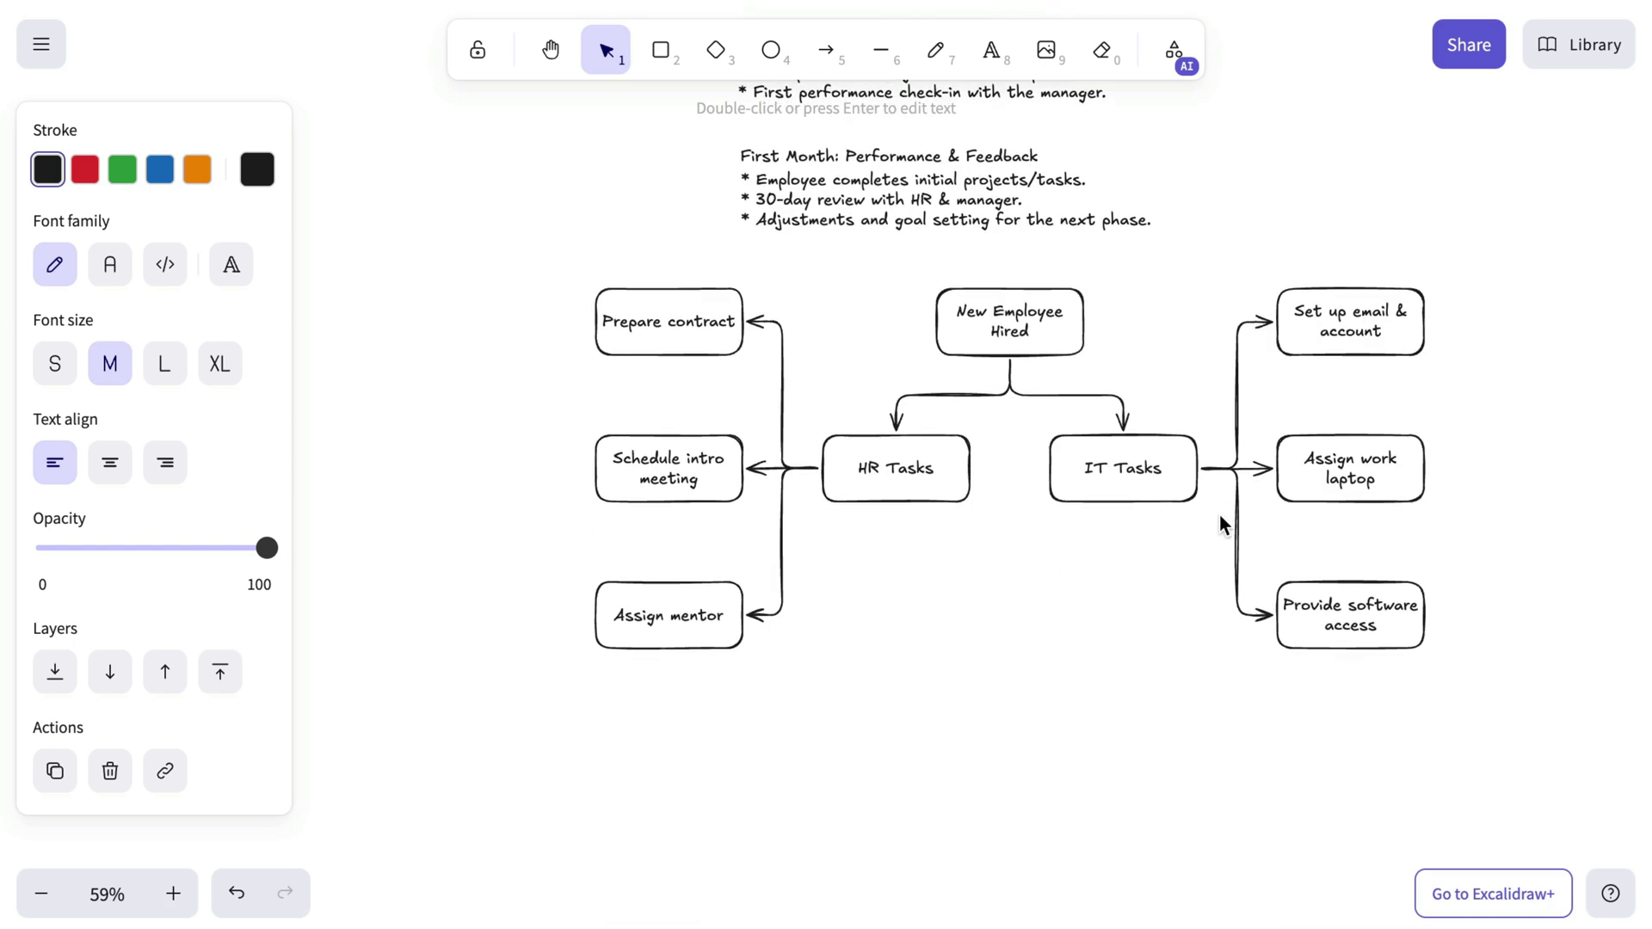
pyautogui.press('super+v')
pyautogui.moveTo(943, 674); pyautogui.dragTo(1022, 628)
pyautogui.scroll(5, 1034, 754)
pyautogui.hscroll(2, 1034, 754)
# Rewrite the copy as the closing note: structured onboarding improves satisfaction and retention; contact HR or IT support.
pyautogui.doubleClick(985, 578)
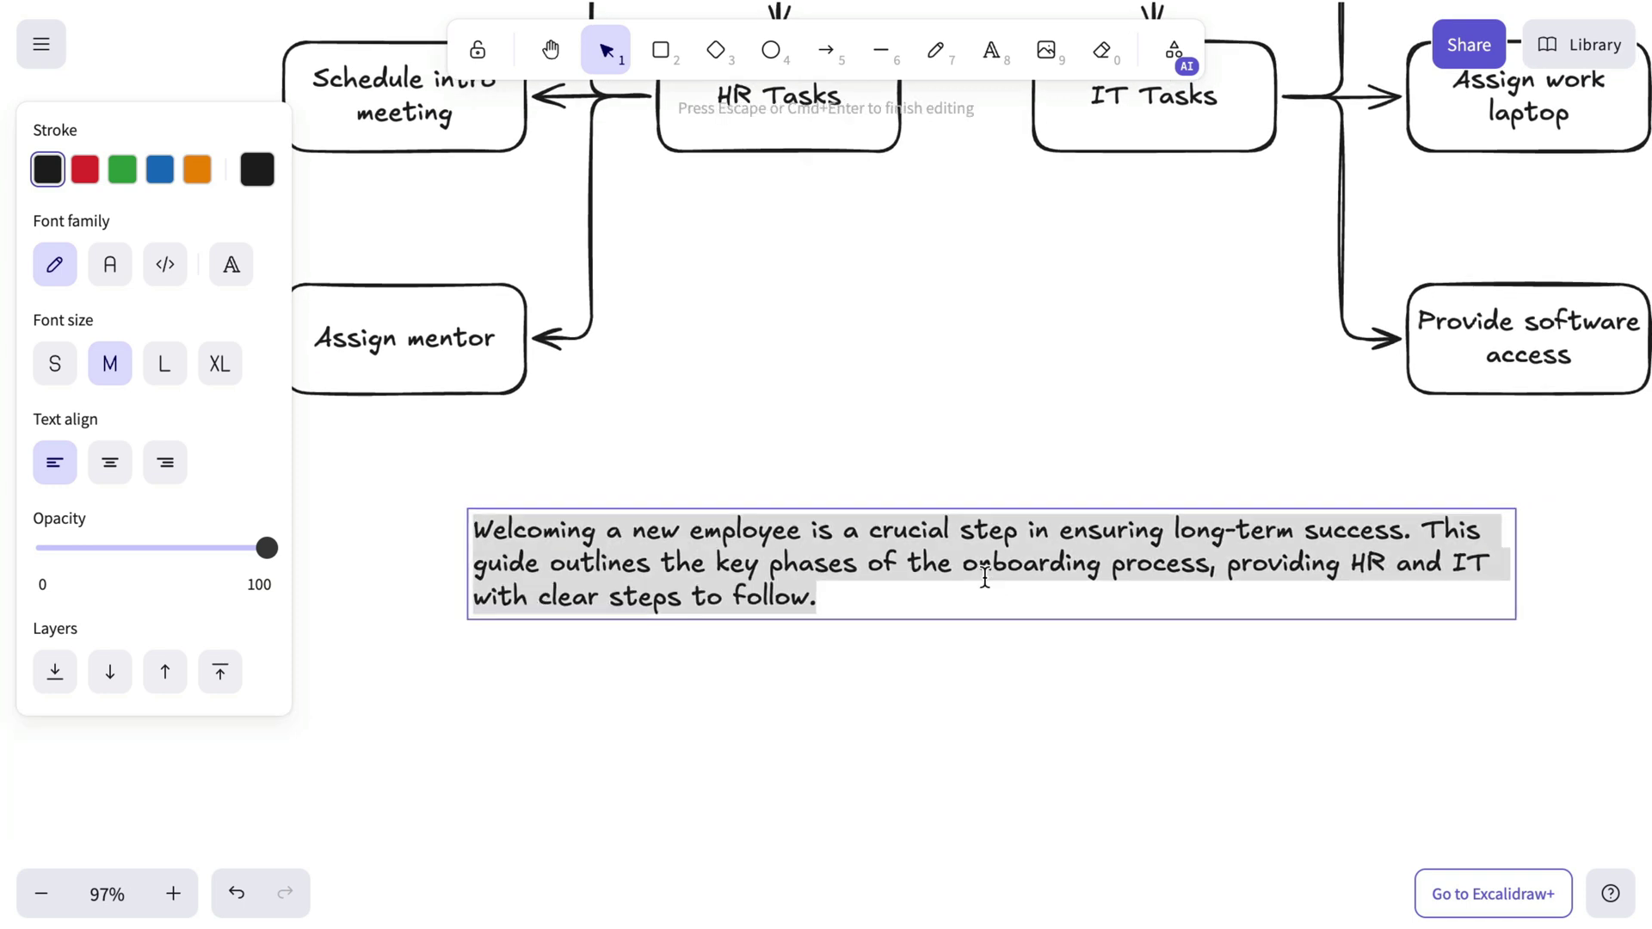
pyautogui.write('A structured onboarding process ')
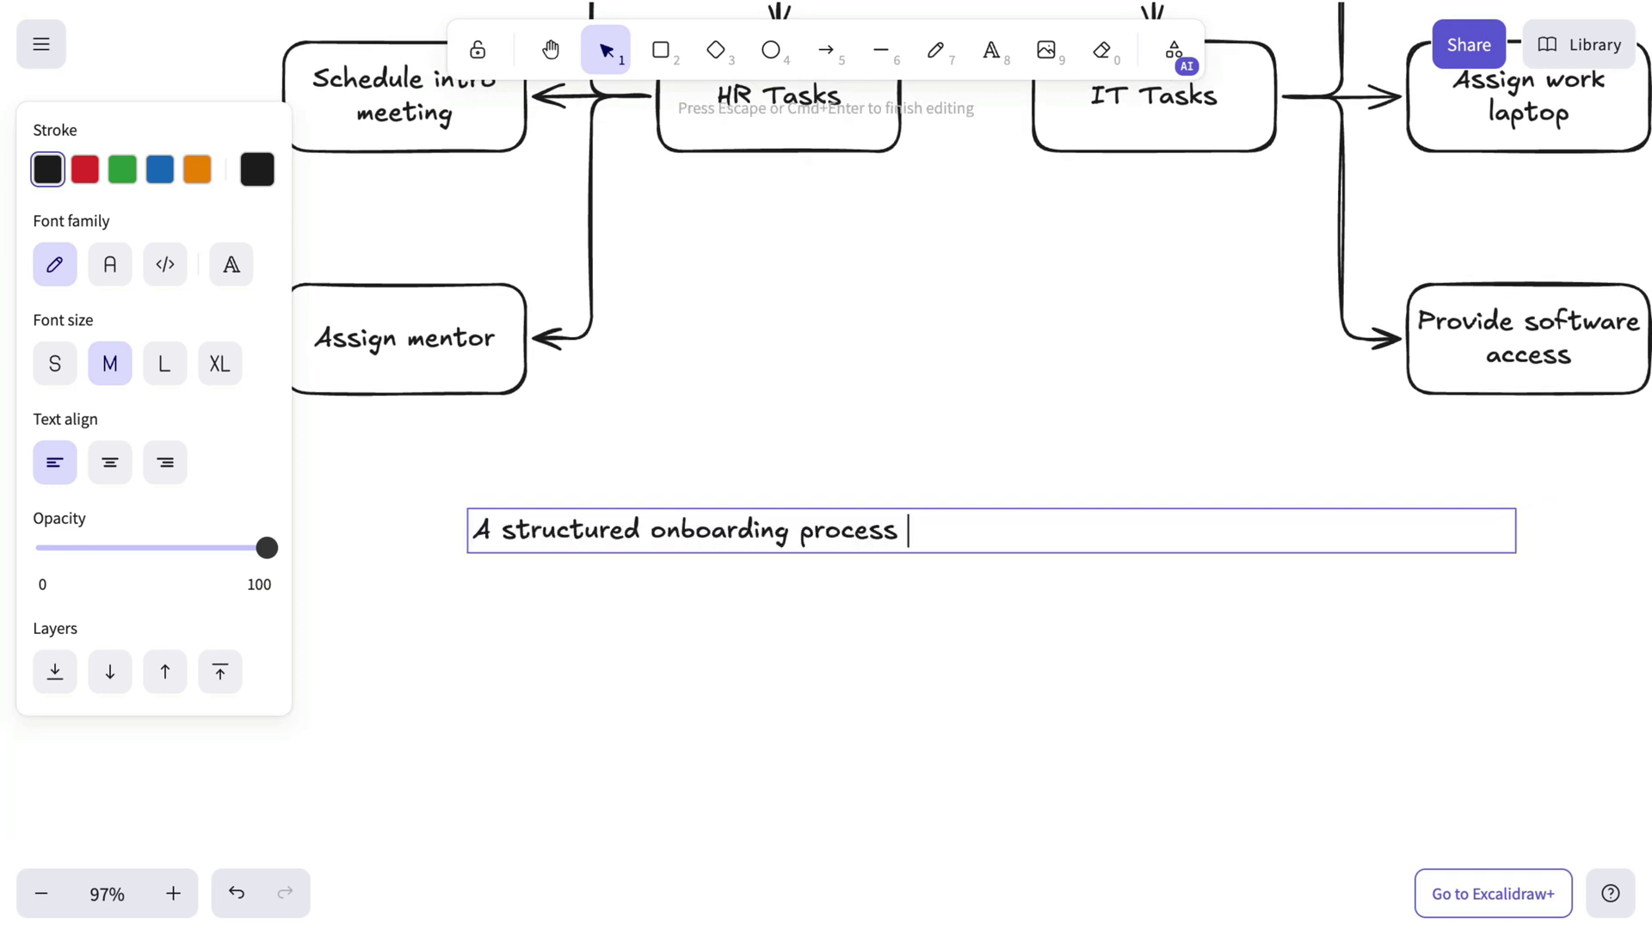
pyautogui.write('helps employees integrate smoothly, improving sati')
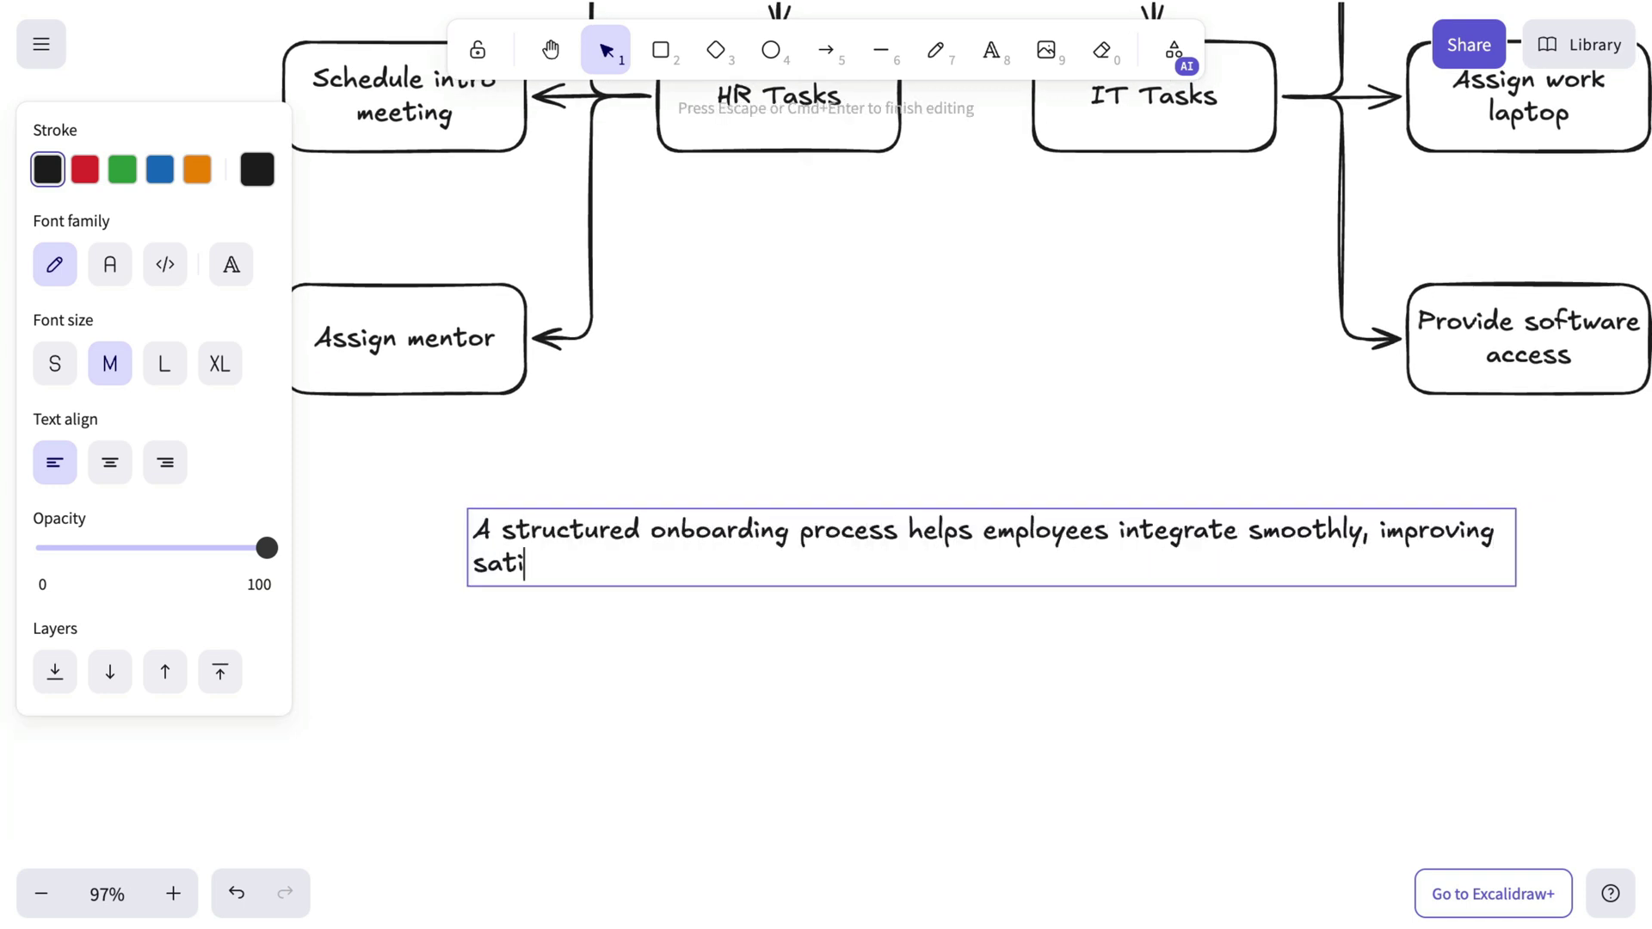
pyautogui.write('sfaction and retention. For any issues, contact HR')
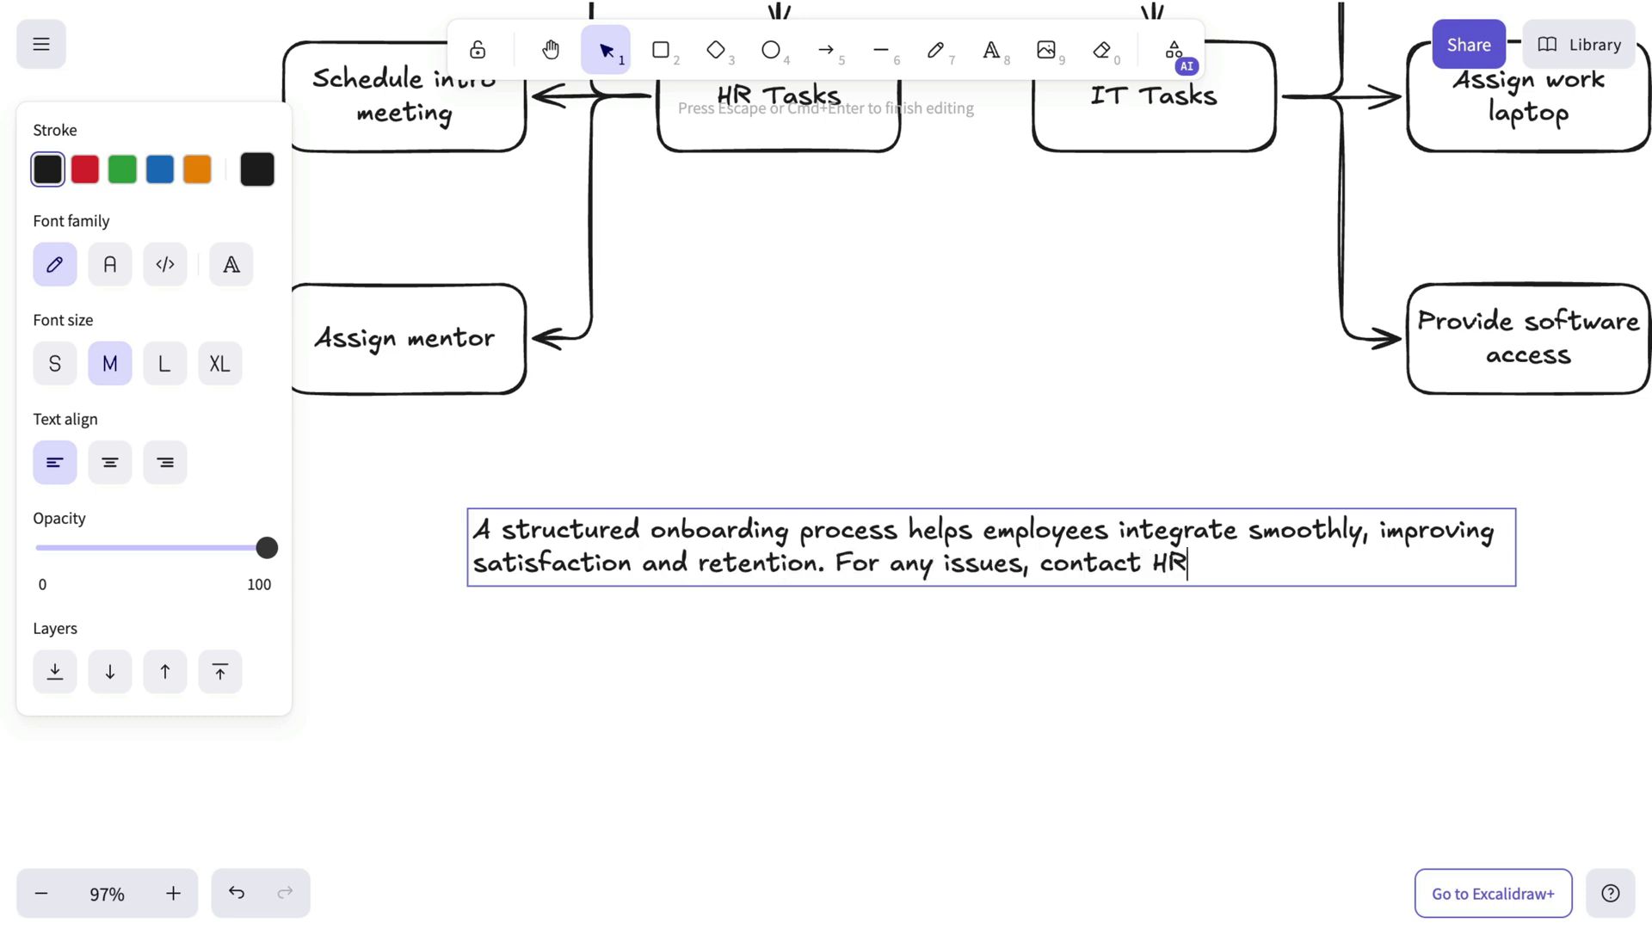
pyautogui.press('Escape')
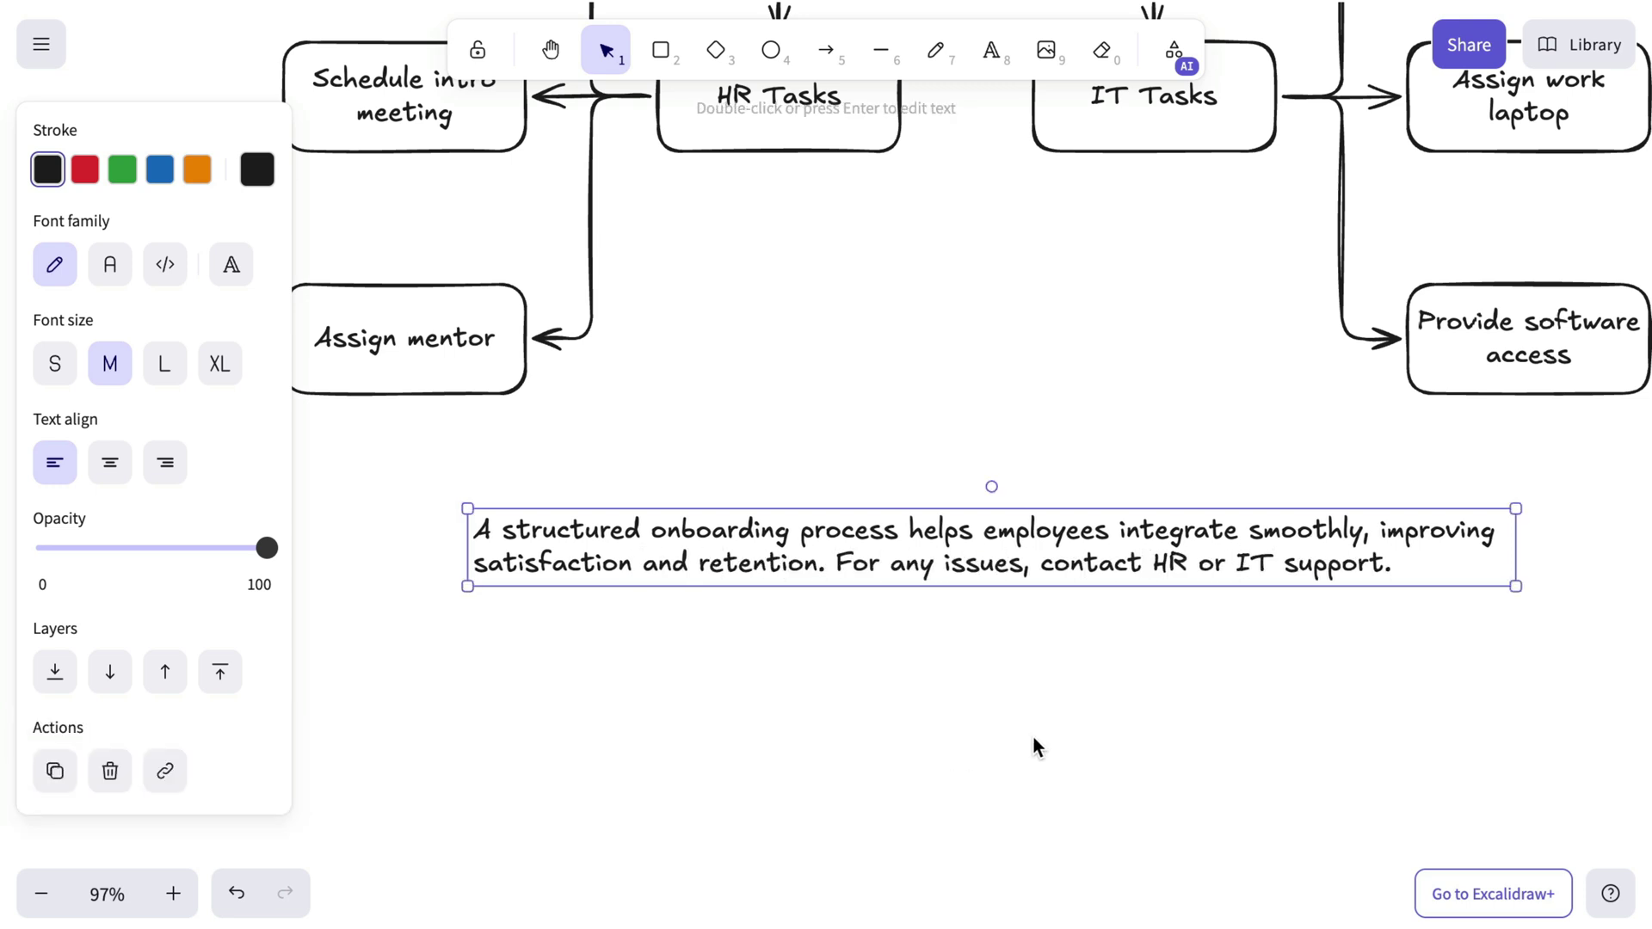
pyautogui.scroll(-5, 1032, 740)
pyautogui.scroll(10, 1031, 746)
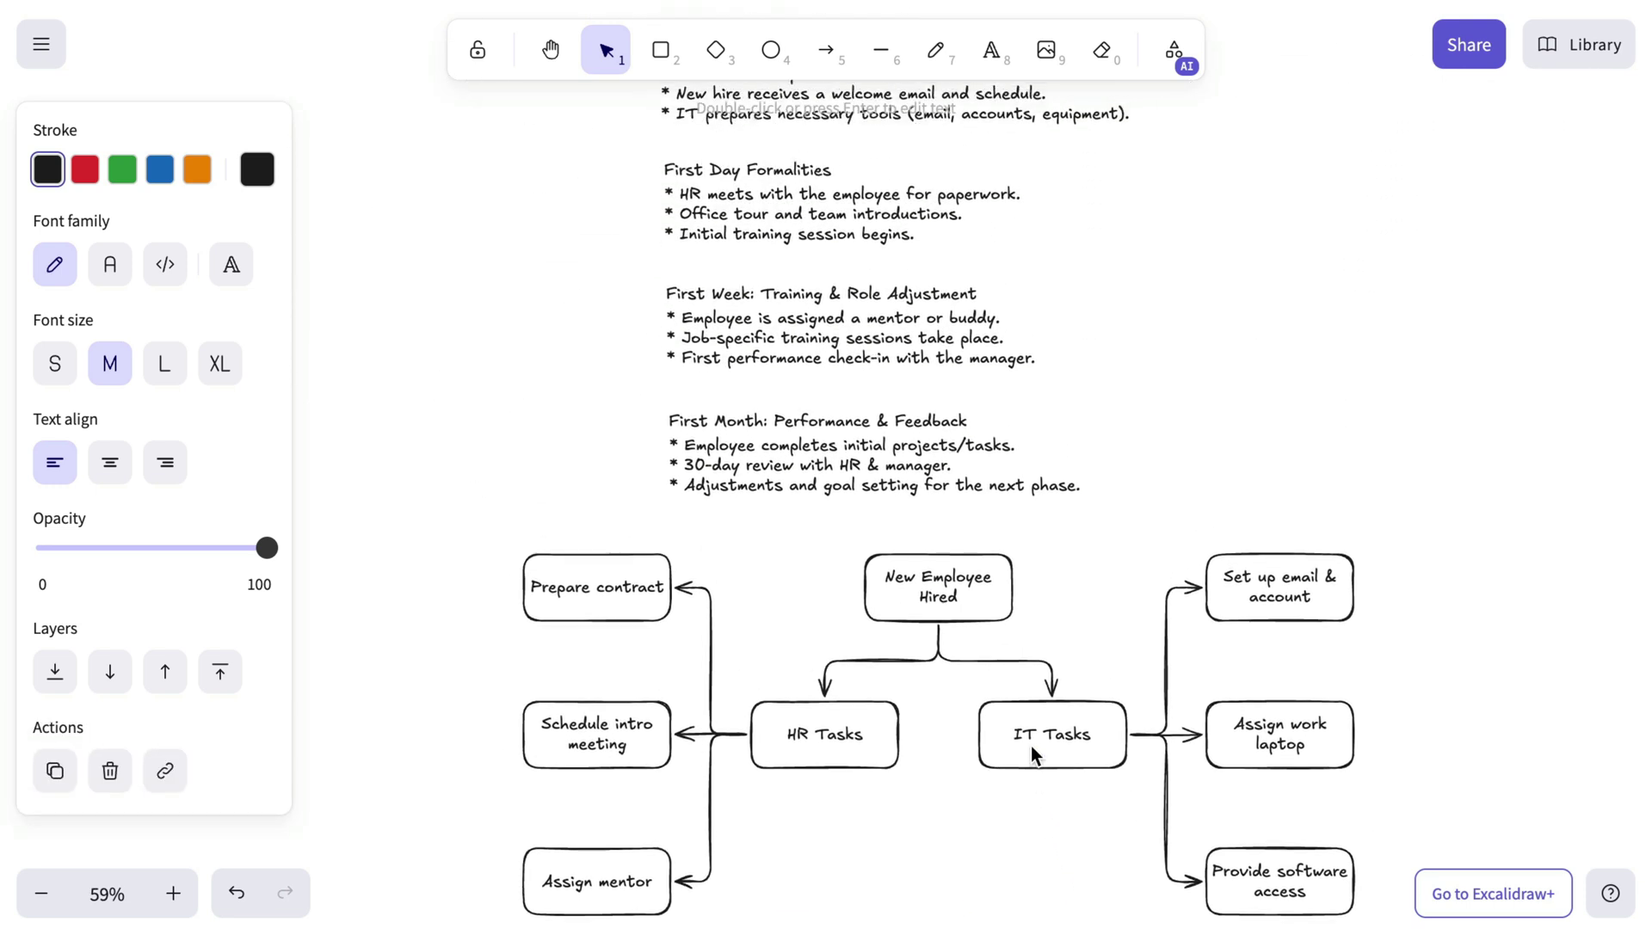
pyautogui.scroll(5, 1031, 746)
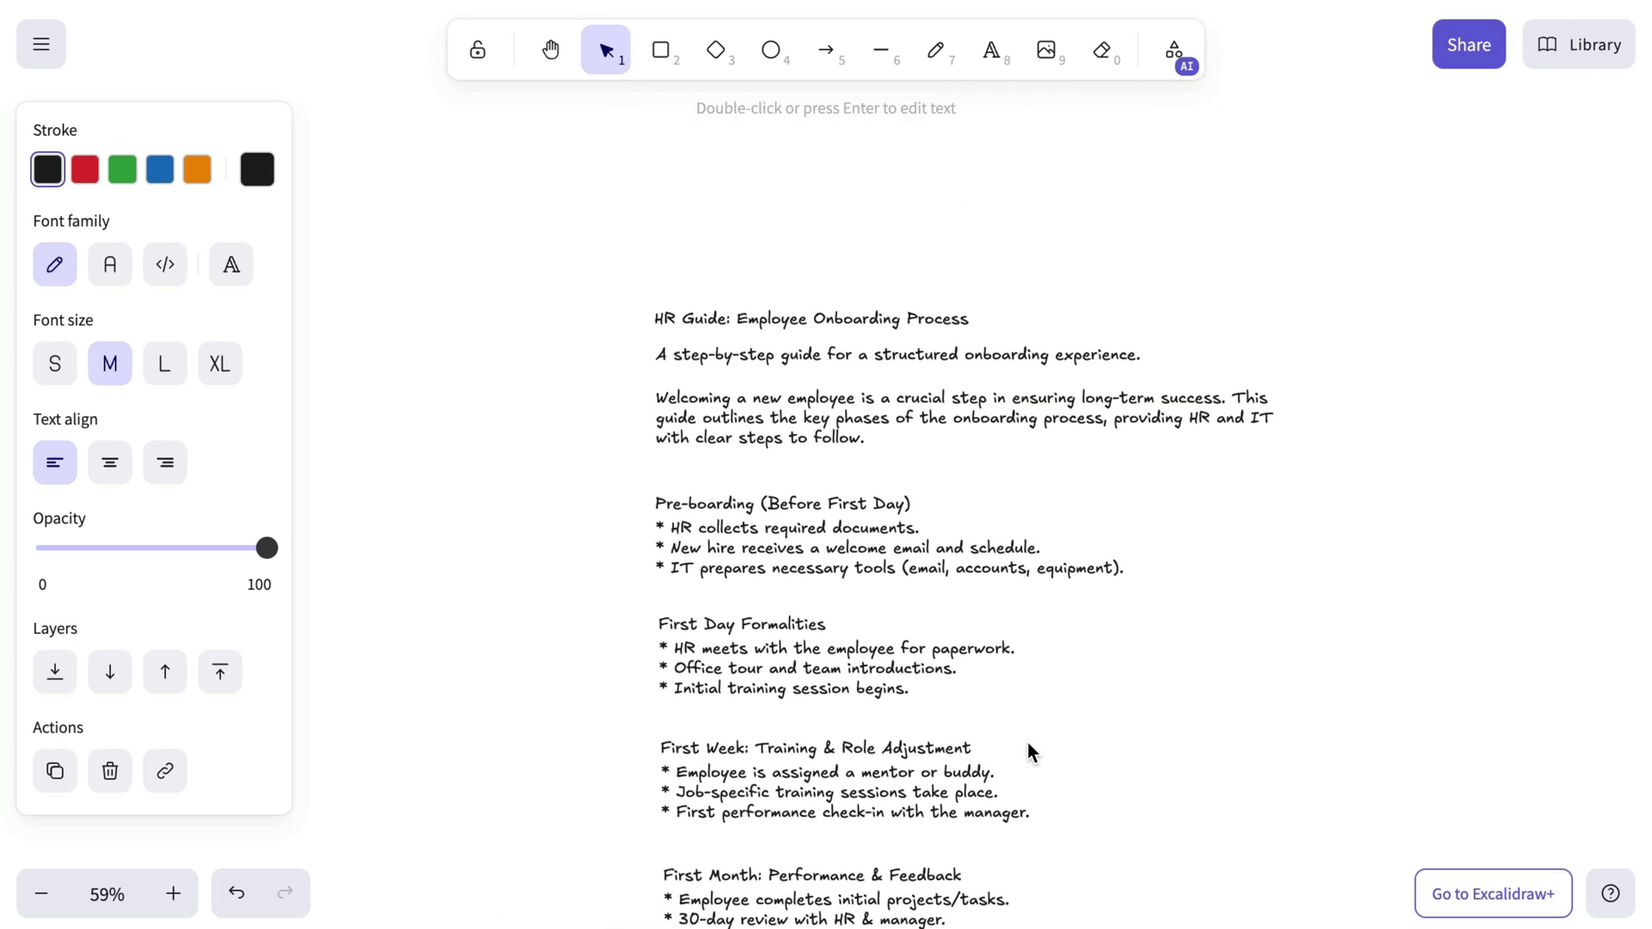
pyautogui.scroll(-10, 897, 492)
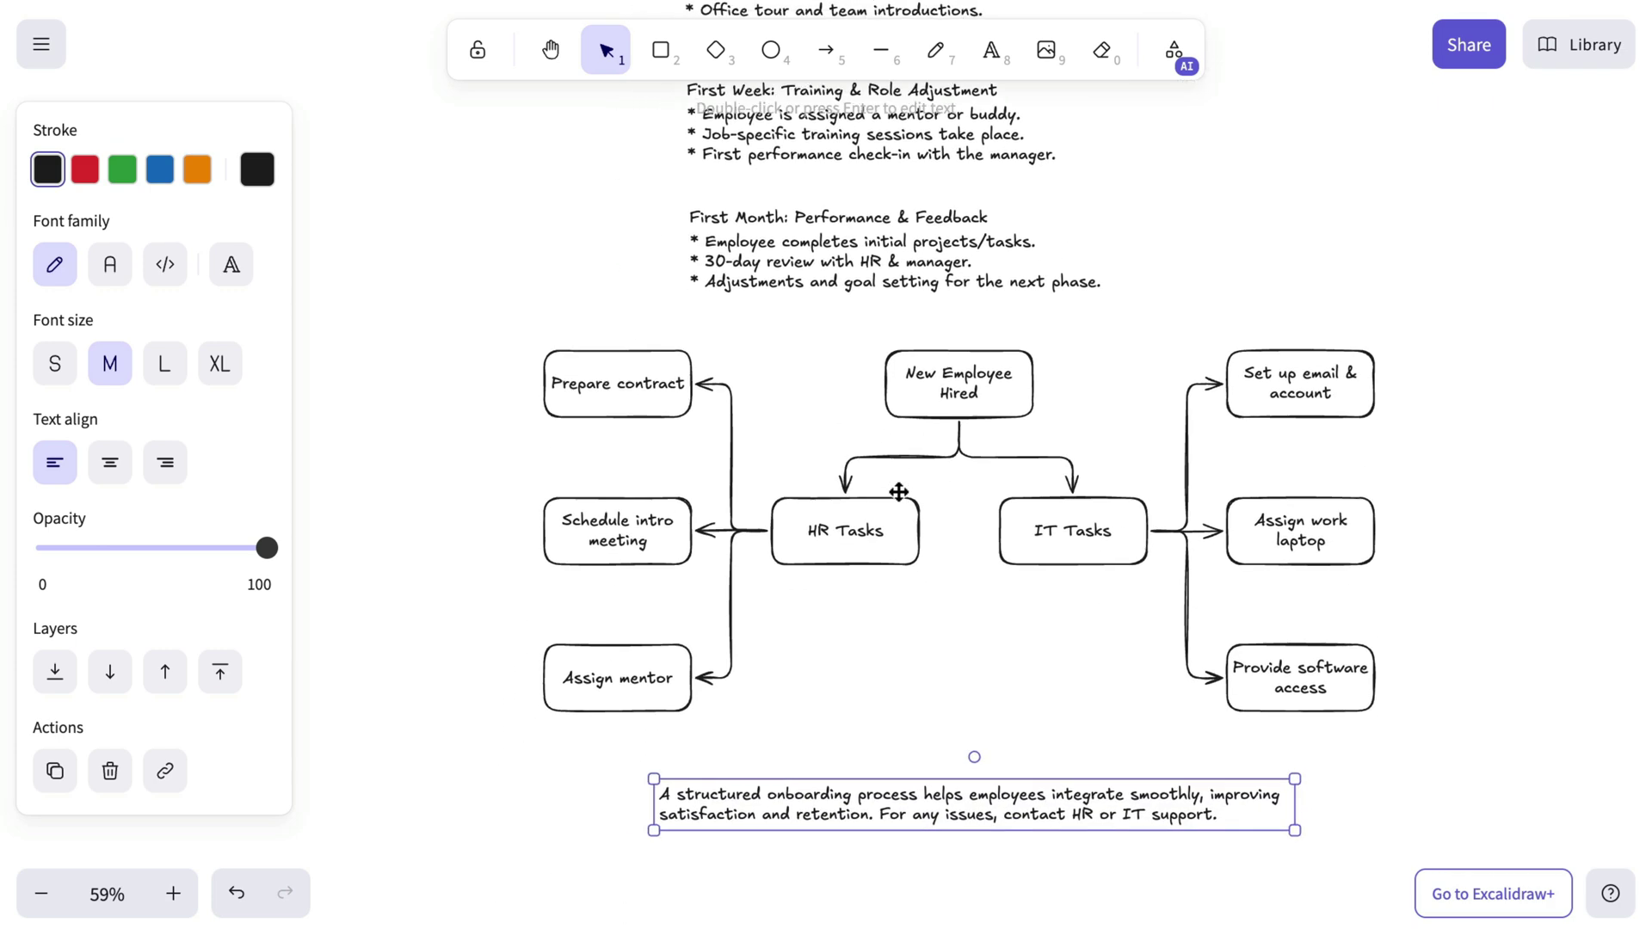
pyautogui.click(982, 819)
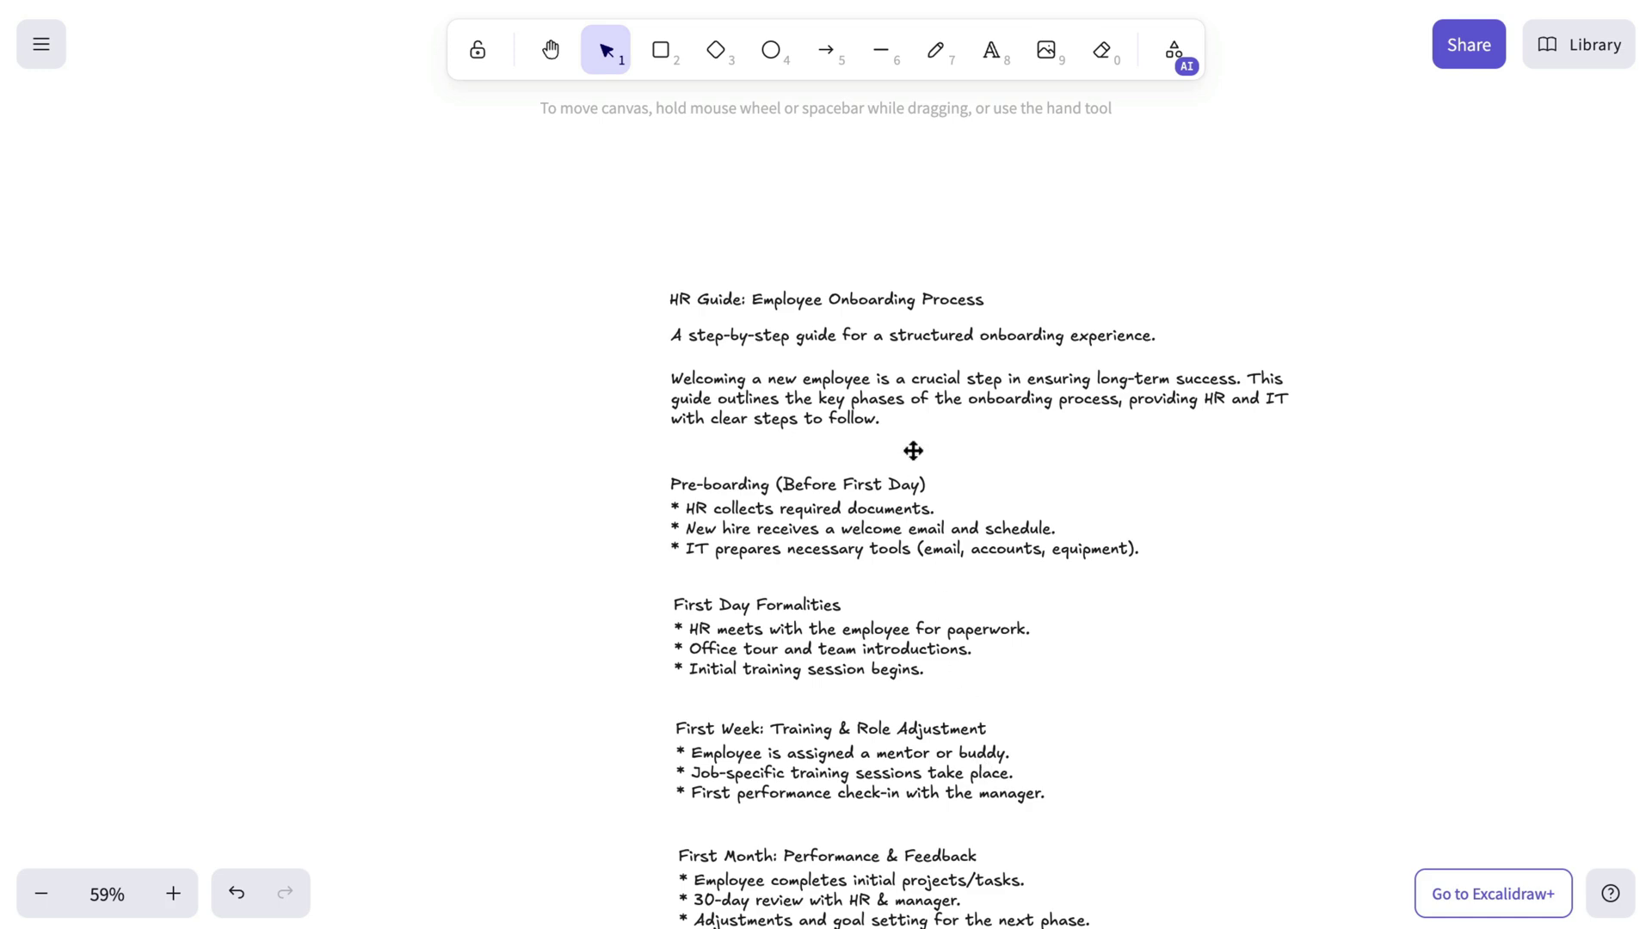
pyautogui.click(880, 353)
pyautogui.scroll(5, 881, 352)
# Set the guide title to the Lilita One font at size L.
pyautogui.click(1116, 203)
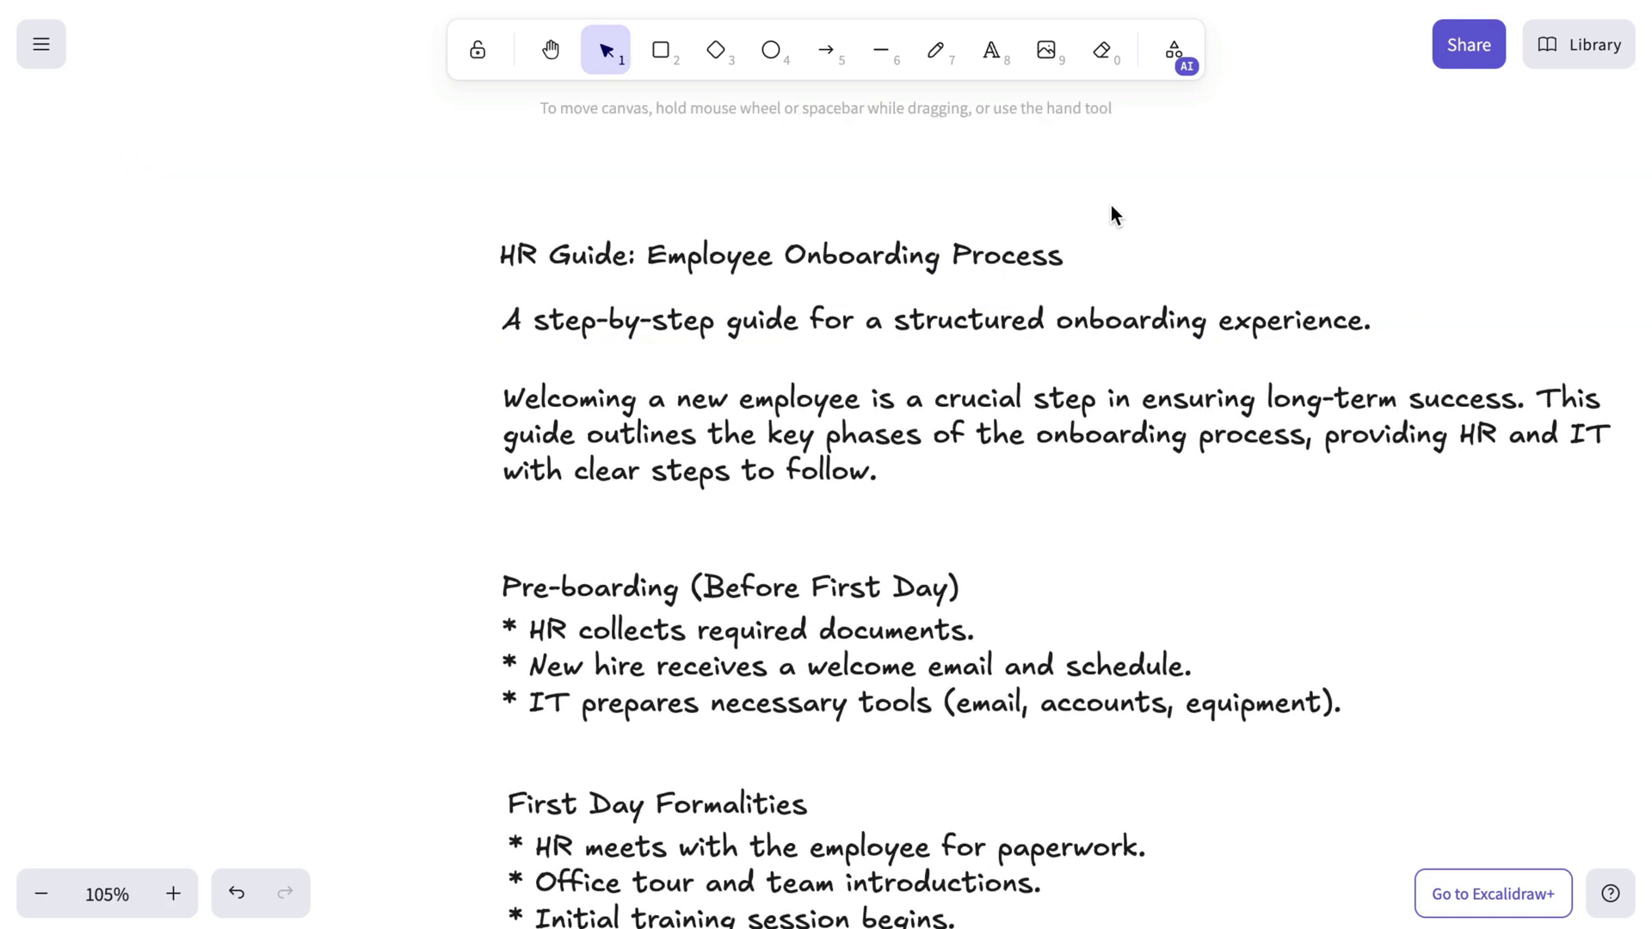
pyautogui.click(955, 252)
pyautogui.click(231, 266)
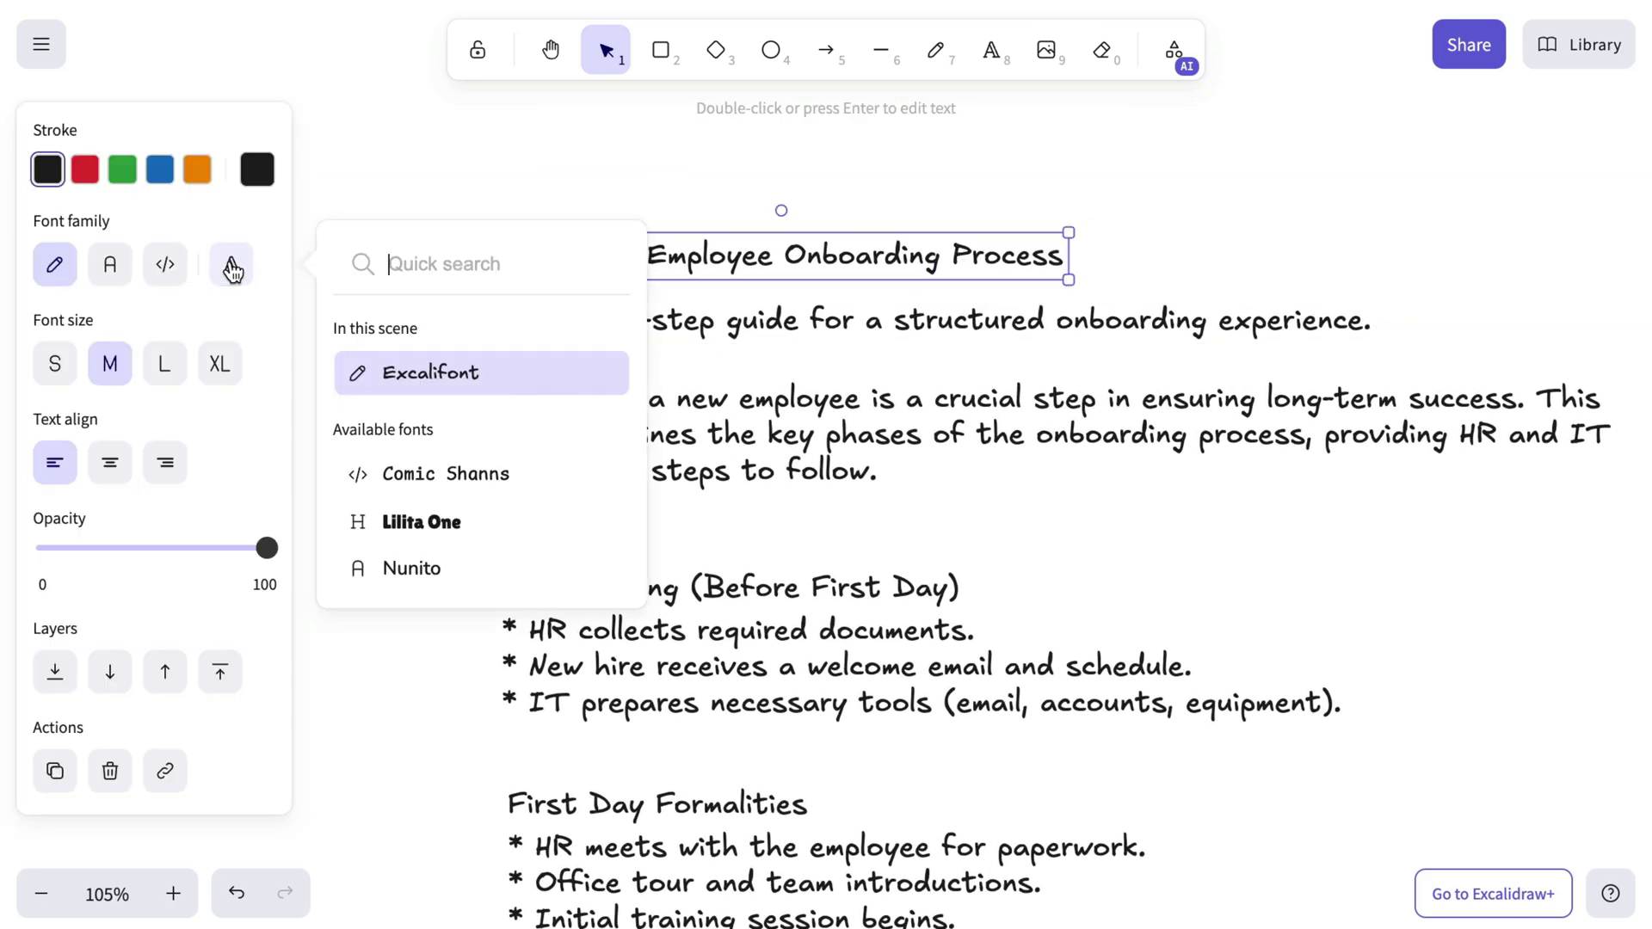
pyautogui.click(462, 537)
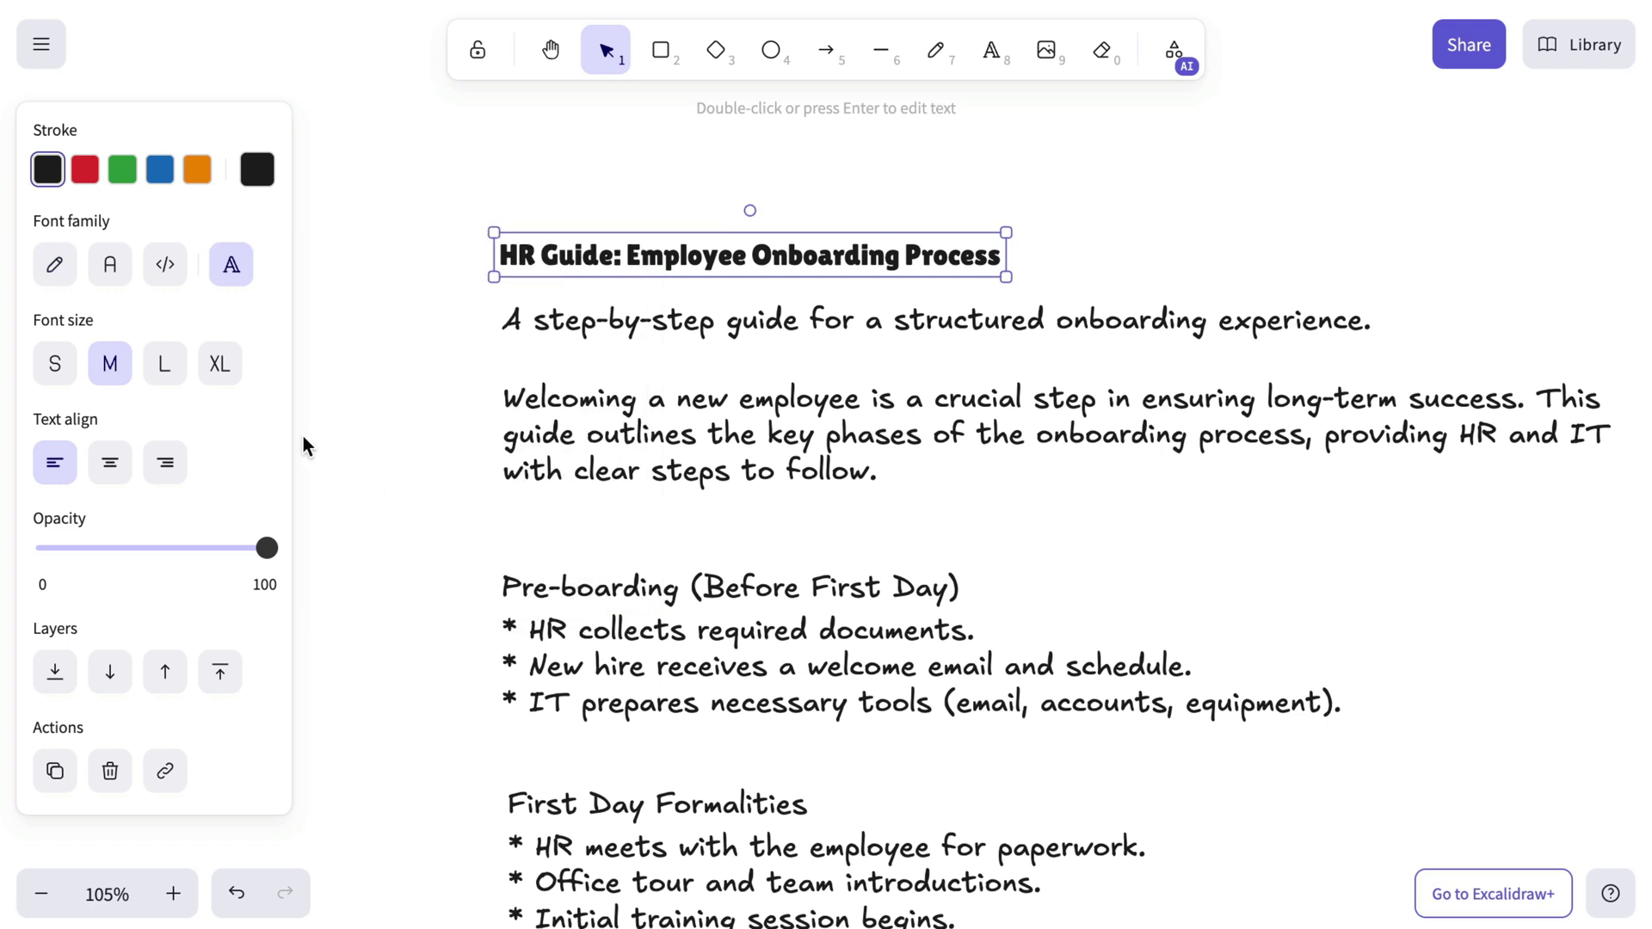
pyautogui.click(161, 366)
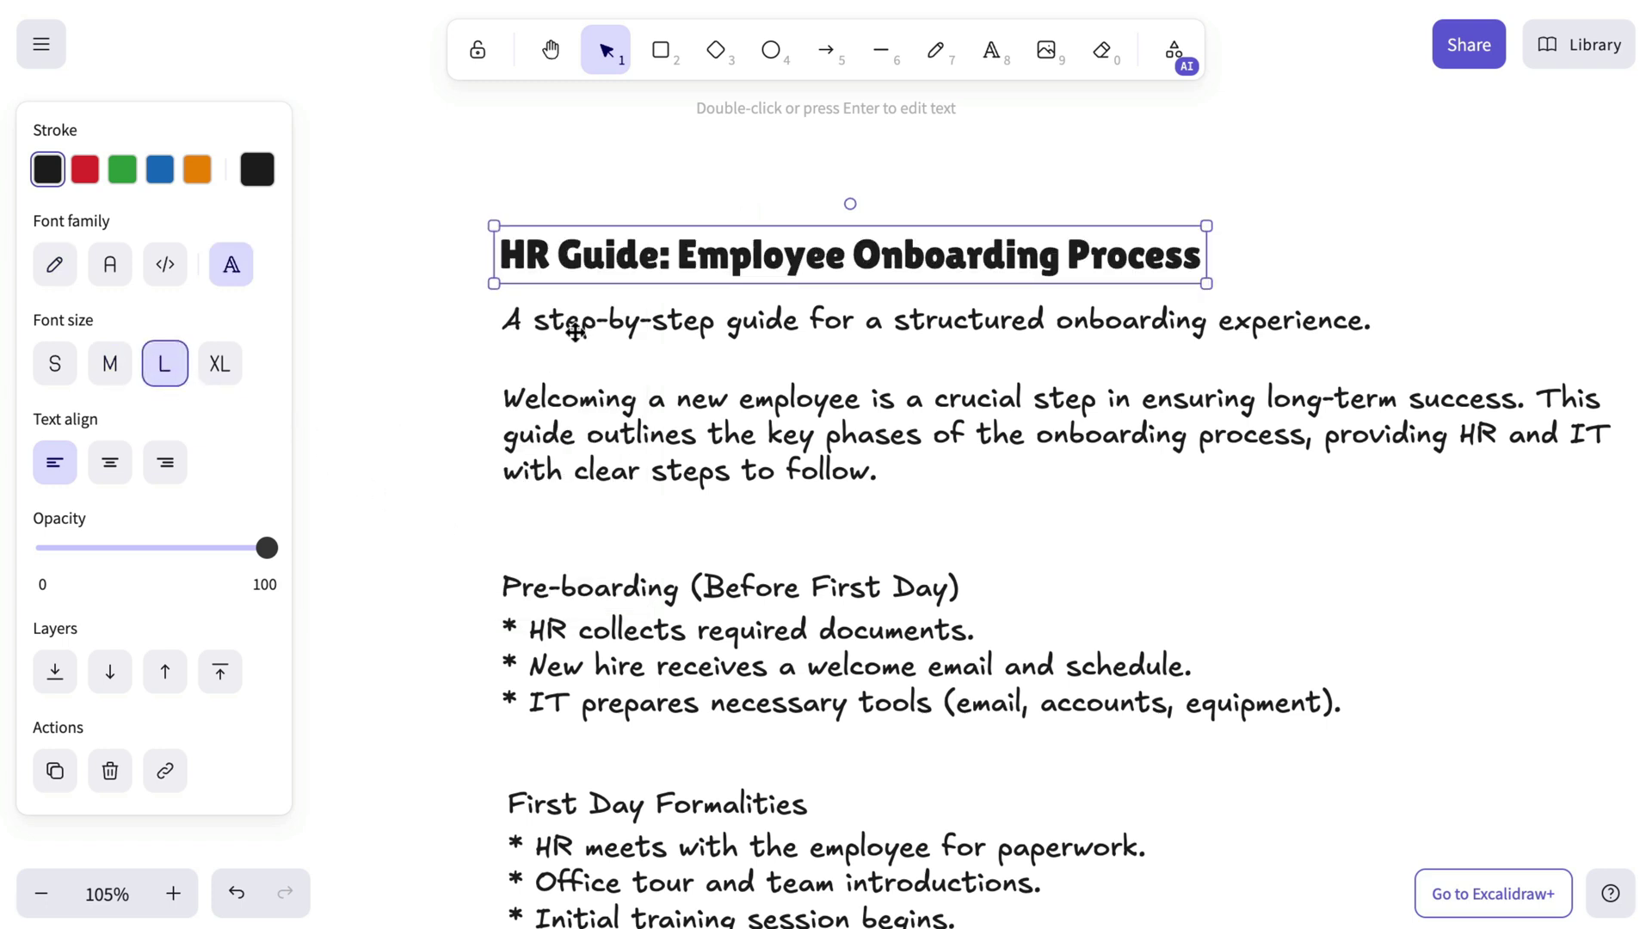
# Set the subtitle to Comic Shanns and the intro paragraph to Nunito at size S.
pyautogui.click(576, 335)
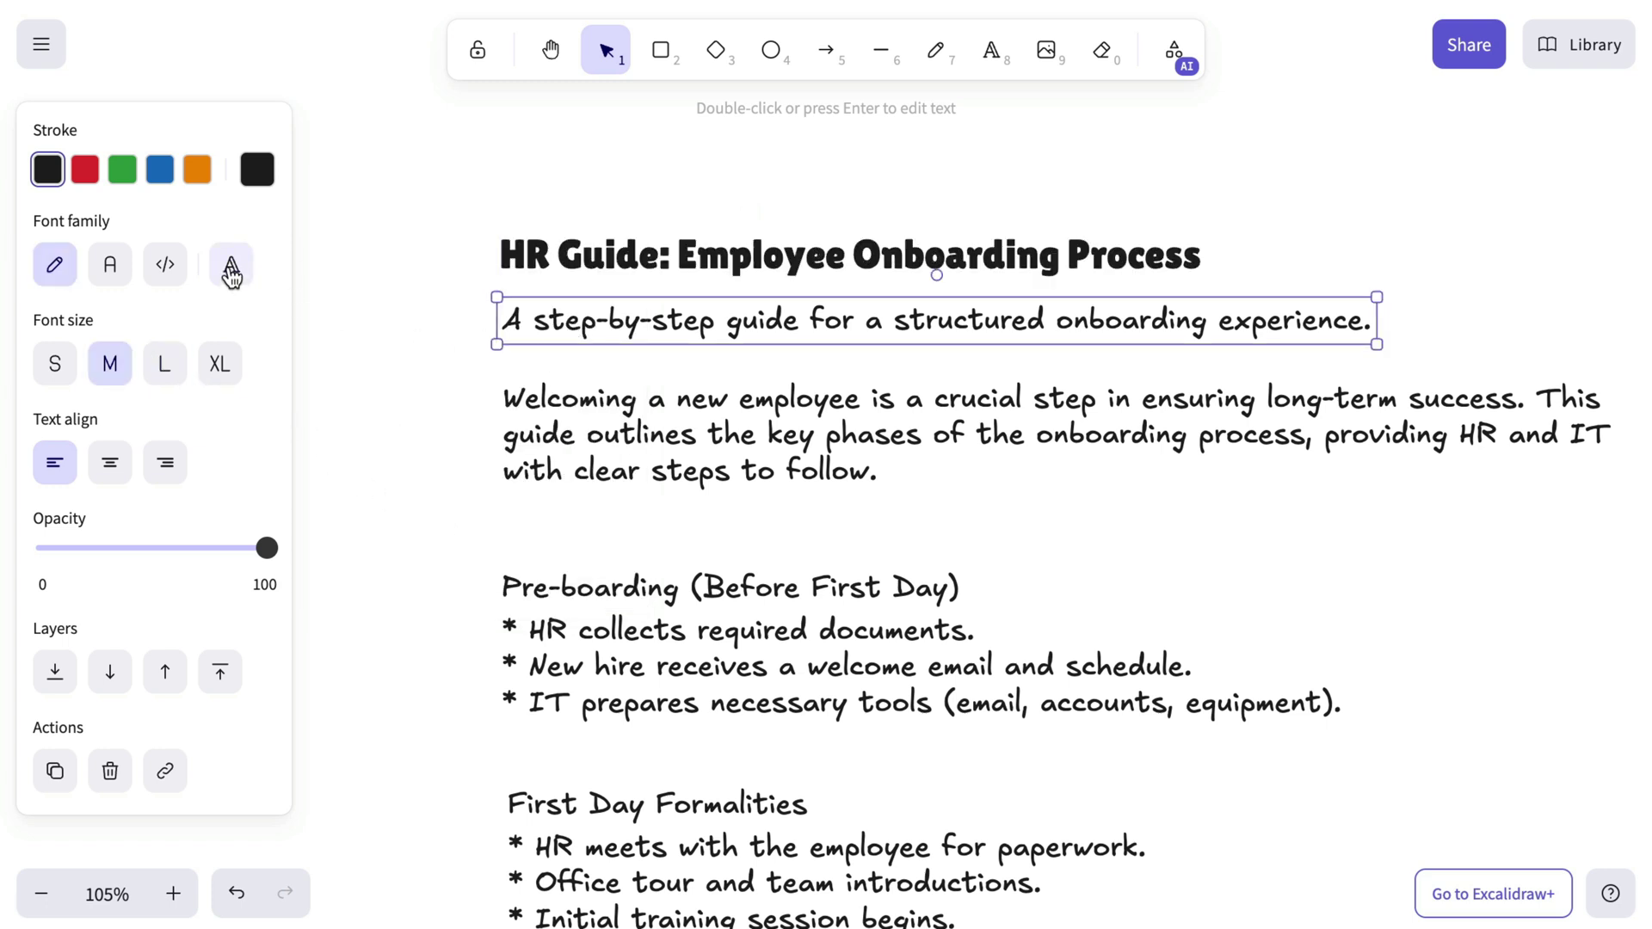
pyautogui.click(231, 274)
pyautogui.click(469, 523)
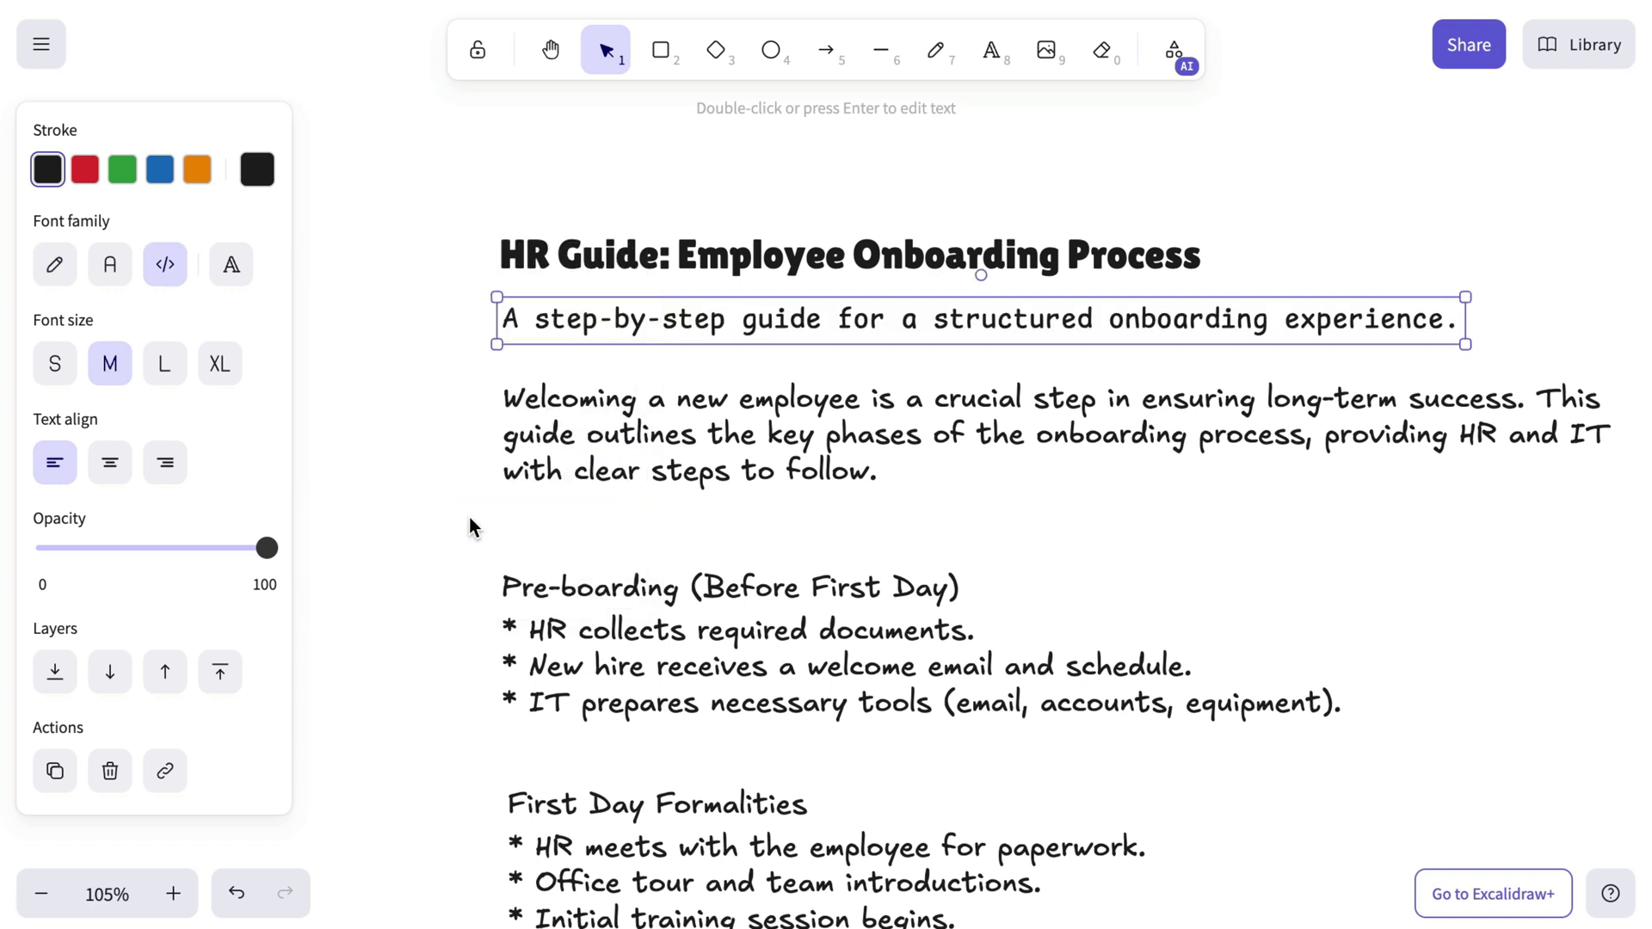
pyautogui.click(683, 437)
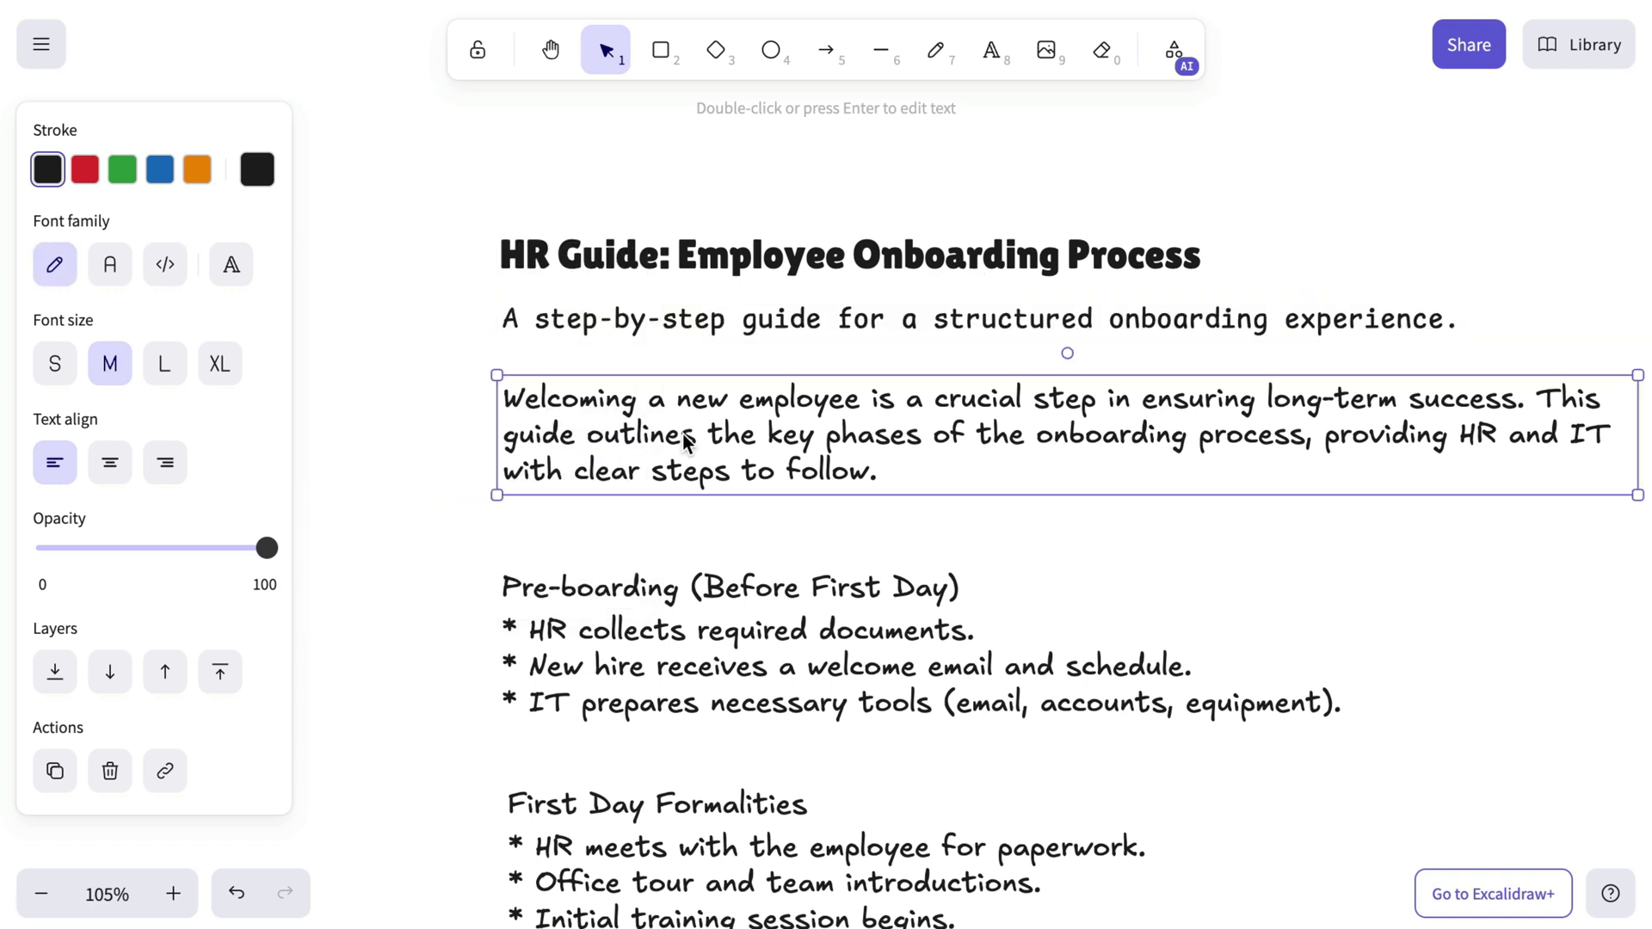
pyautogui.click(230, 272)
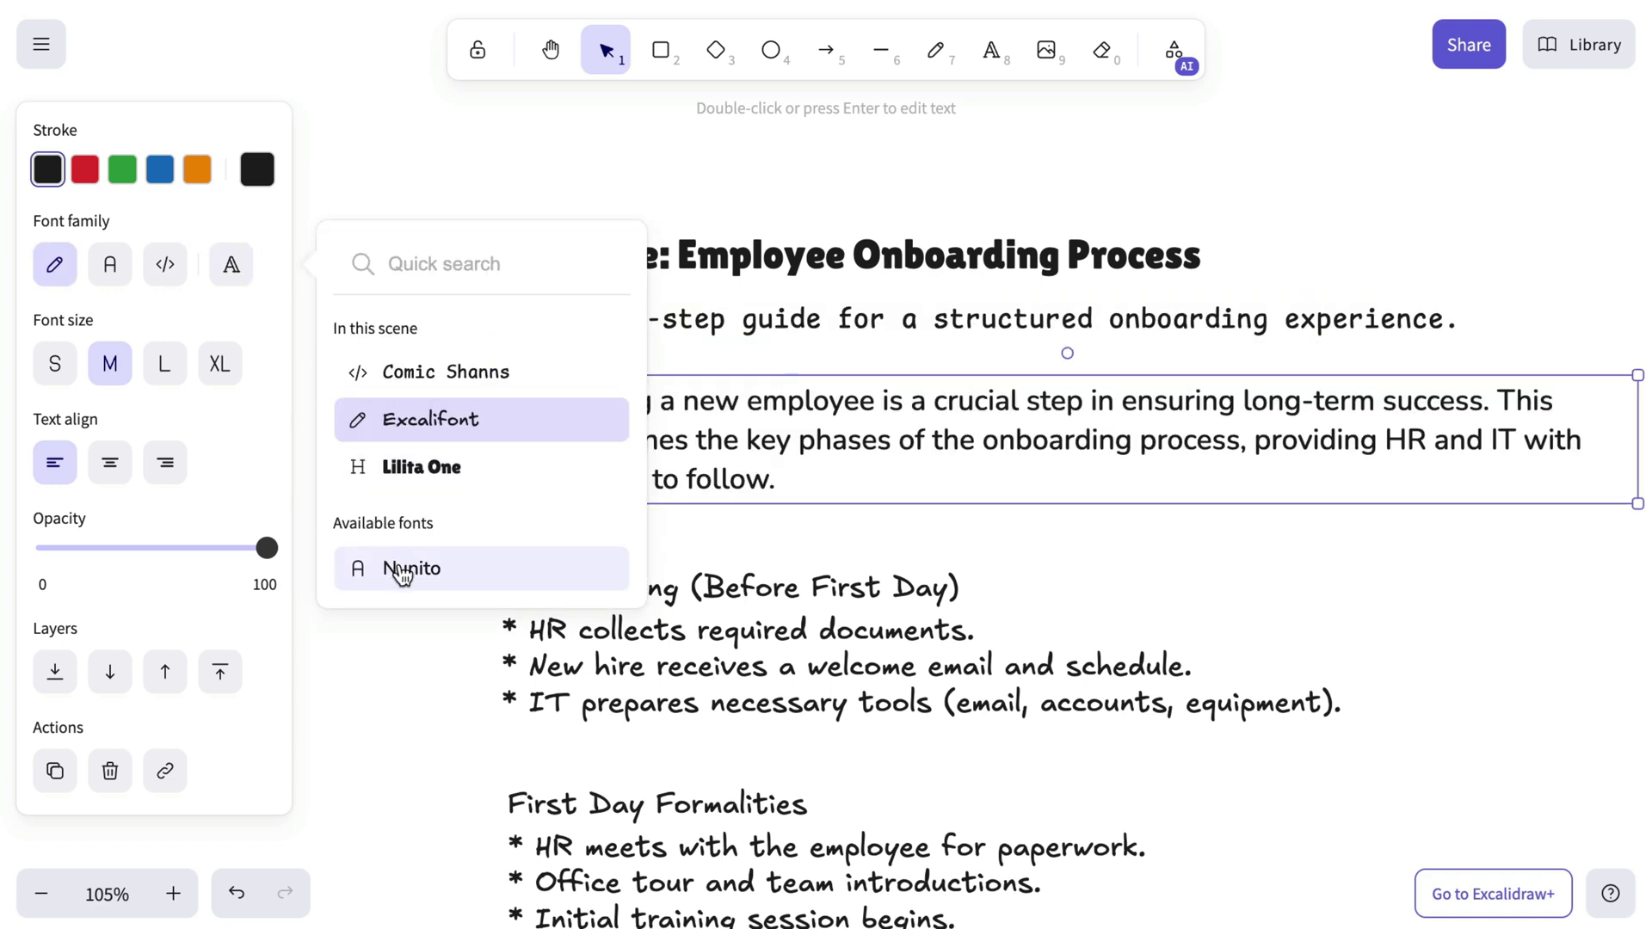
pyautogui.click(397, 572)
pyautogui.click(55, 364)
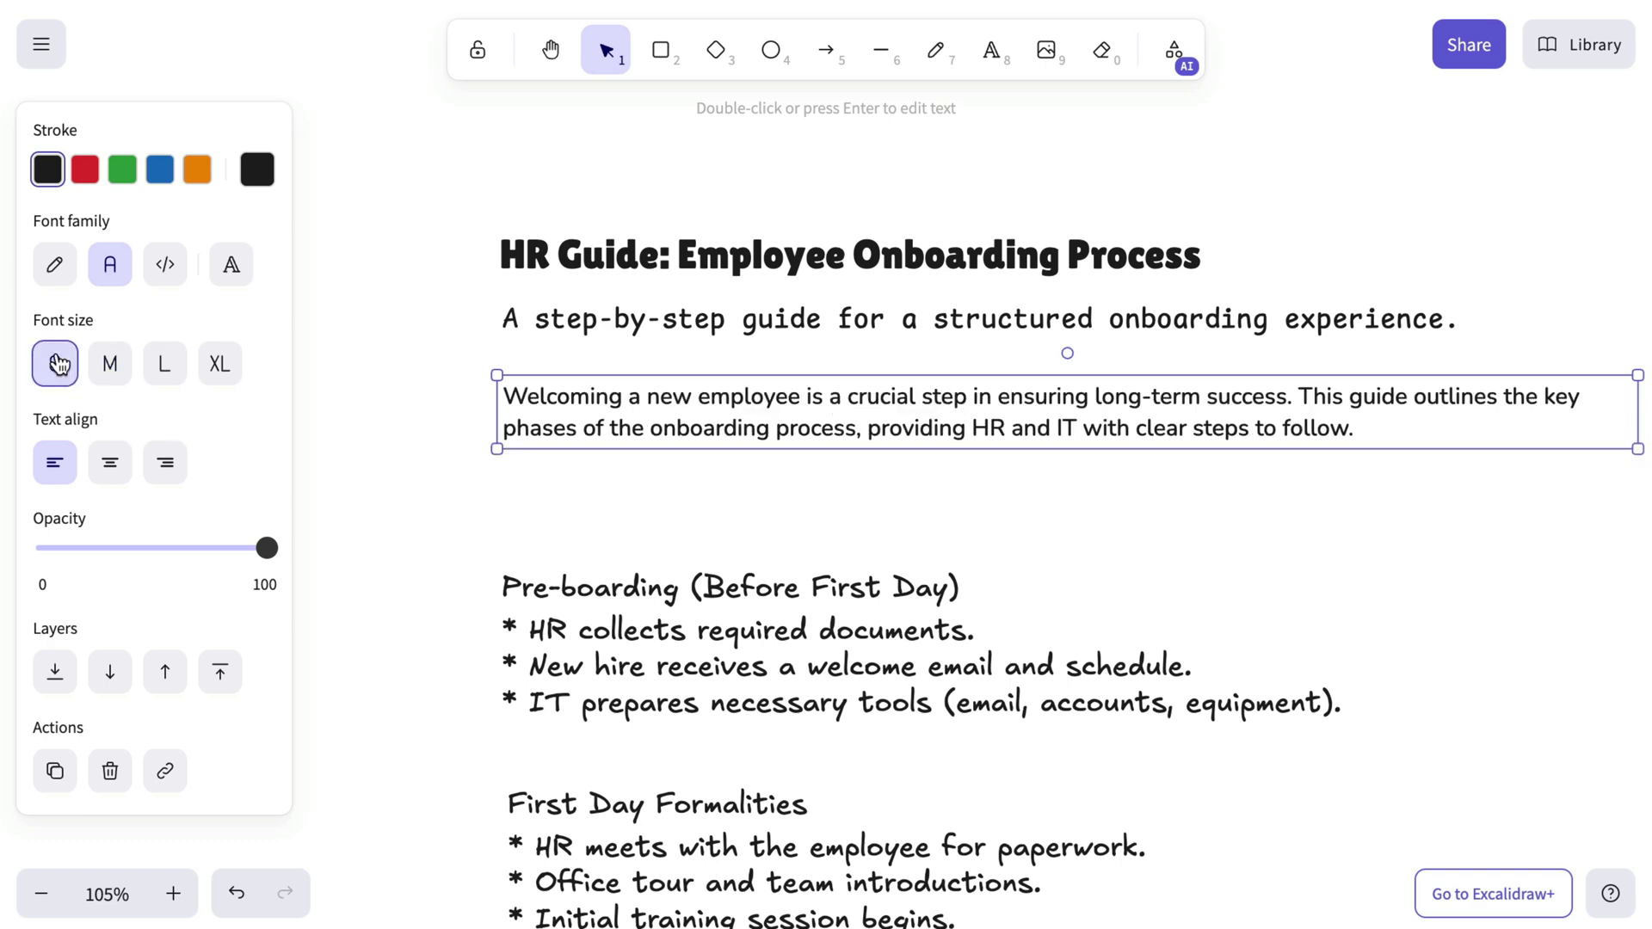
# Shrink the subtitle to size S and nudge the subtitle and paragraph closer together.
pyautogui.hscroll(2, 554, 538)
pyautogui.scroll(1, 554, 537)
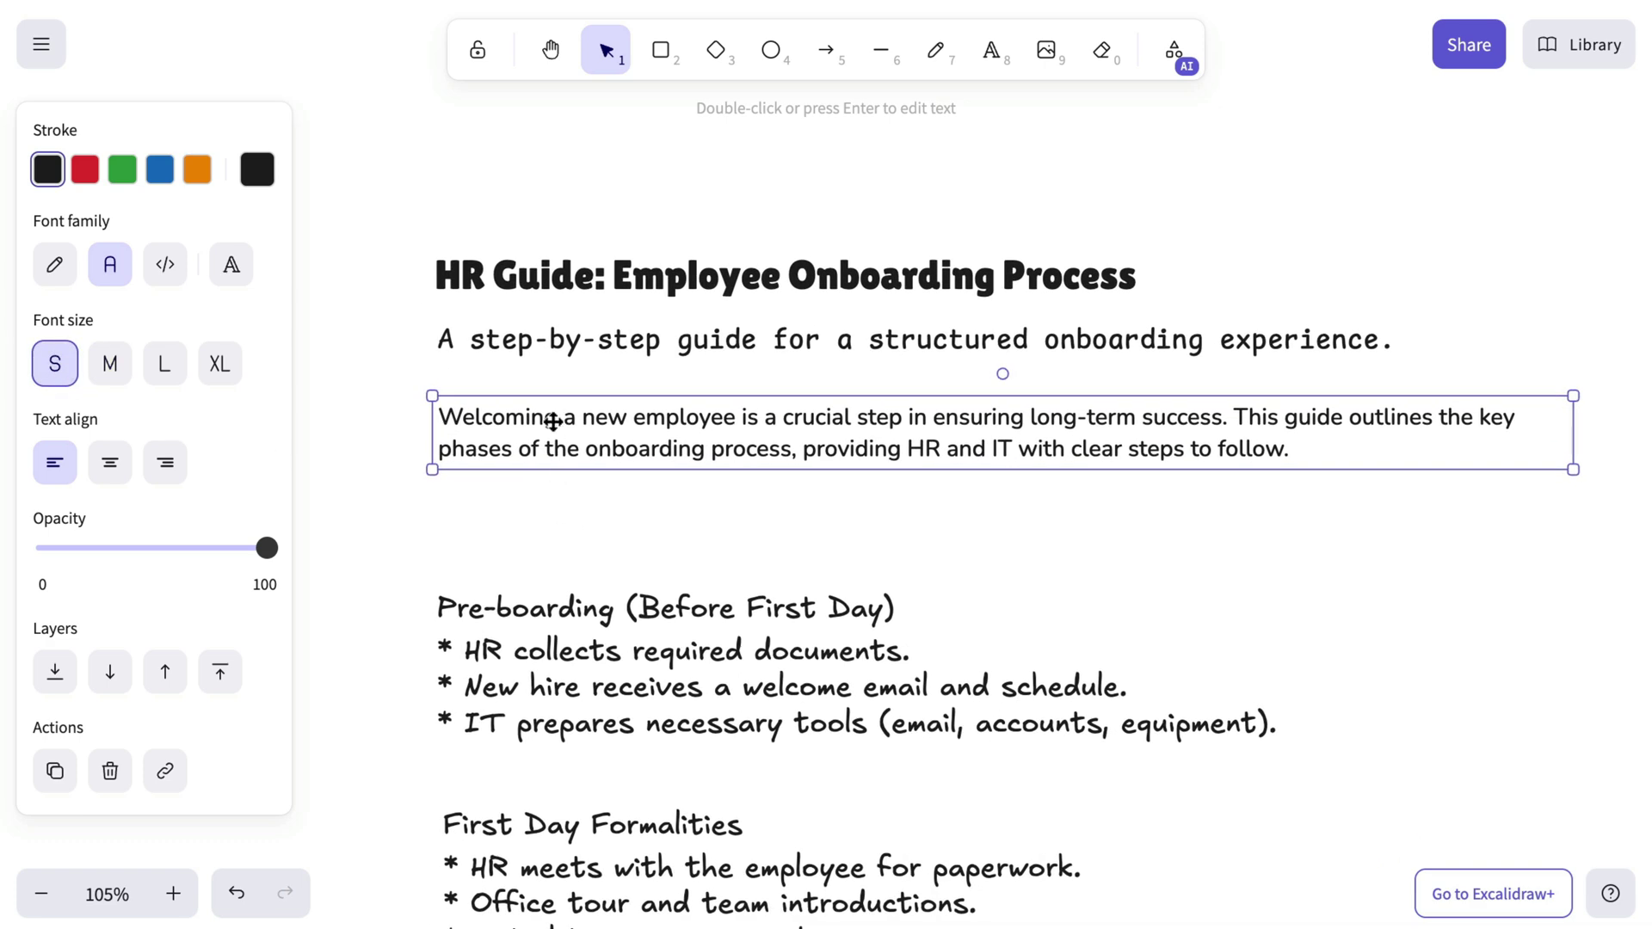
pyautogui.click(553, 342)
pyautogui.click(57, 366)
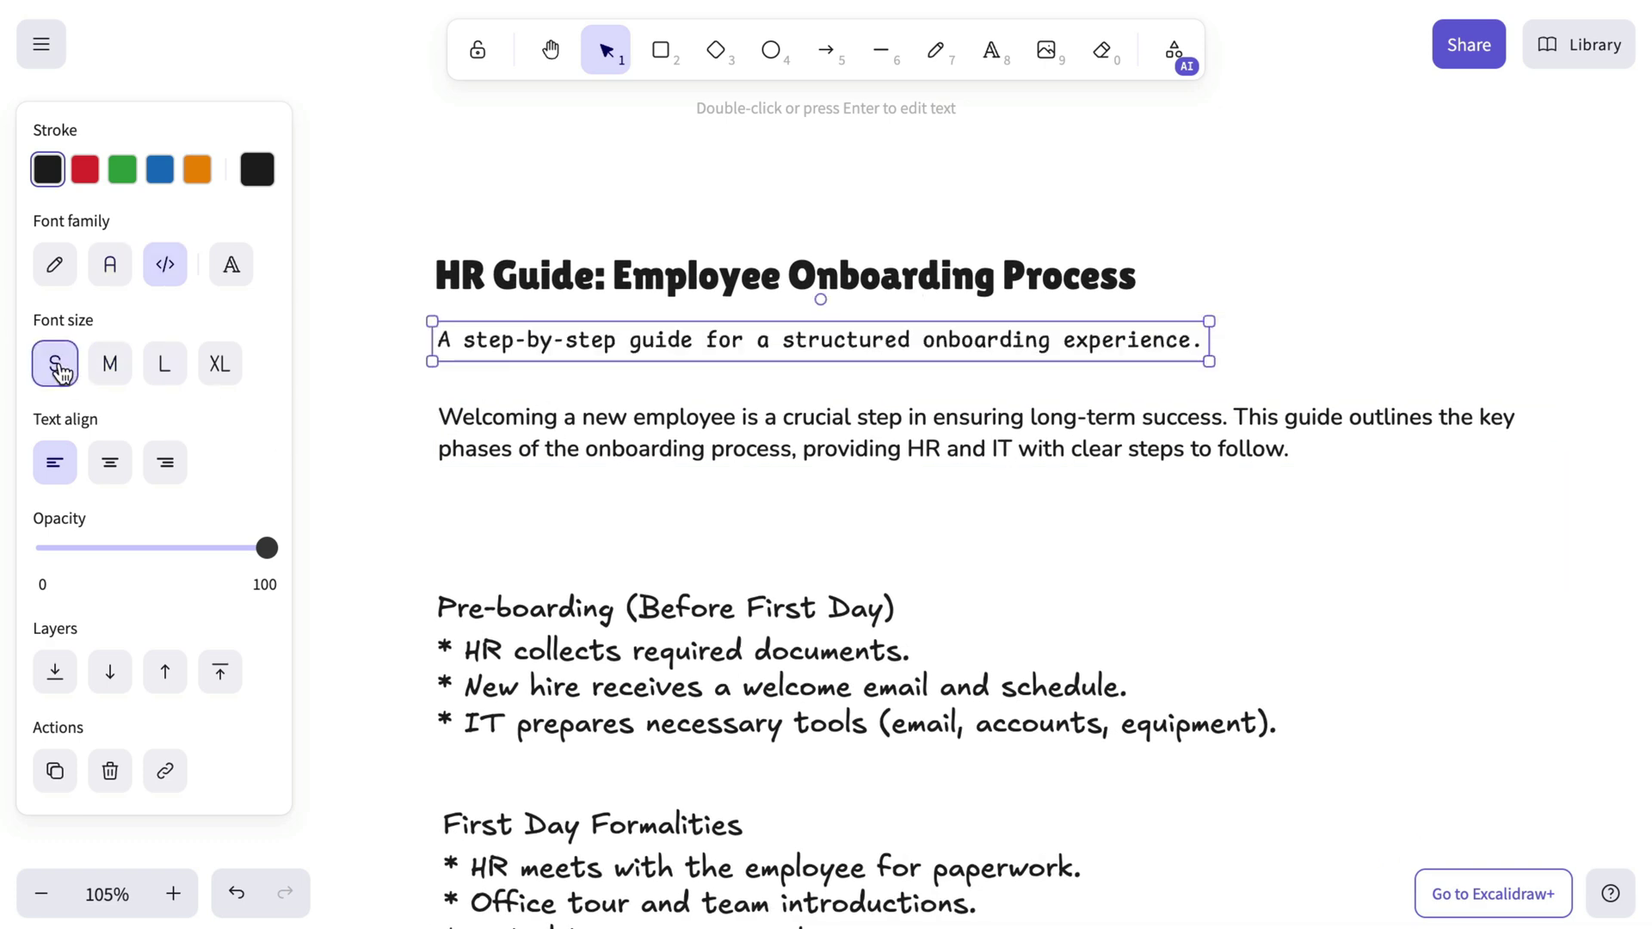
pyautogui.click(573, 527)
pyautogui.moveTo(579, 457); pyautogui.dragTo(583, 434)
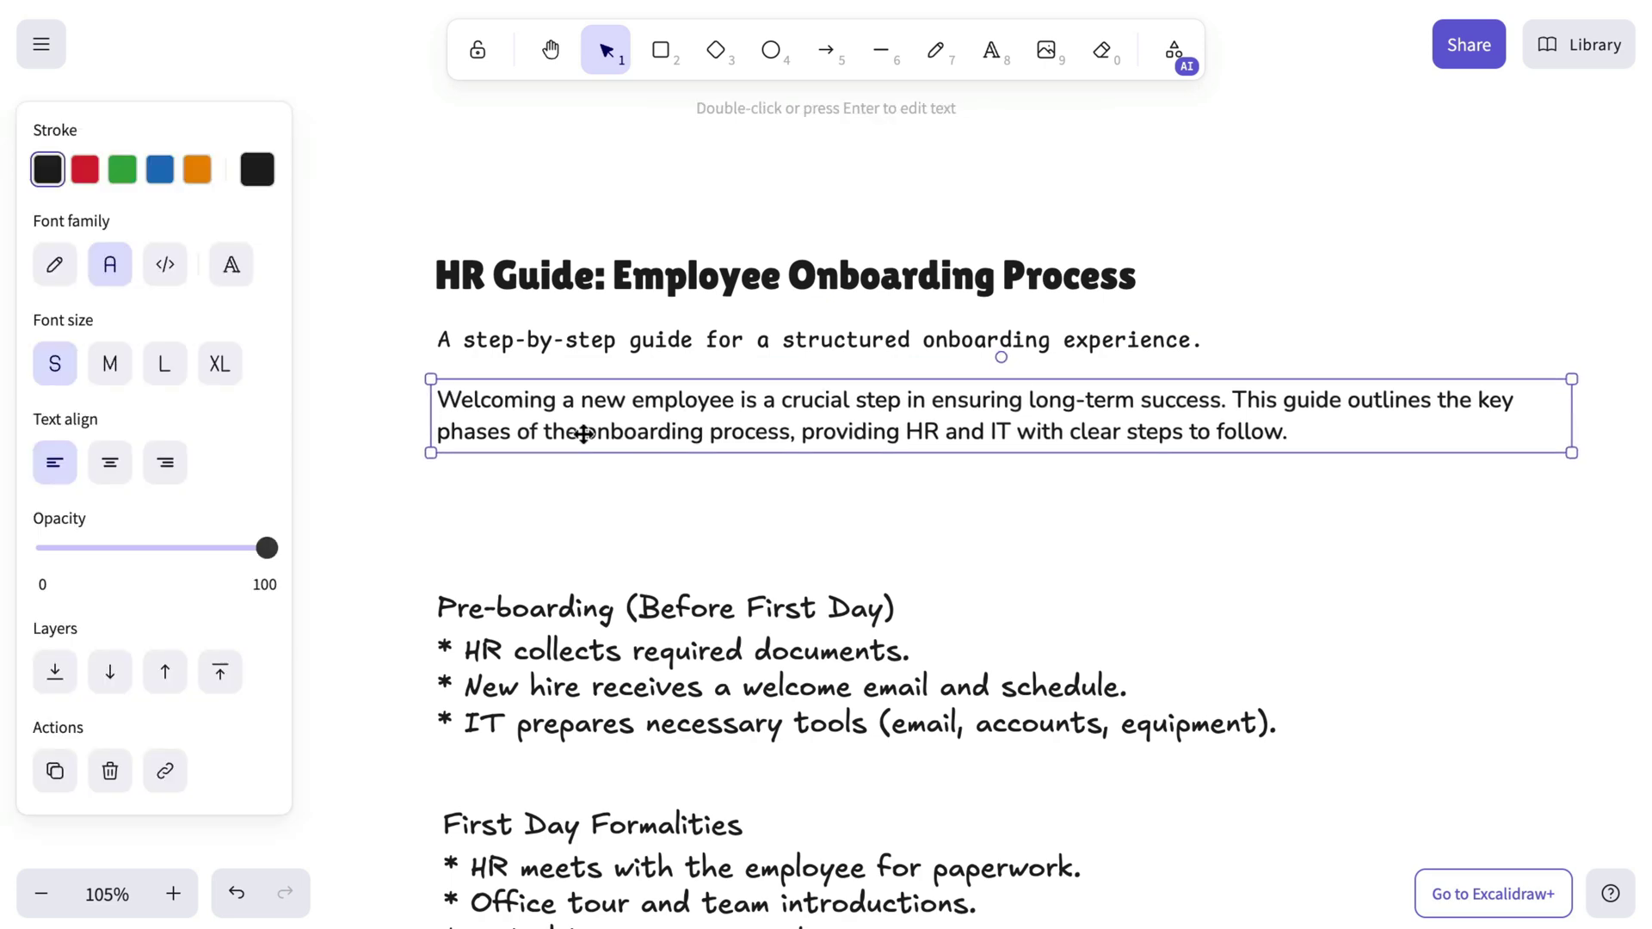
pyautogui.moveTo(616, 340); pyautogui.dragTo(609, 334)
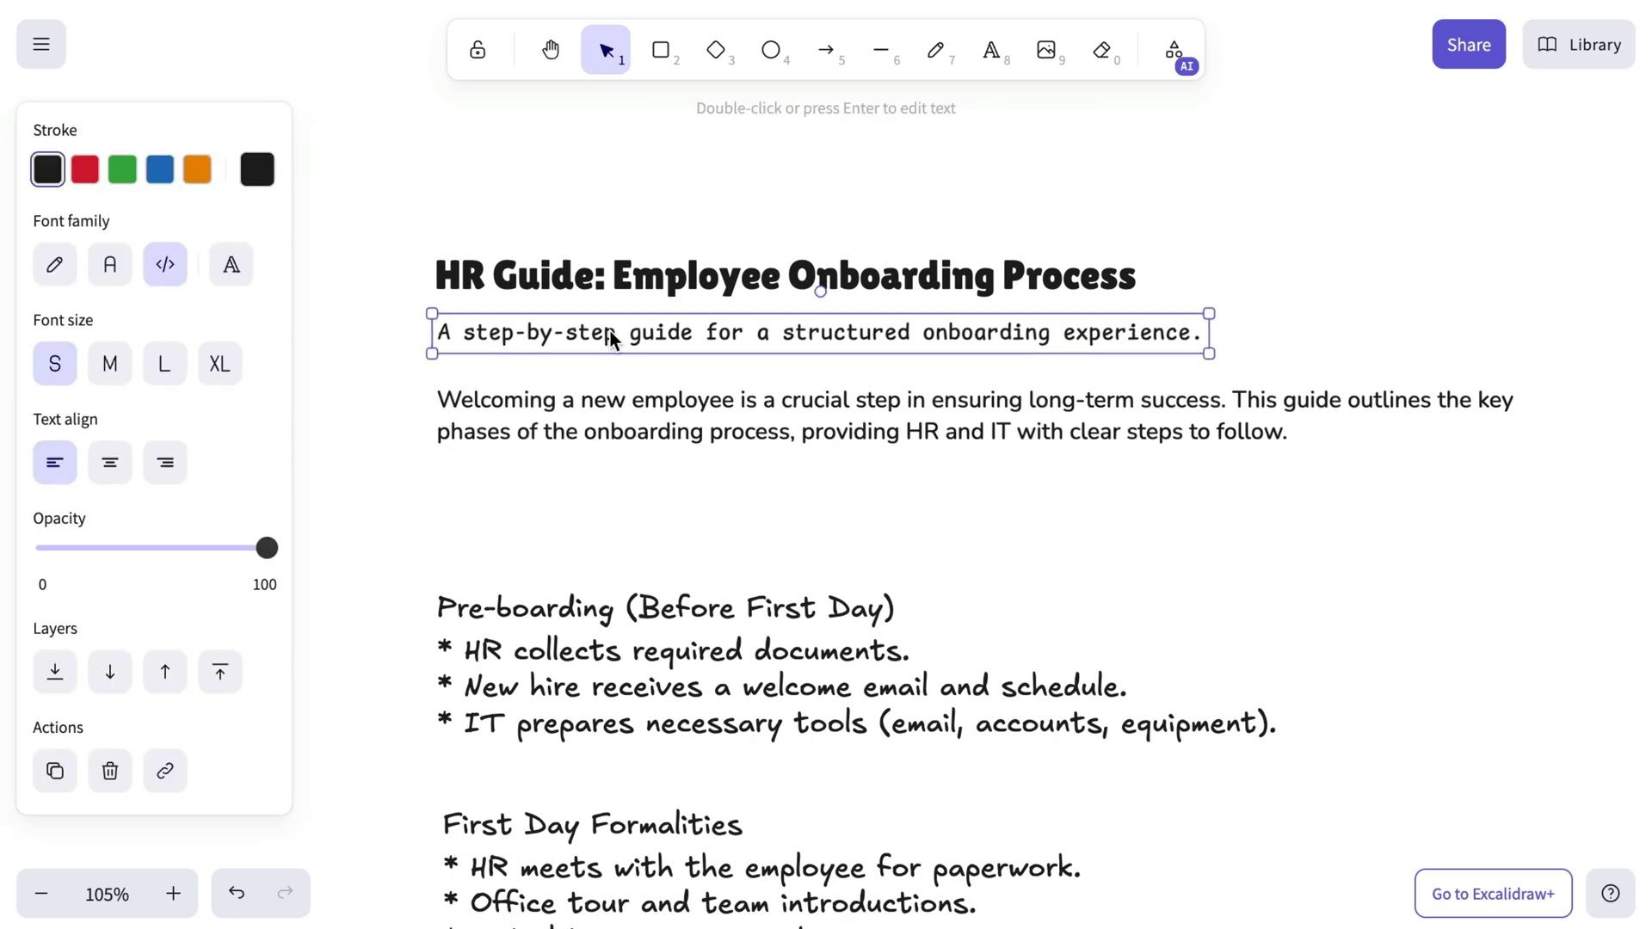
pyautogui.click(783, 515)
pyautogui.scroll(-5, 783, 514)
pyautogui.keyDown('ctrl'); pyautogui.scroll(-2, 783, 514); pyautogui.keyUp('ctrl')
pyautogui.scroll(-1, 783, 514)
pyautogui.scroll(-1, 784, 516)
# Set the Pre-boarding, First Day, First Week and First Month headings to Comic Shanns.
pyautogui.click(755, 185)
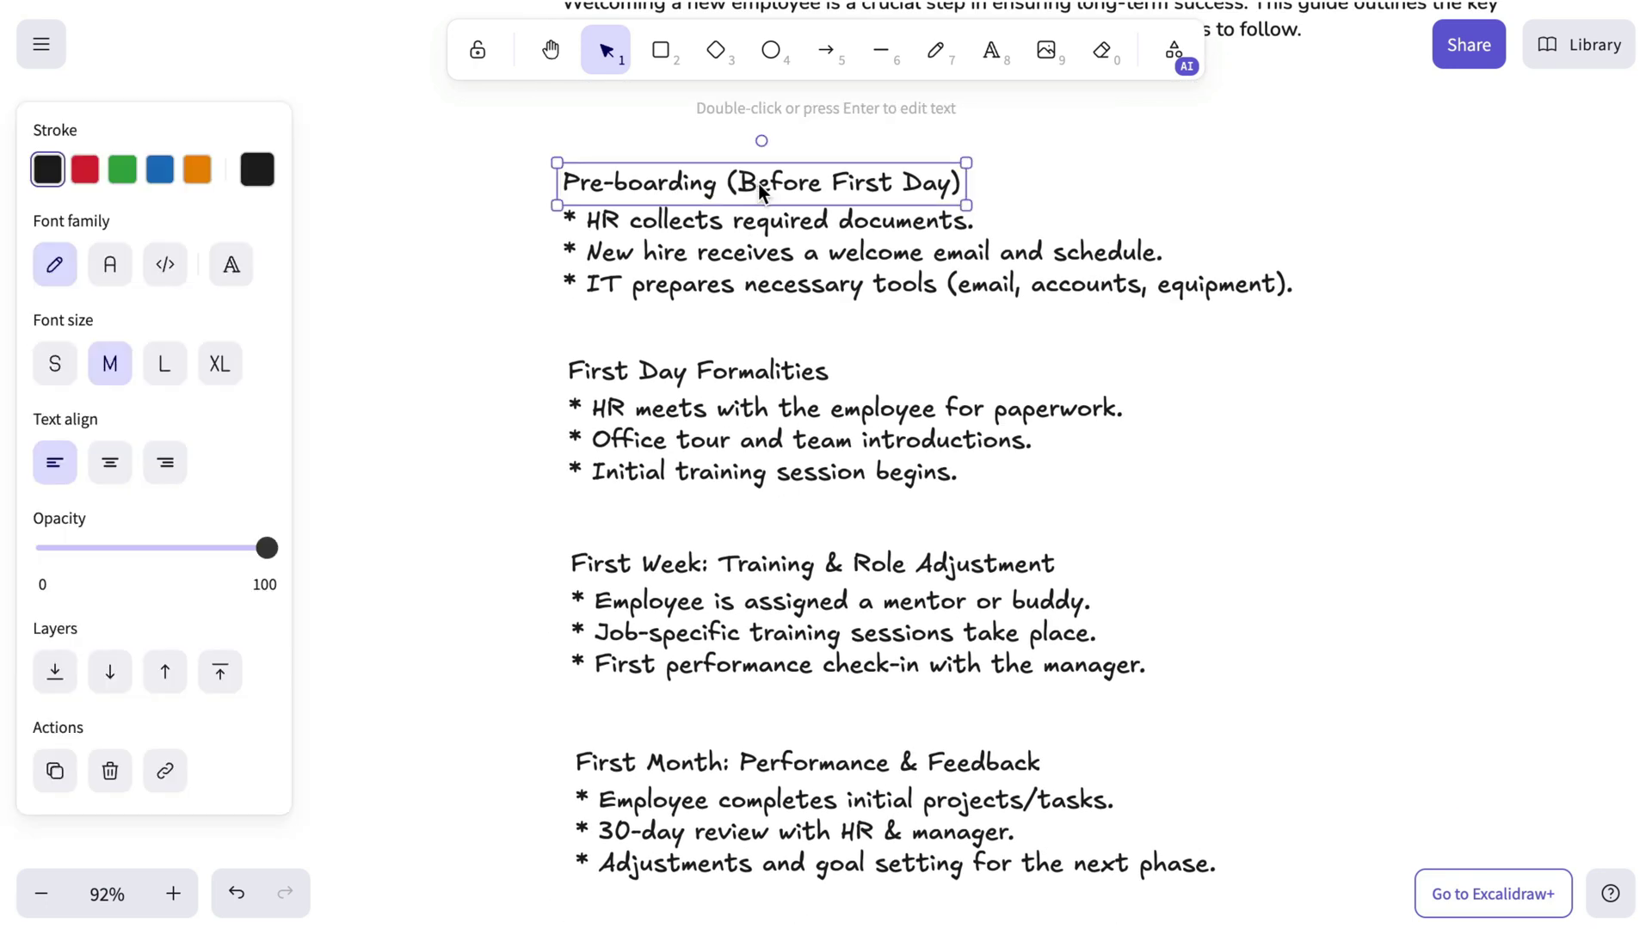
pyautogui.keyDown('shift'); pyautogui.click(715, 377); pyautogui.keyUp('shift')
pyautogui.keyDown('shift'); pyautogui.click(708, 558); pyautogui.keyUp('shift')
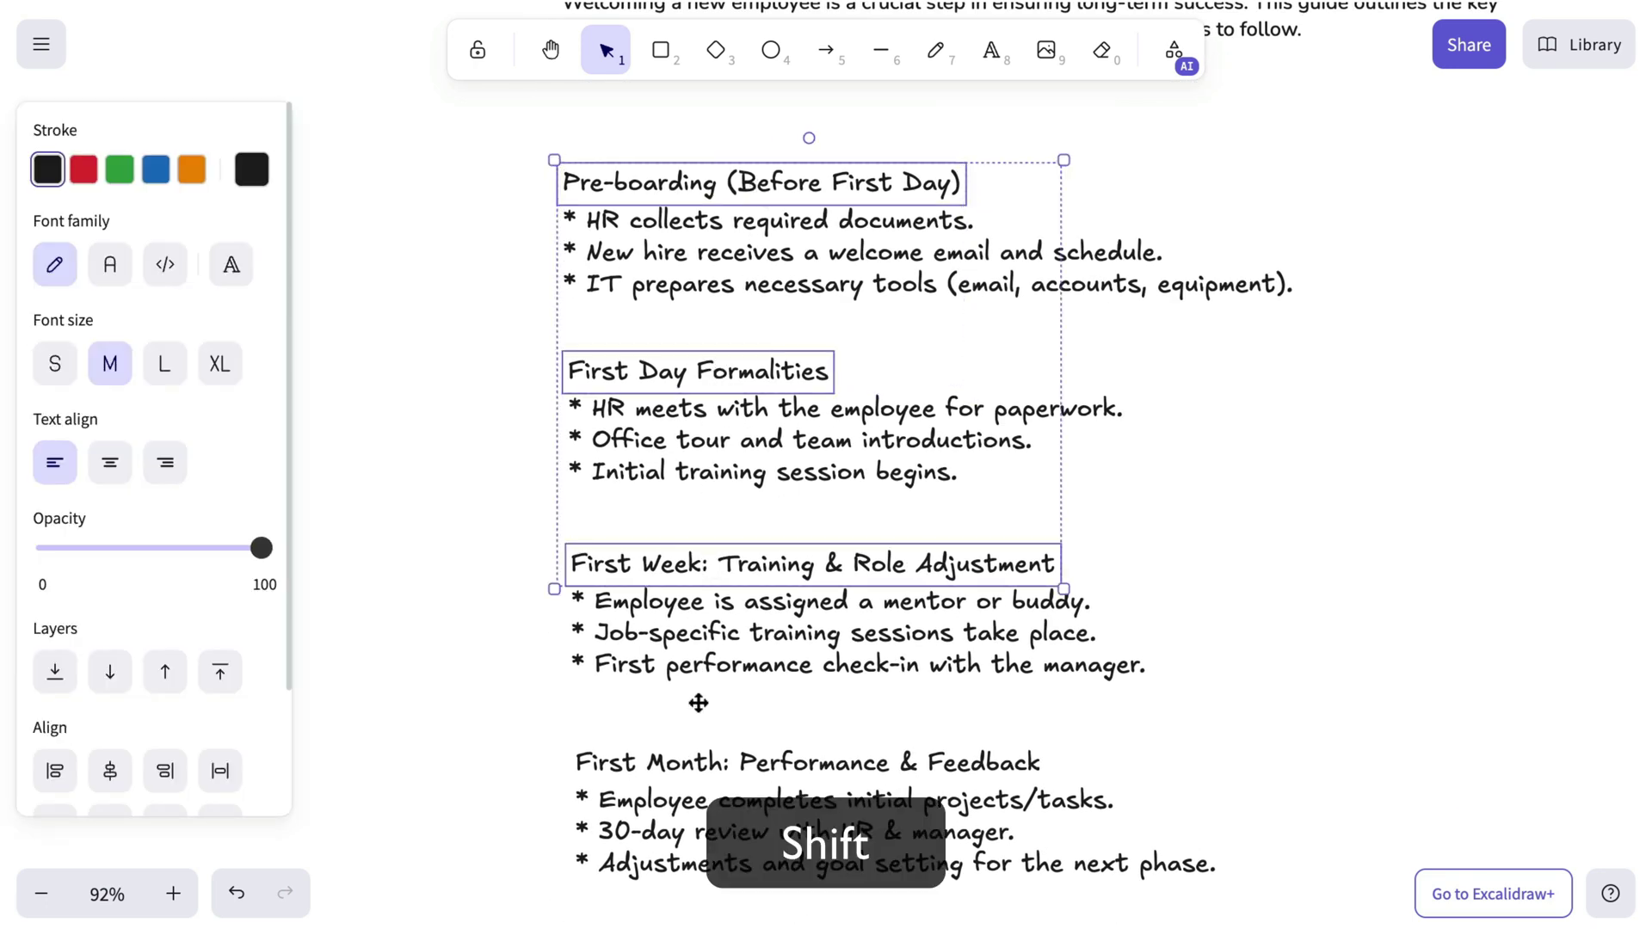
pyautogui.keyDown('shift'); pyautogui.click(695, 751); pyautogui.keyUp('shift')
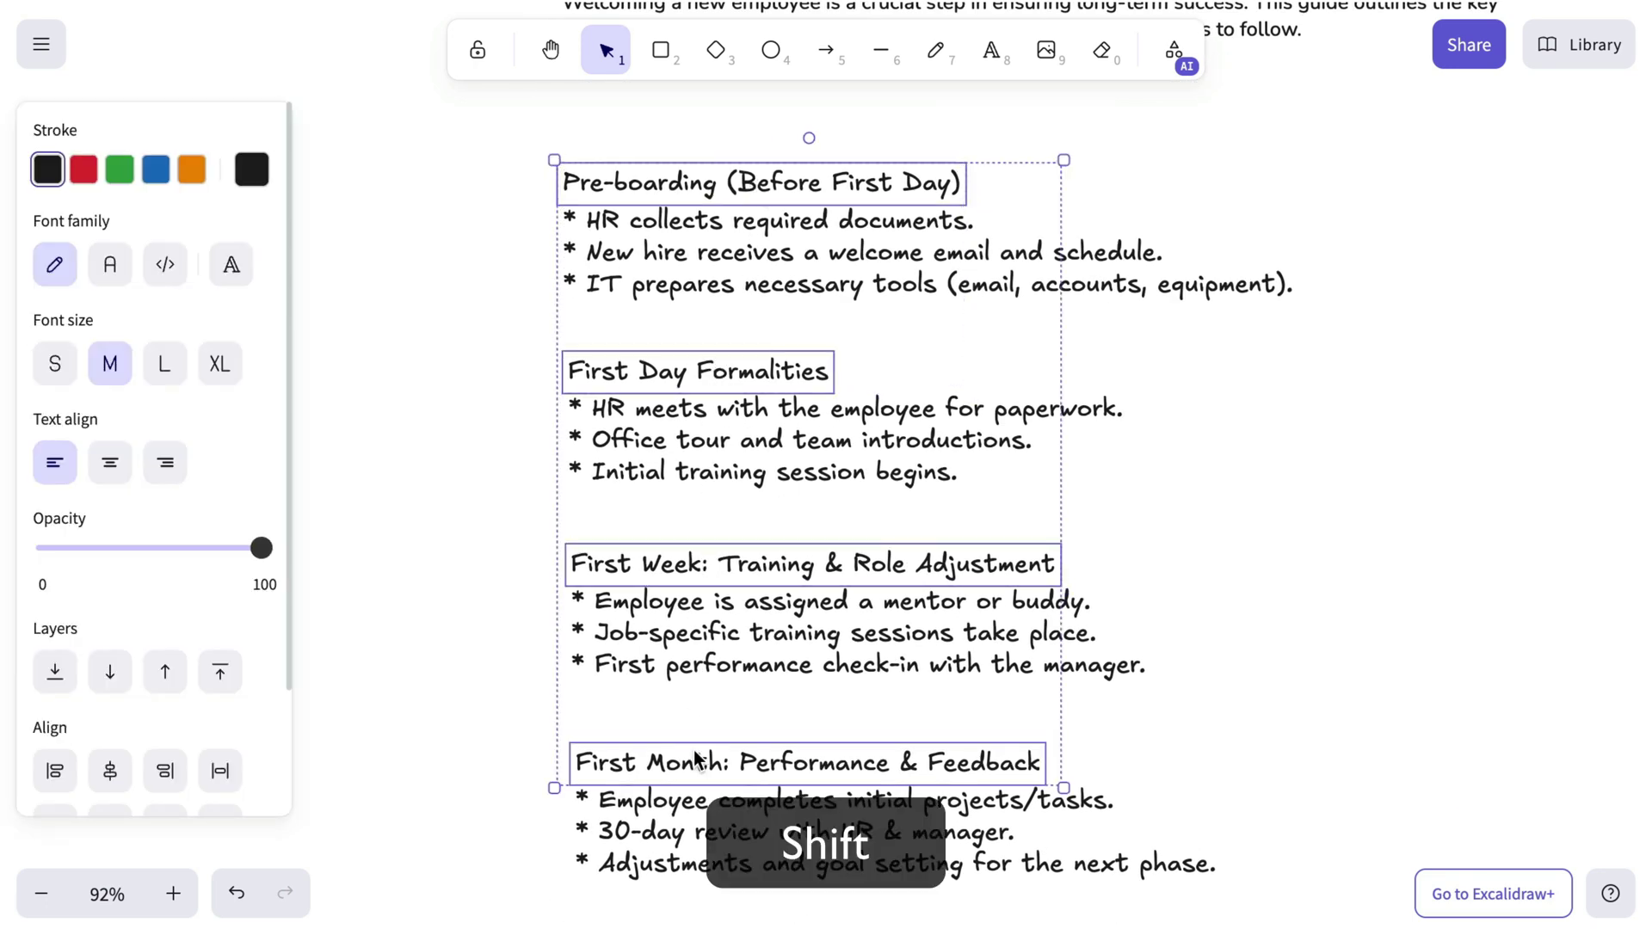
pyautogui.click(232, 268)
pyautogui.click(434, 384)
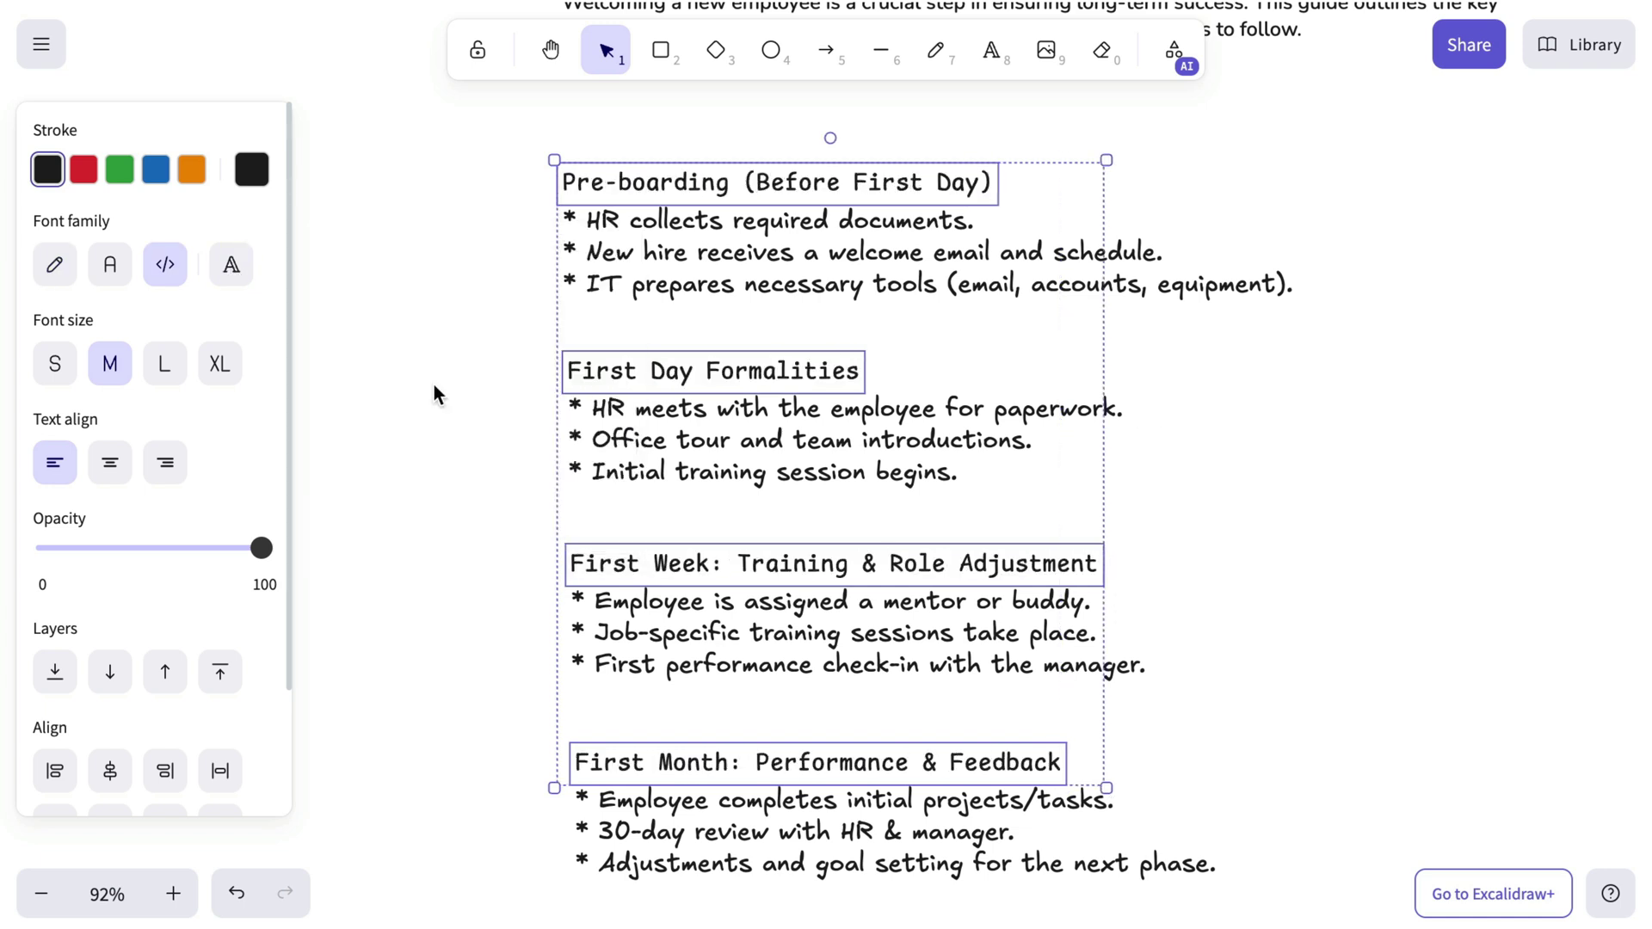
# Set all four bullet lists to the Normal sans-serif font at size S.
pyautogui.click(413, 316)
pyautogui.click(619, 293)
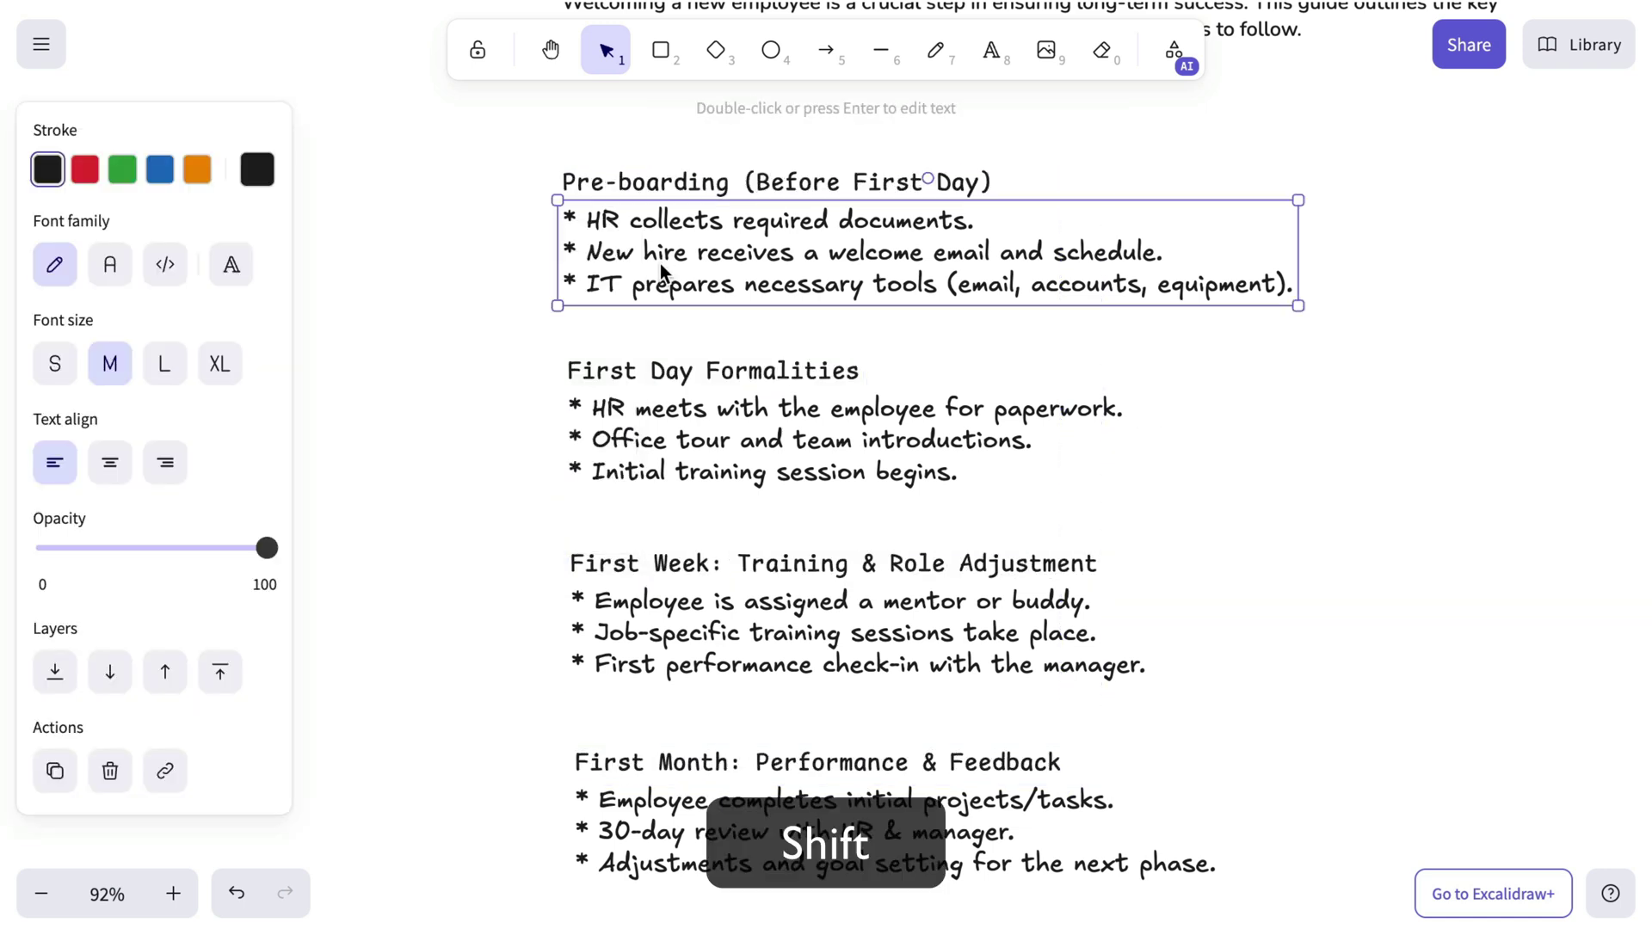
pyautogui.keyDown('shift'); pyautogui.click(659, 404); pyautogui.keyUp('shift')
pyautogui.keyDown('shift'); pyautogui.click(641, 625); pyautogui.keyUp('shift')
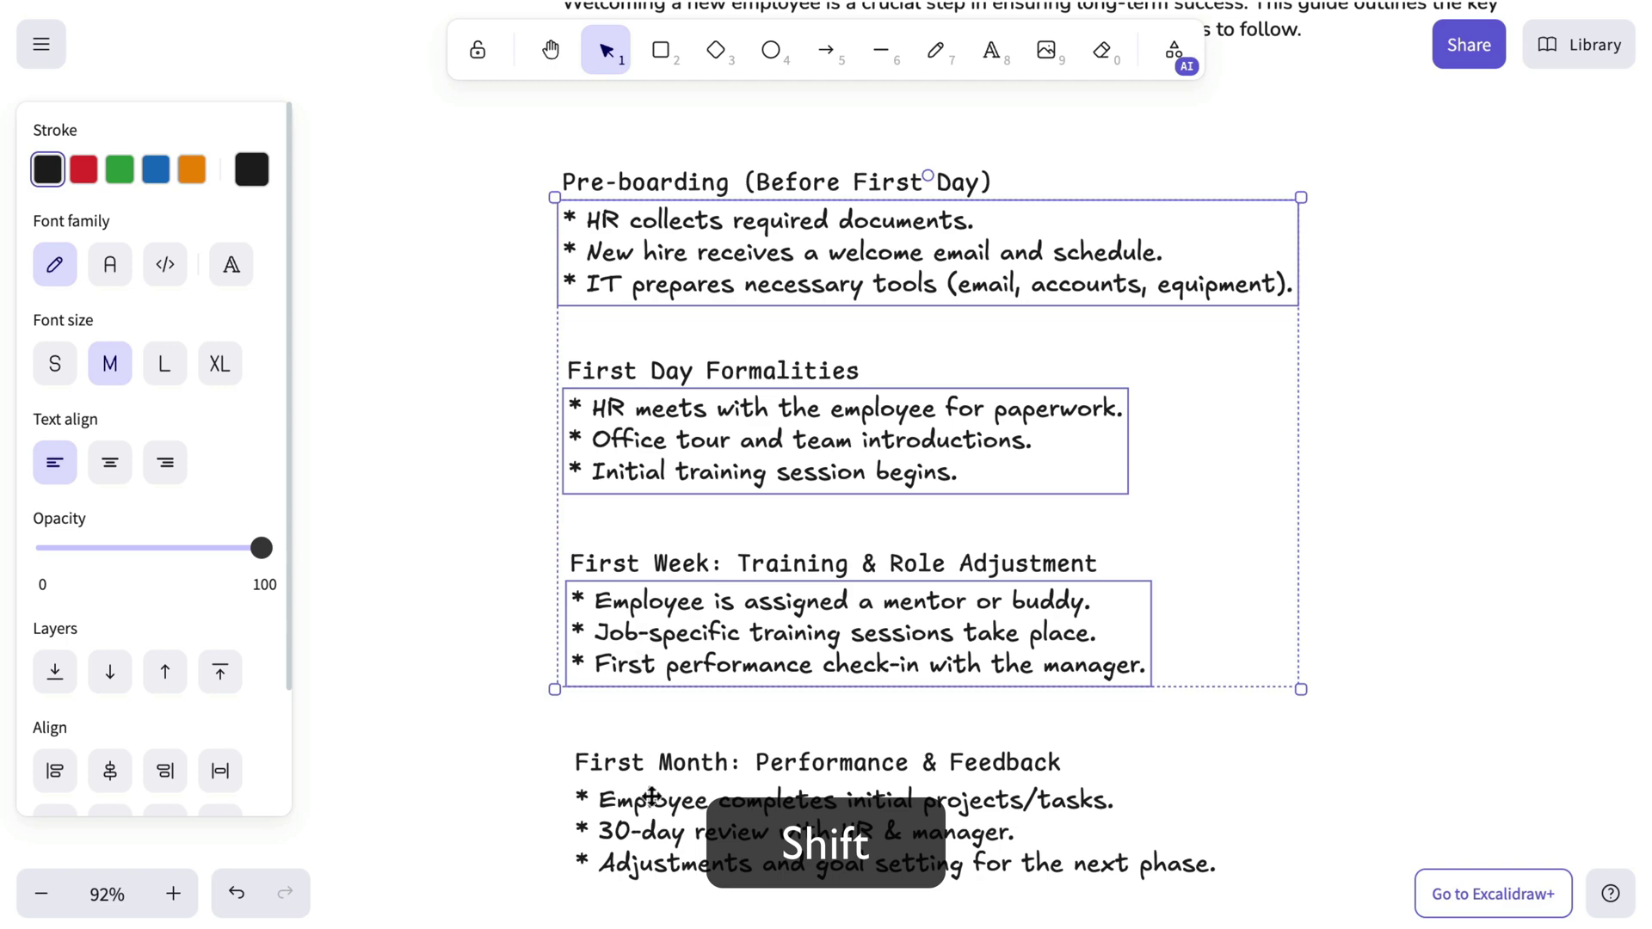
pyautogui.keyDown('shift'); pyautogui.click(653, 813); pyautogui.keyUp('shift')
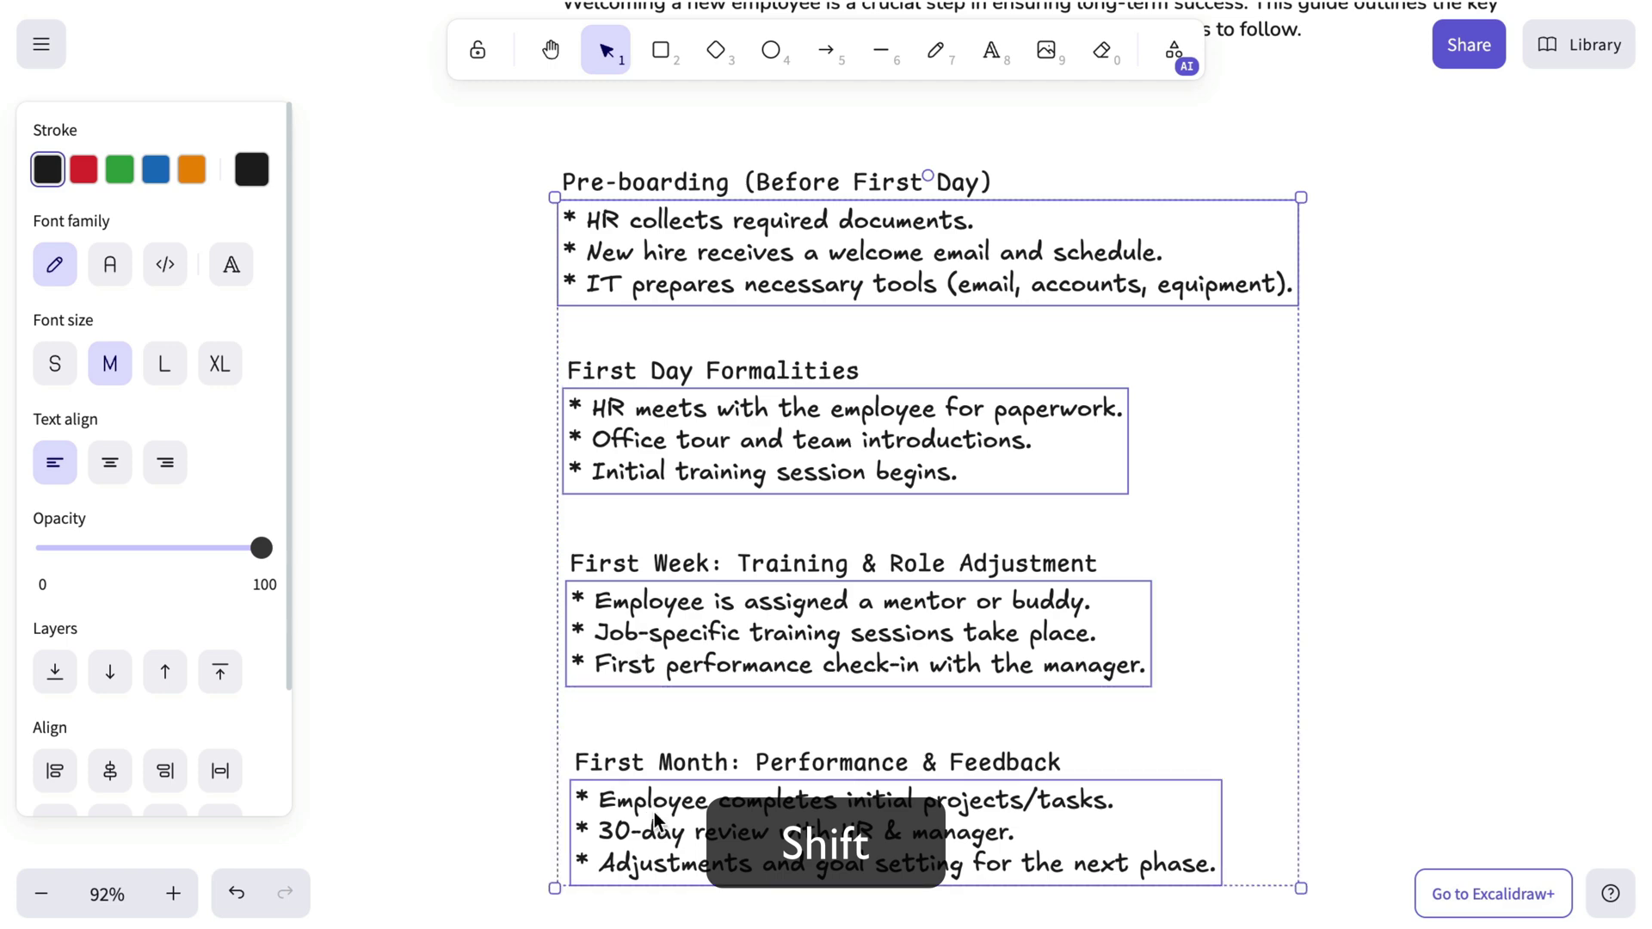
pyautogui.click(113, 265)
pyautogui.click(54, 365)
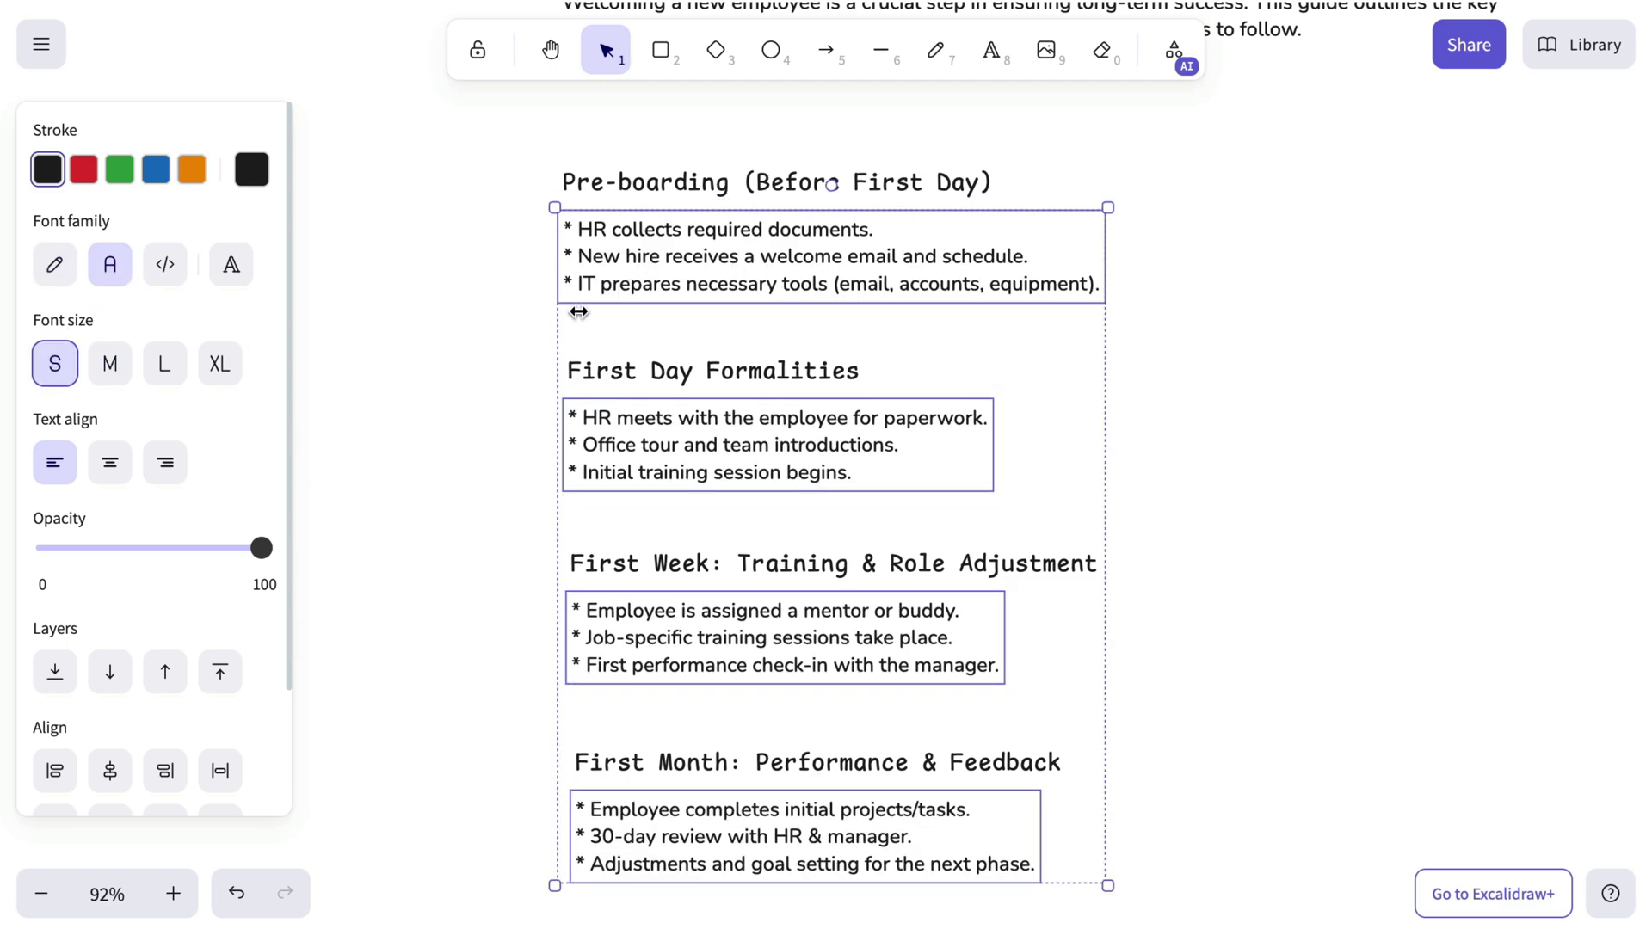
pyautogui.click(1078, 458)
pyautogui.scroll(1, 1078, 459)
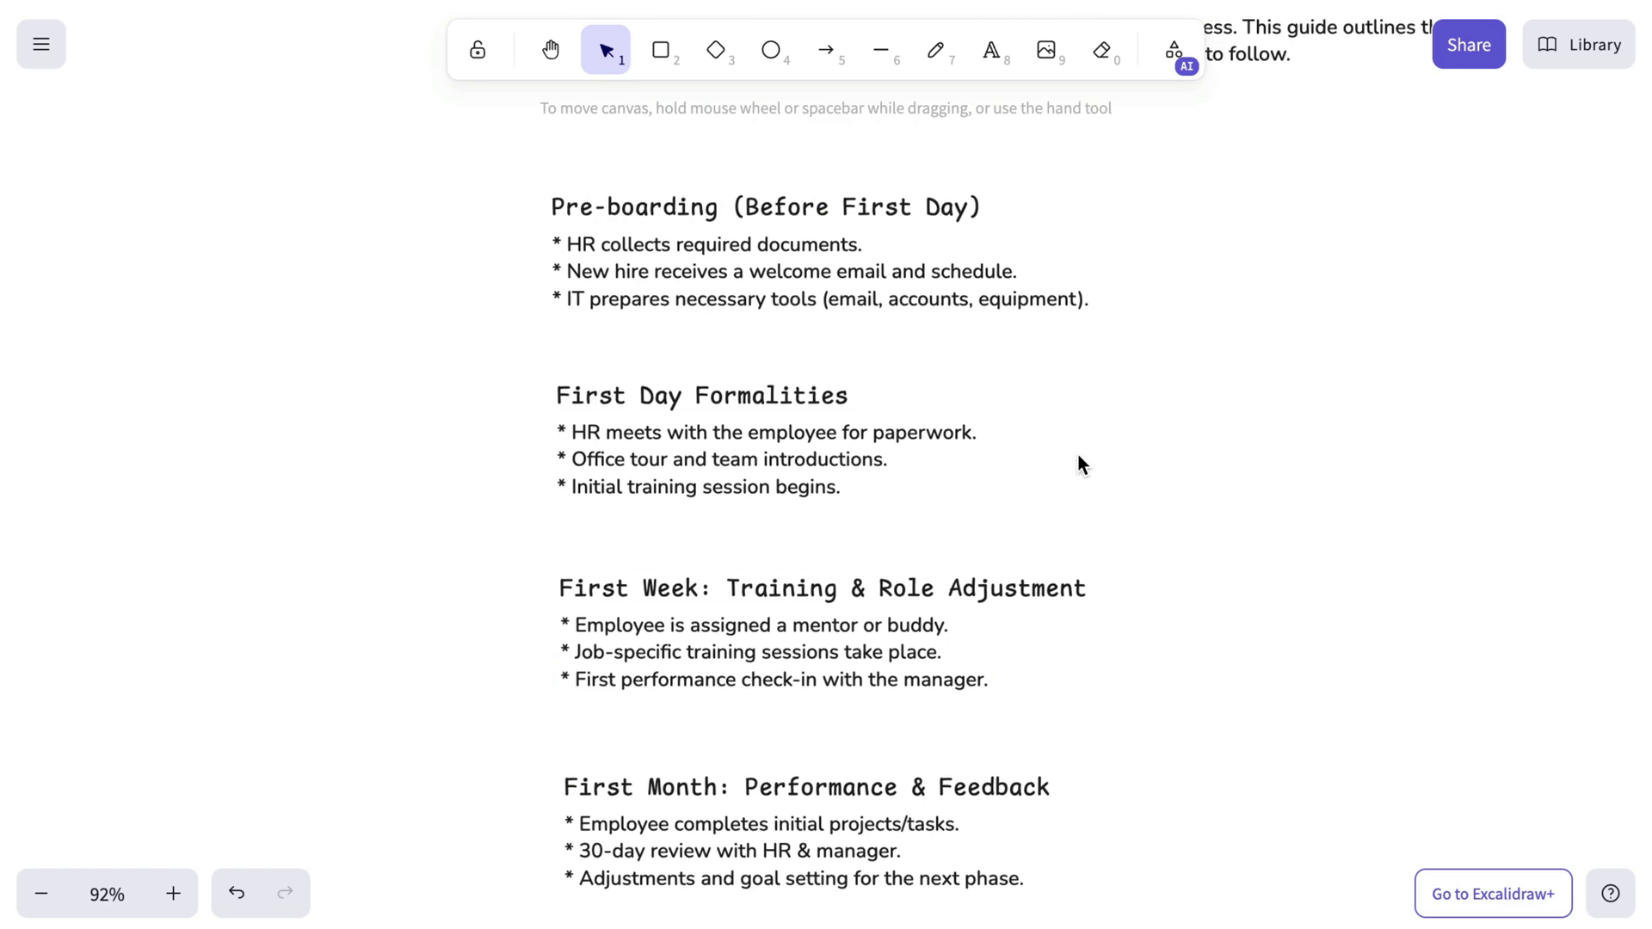
# Switch all the flowchart labels to the Comic Shanns font.
pyautogui.scroll(-2, 1078, 460)
pyautogui.click(825, 246)
pyautogui.keyDown('shift'); pyautogui.click(774, 413); pyautogui.keyUp('shift')
pyautogui.keyDown('shift'); pyautogui.click(874, 601); pyautogui.keyUp('shift')
pyautogui.keyDown('shift'); pyautogui.click(929, 796); pyautogui.keyUp('shift')
pyautogui.press('Escape')
pyautogui.scroll(-8, 1039, 721)
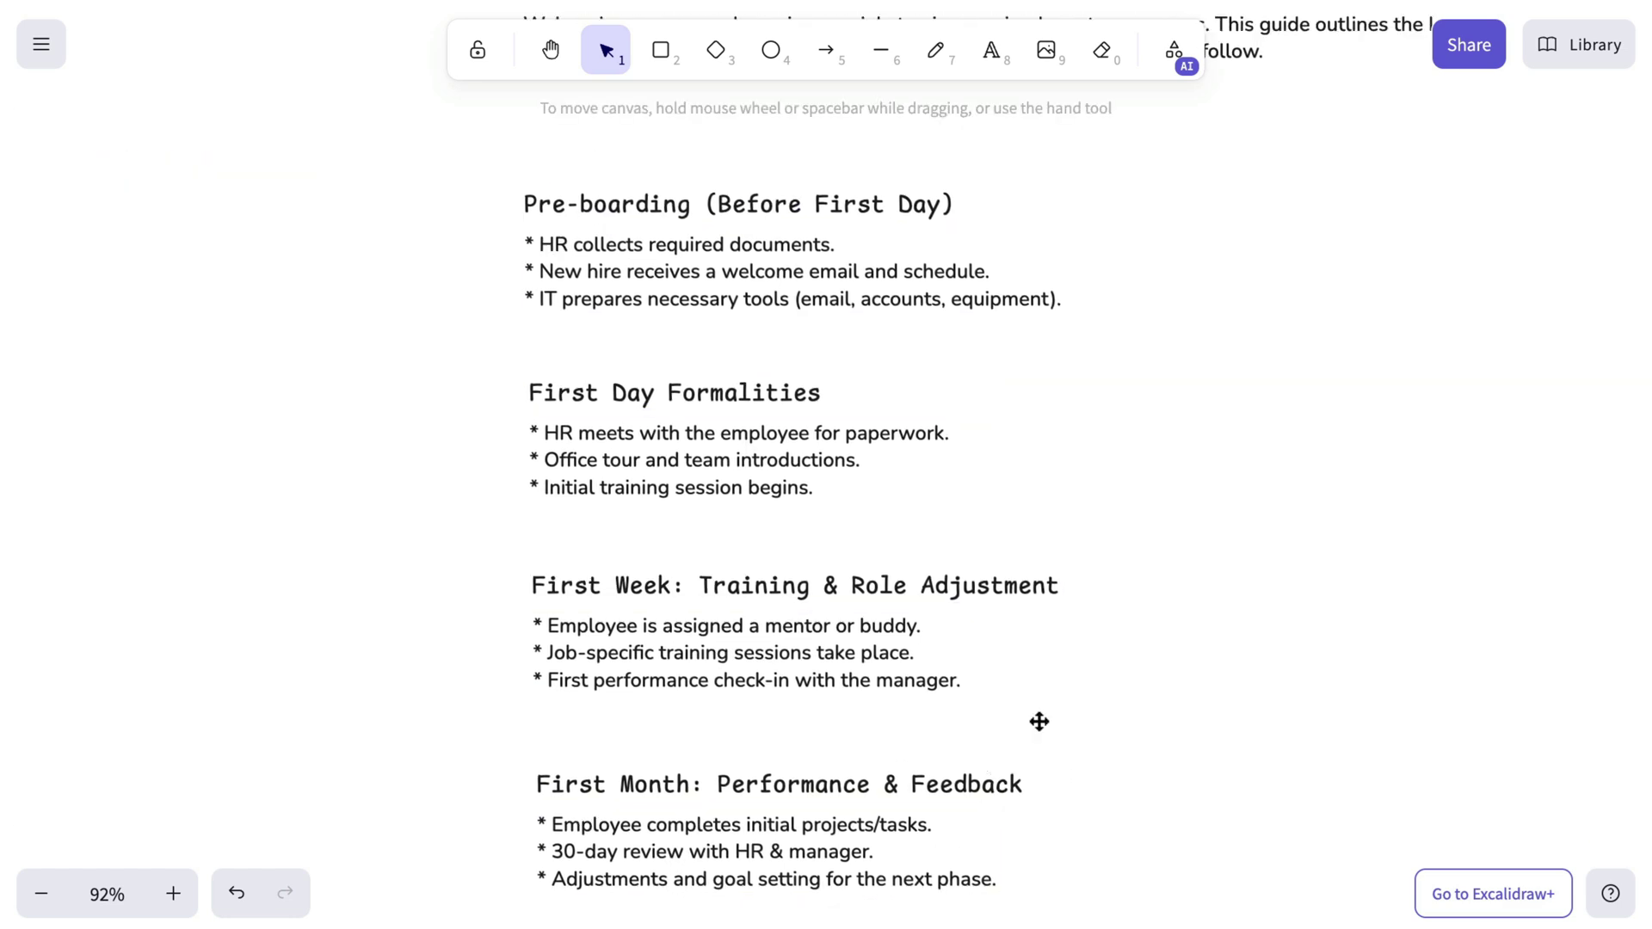
pyautogui.keyDown('ctrl'); pyautogui.scroll(-1, 158, 196); pyautogui.keyUp('ctrl')
pyautogui.moveTo(159, 195); pyautogui.dragTo(1489, 808)
pyautogui.scroll(-5, 179, 428)
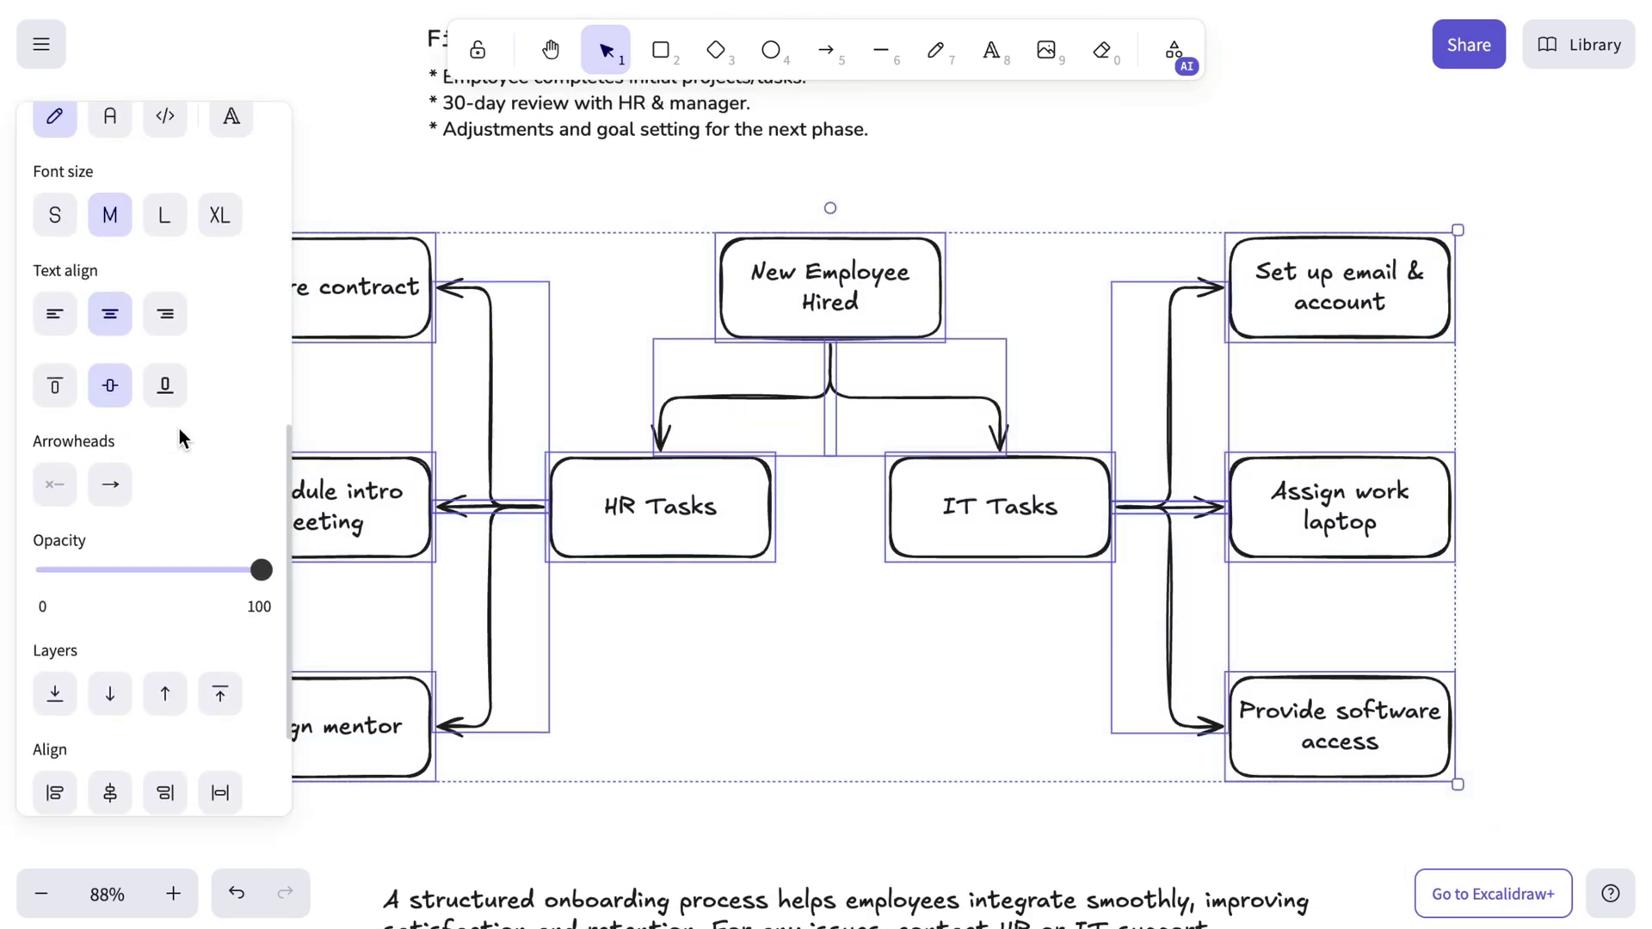
pyautogui.scroll(3, 179, 429)
pyautogui.click(230, 269)
pyautogui.click(435, 372)
# Shrink the whole flowchart and nudge it into position.
pyautogui.hscroll(-2, 759, 505)
pyautogui.moveTo(1597, 780); pyautogui.dragTo(1437, 653)
pyautogui.click(1407, 735)
pyautogui.keyDown('ctrl'); pyautogui.scroll(-3, 1407, 735); pyautogui.keyUp('ctrl')
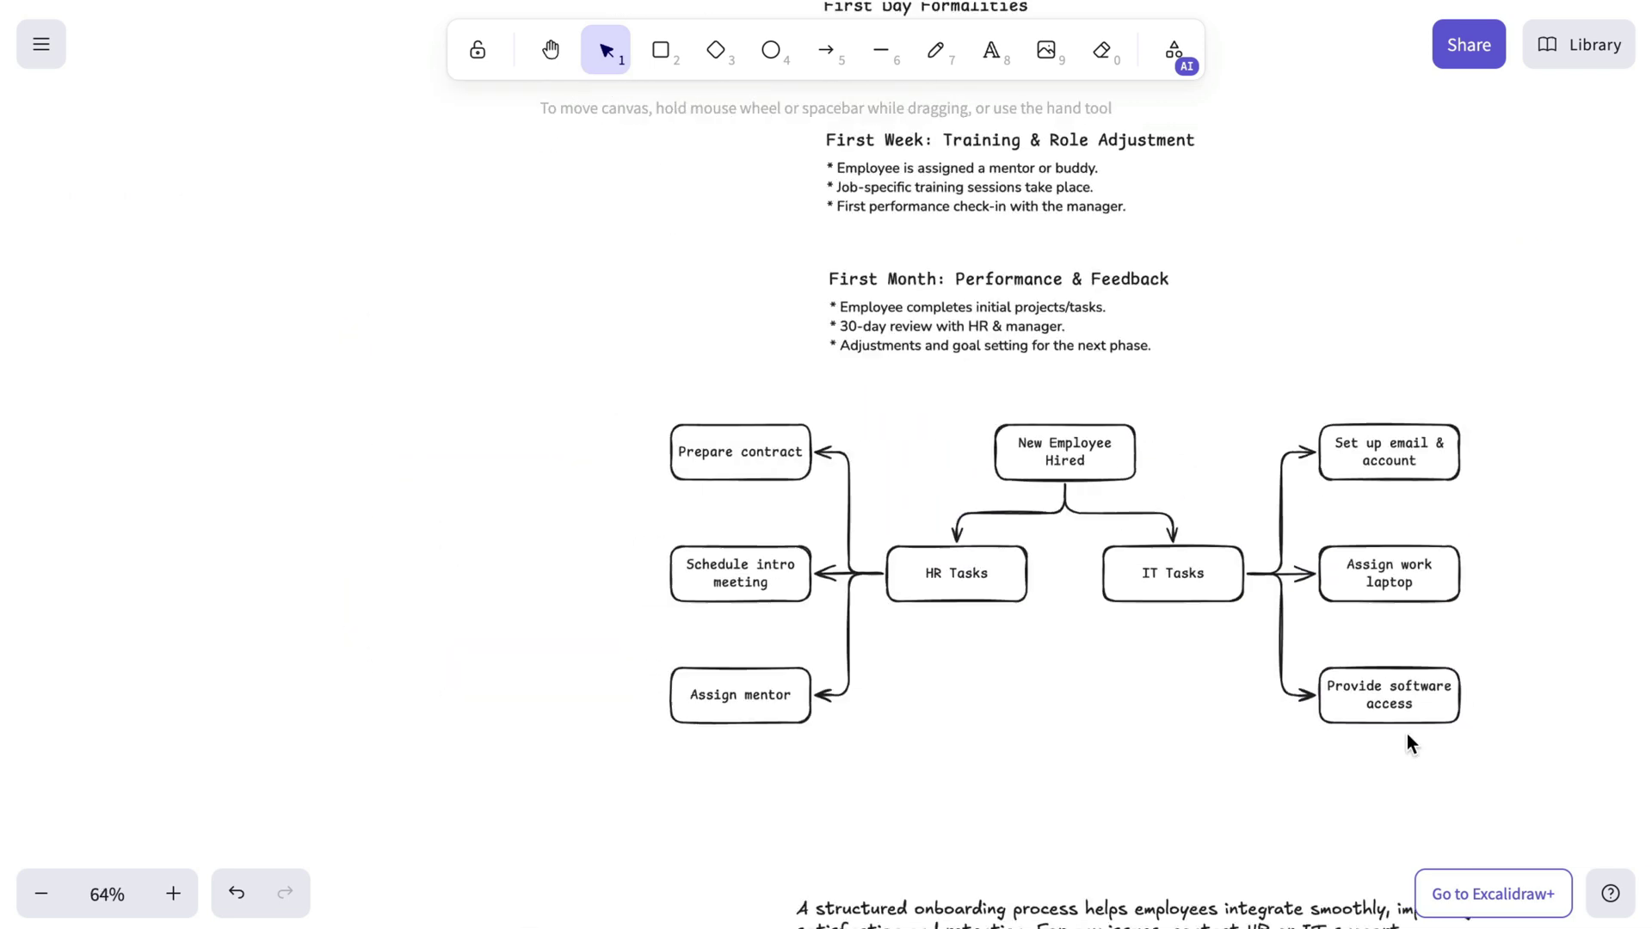
pyautogui.keyDown('ctrl'); pyautogui.scroll(-2, 608, 464); pyautogui.keyUp('ctrl')
pyautogui.moveTo(608, 464); pyautogui.dragTo(1359, 757)
pyautogui.moveTo(1295, 733); pyautogui.dragTo(1309, 723)
pyautogui.click(1279, 808)
pyautogui.scroll(-3, 1082, 695)
pyautogui.keyDown('ctrl'); pyautogui.scroll(5, 1083, 695); pyautogui.keyUp('ctrl')
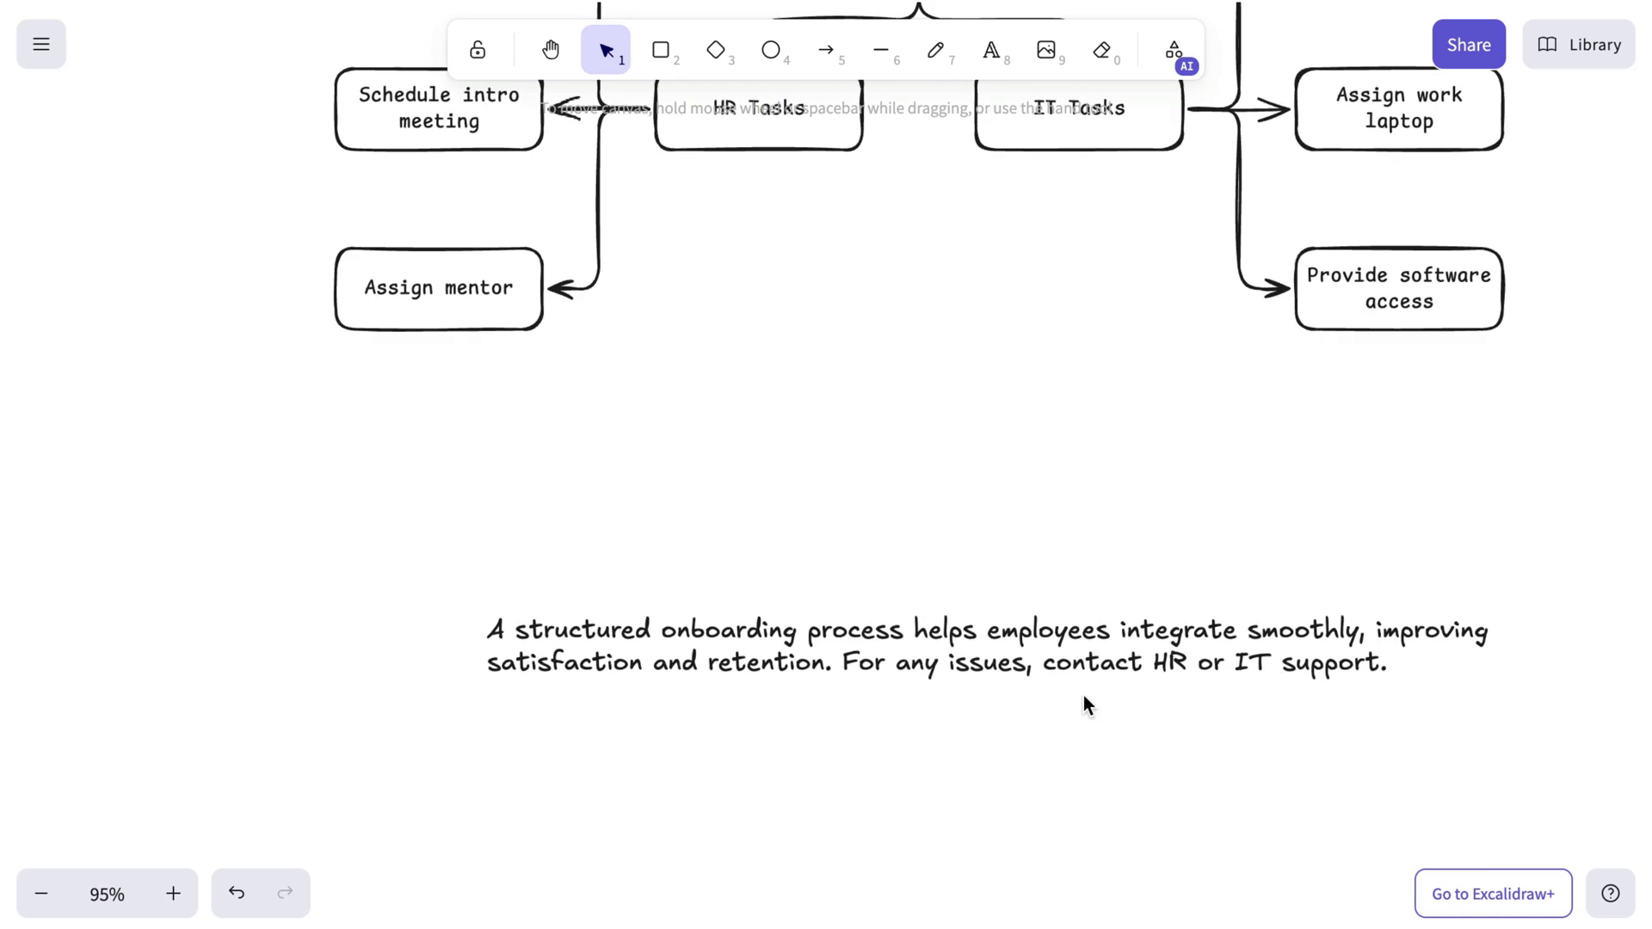
# Set the closing note to Normal font size S and move it up under the flowchart.
pyautogui.click(1082, 695)
pyautogui.click(111, 269)
pyautogui.click(52, 362)
pyautogui.moveTo(895, 654); pyautogui.dragTo(872, 443)
pyautogui.click(881, 686)
# Move the guide's text blocks up to close the gap.
pyautogui.scroll(2, 880, 687)
pyautogui.keyDown('ctrl'); pyautogui.scroll(-3, 880, 686); pyautogui.keyUp('ctrl')
pyautogui.scroll(6, 881, 679)
pyautogui.scroll(-1, 881, 680)
pyautogui.moveTo(553, 265); pyautogui.dragTo(1039, 827)
pyautogui.moveTo(843, 640); pyautogui.dragTo(843, 594)
pyautogui.click(1237, 561)
# Move the flowchart and closing note up to follow the text blocks.
pyautogui.scroll(-2, 1236, 560)
pyautogui.scroll(-2, 1236, 560)
pyautogui.moveTo(405, 408); pyautogui.dragTo(1195, 730)
pyautogui.moveTo(1209, 725); pyautogui.dragTo(1210, 689)
pyautogui.click(1161, 652)
pyautogui.scroll(-3, 1076, 590)
pyautogui.moveTo(1076, 590); pyautogui.dragTo(1076, 550)
pyautogui.click(1111, 726)
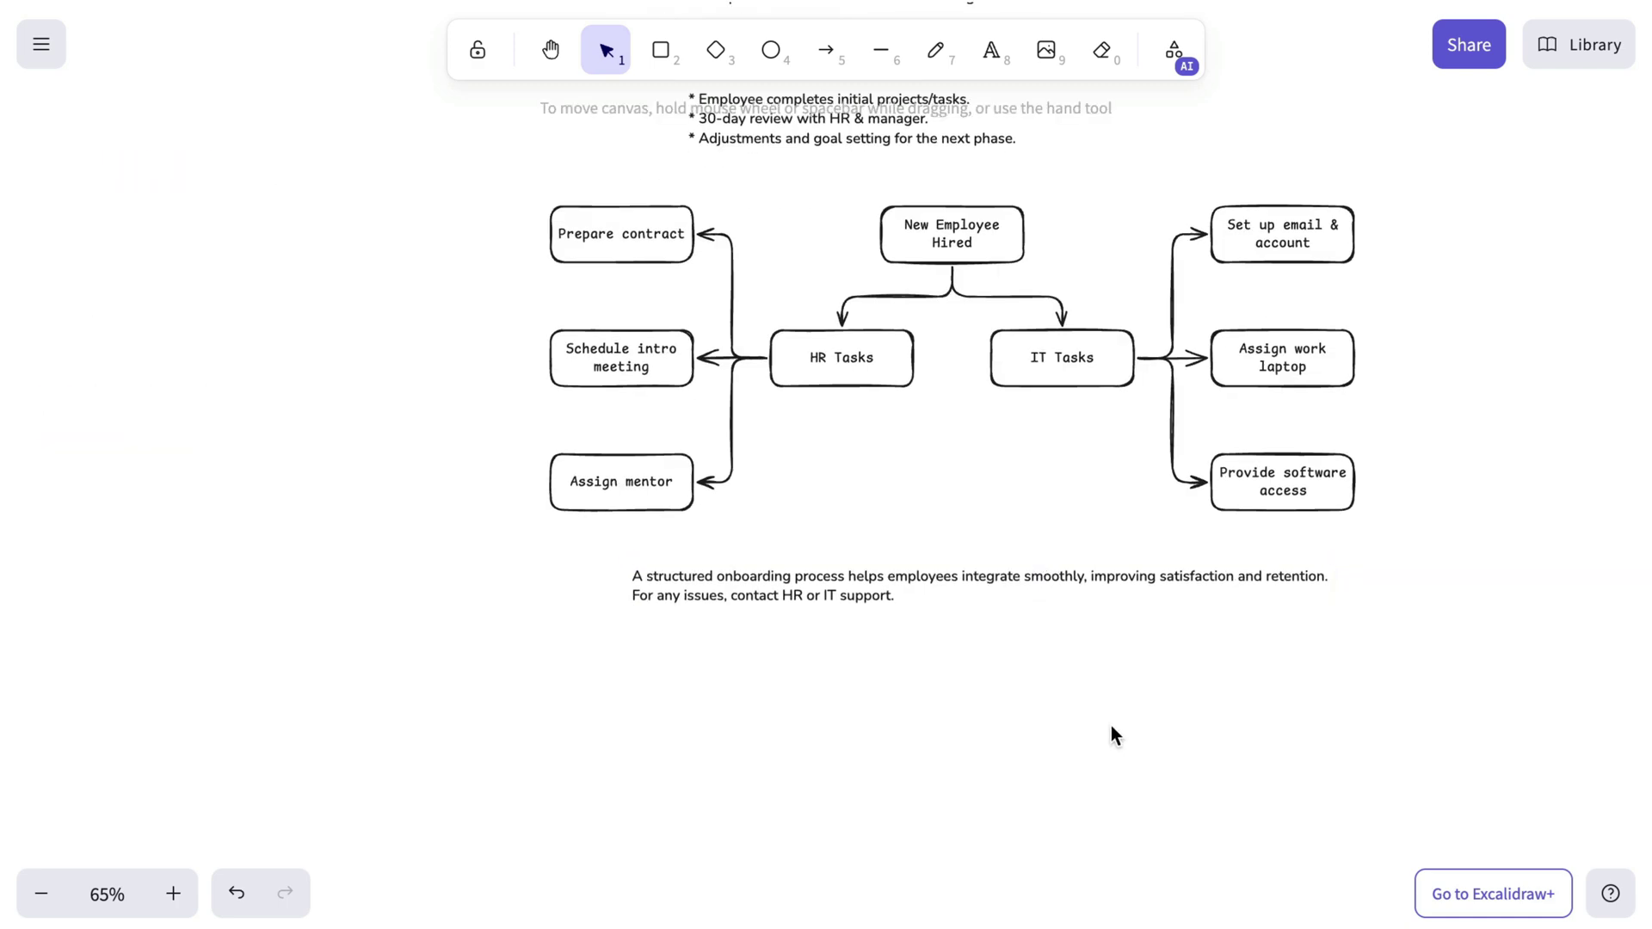
pyautogui.keyDown('ctrl'); pyautogui.scroll(-4, 1111, 731); pyautogui.keyUp('ctrl')
pyautogui.keyDown('ctrl'); pyautogui.scroll(1, 1111, 731); pyautogui.keyUp('ctrl')
pyautogui.scroll(5, 1111, 731)
pyautogui.scroll(-5, 1112, 726)
pyautogui.keyDown('ctrl'); pyautogui.scroll(4, 1023, 353); pyautogui.keyUp('ctrl')
pyautogui.scroll(-5, 1024, 353)
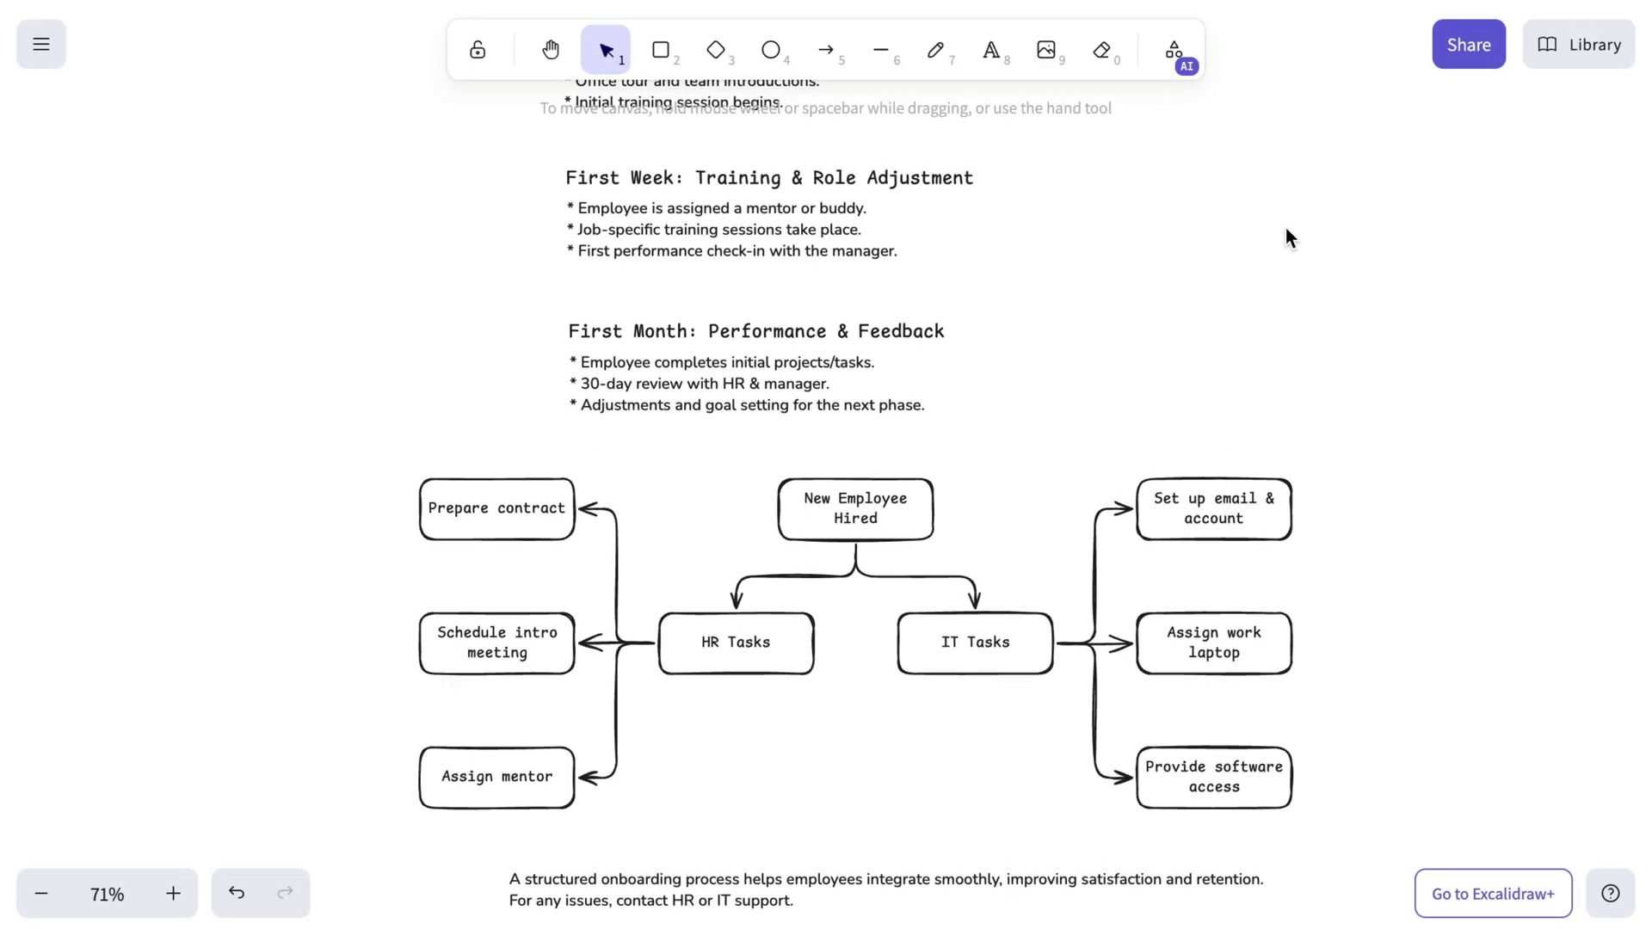
# Search the public library directory for 'computer' and add Network topology icons.
pyautogui.click(1557, 42)
pyautogui.click(1352, 578)
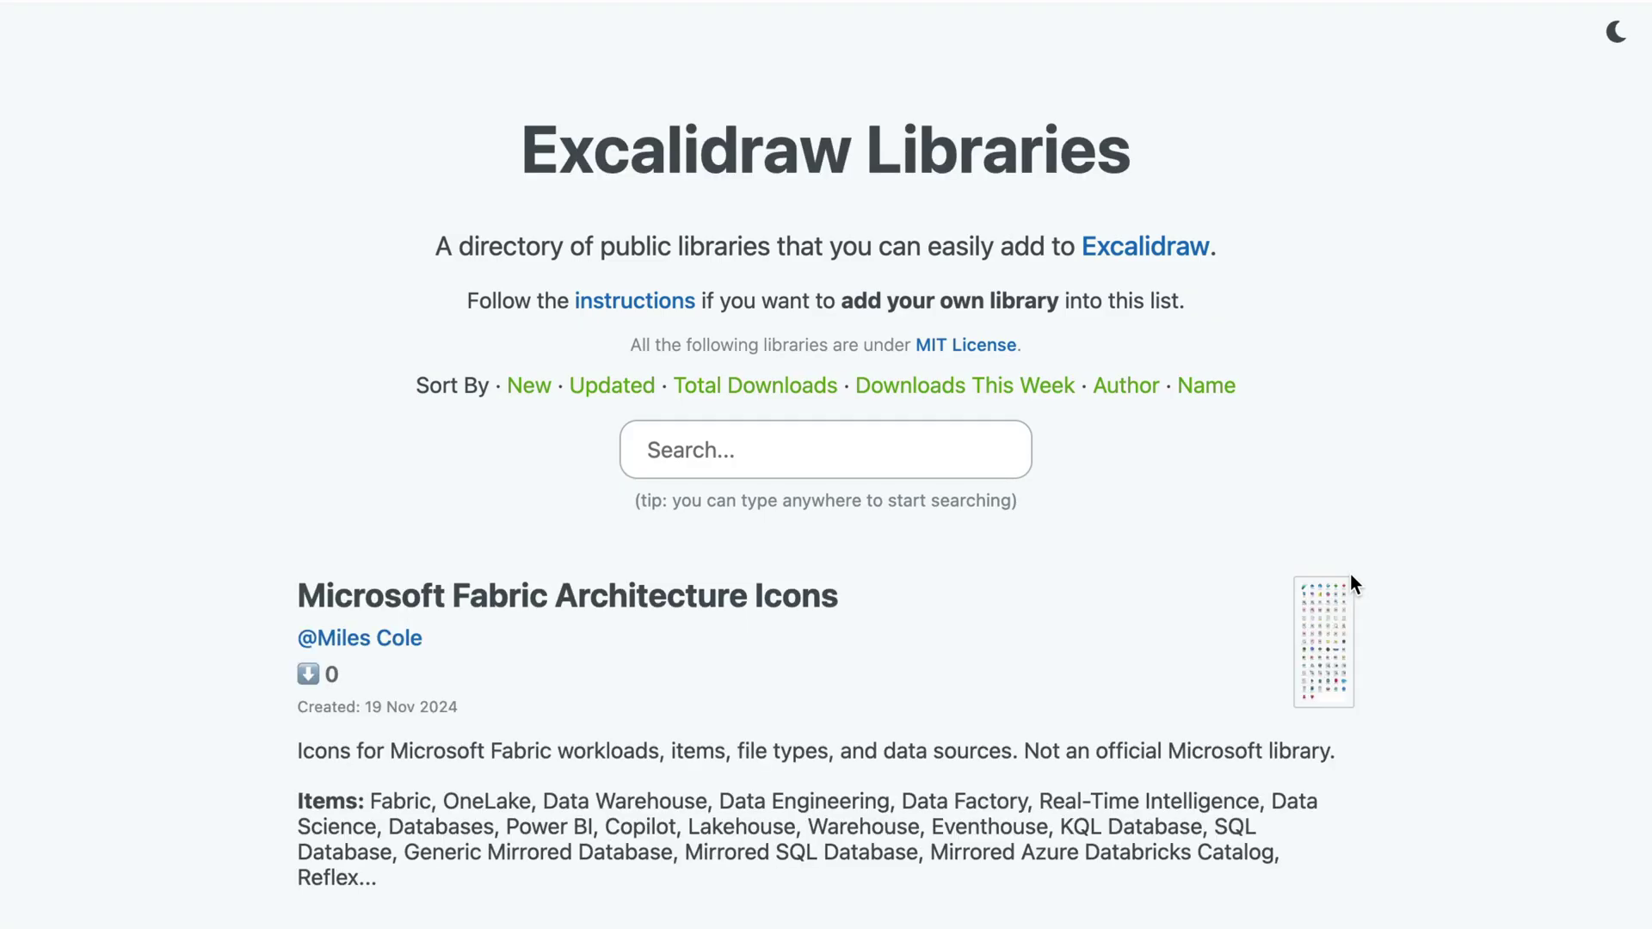
pyautogui.click(806, 448)
pyautogui.write('computer')
pyautogui.scroll(-8, 826, 465)
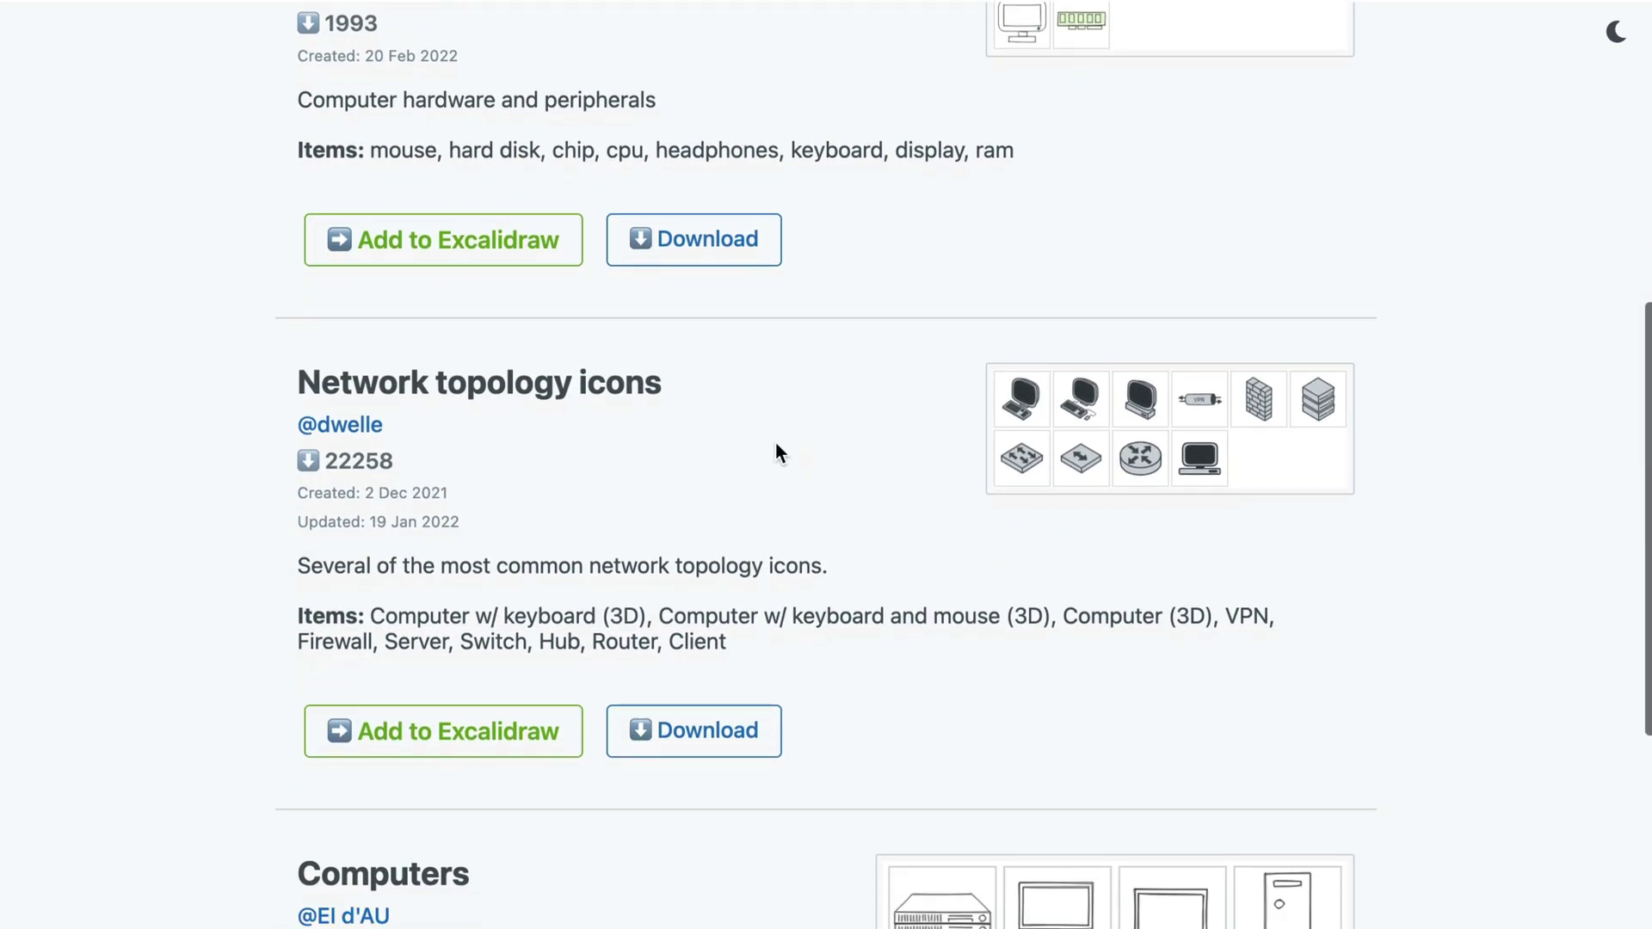
pyautogui.click(456, 736)
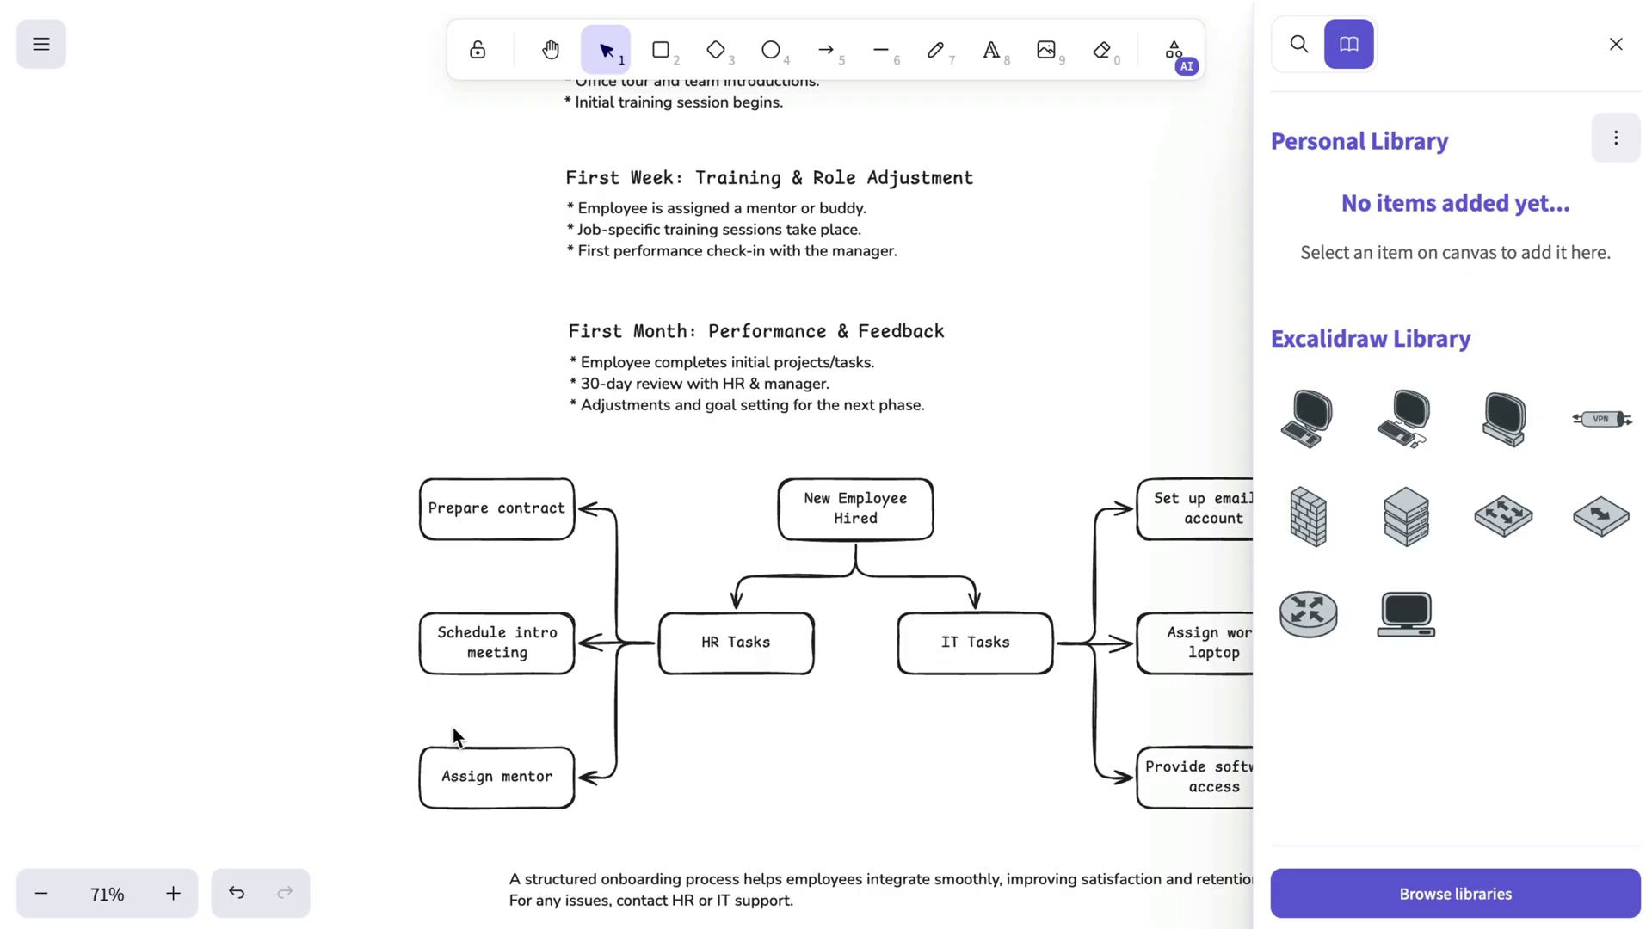
# Insert the computer icon, shrink it, and position it just below IT Tasks.
pyautogui.click(1408, 621)
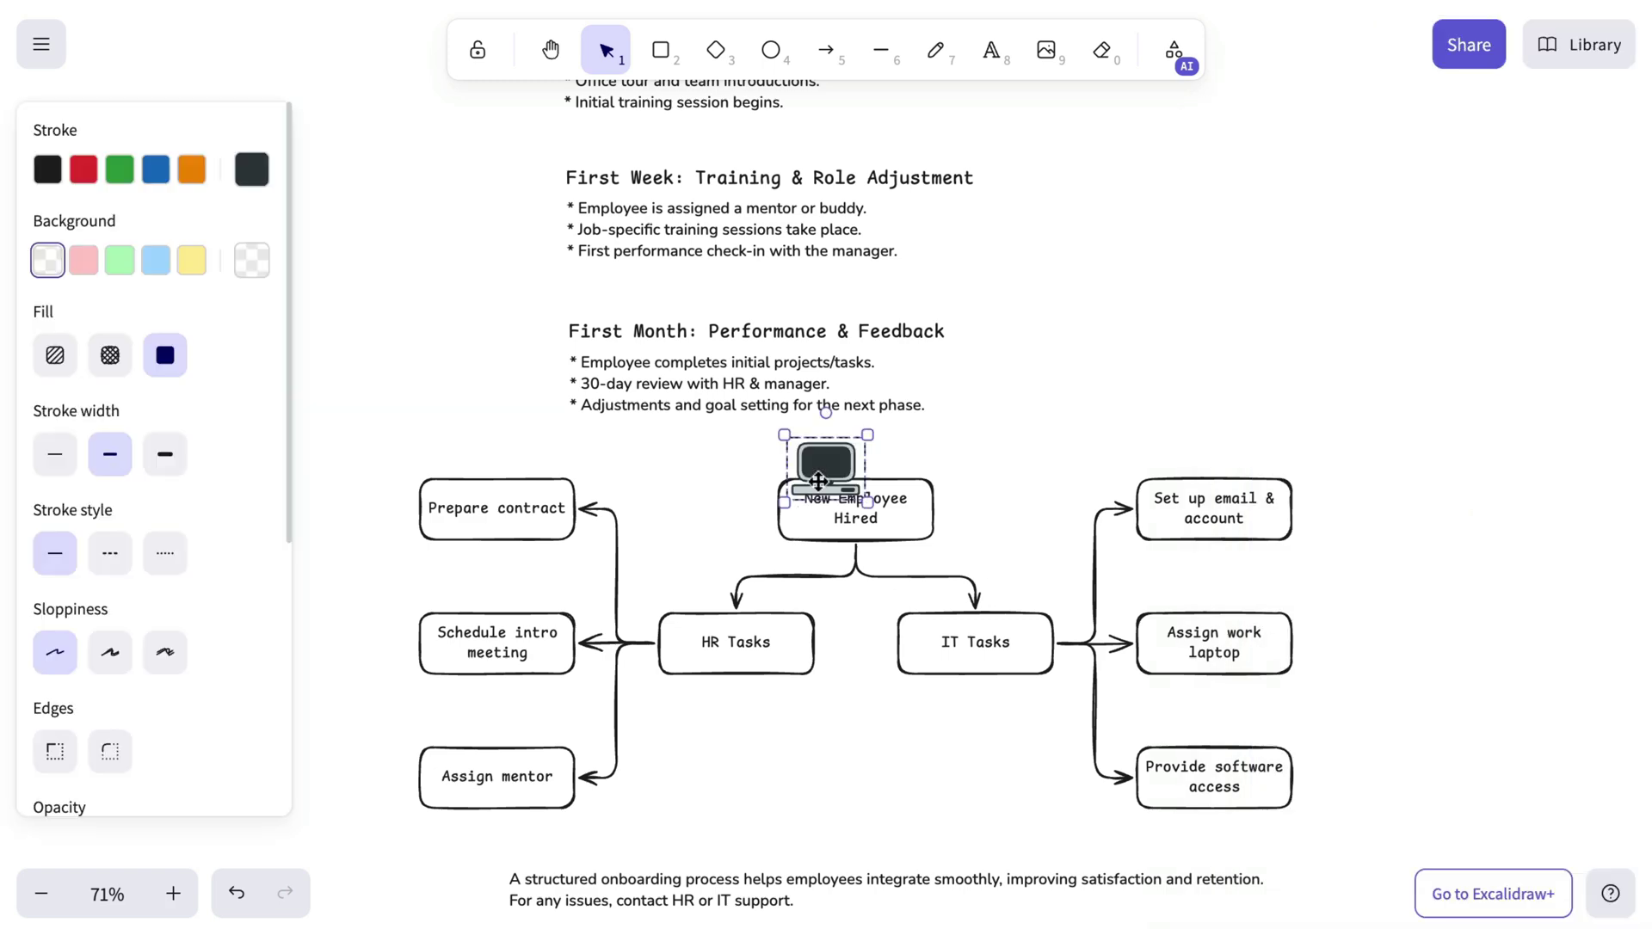
pyautogui.moveTo(819, 471); pyautogui.dragTo(975, 710)
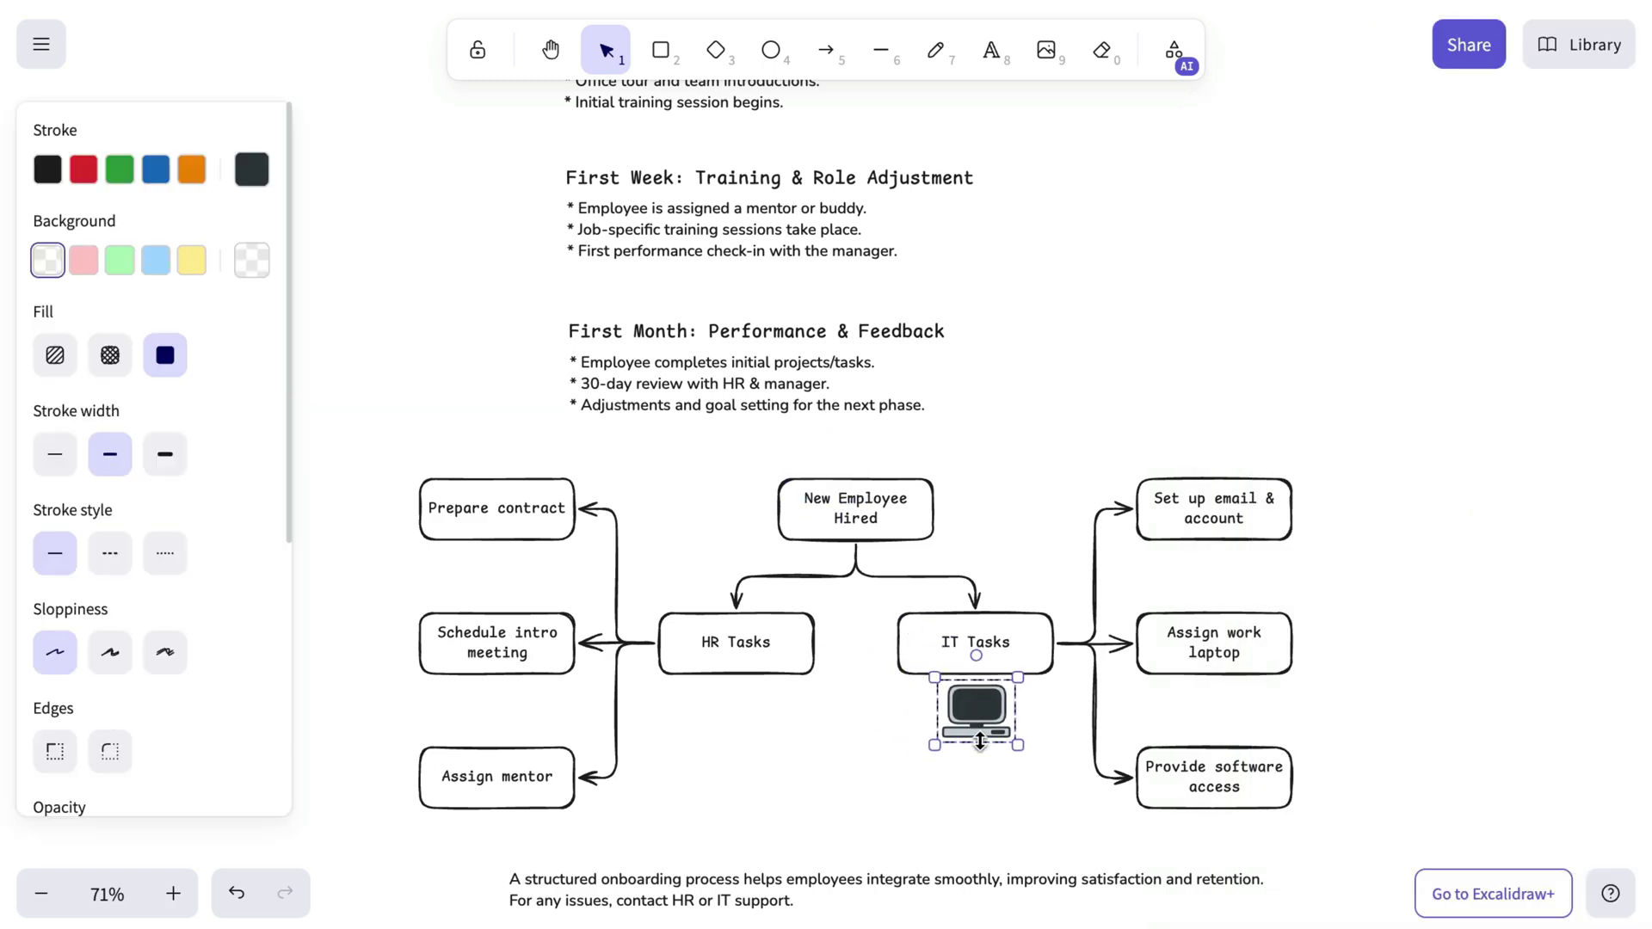
pyautogui.scroll(5, 976, 737)
pyautogui.moveTo(911, 716); pyautogui.dragTo(933, 705)
pyautogui.moveTo(992, 642); pyautogui.dragTo(974, 655)
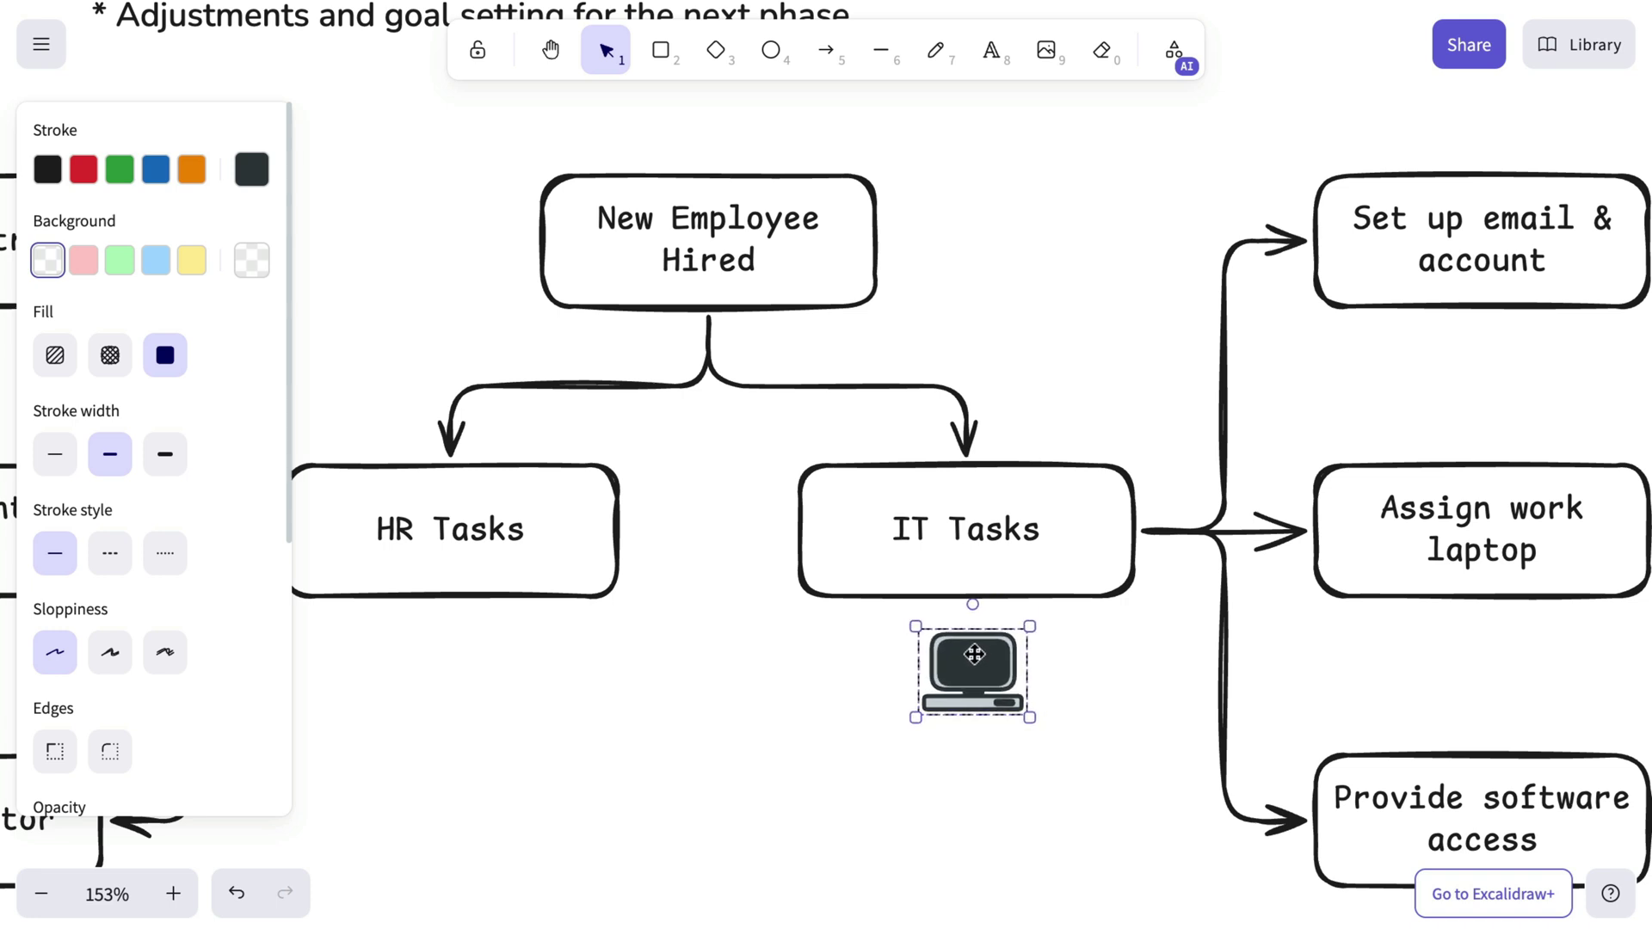
pyautogui.scroll(-3, 973, 656)
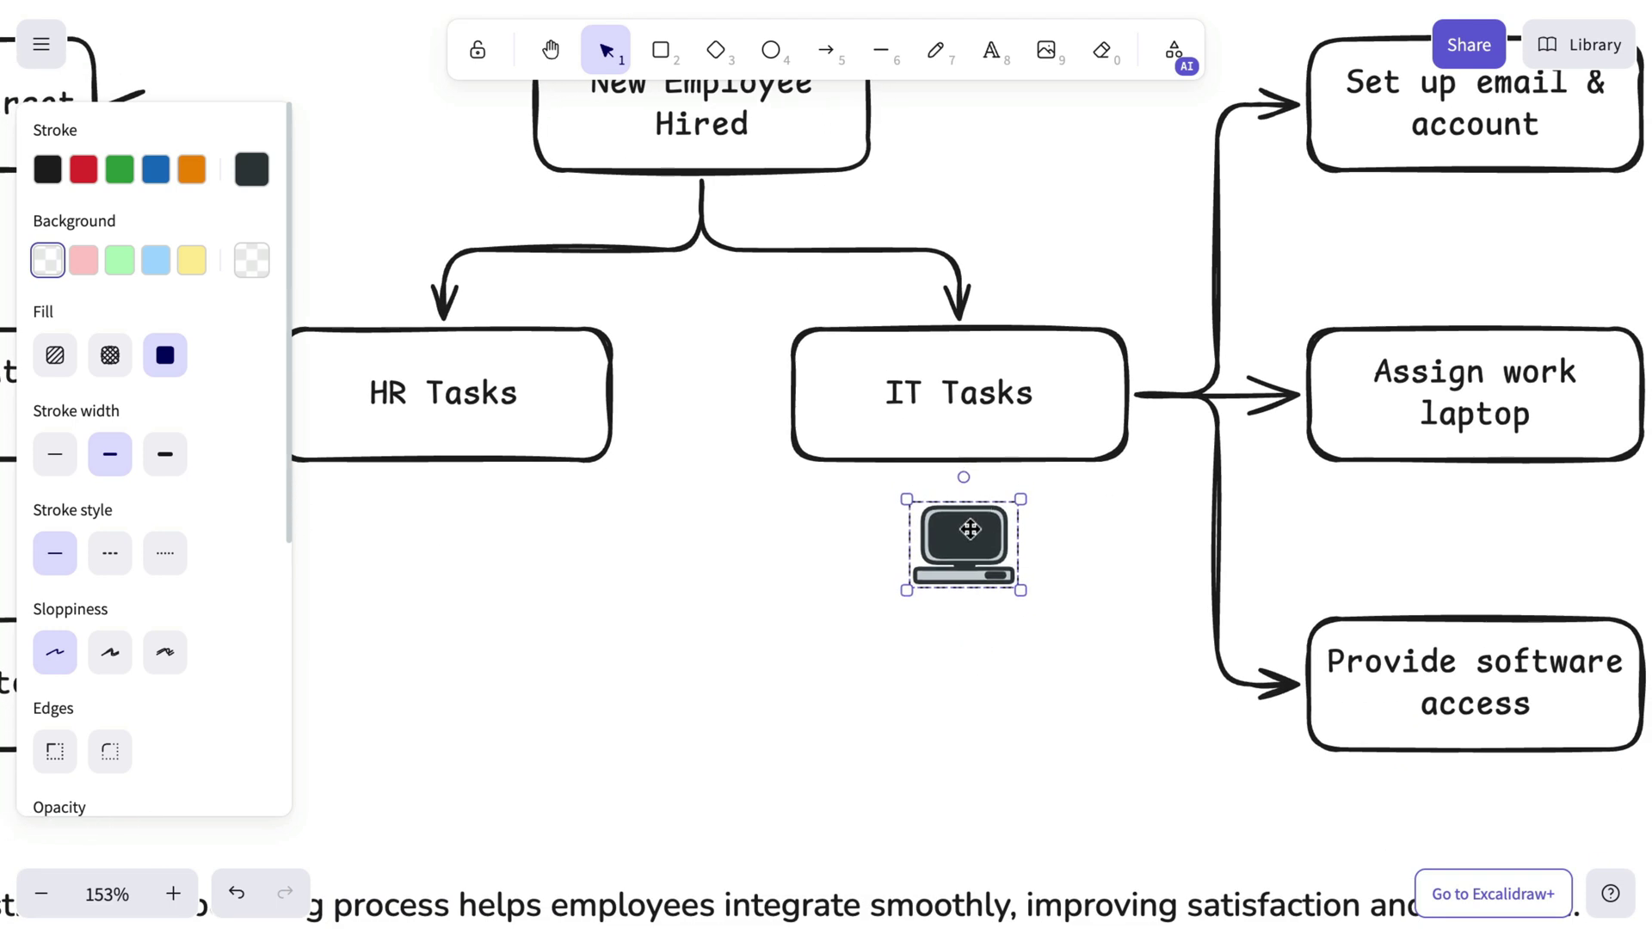
pyautogui.click(1050, 567)
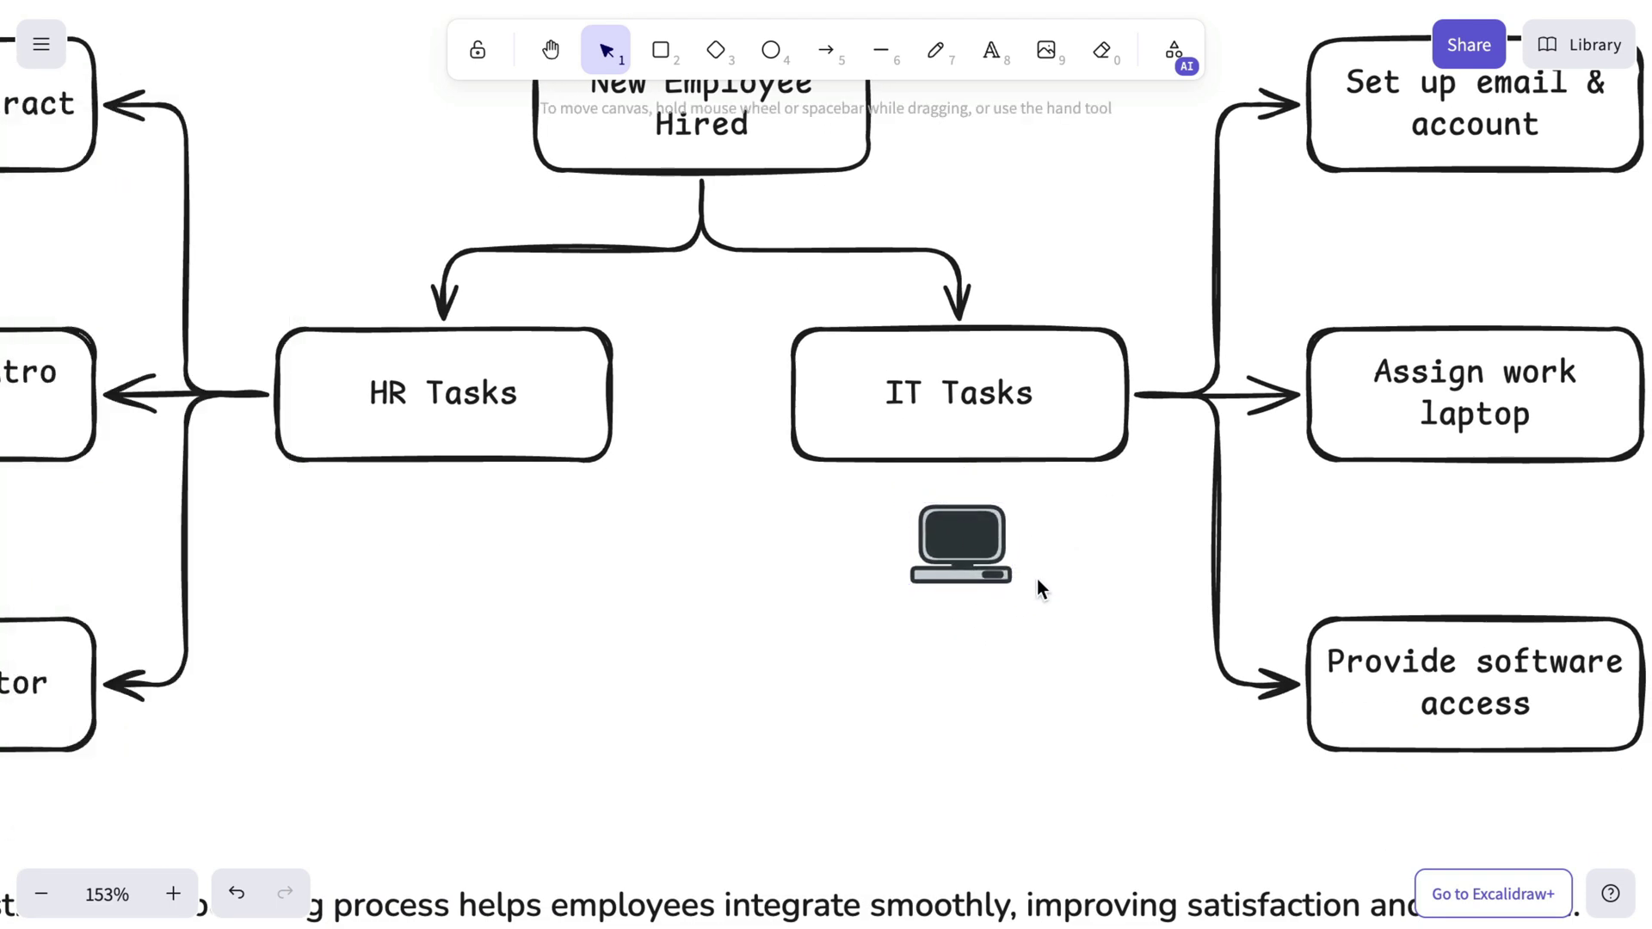
pyautogui.scroll(-5, 993, 616)
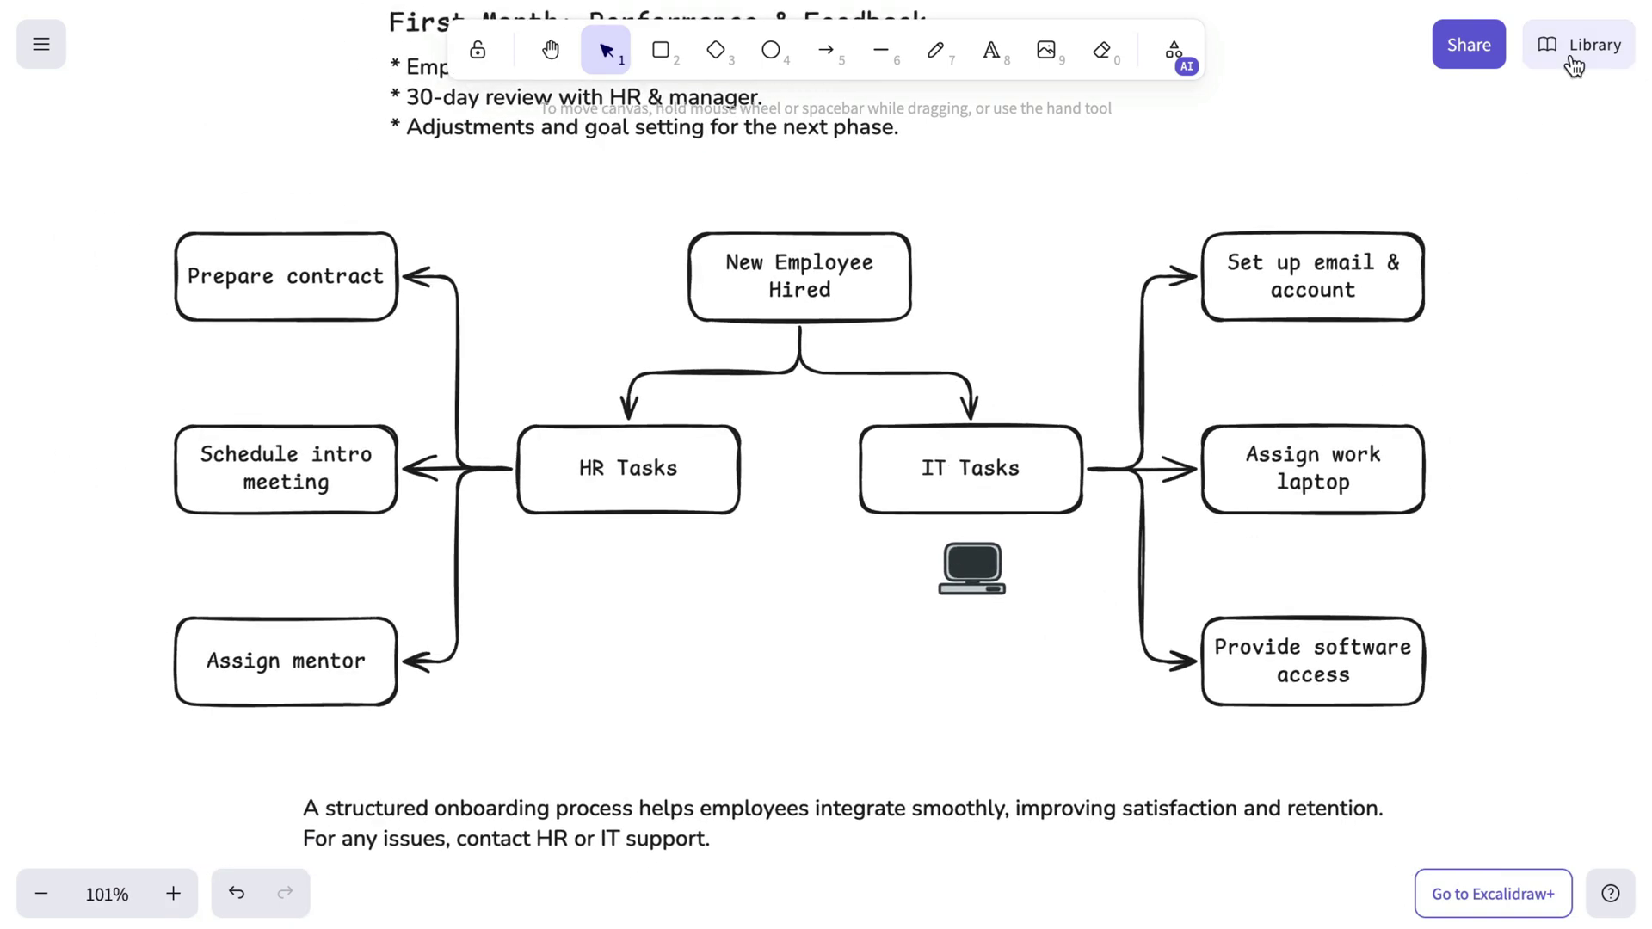
# Search the public library directory for 'document' and add the System Icons library.
pyautogui.click(1575, 66)
pyautogui.click(1359, 899)
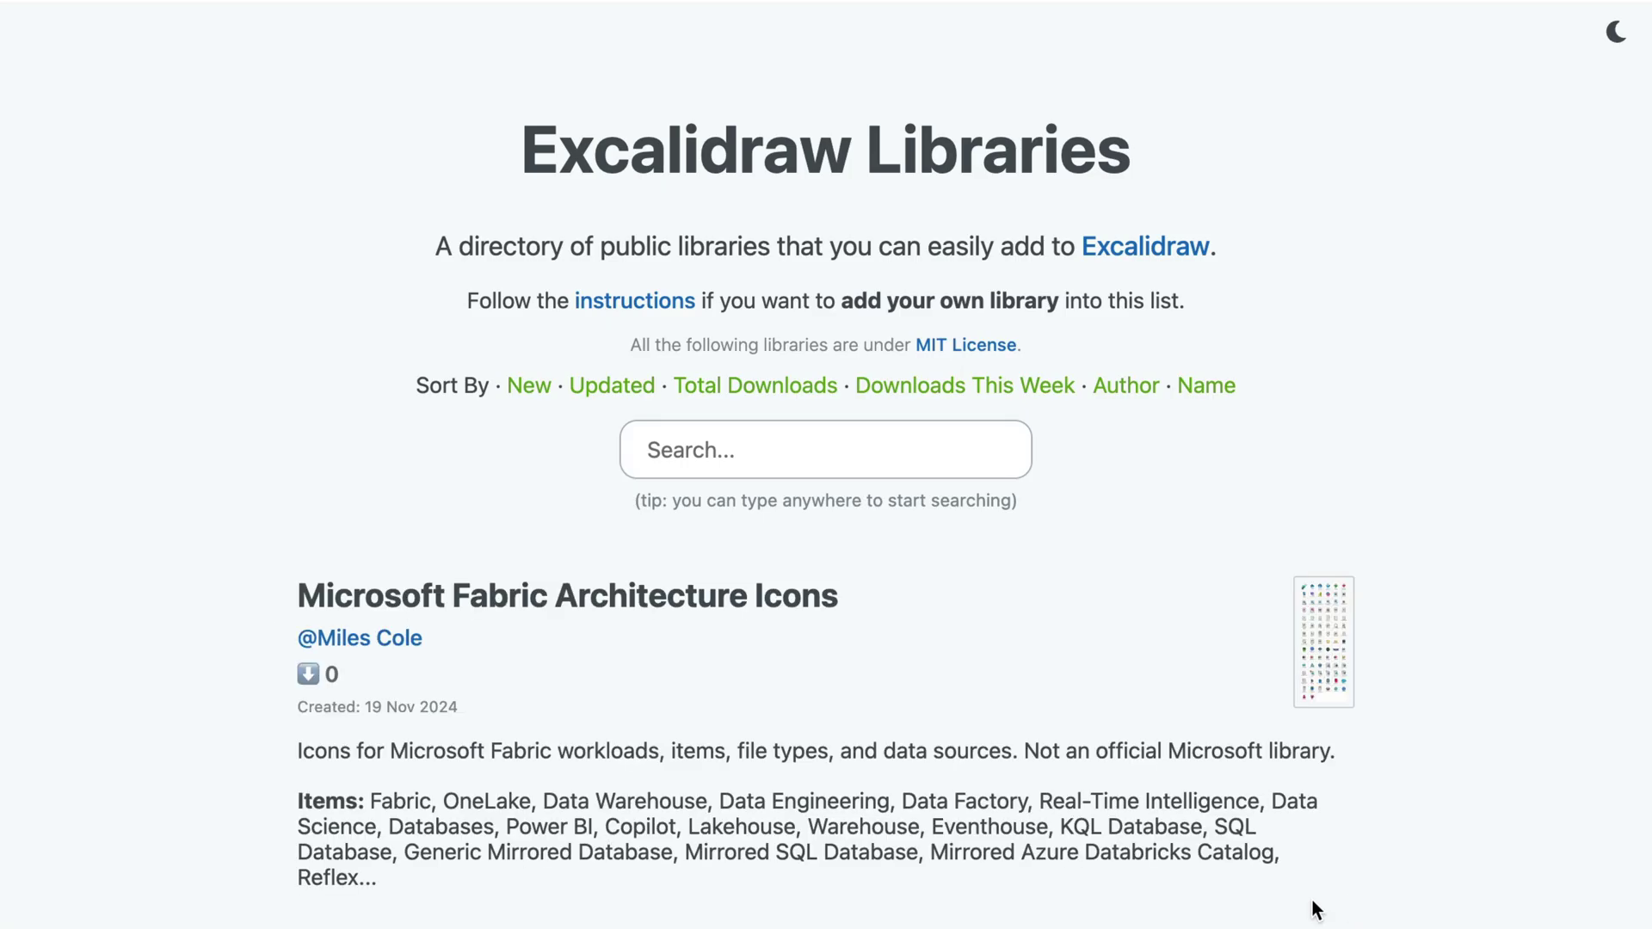
pyautogui.click(862, 458)
pyautogui.write('document')
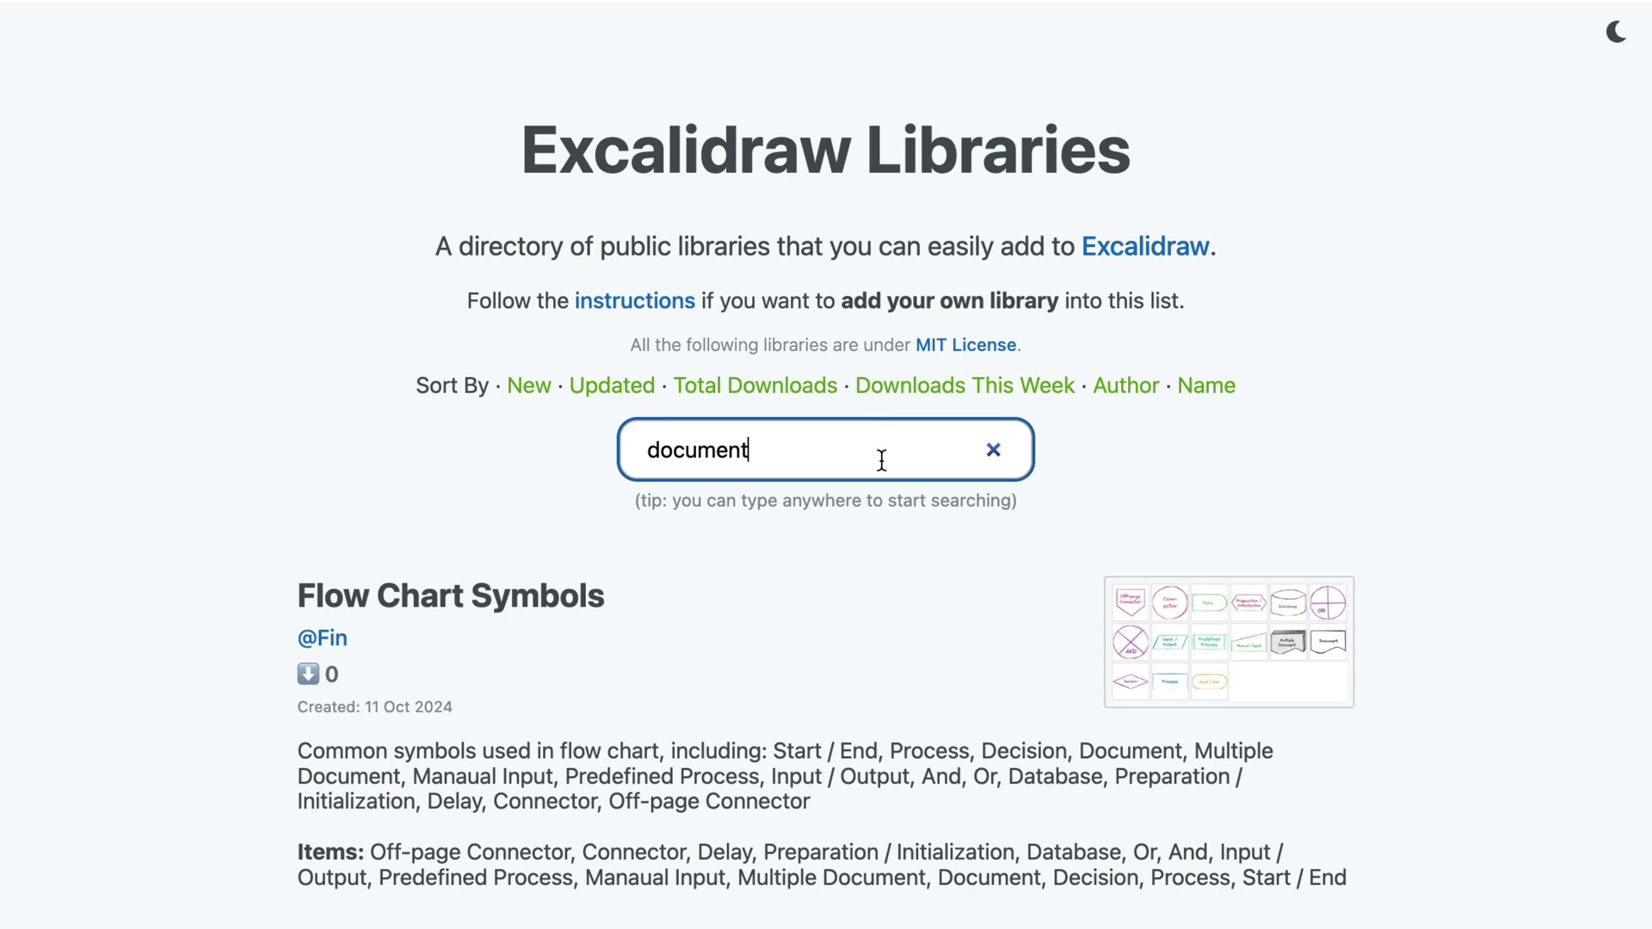
pyautogui.scroll(-15, 881, 461)
pyautogui.scroll(-16, 881, 461)
pyautogui.scroll(-15, 880, 461)
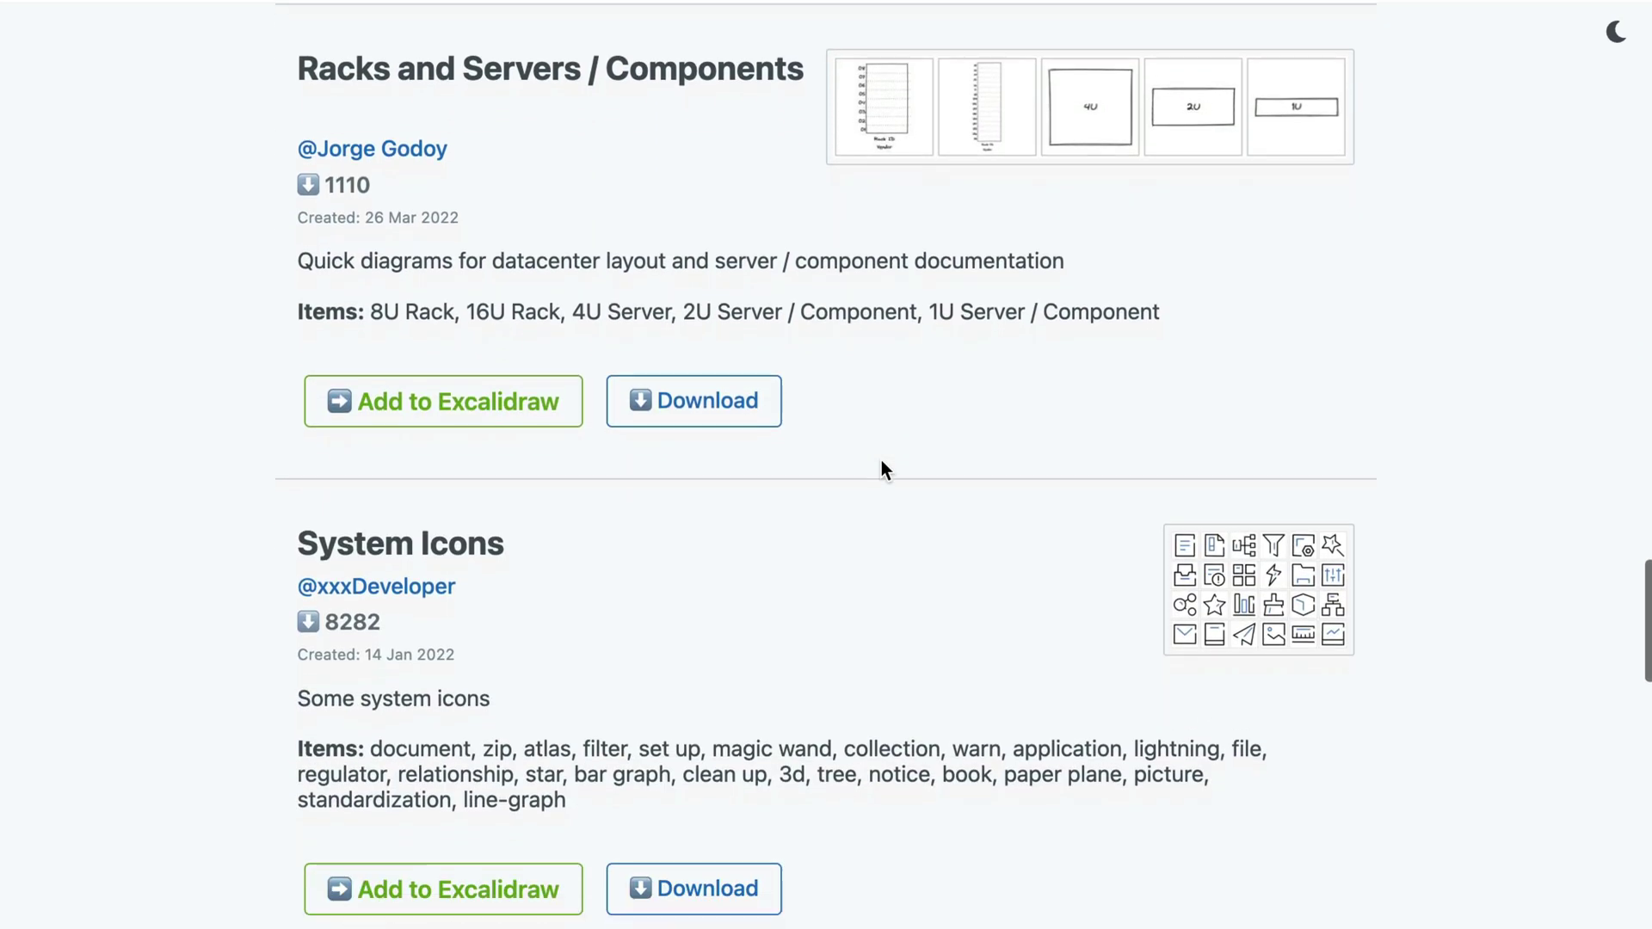
pyautogui.scroll(-2, 881, 461)
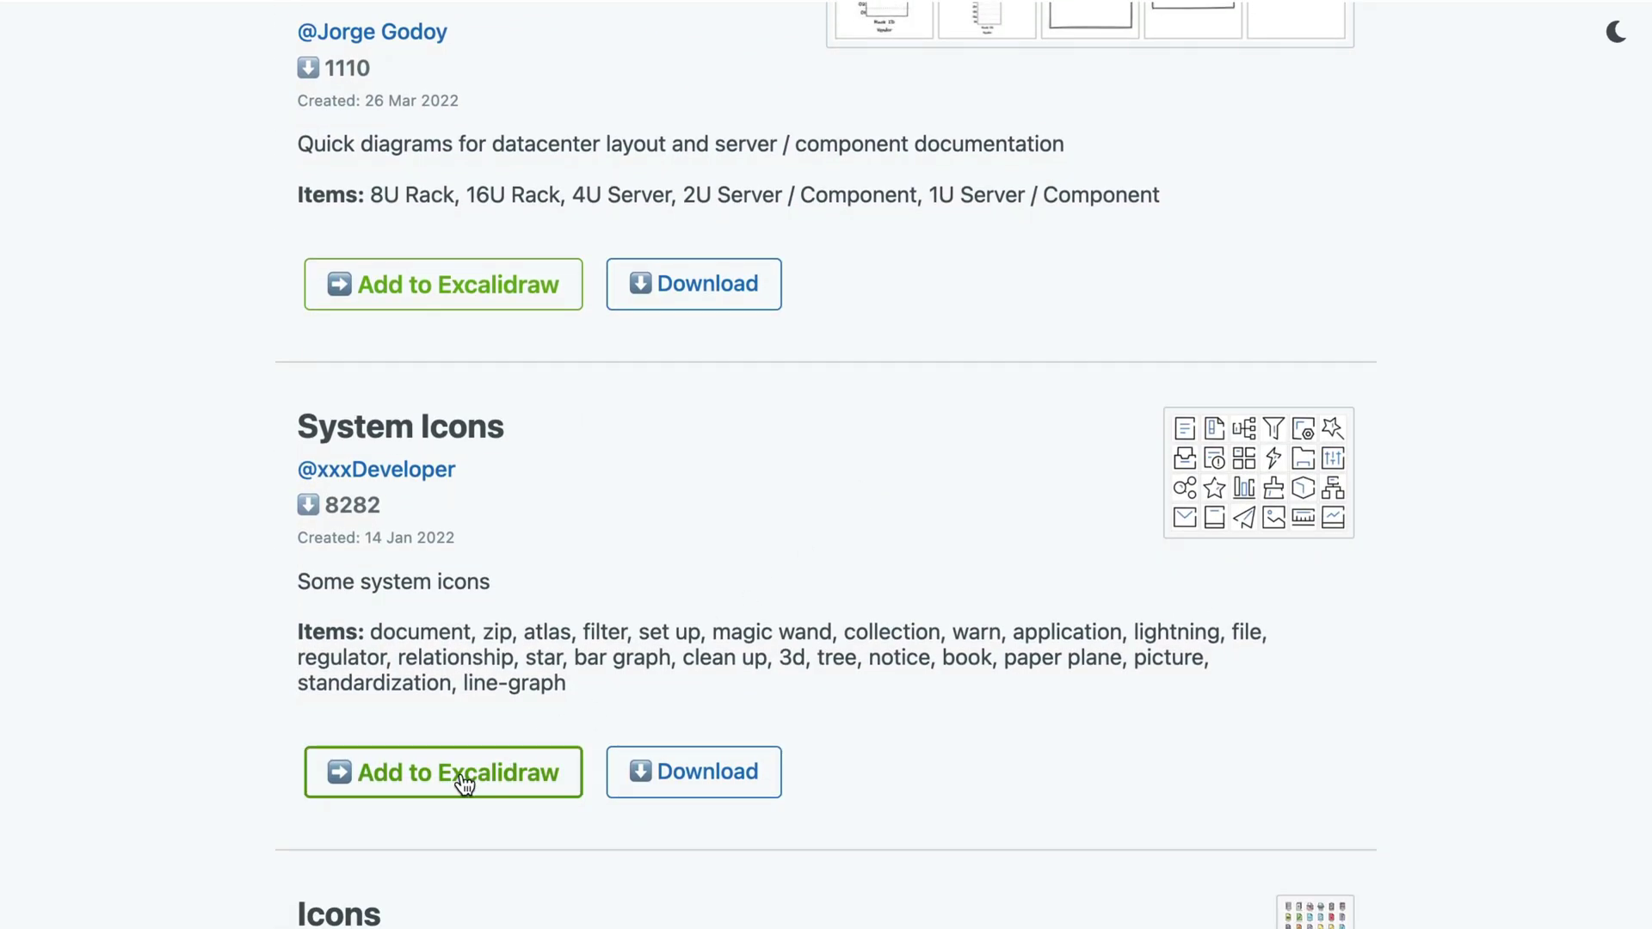
pyautogui.click(462, 778)
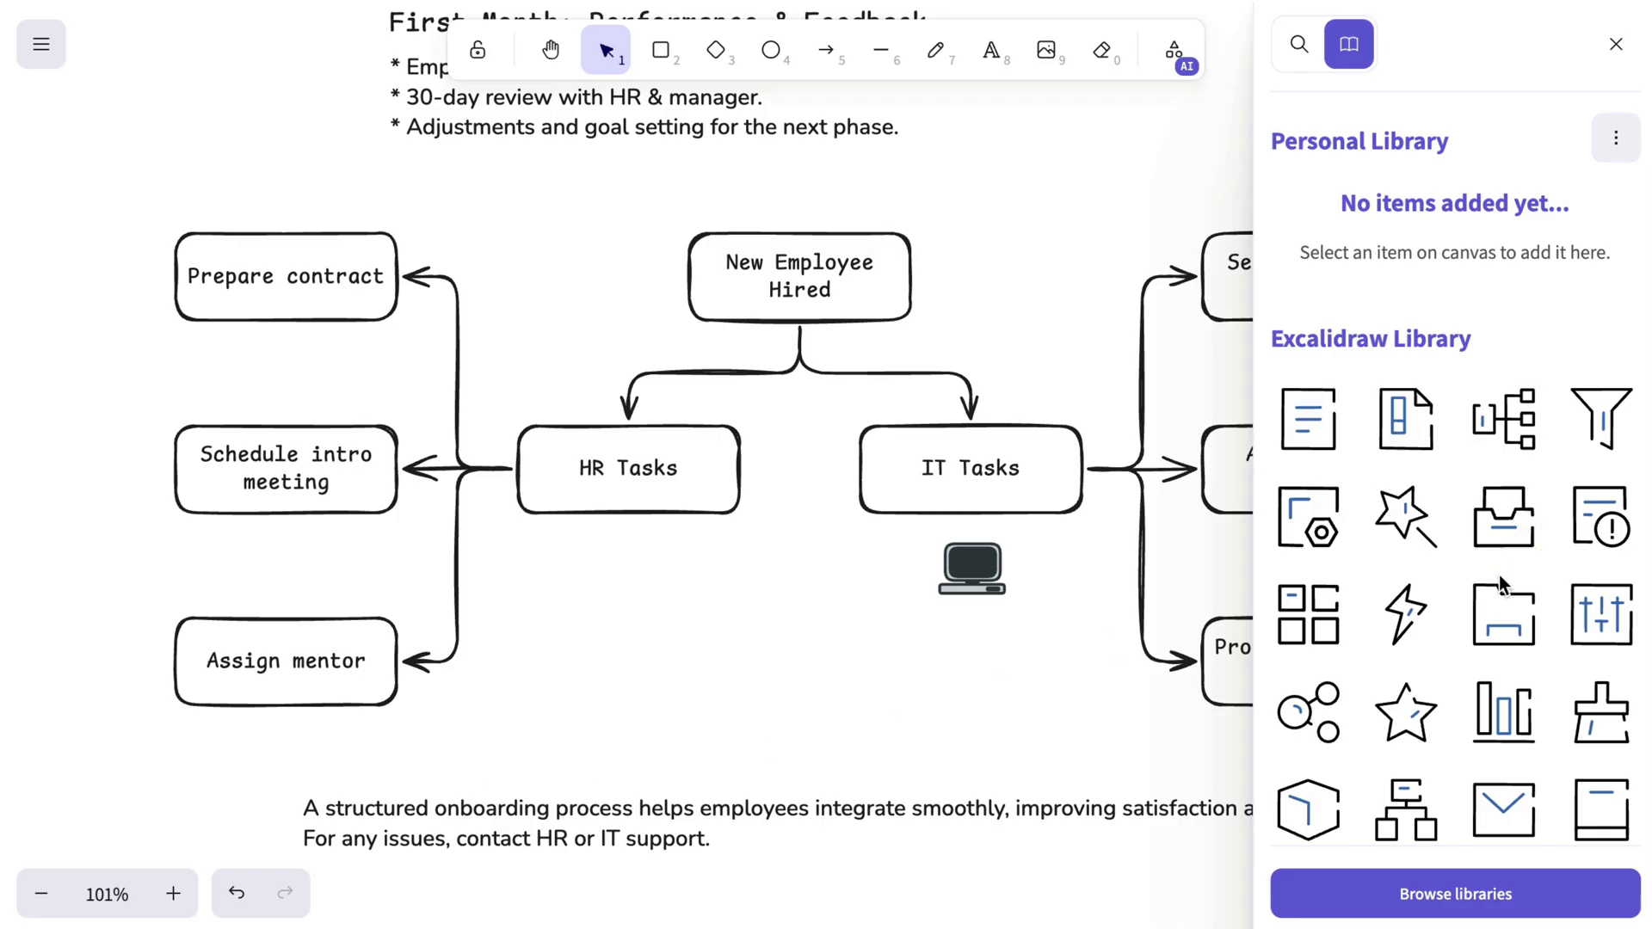
# Insert the document icon, shrink it, and place it below HR Tasks.
pyautogui.scroll(-4, 1484, 691)
pyautogui.scroll(3, 1484, 691)
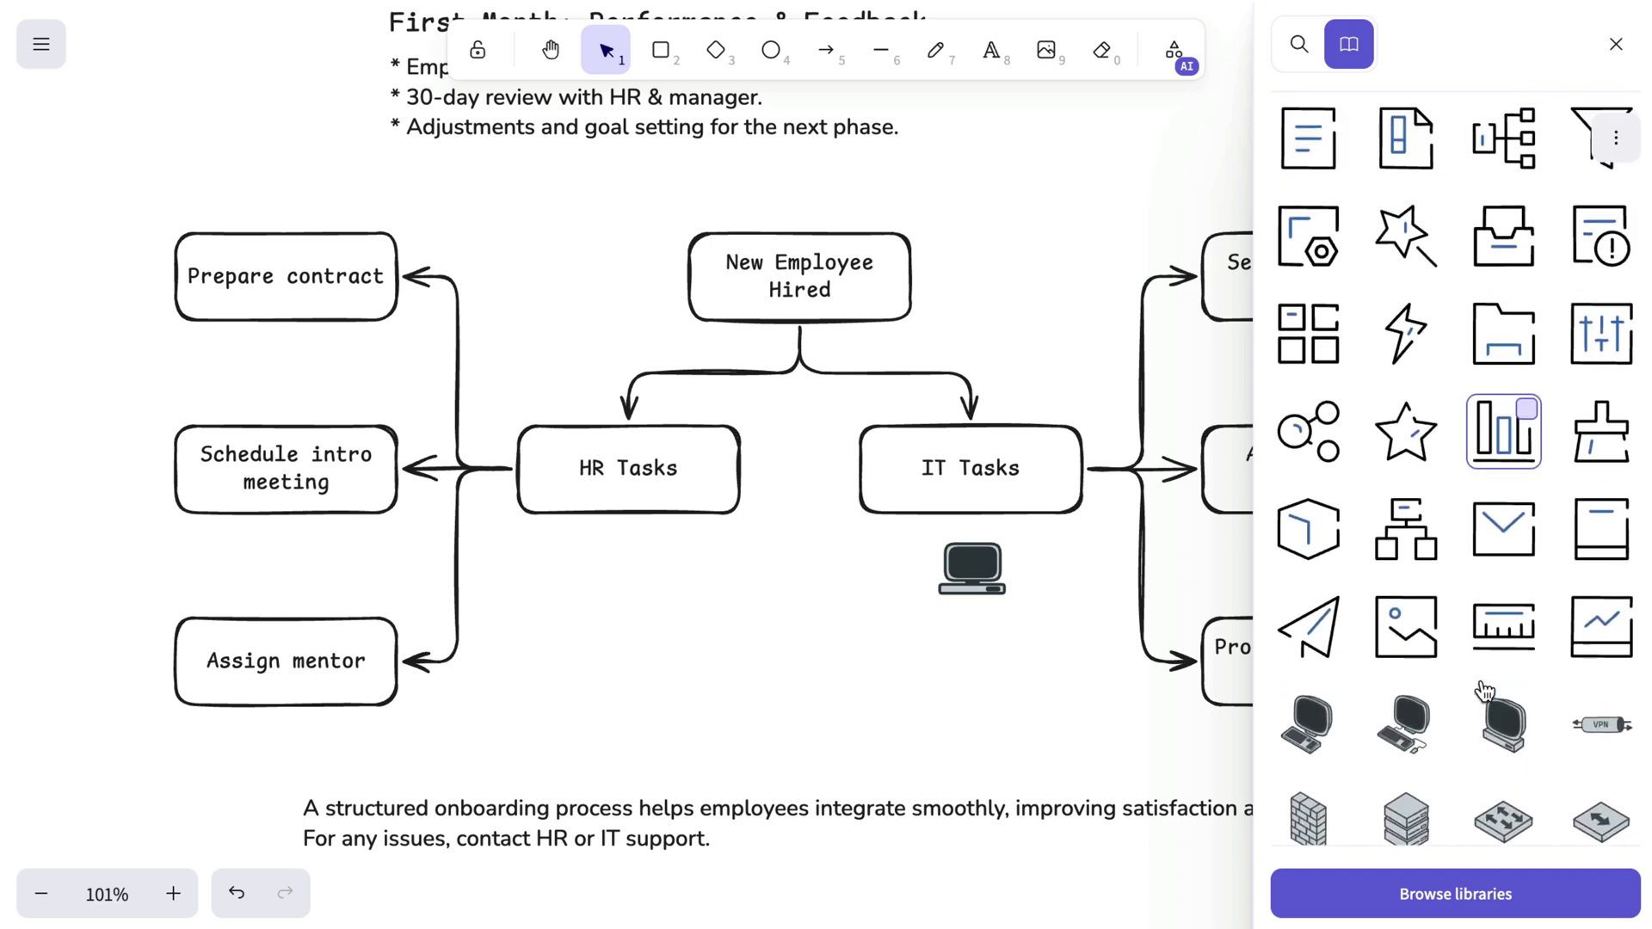
pyautogui.click(1304, 322)
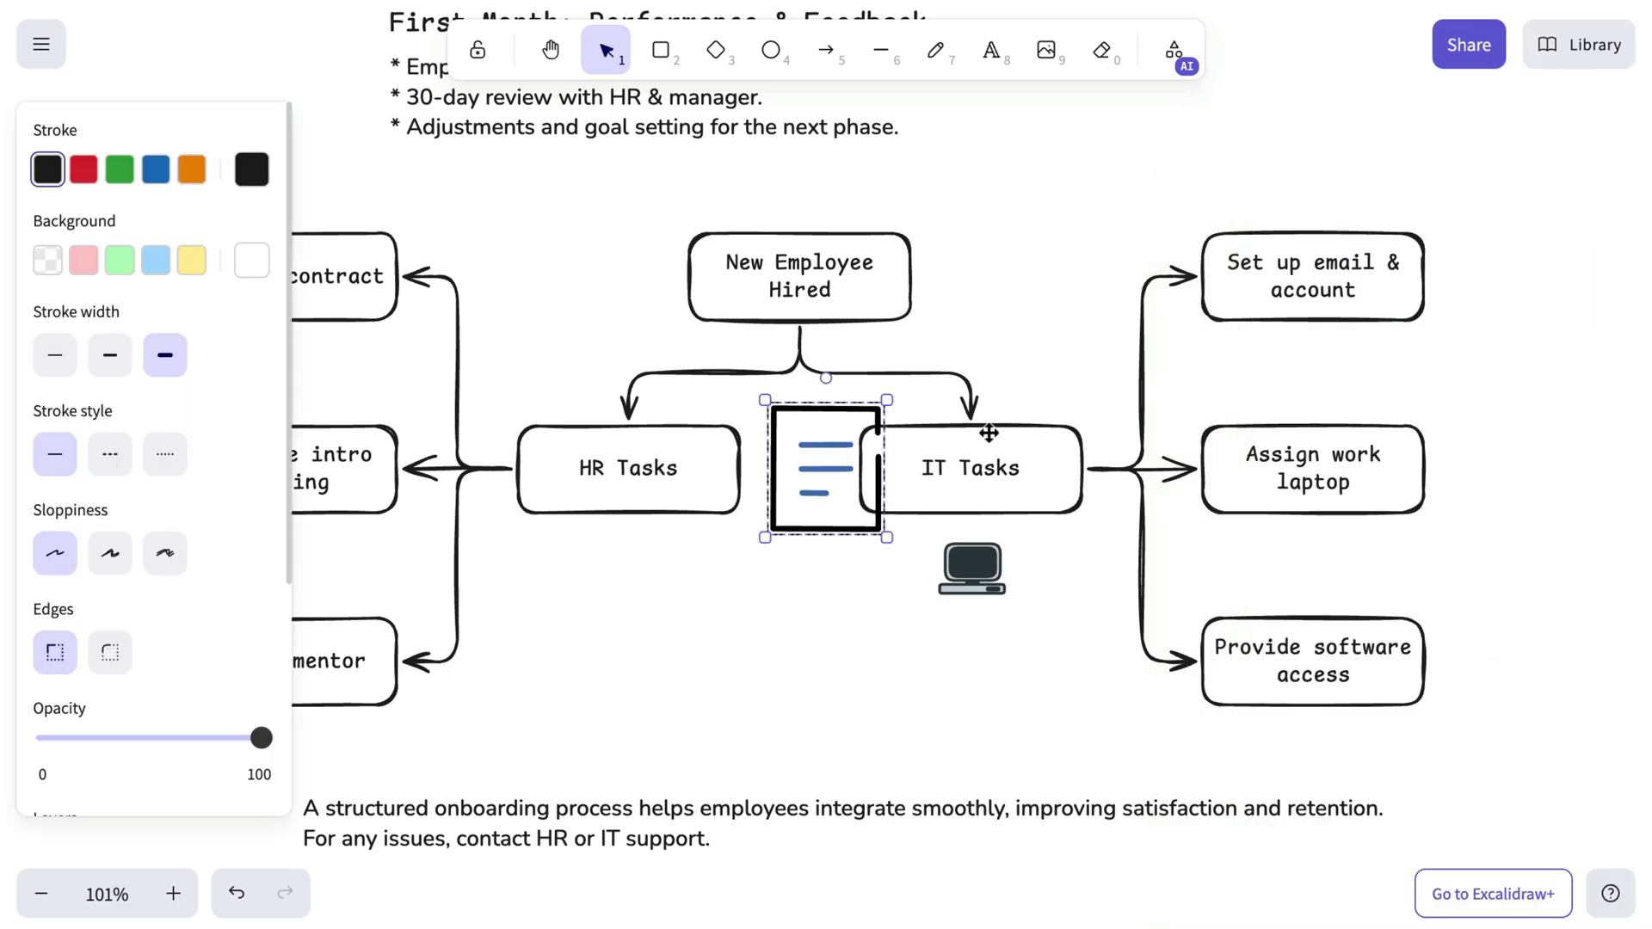
pyautogui.moveTo(809, 462); pyautogui.dragTo(616, 597)
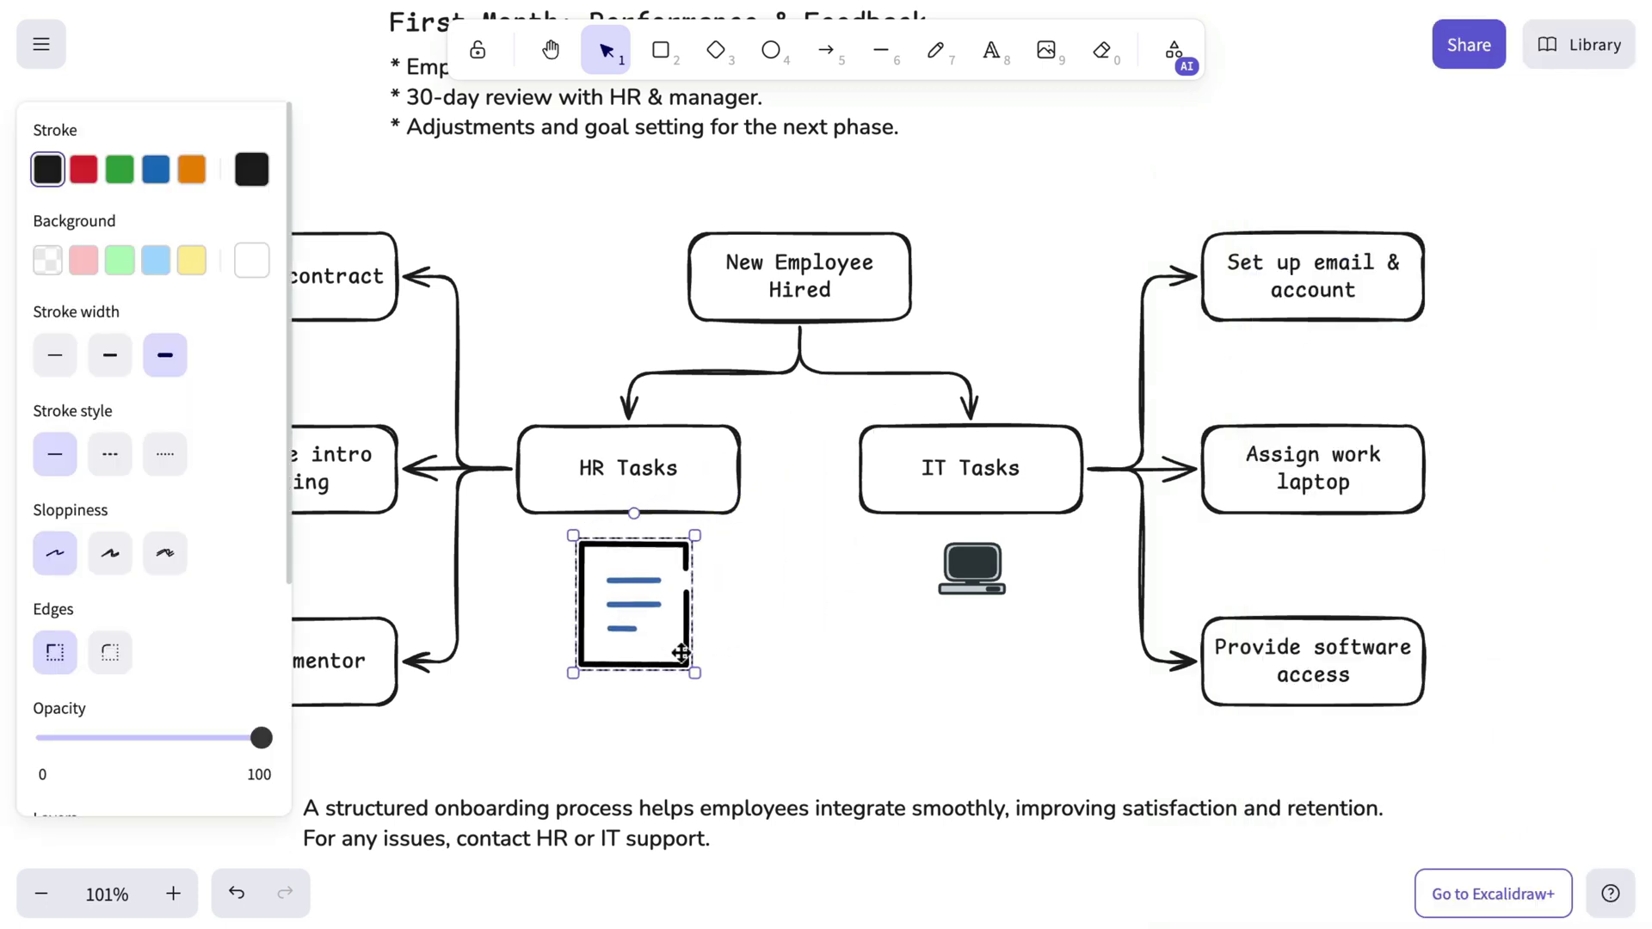
pyautogui.moveTo(694, 674); pyautogui.dragTo(625, 553)
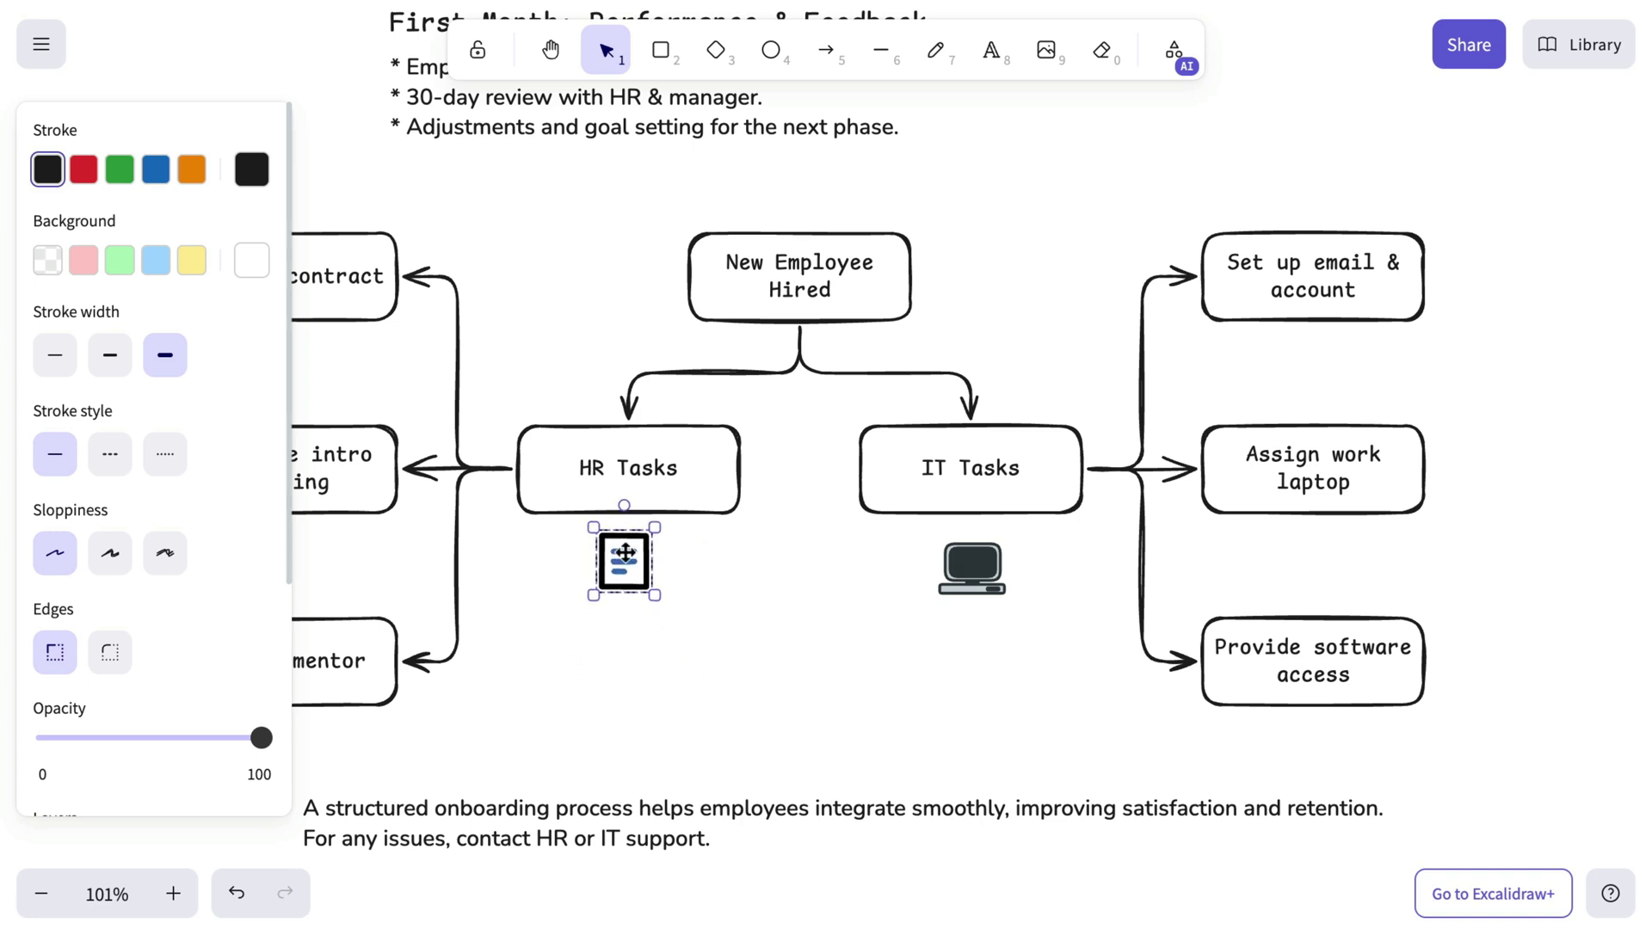
pyautogui.click(824, 622)
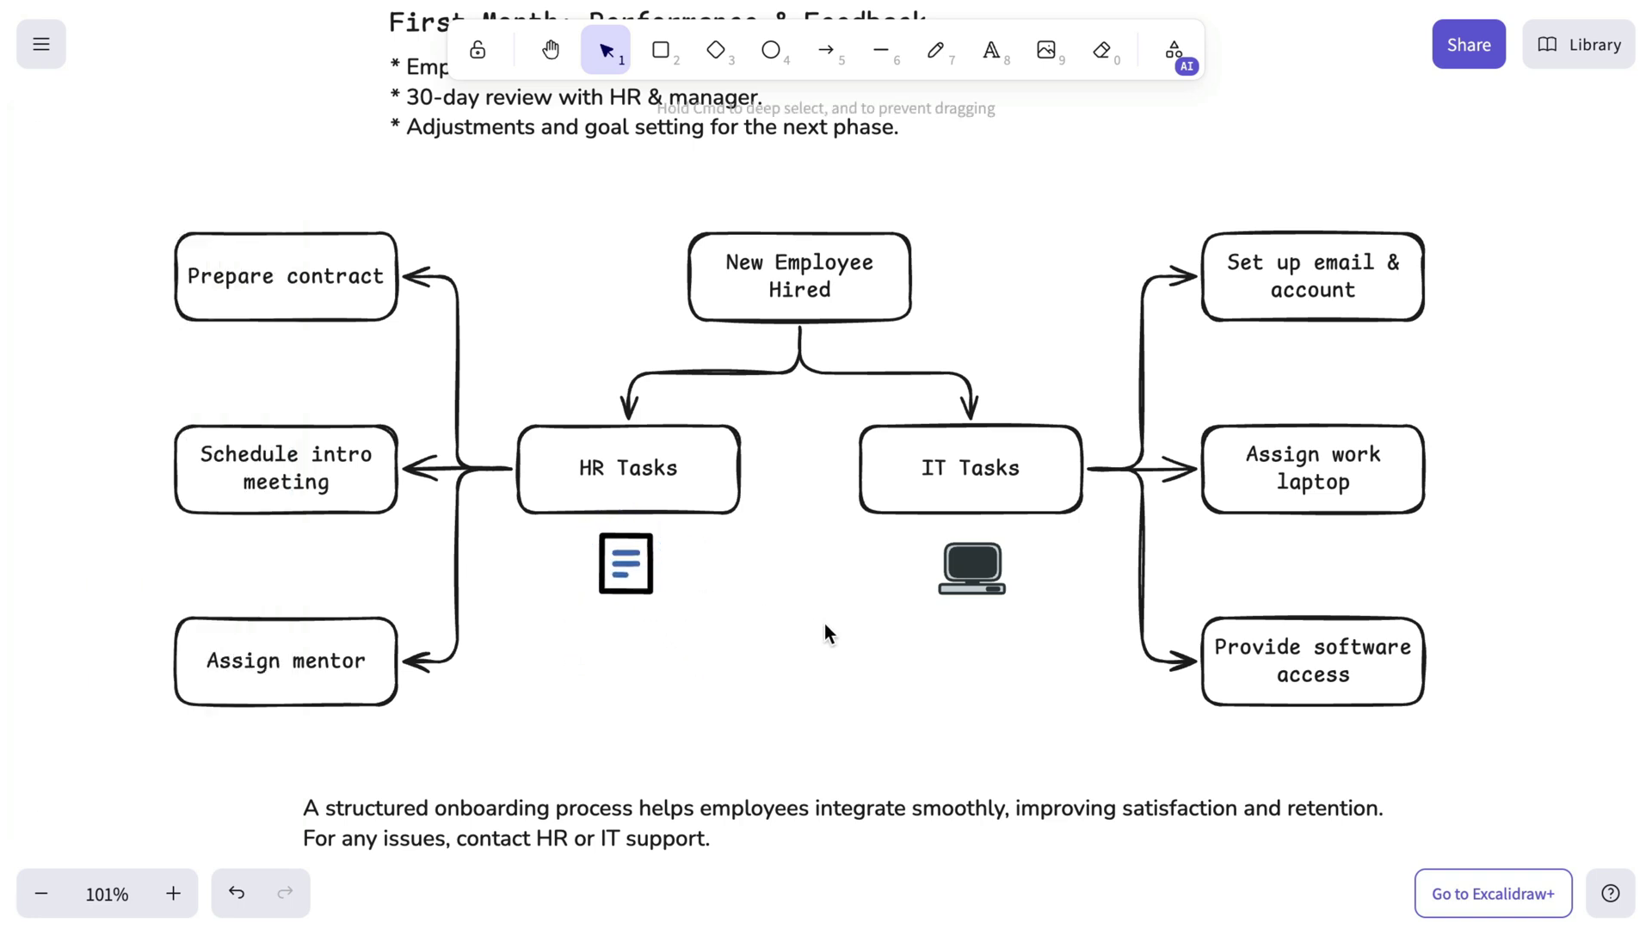
# Nudge the computer icon up slightly and switch to the rectangle tool.
pyautogui.hscroll(-2, 824, 623)
pyautogui.click(1030, 560)
pyautogui.press('Up')
pyautogui.press('Up')
pyautogui.press('Up')
pyautogui.press('Up')
pyautogui.press('Up')
pyautogui.press('Up')
pyautogui.press('Up')
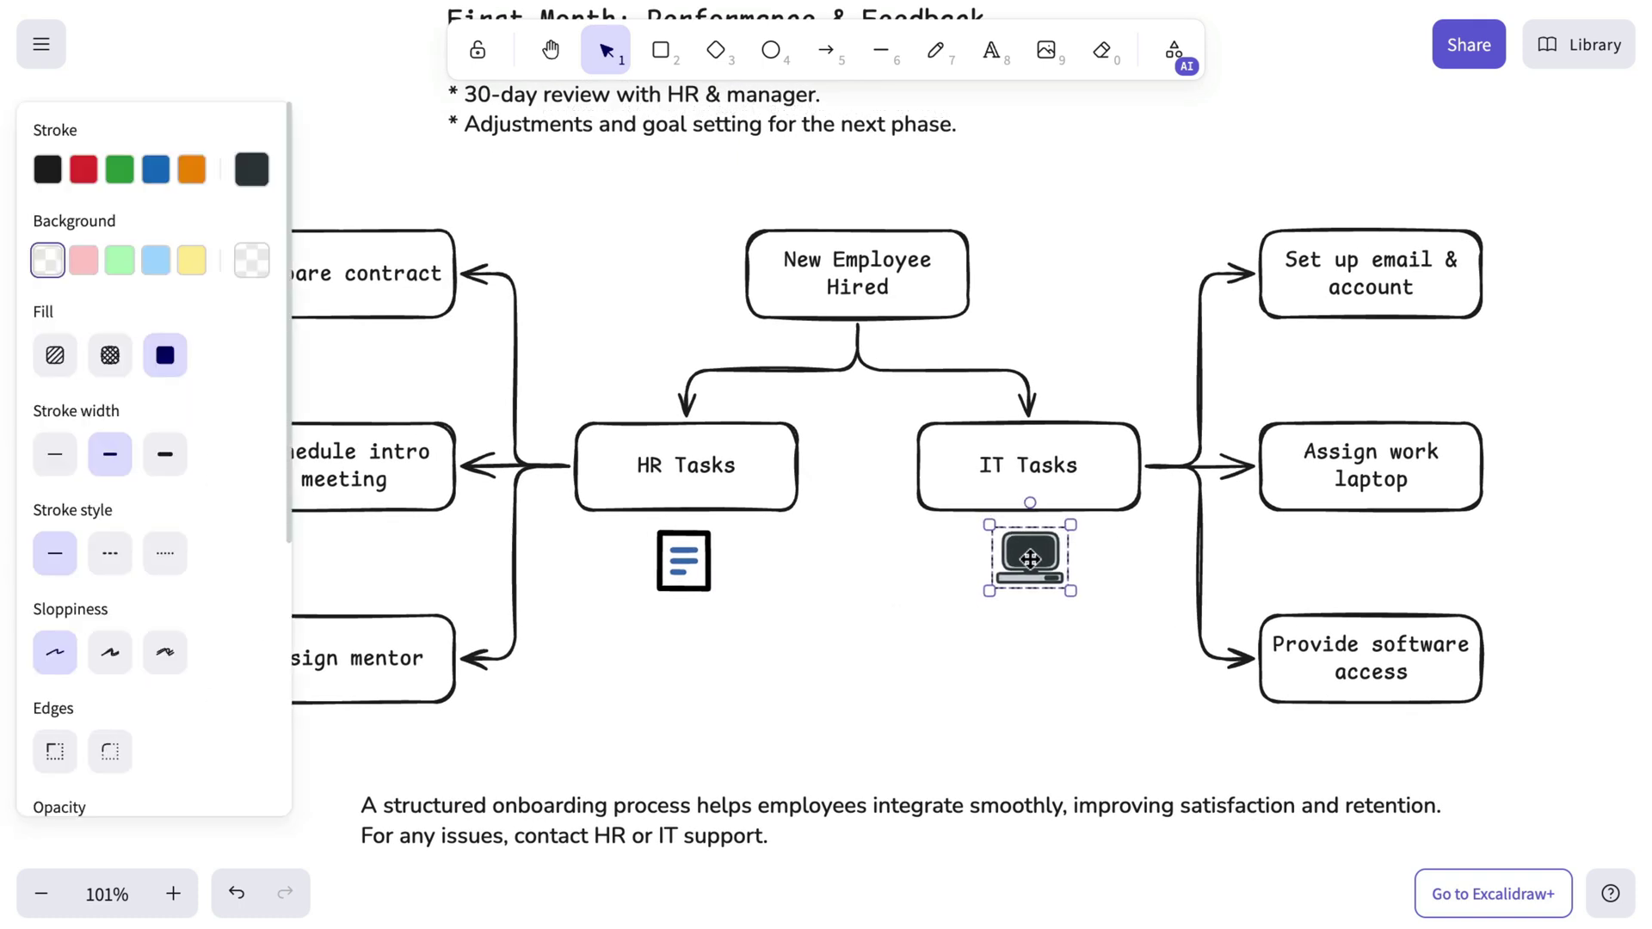
pyautogui.click(662, 54)
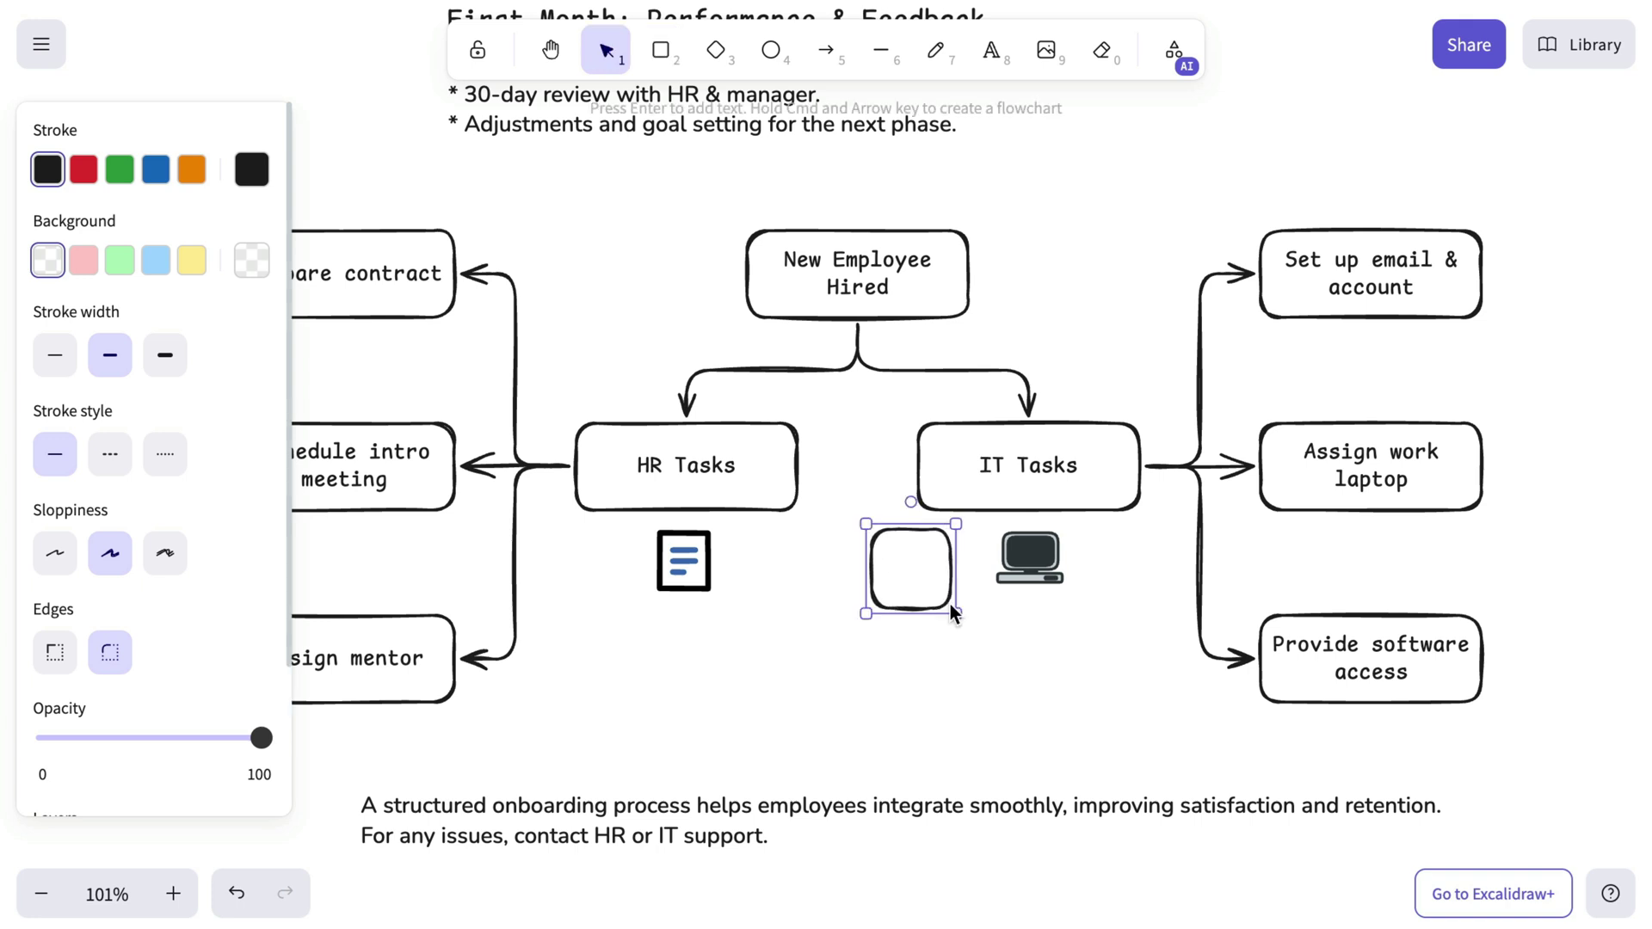
# Frame the computer icon with a rounded square, then paste a copy for the document icon.
pyautogui.moveTo(907, 542); pyautogui.dragTo(1018, 535)
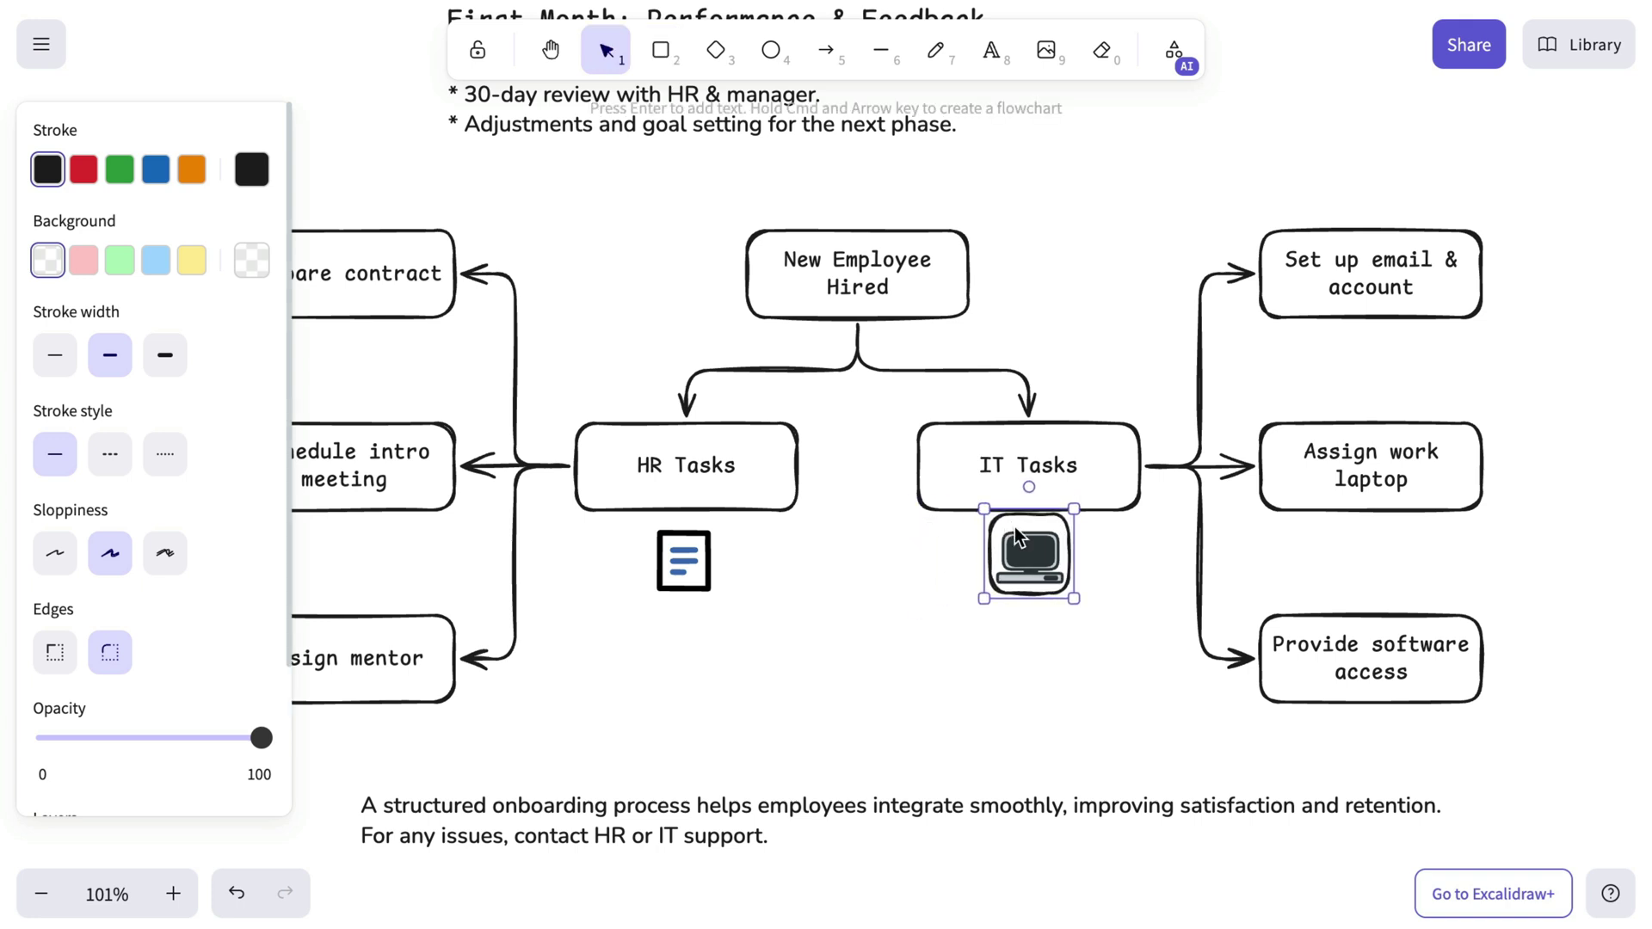
pyautogui.moveTo(1077, 604); pyautogui.dragTo(1061, 601)
pyautogui.rightClick(1044, 560)
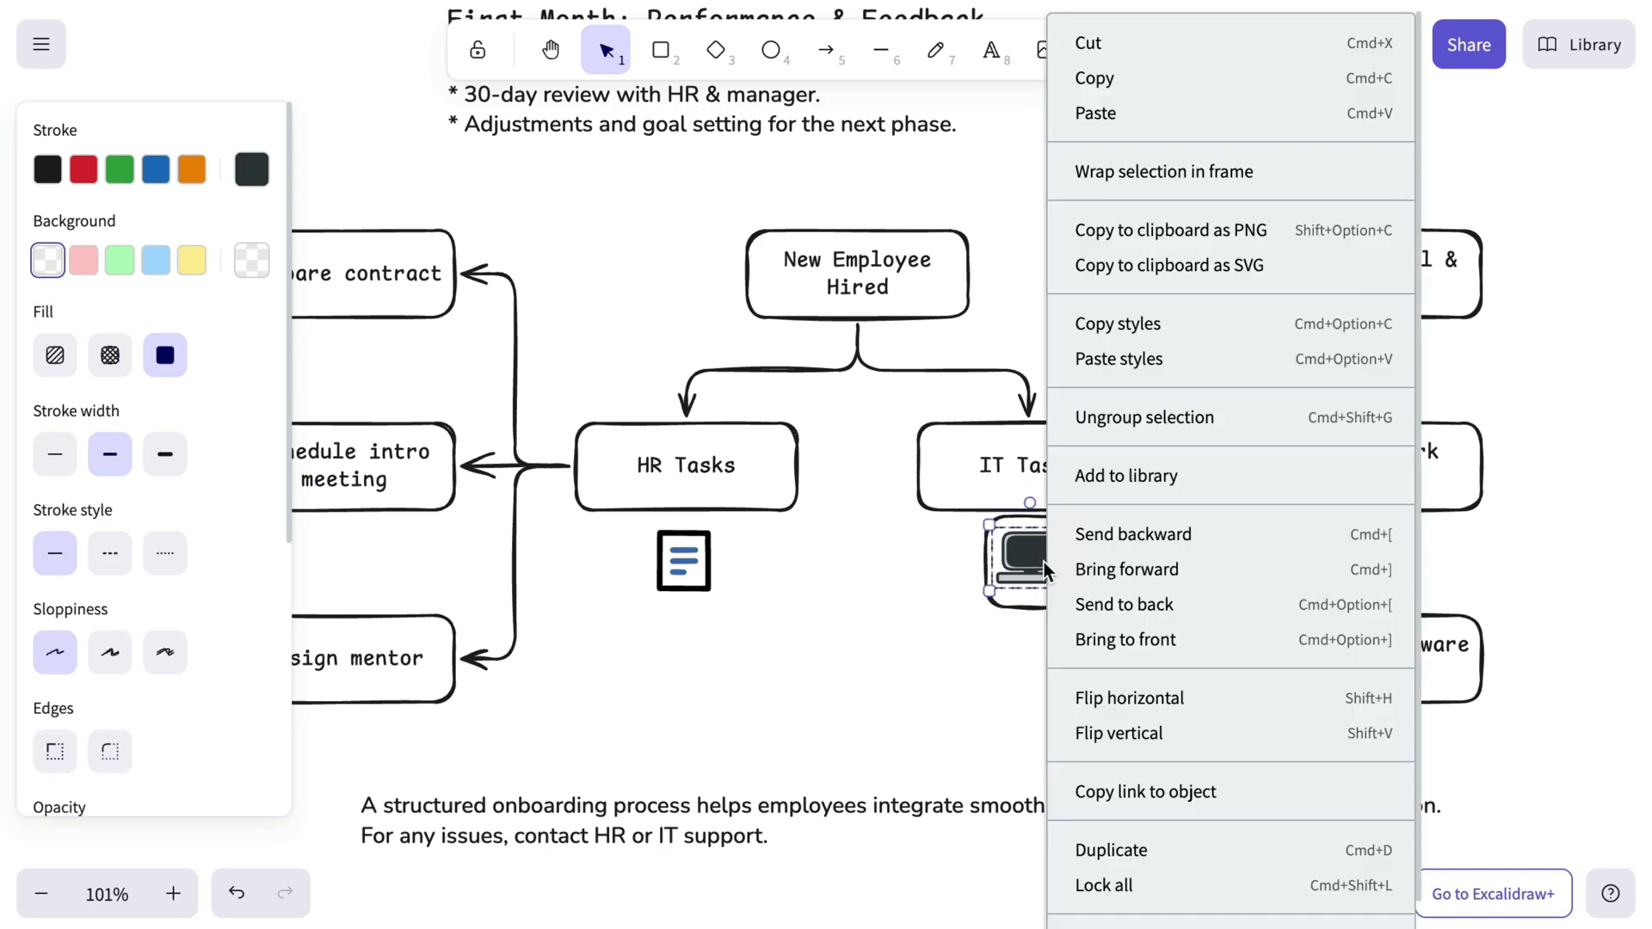
pyautogui.click(1101, 637)
pyautogui.moveTo(1036, 557); pyautogui.dragTo(1038, 560)
pyautogui.click(1119, 634)
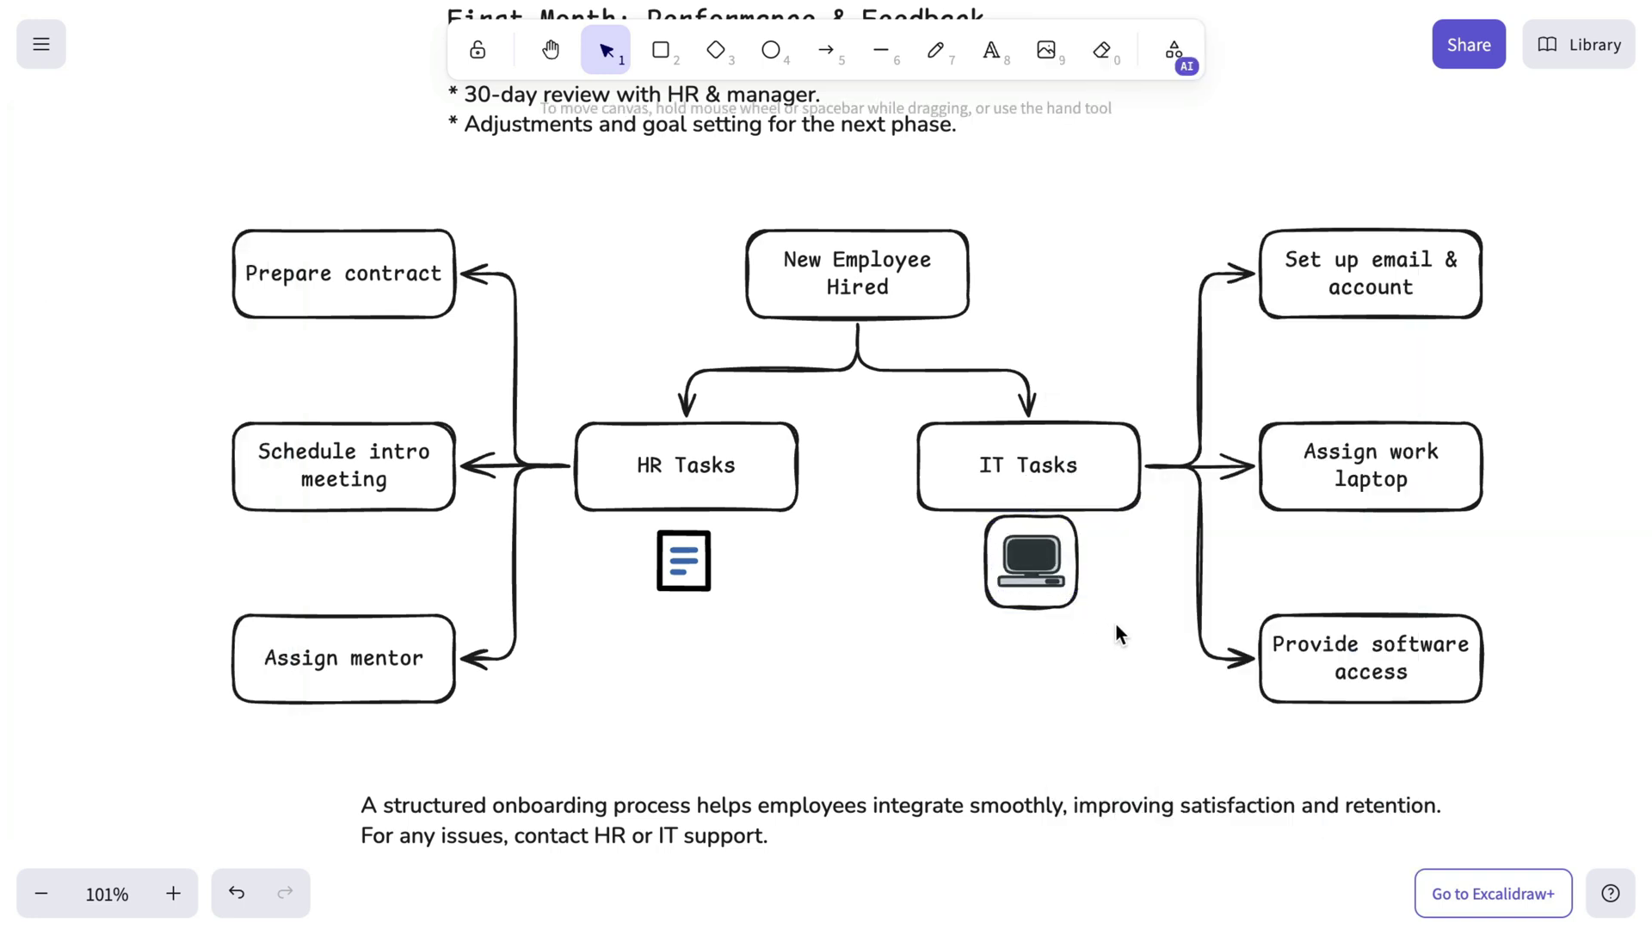
pyautogui.click(1076, 563)
pyautogui.press('super+v')
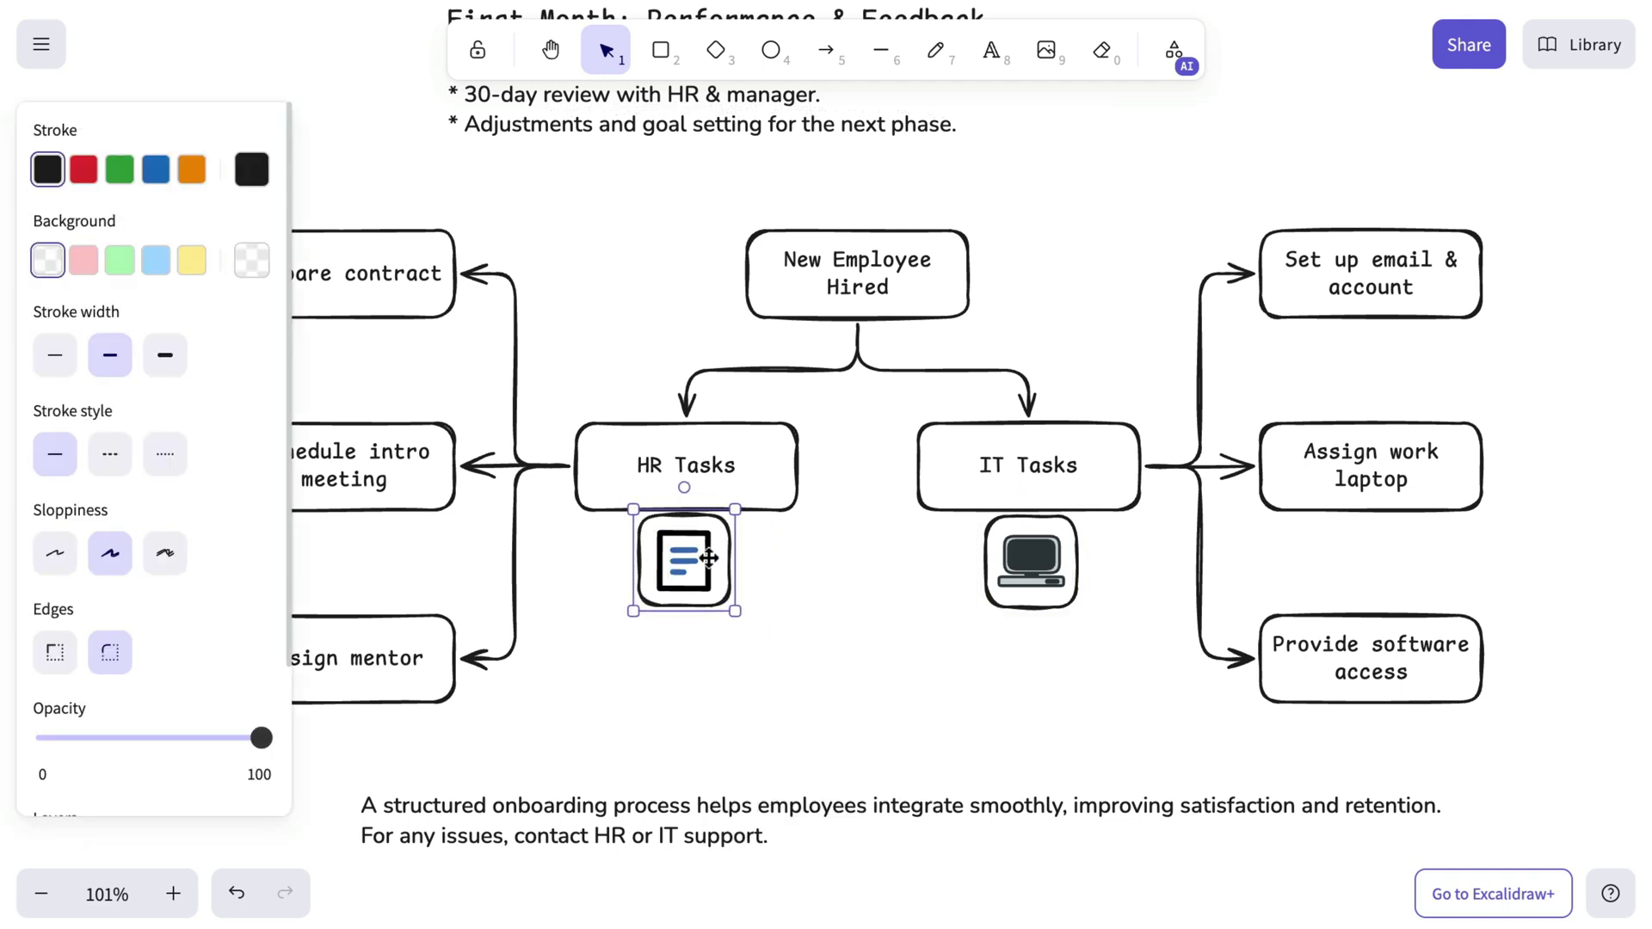
# Bring the document icon in front of its frame and shift it slightly down-left.
pyautogui.click(678, 559)
pyautogui.rightClick(679, 559)
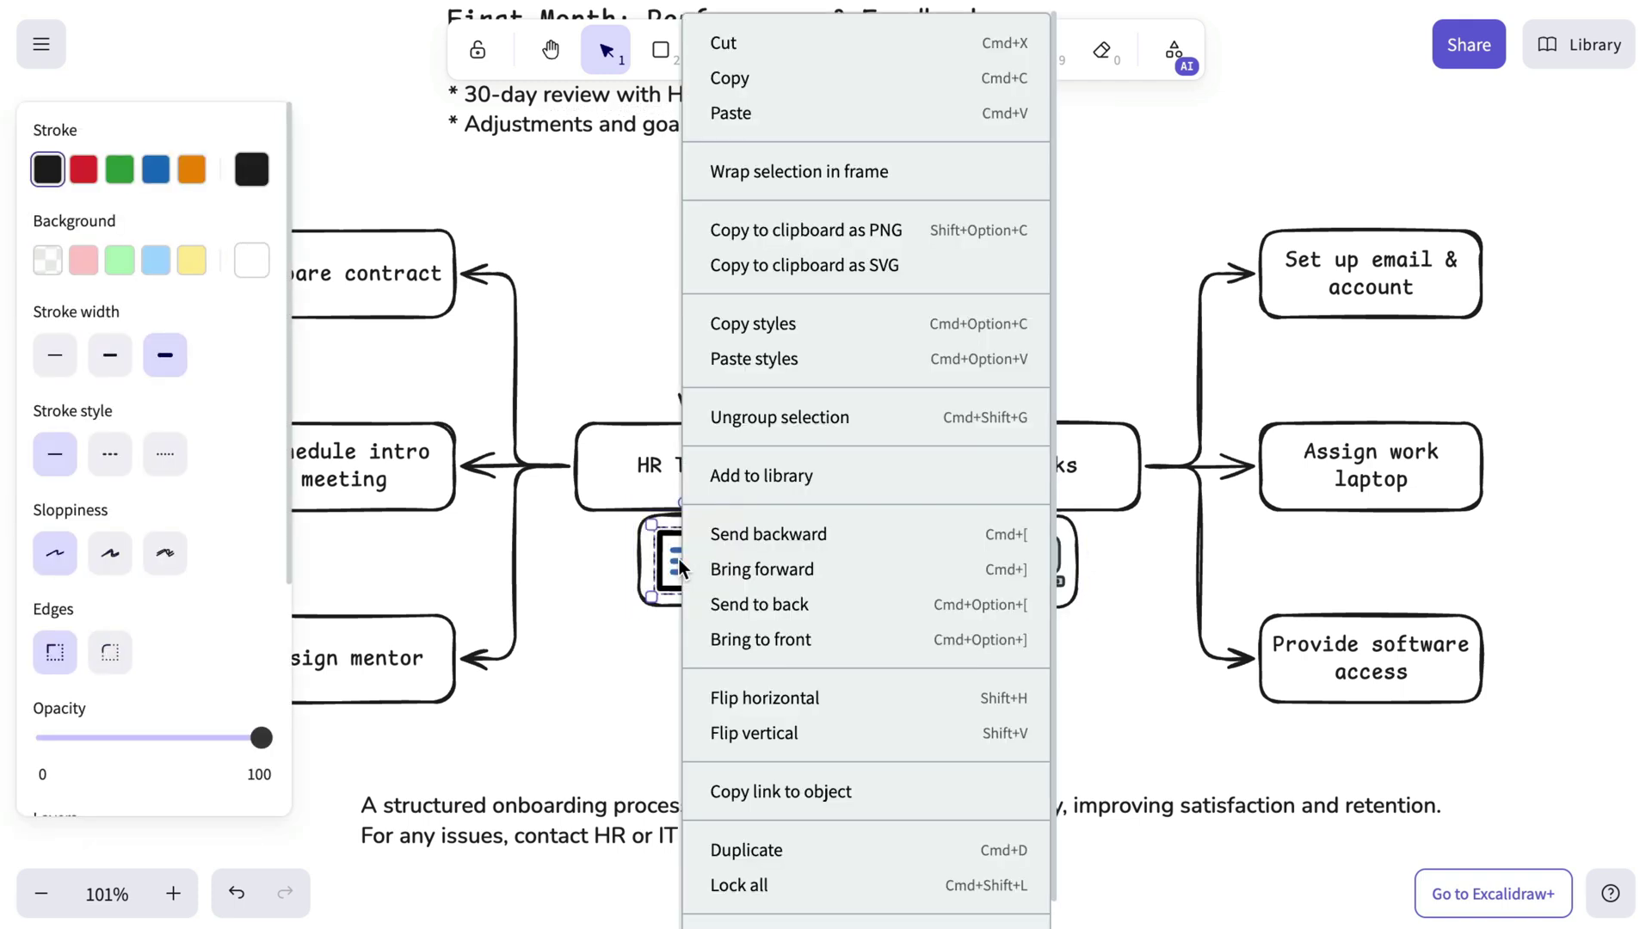
pyautogui.click(798, 658)
pyautogui.moveTo(773, 658); pyautogui.dragTo(621, 502)
pyautogui.moveTo(665, 565); pyautogui.dragTo(661, 570)
pyautogui.click(1025, 680)
# Nudge the laptop icon and its frame slightly down under IT Tasks.
pyautogui.moveTo(1136, 638); pyautogui.dragTo(958, 500)
pyautogui.moveTo(1019, 561); pyautogui.dragTo(1020, 564)
pyautogui.click(914, 651)
pyautogui.hscroll(-2, 937, 645)
pyautogui.scroll(-1, 937, 645)
pyautogui.scroll(1, 963, 642)
pyautogui.hscroll(2, 964, 642)
pyautogui.scroll(-3, 962, 647)
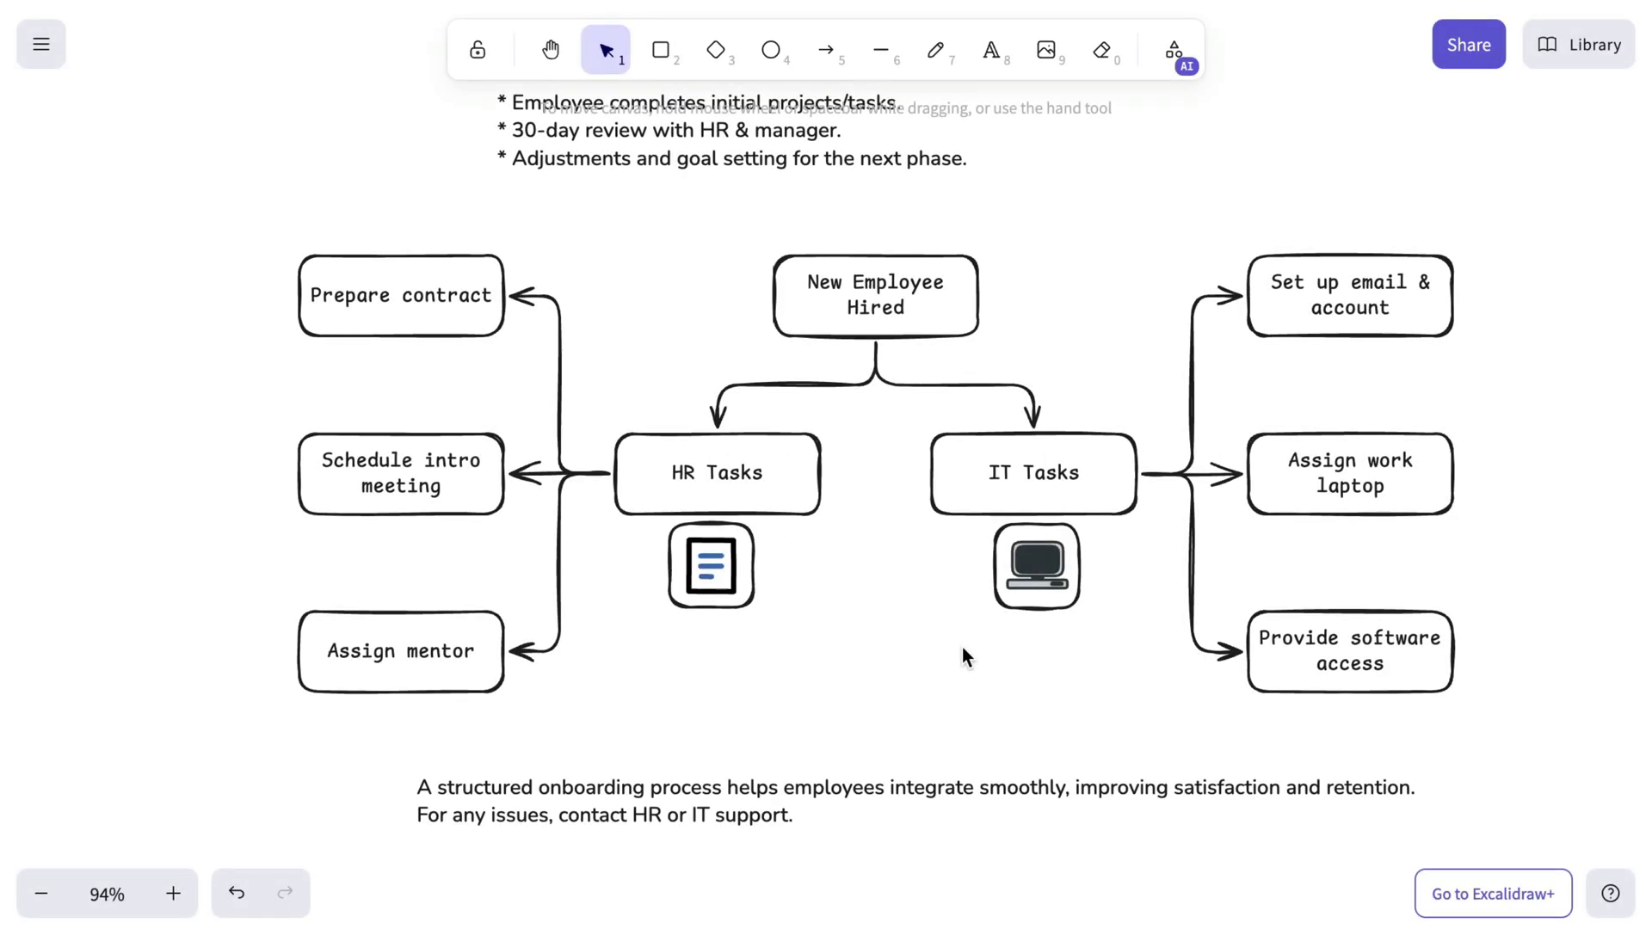
# Give all boxes, arrows and icon frames sharp edges, Architect sloppiness and medium stroke width.
pyautogui.moveTo(246, 202); pyautogui.dragTo(1518, 764)
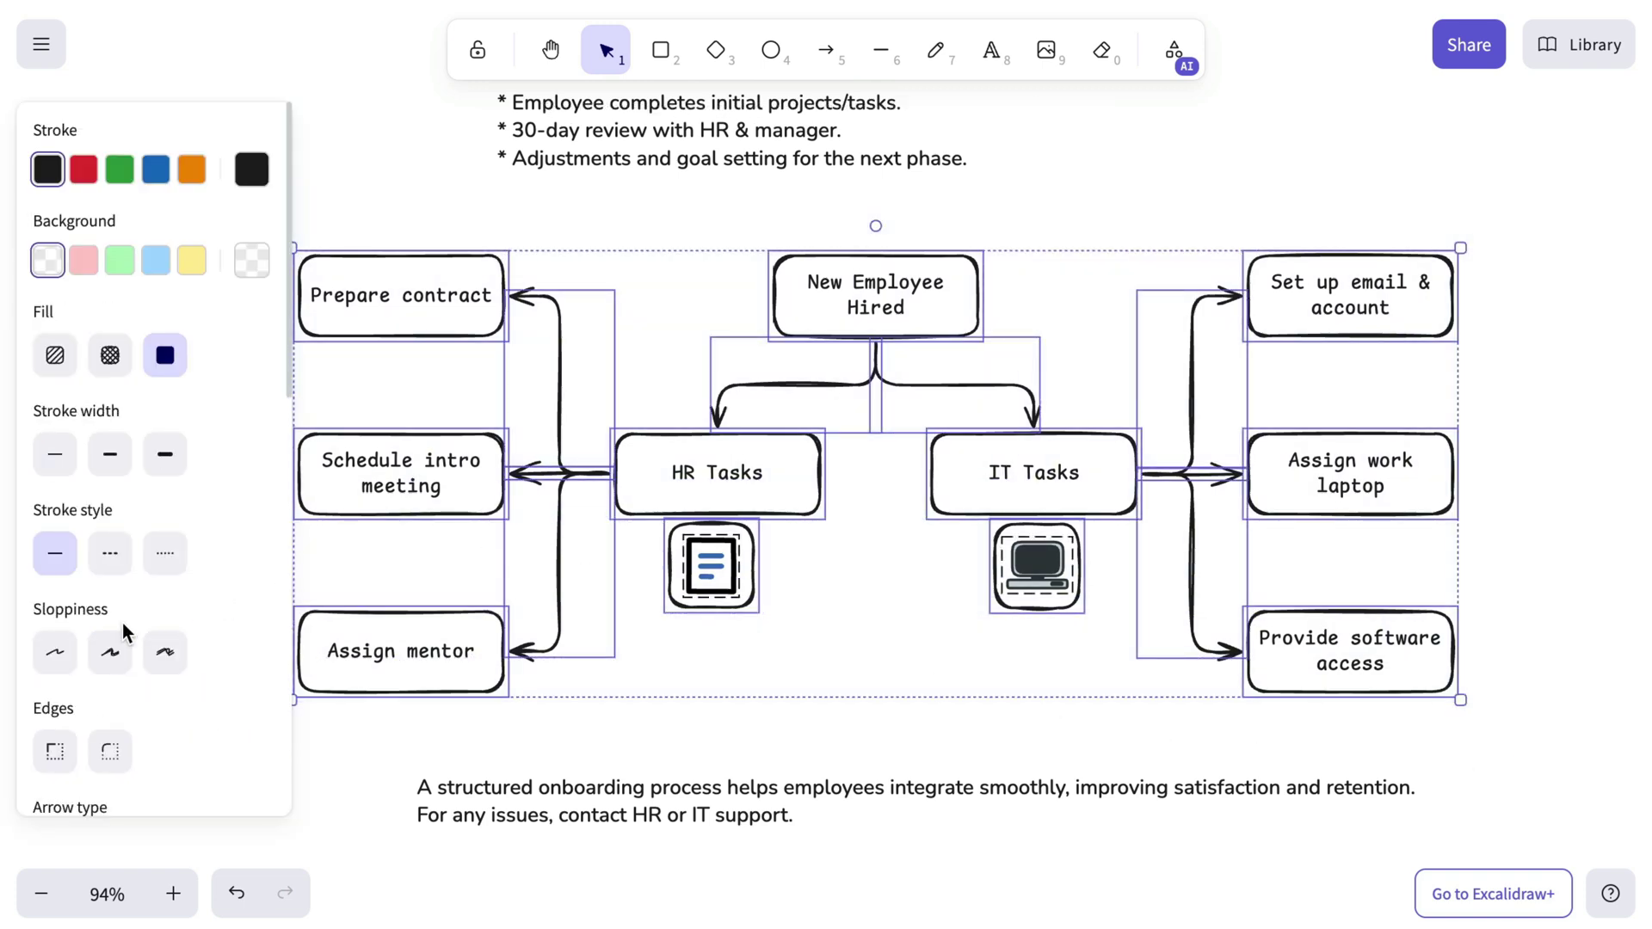
pyautogui.scroll(-2, 111, 649)
pyautogui.click(55, 658)
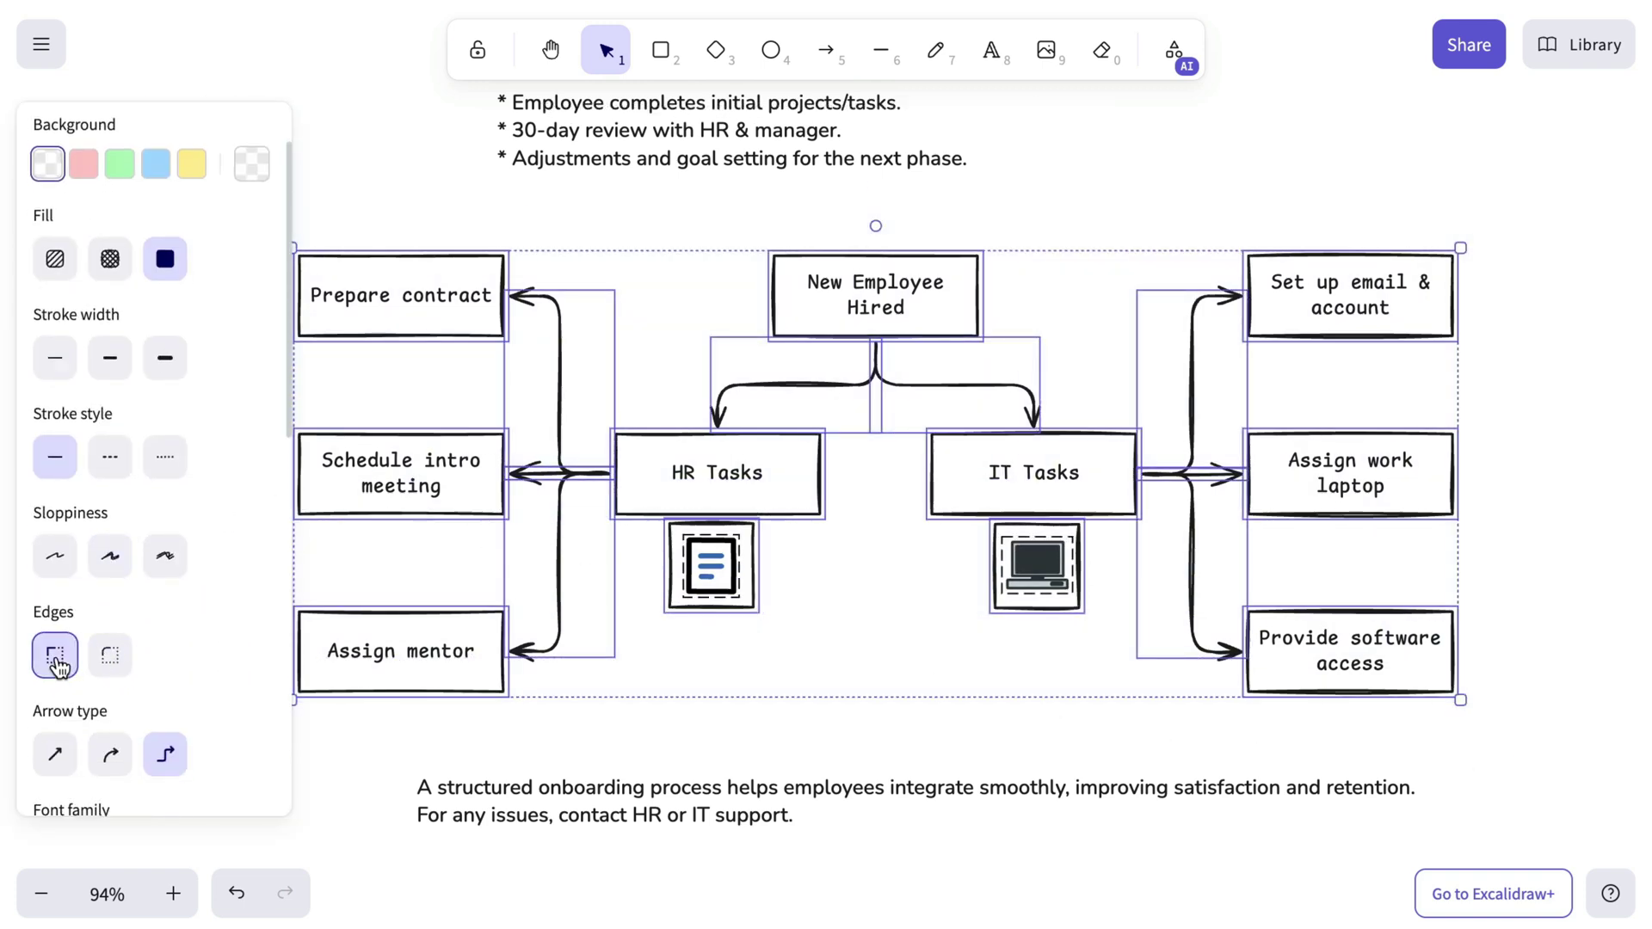
pyautogui.click(55, 565)
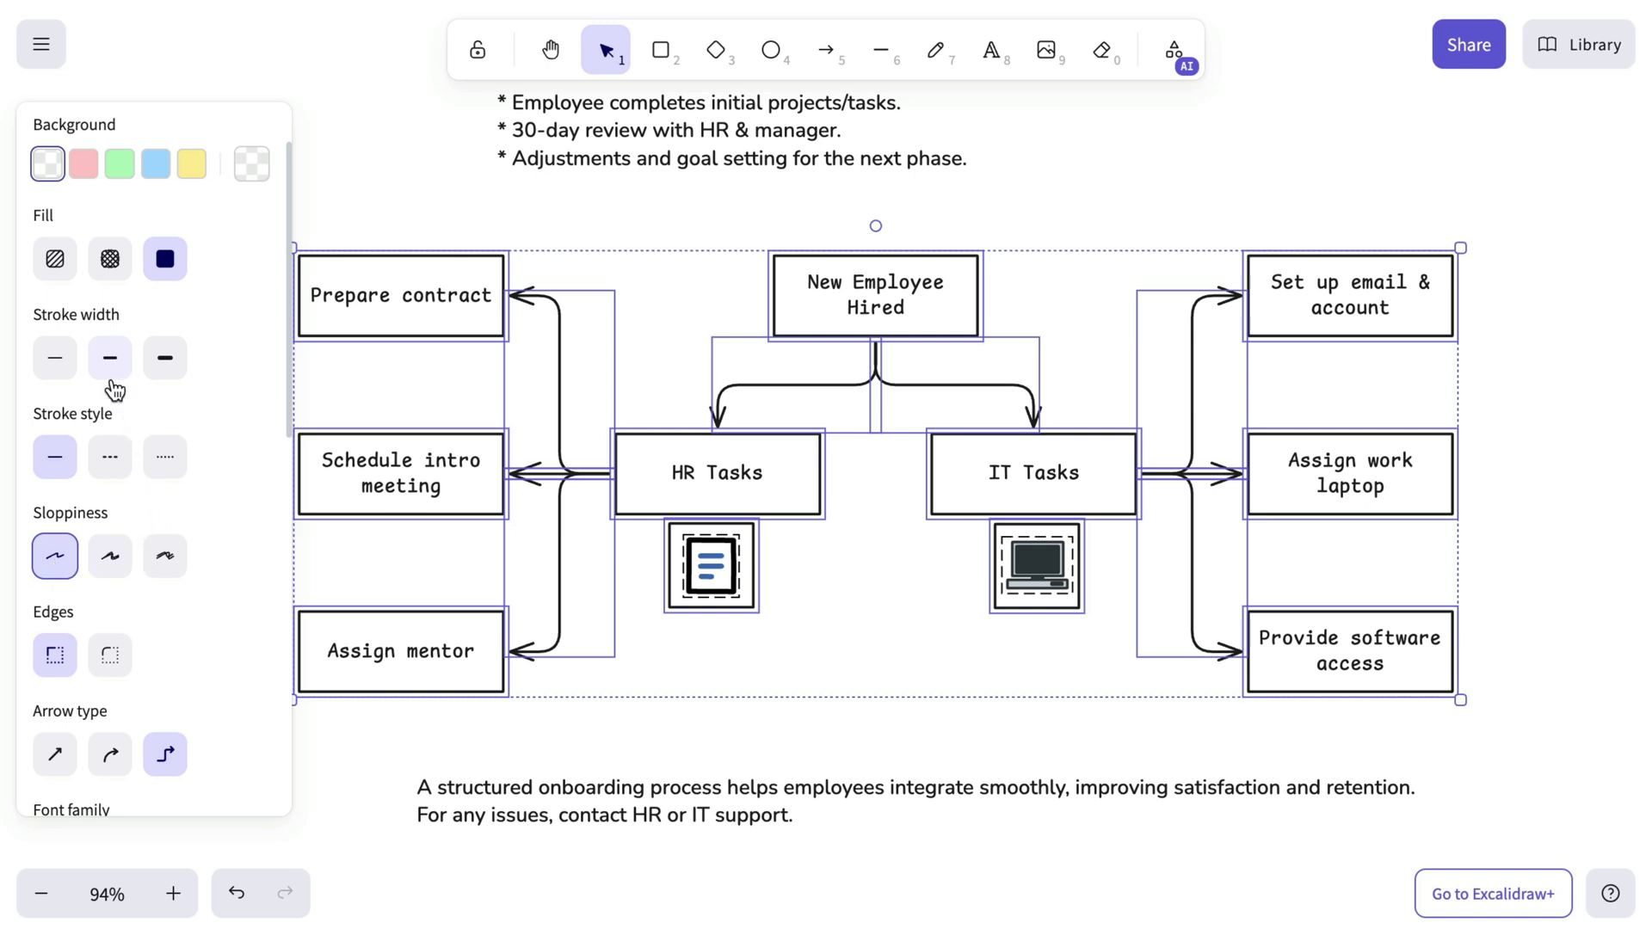
pyautogui.scroll(1, 114, 391)
pyautogui.click(111, 417)
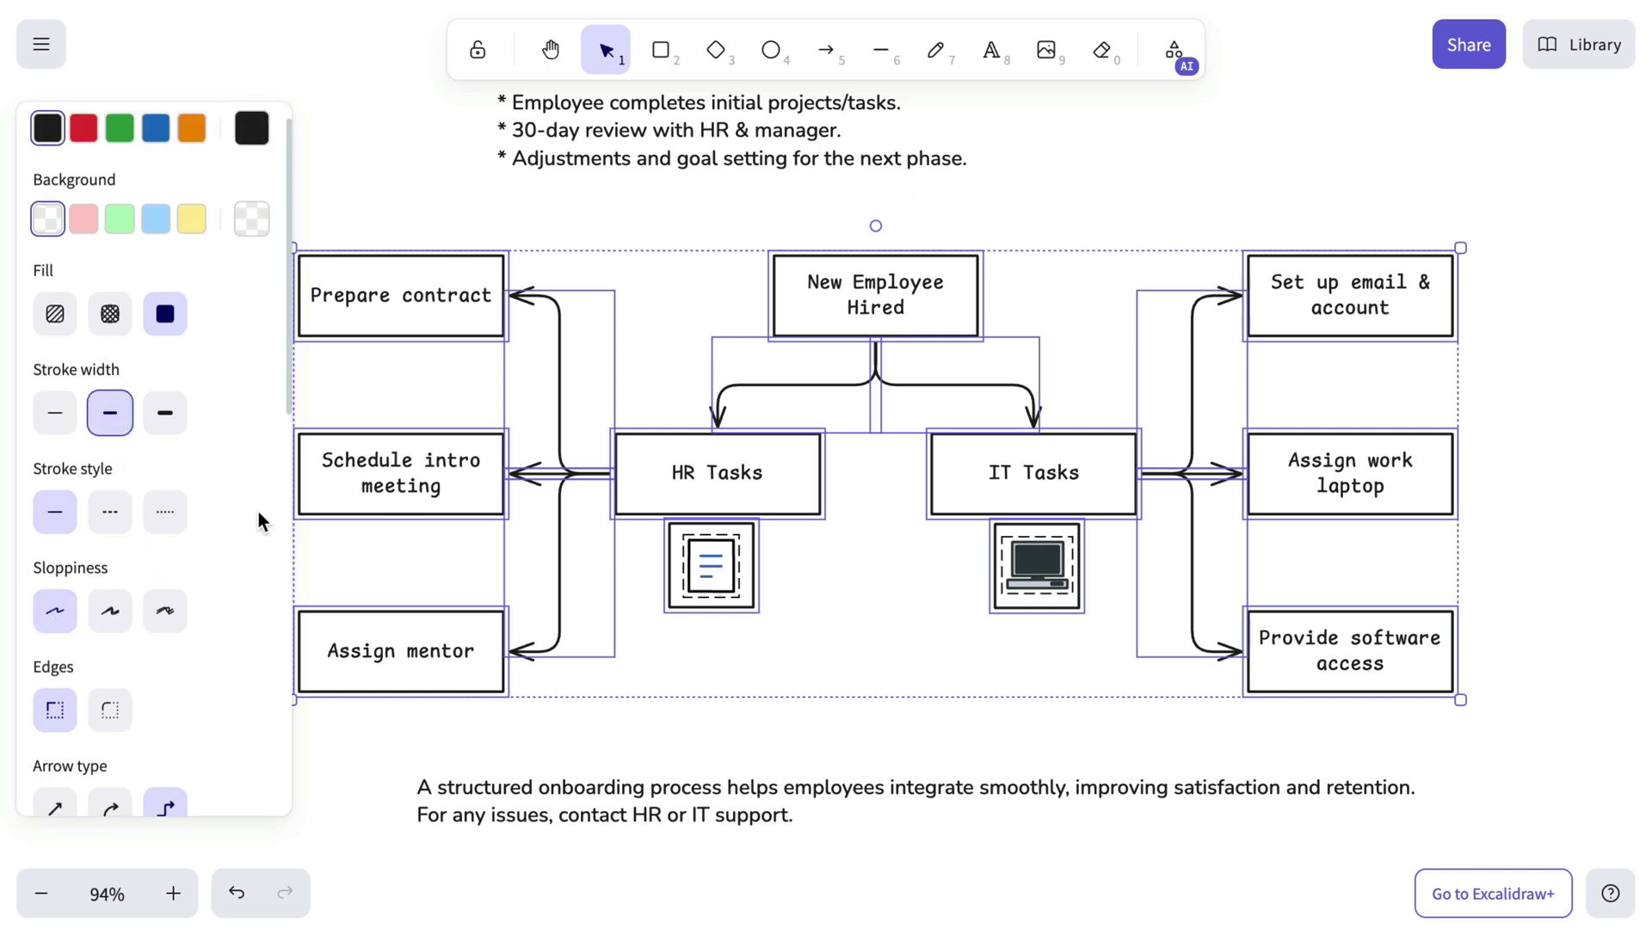
pyautogui.click(699, 741)
pyautogui.scroll(5, 701, 560)
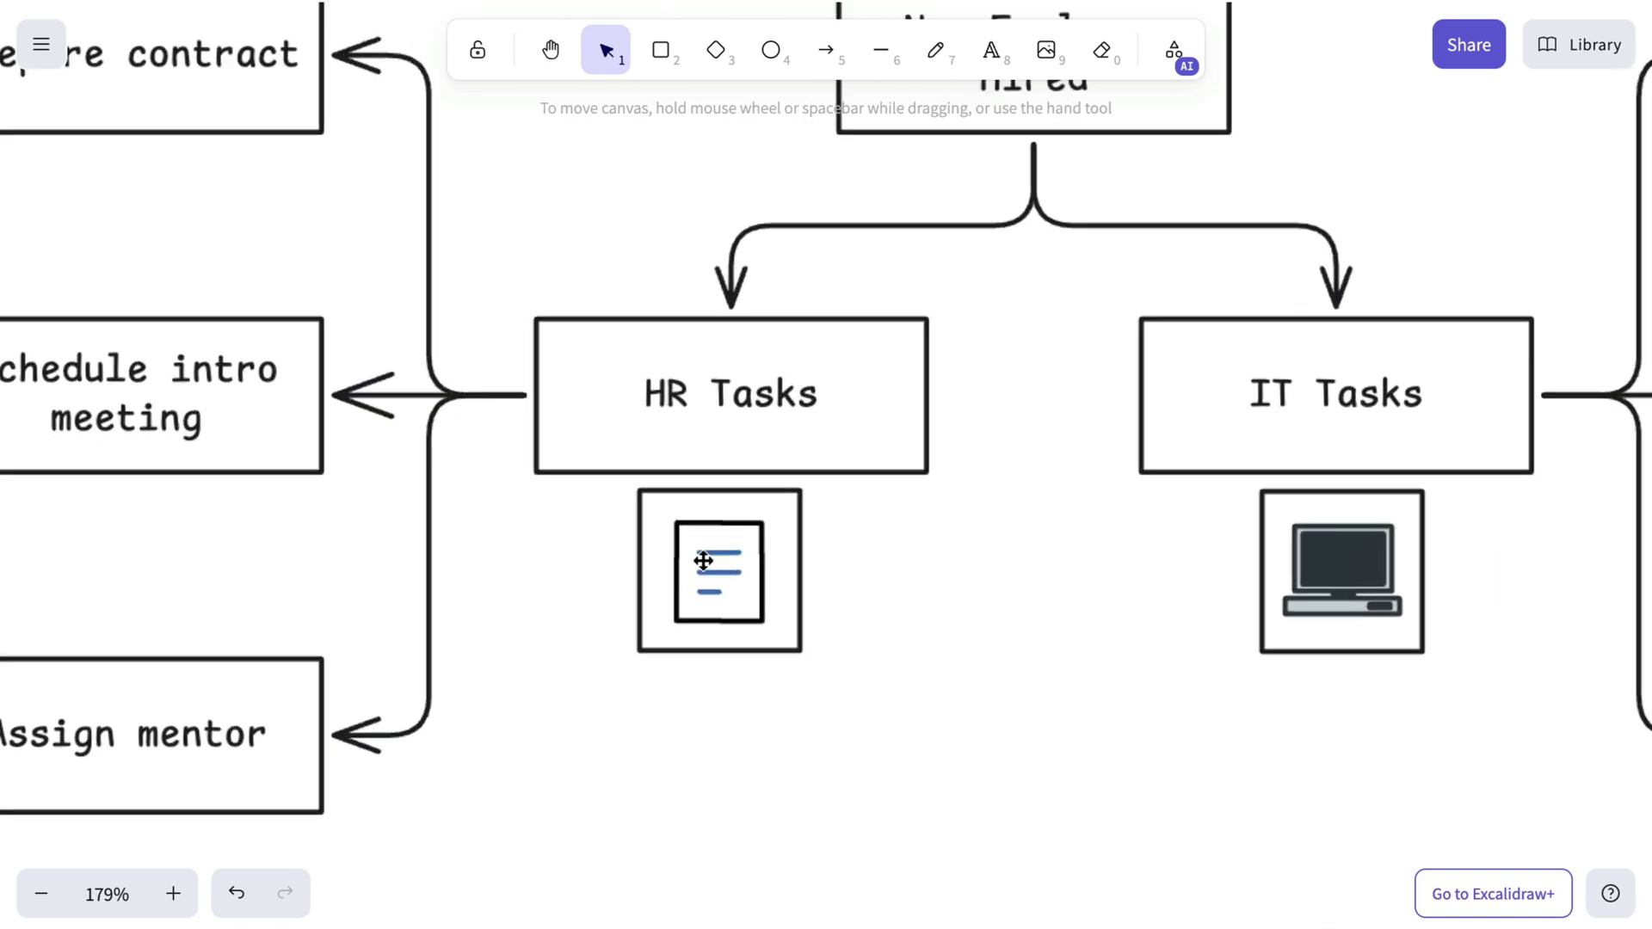
# Fill the document icon's frame with a white background.
pyautogui.click(803, 474)
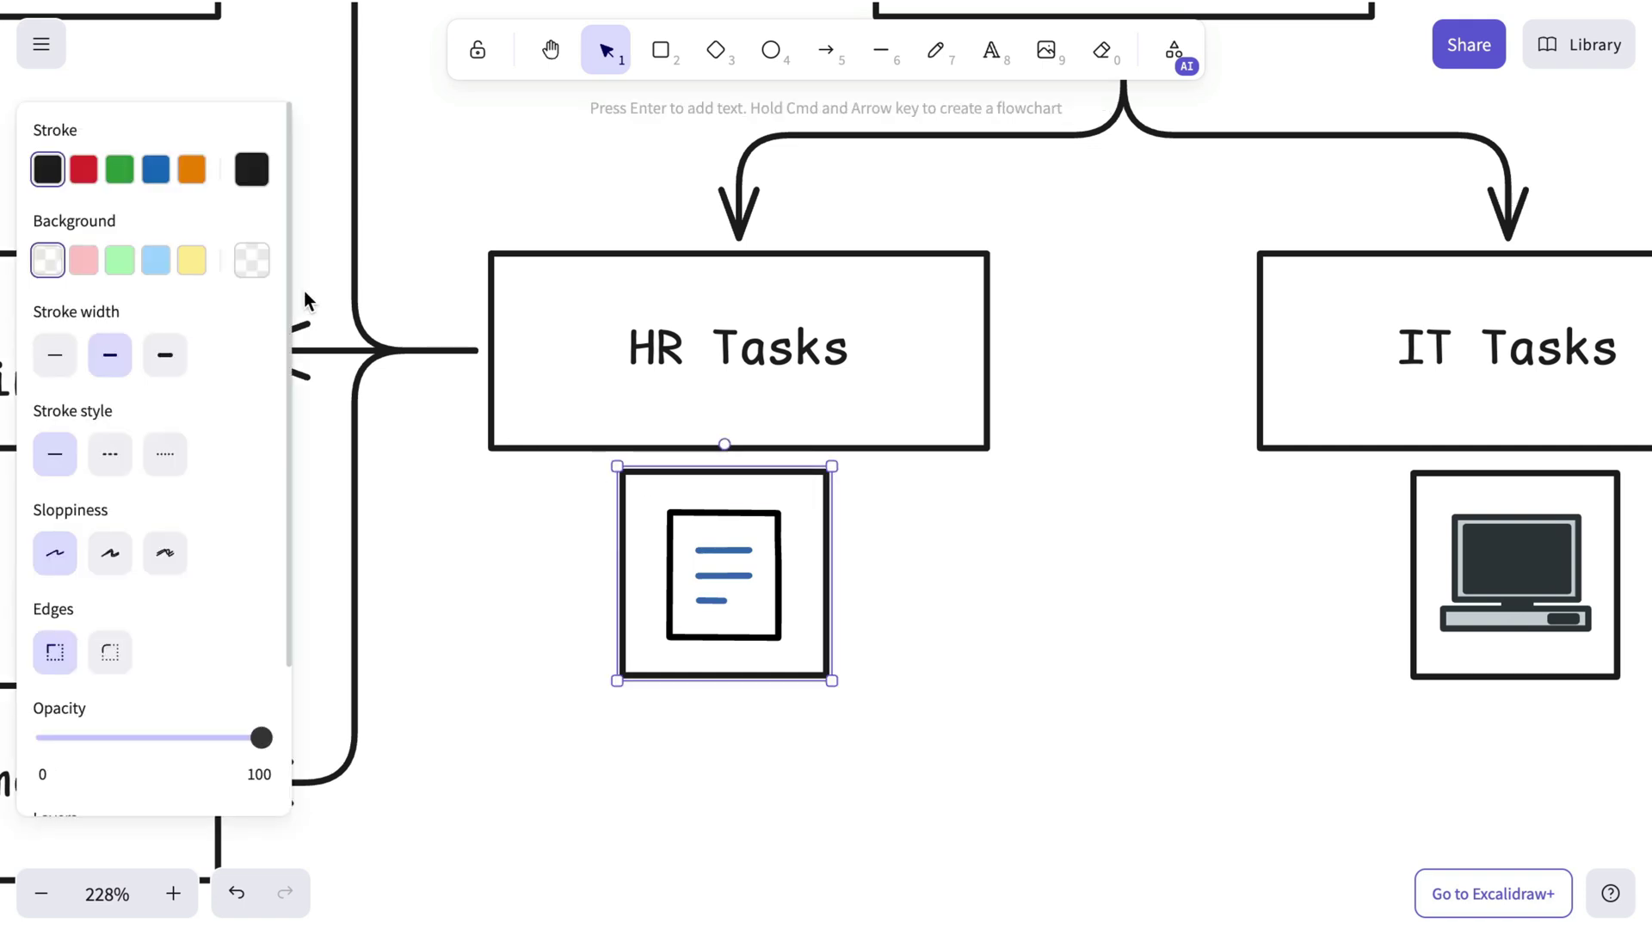
pyautogui.click(249, 265)
pyautogui.click(412, 410)
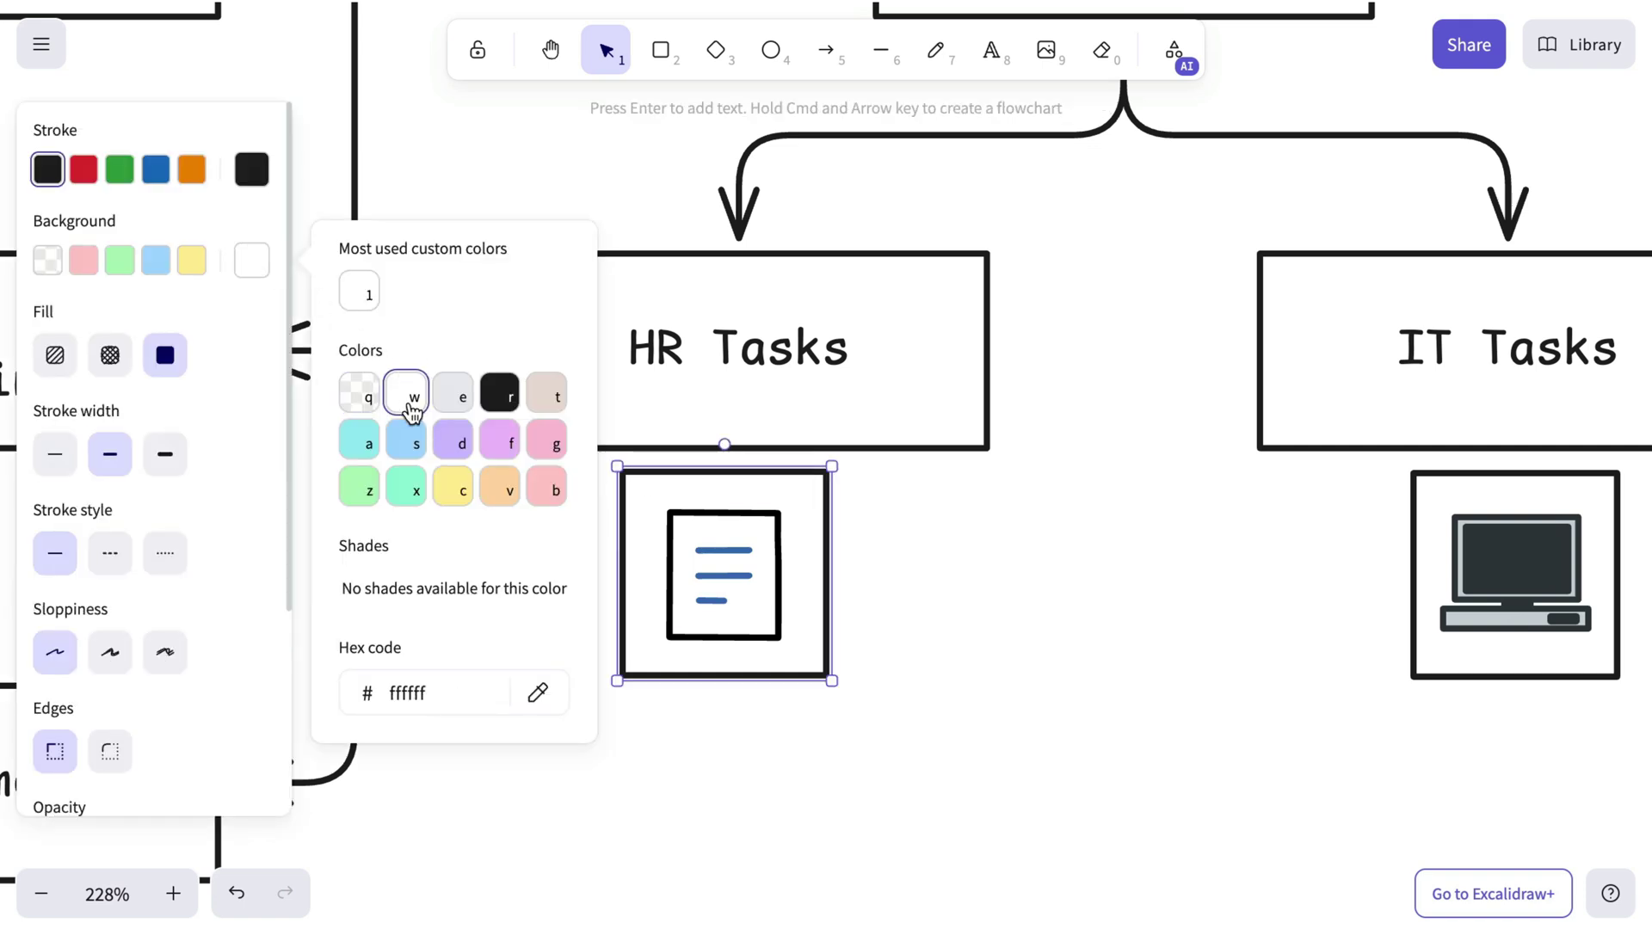
pyautogui.click(920, 566)
pyautogui.click(745, 516)
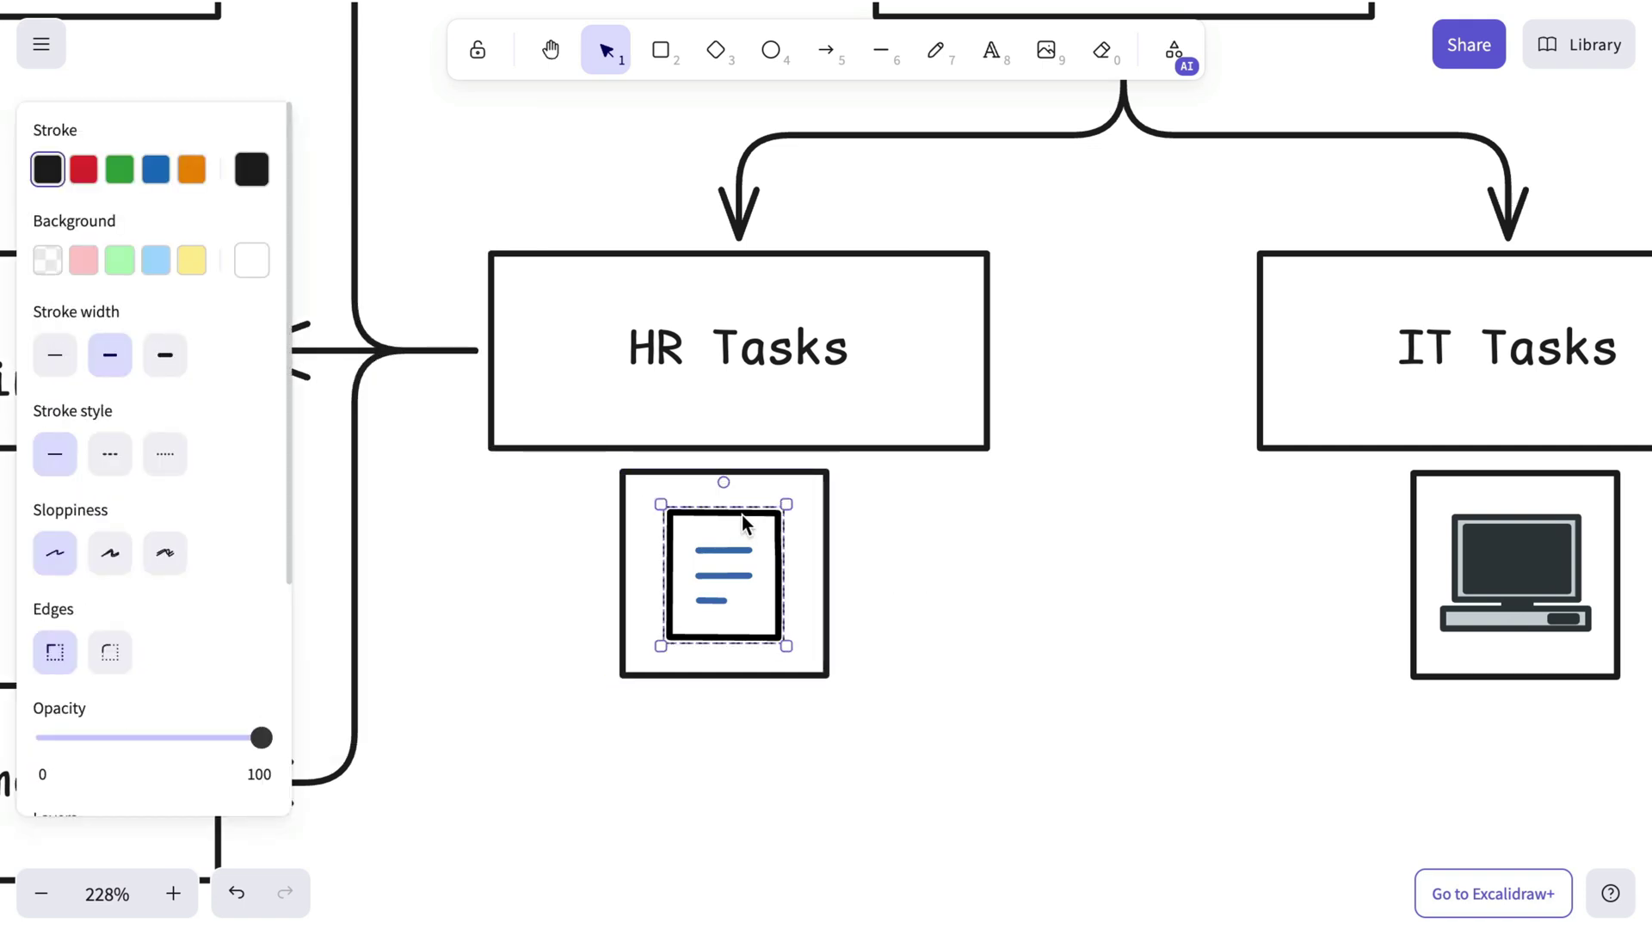
pyautogui.click(252, 260)
pyautogui.click(1025, 611)
# Give the laptop frame and laptop icon white backgrounds, keeping the laptop's stroke black.
pyautogui.hscroll(5, 1026, 611)
pyautogui.click(1025, 611)
pyautogui.click(251, 260)
pyautogui.click(406, 287)
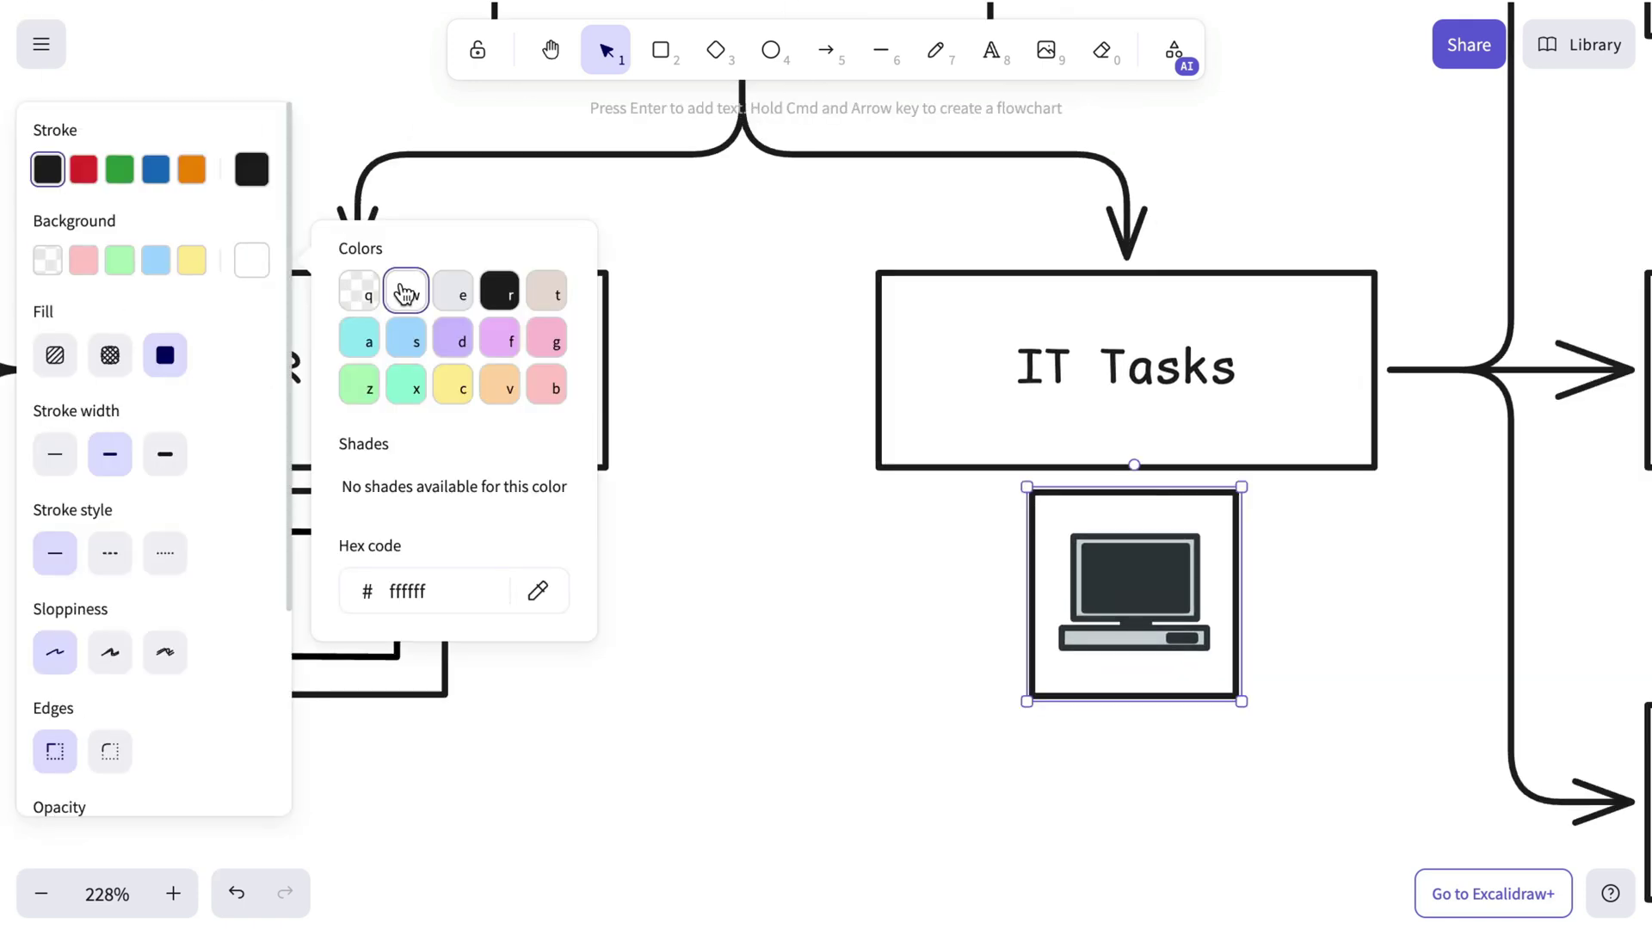
pyautogui.click(1096, 585)
pyautogui.click(251, 169)
pyautogui.click(406, 298)
pyautogui.click(47, 169)
pyautogui.click(251, 259)
pyautogui.click(406, 287)
pyautogui.click(757, 513)
# Adjust the laptop's monitor and stand rectangles so the monitor sits on the stand.
pyautogui.scroll(5, 1127, 645)
pyautogui.rightClick(1154, 566)
pyautogui.click(1515, 675)
pyautogui.click(1287, 513)
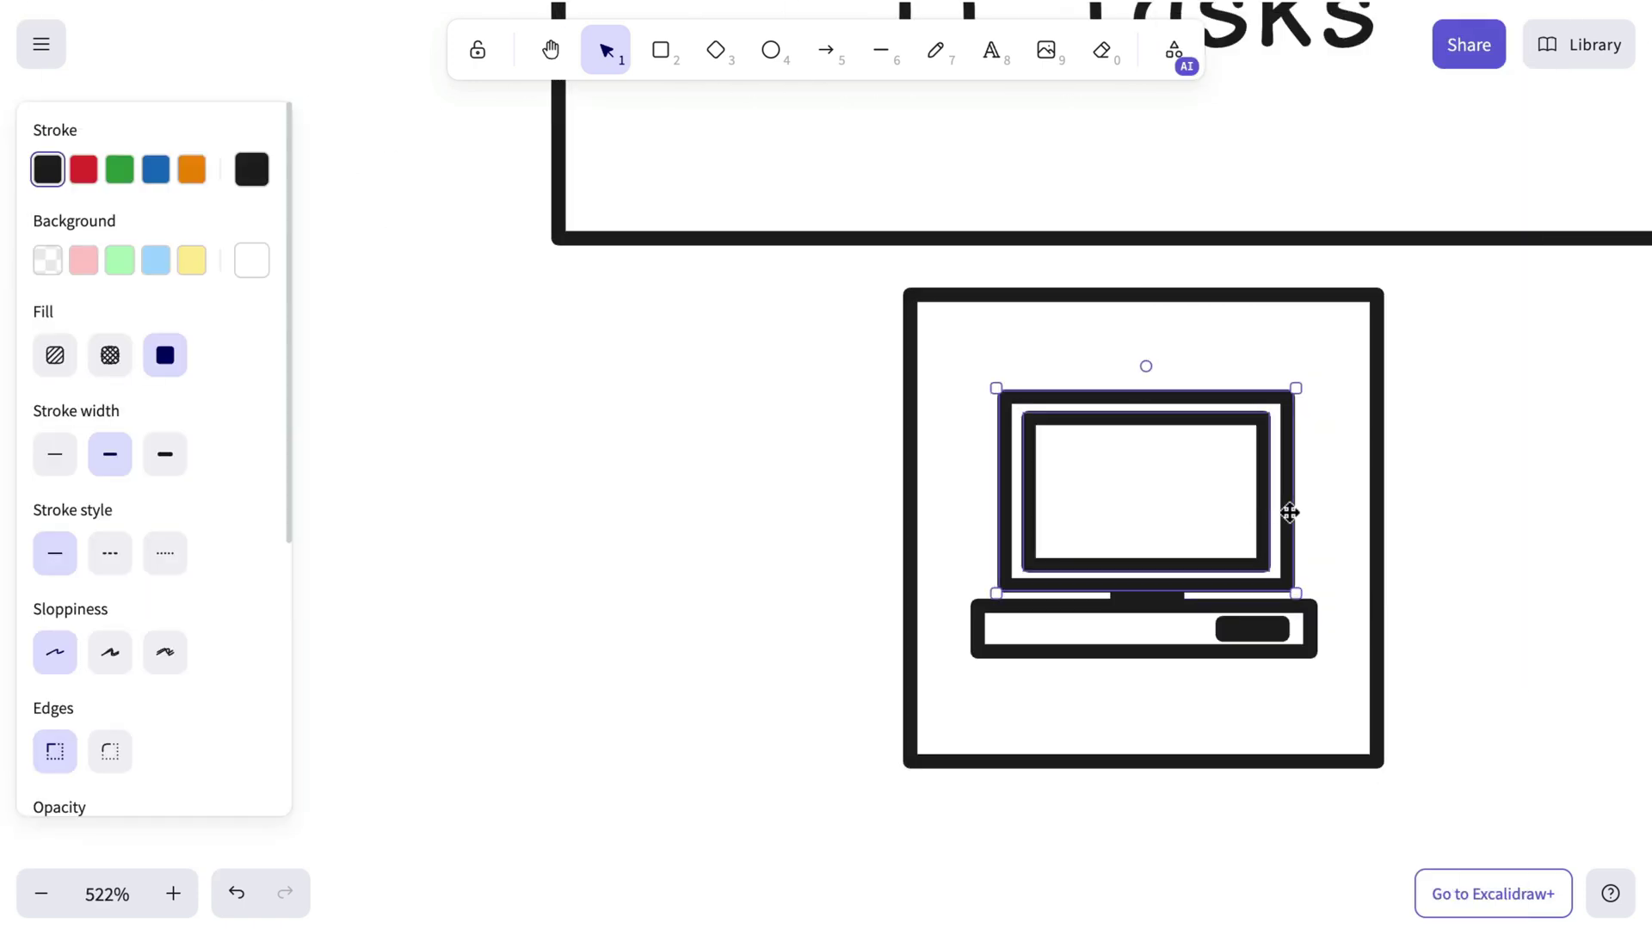
pyautogui.click(1217, 464)
pyautogui.moveTo(1216, 465); pyautogui.dragTo(1216, 468)
pyautogui.click(1147, 592)
pyautogui.moveTo(1147, 581); pyautogui.dragTo(1214, 547)
pyautogui.click(1212, 538)
pyautogui.click(1174, 587)
pyautogui.moveTo(1151, 599); pyautogui.dragTo(1151, 612)
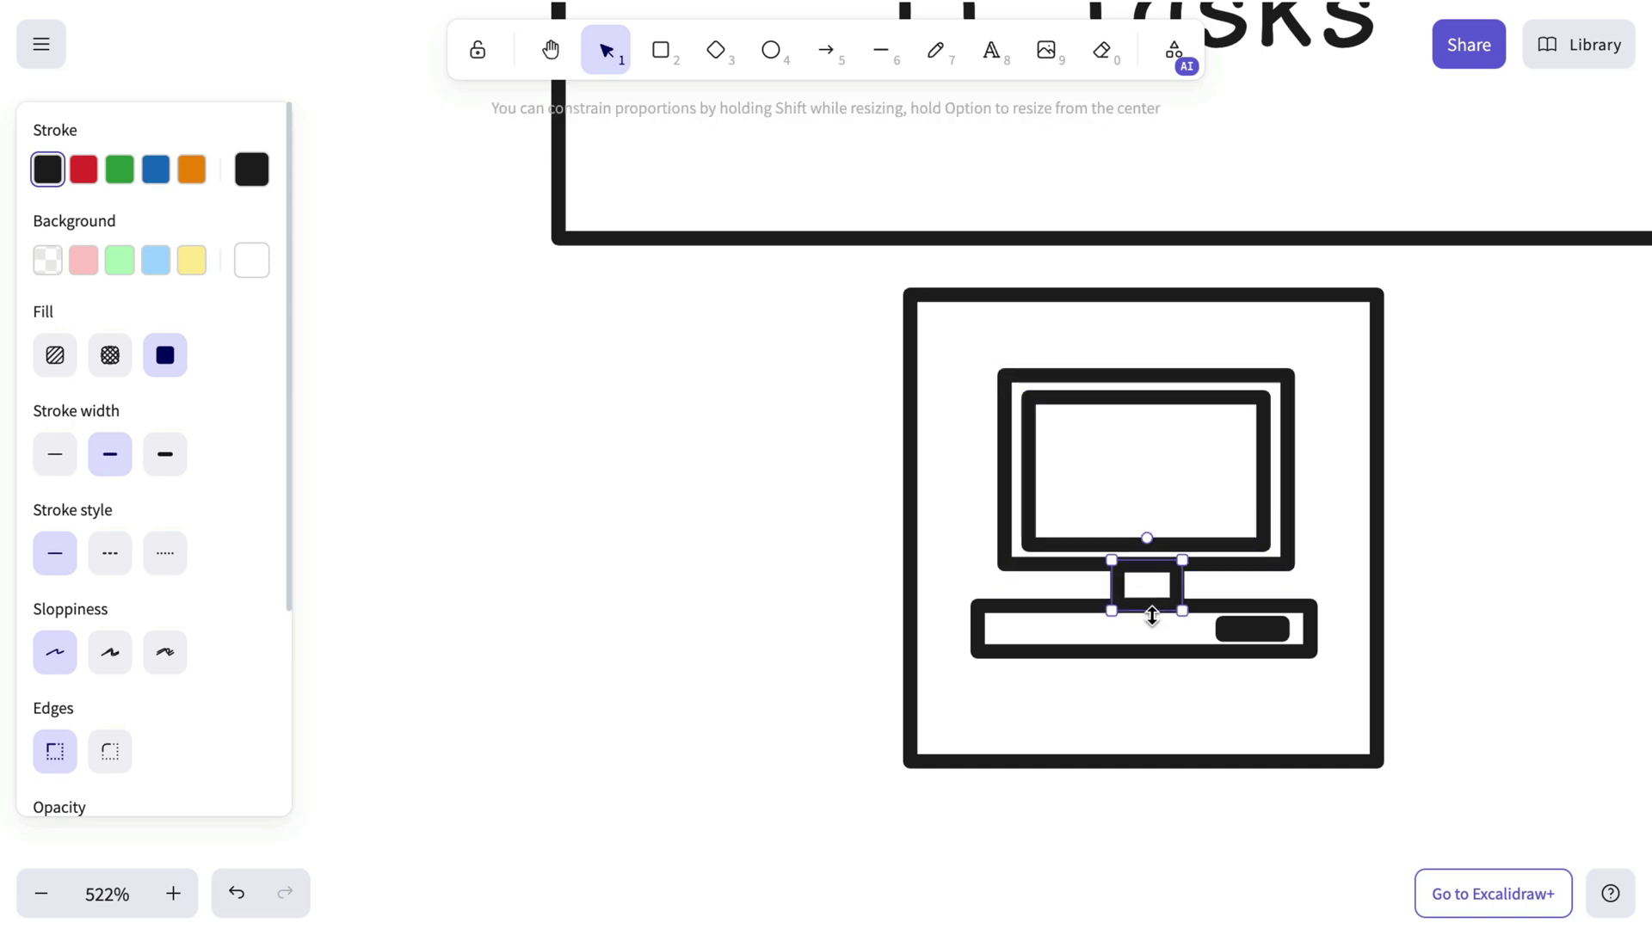
pyautogui.click(1278, 642)
# Select the monitor rectangles and whole monitor icon to check the assembled laptop.
pyautogui.click(1161, 571)
pyautogui.click(1191, 512)
pyautogui.scroll(-4, 1192, 516)
pyautogui.scroll(-3, 1194, 520)
pyautogui.moveTo(1482, 649); pyautogui.dragTo(1028, 398)
pyautogui.press('Escape')
pyautogui.scroll(-8, 1067, 528)
pyautogui.scroll(-3, 1068, 528)
pyautogui.hscroll(2, 1067, 528)
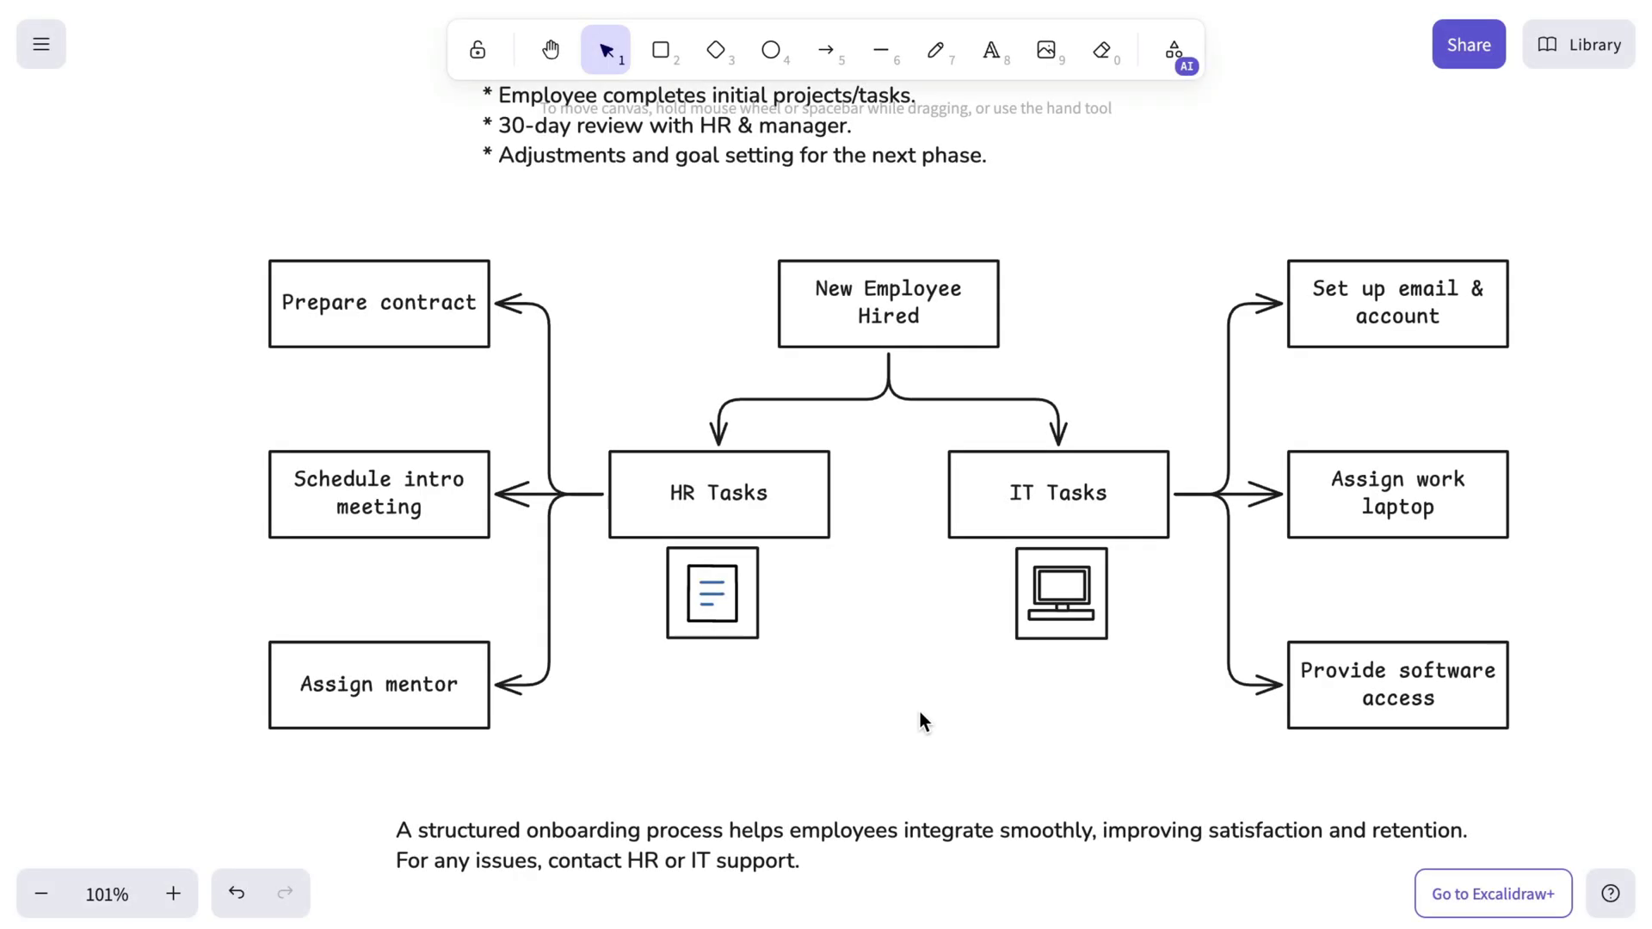
# Draw a tall rectangle right of the guide with a transparent background.
pyautogui.hotkey('shift', '1')
pyautogui.hscroll(10, 920, 711)
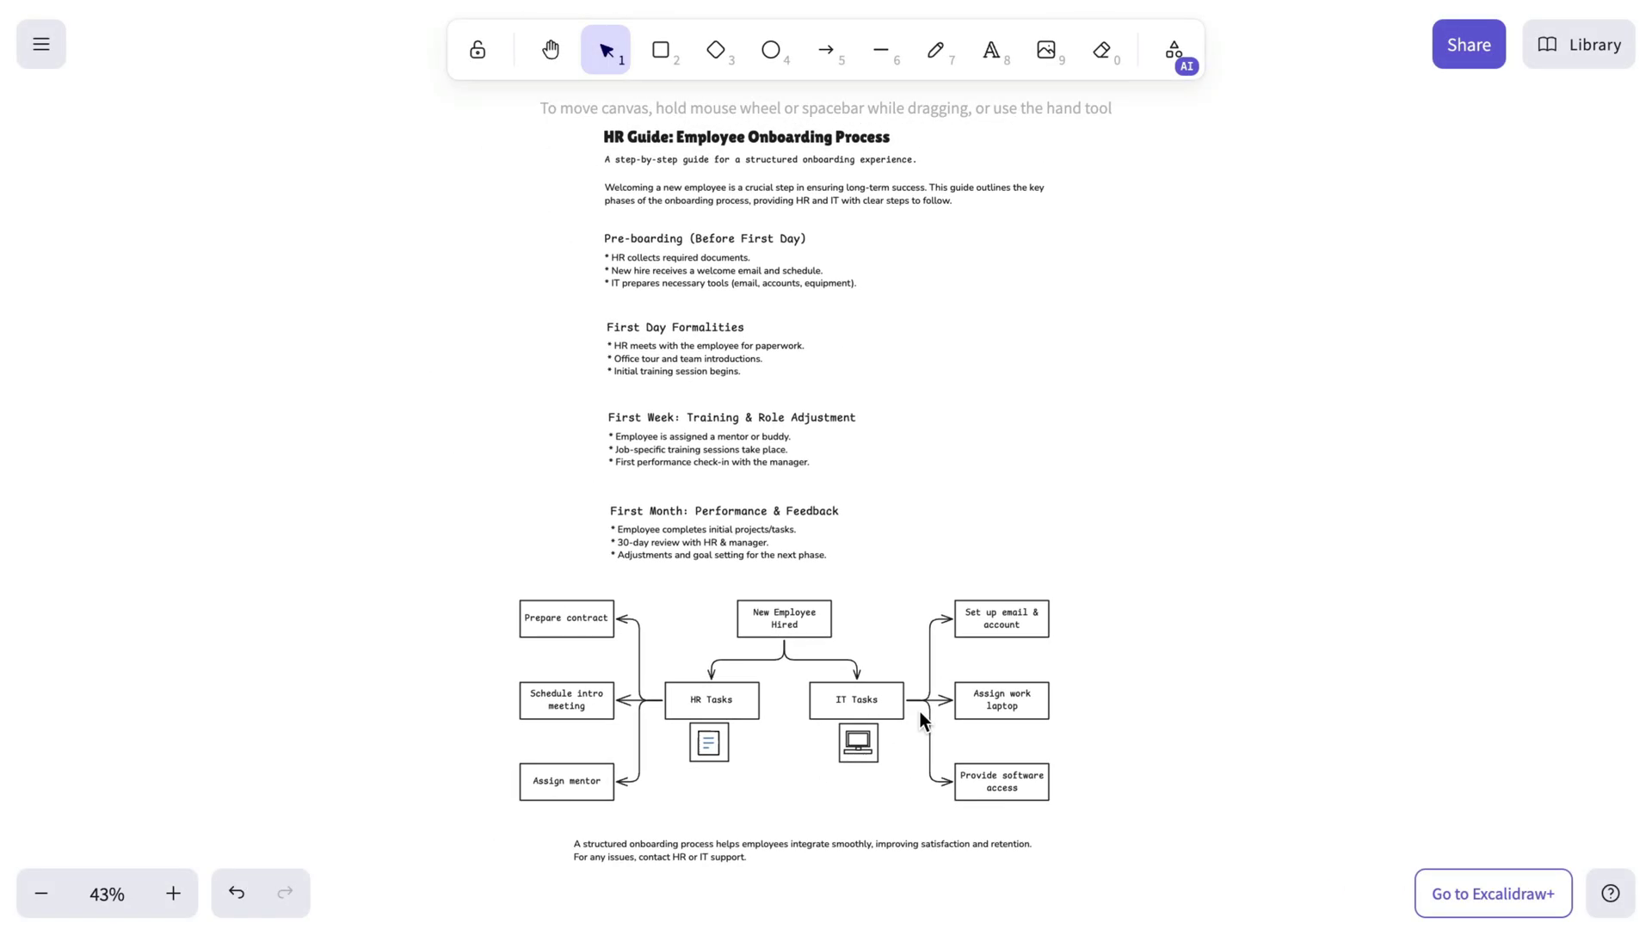
pyautogui.click(660, 54)
pyautogui.moveTo(793, 163); pyautogui.dragTo(1374, 865)
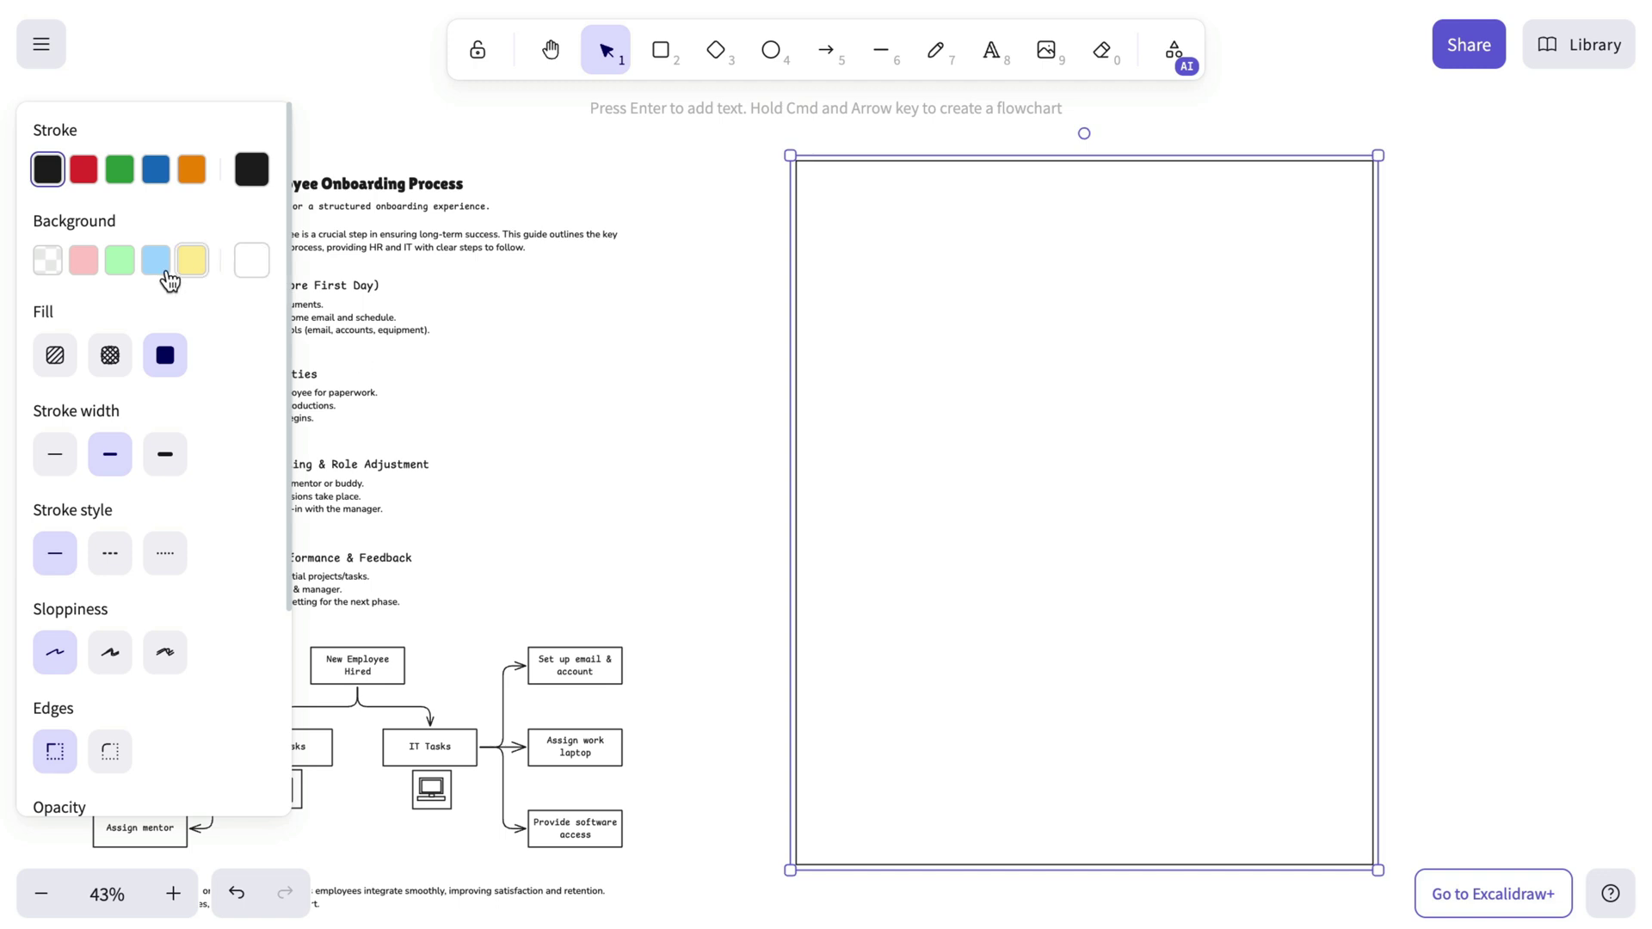
pyautogui.click(47, 265)
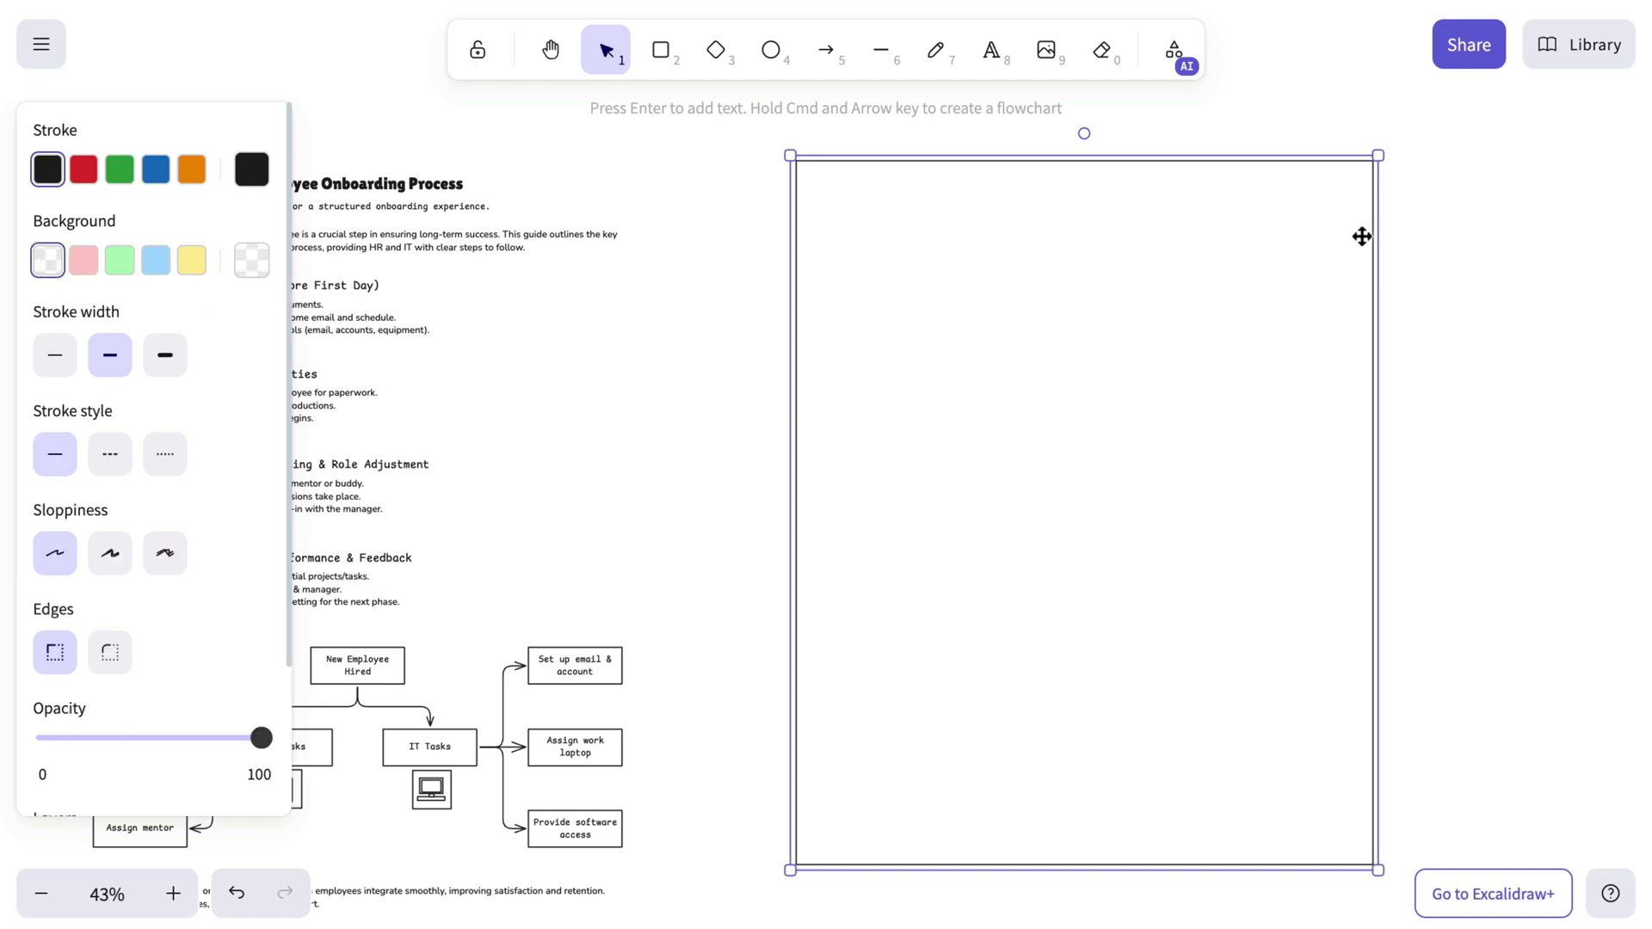
# Set the rectangle's size to width 793 and height 1122.
pyautogui.rightClick(1421, 203)
pyautogui.click(1326, 591)
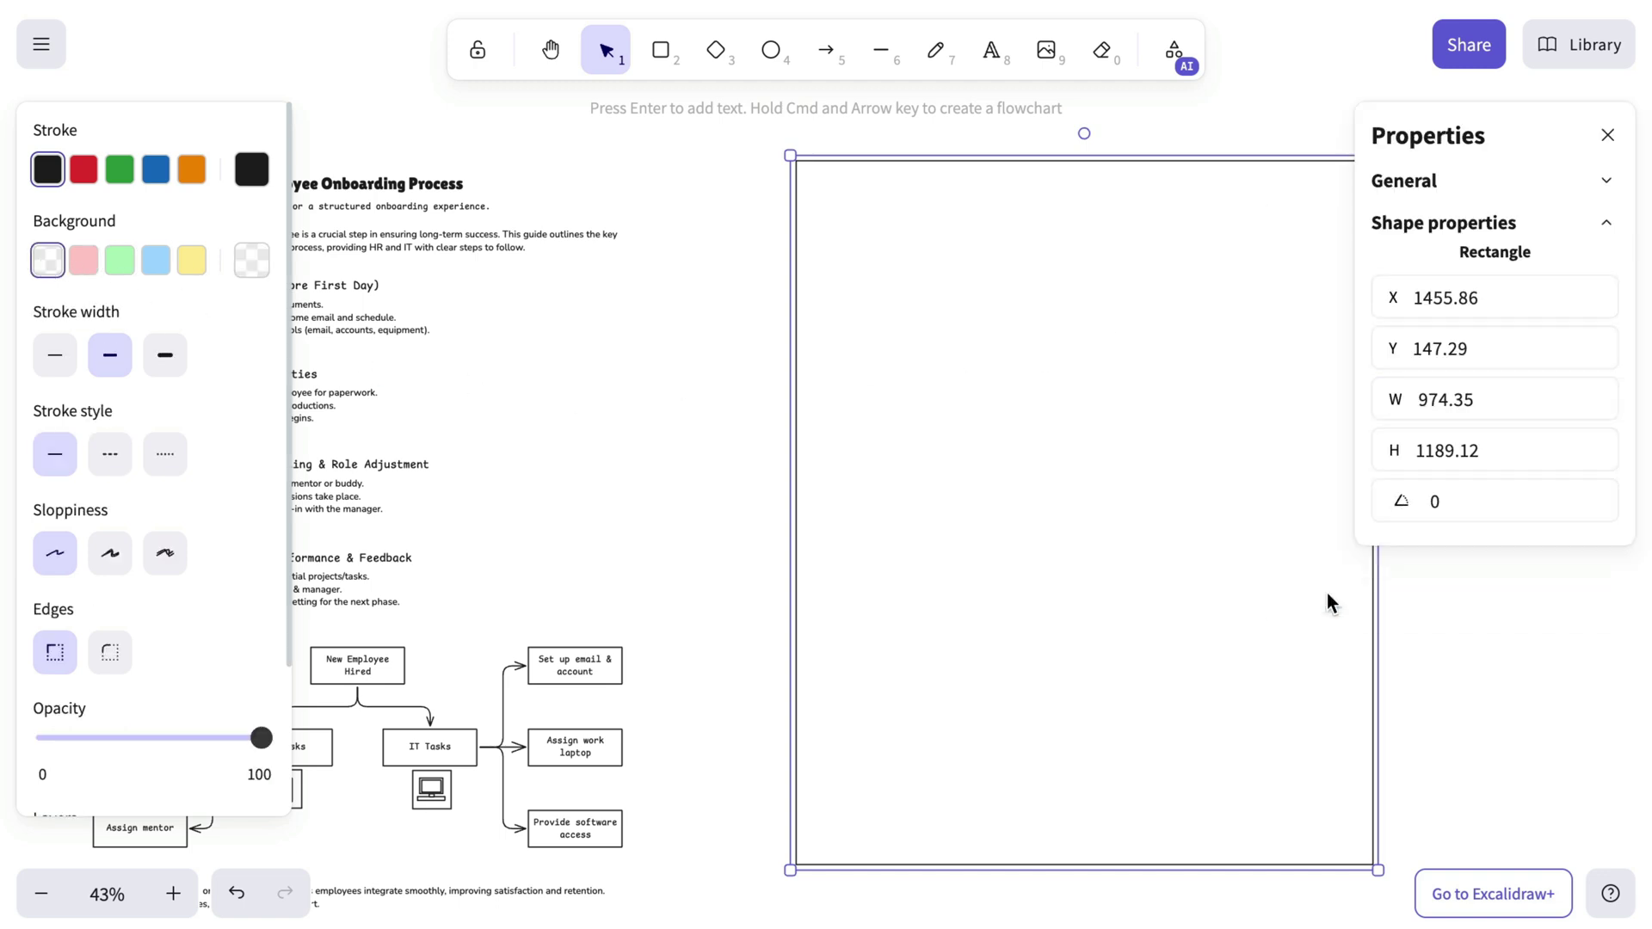
pyautogui.hscroll(4, 1326, 592)
pyautogui.click(1467, 398)
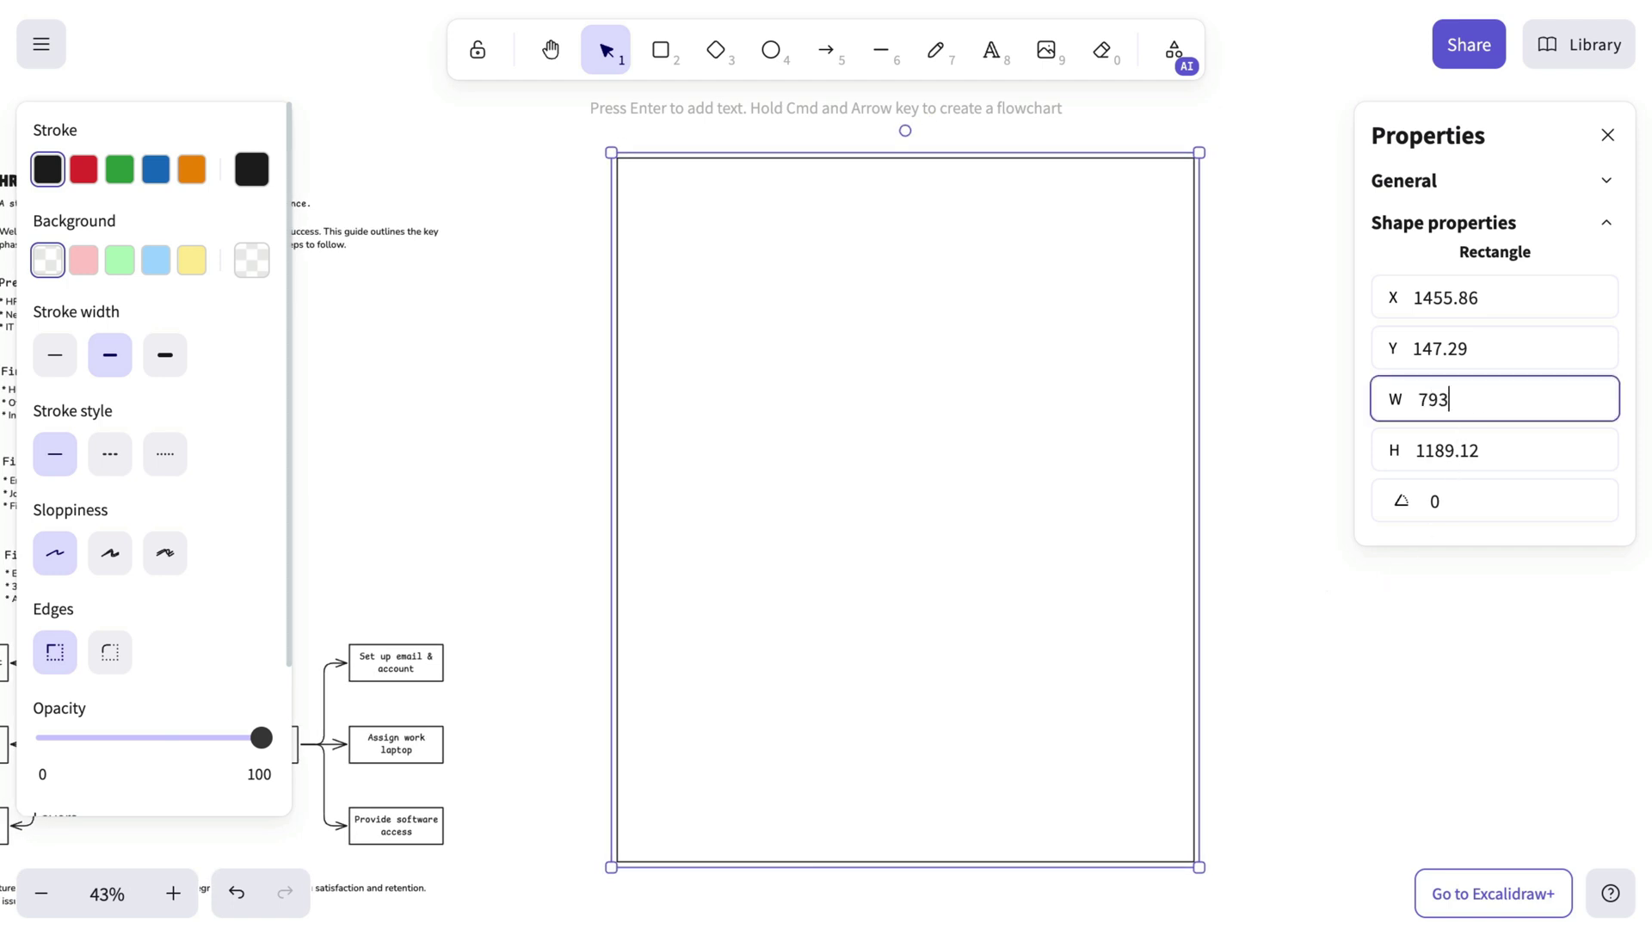
pyautogui.write('793')
pyautogui.press('Return')
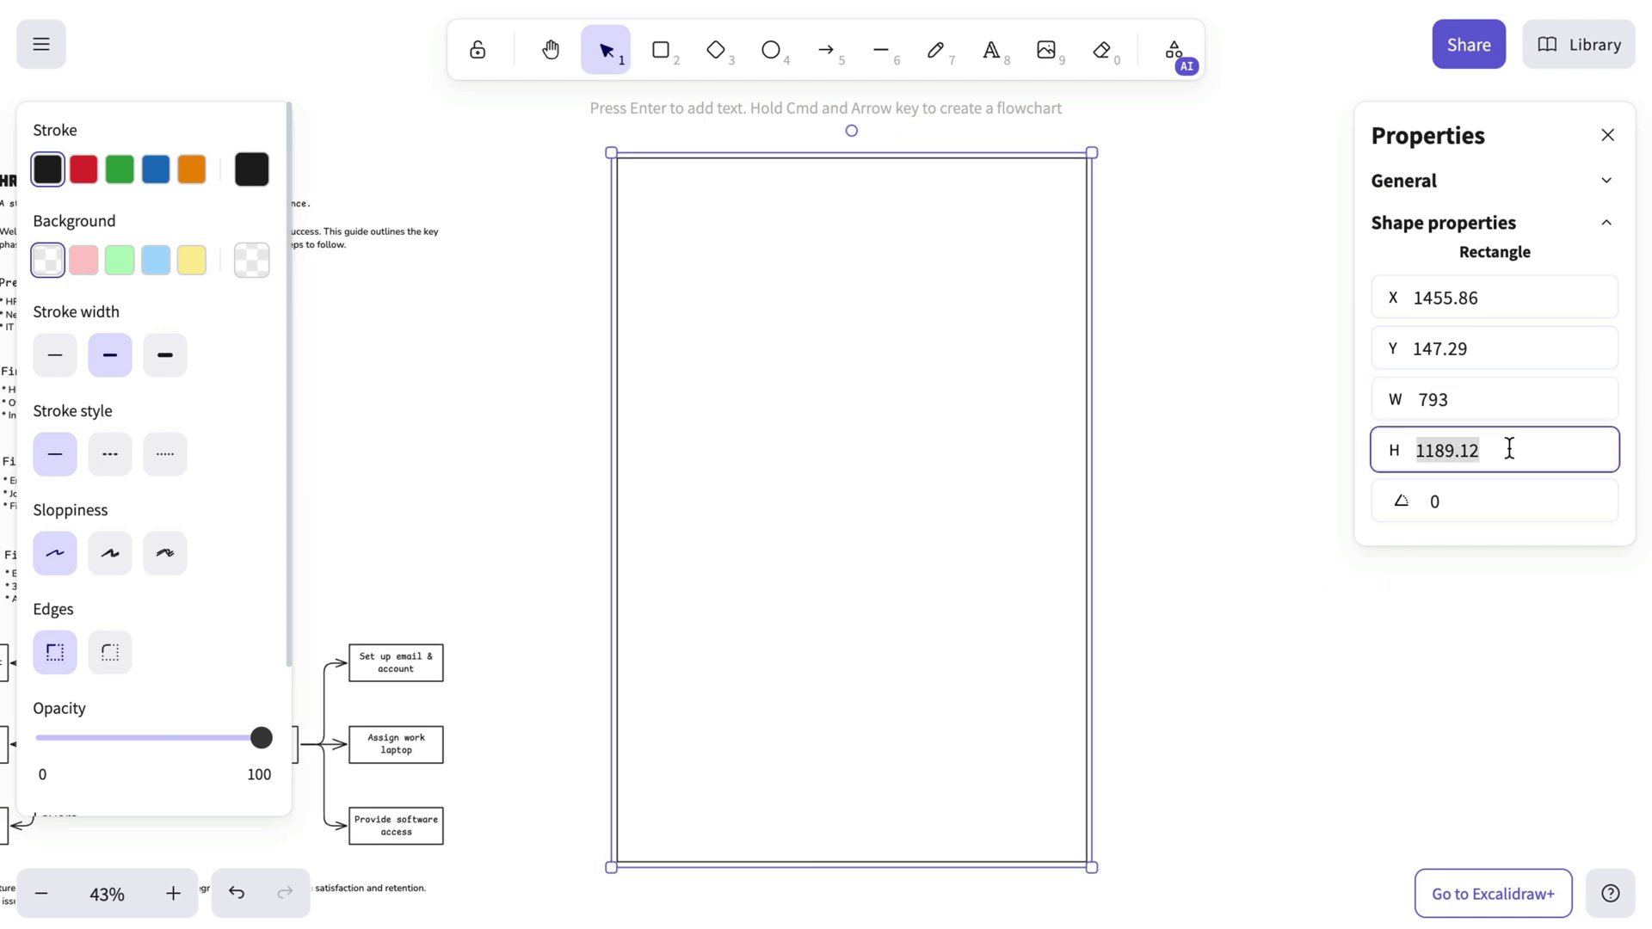
pyautogui.press('Return')
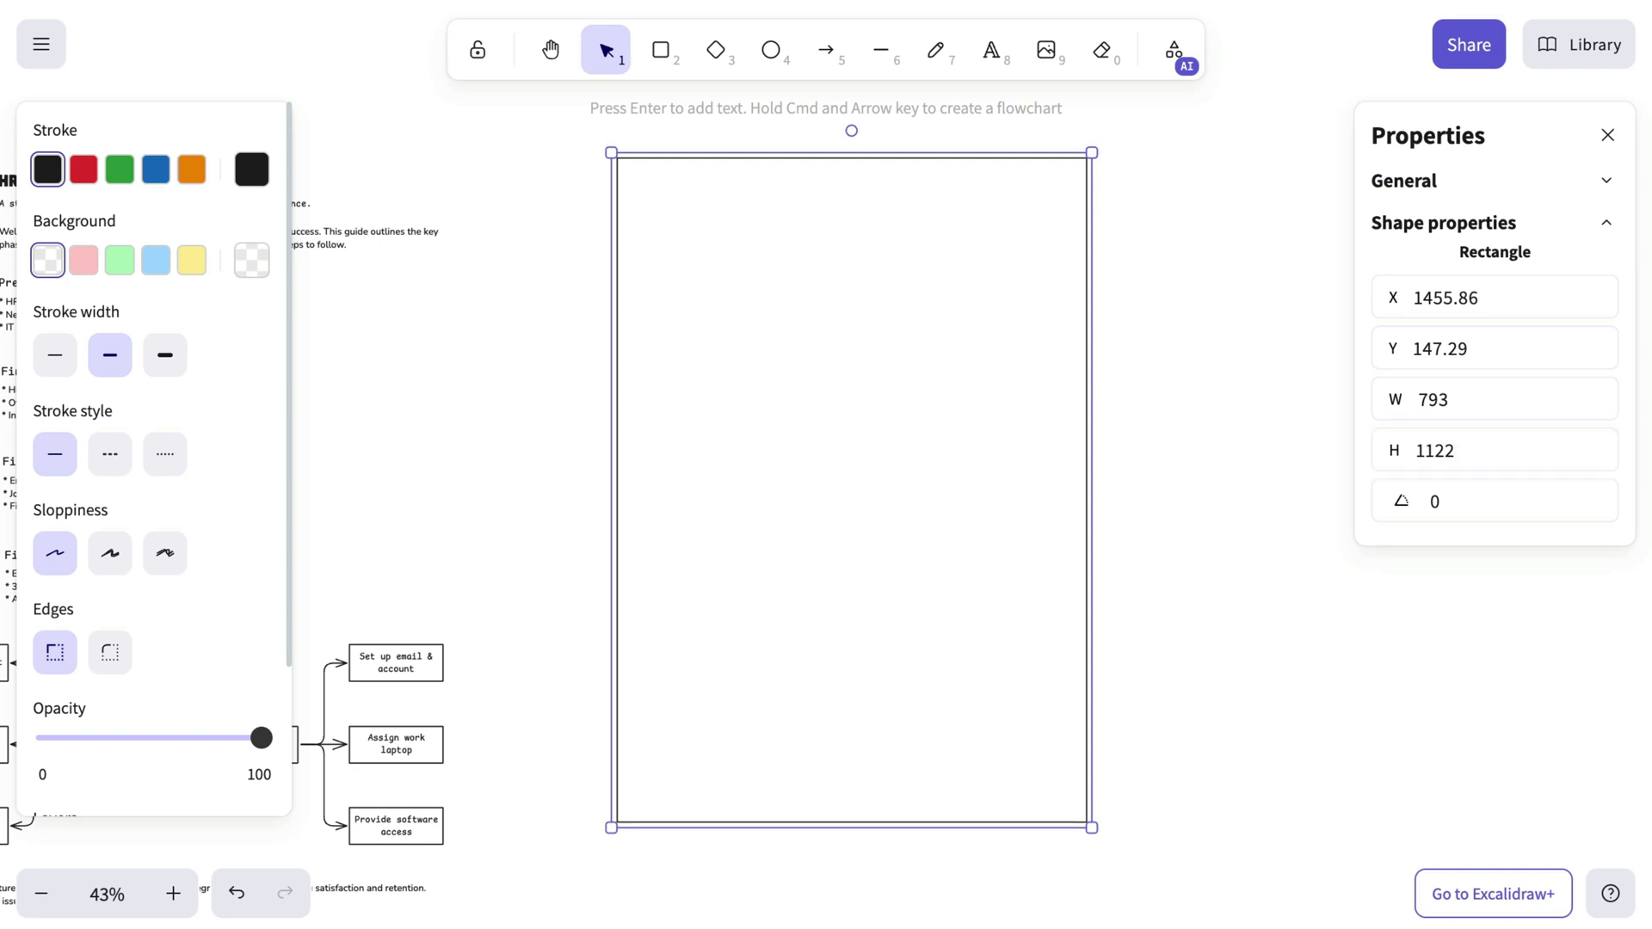
pyautogui.click(1239, 444)
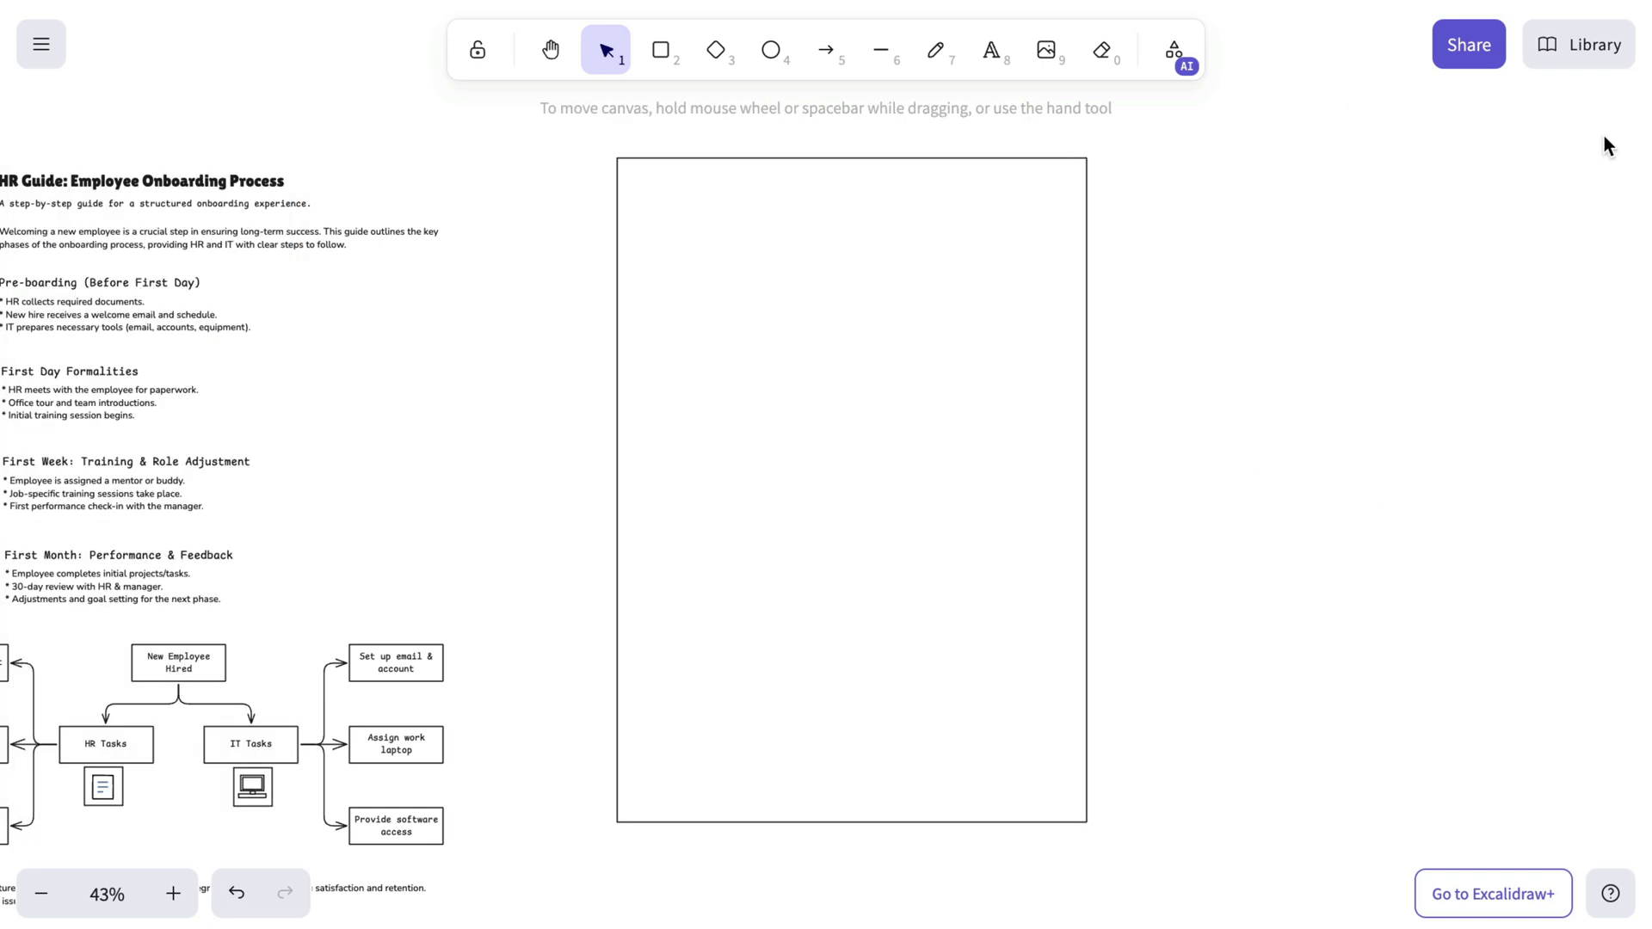
# Move the page rectangle over the HR guide and then back beside it.
pyautogui.hscroll(-6, 1376, 371)
pyautogui.click(1366, 203)
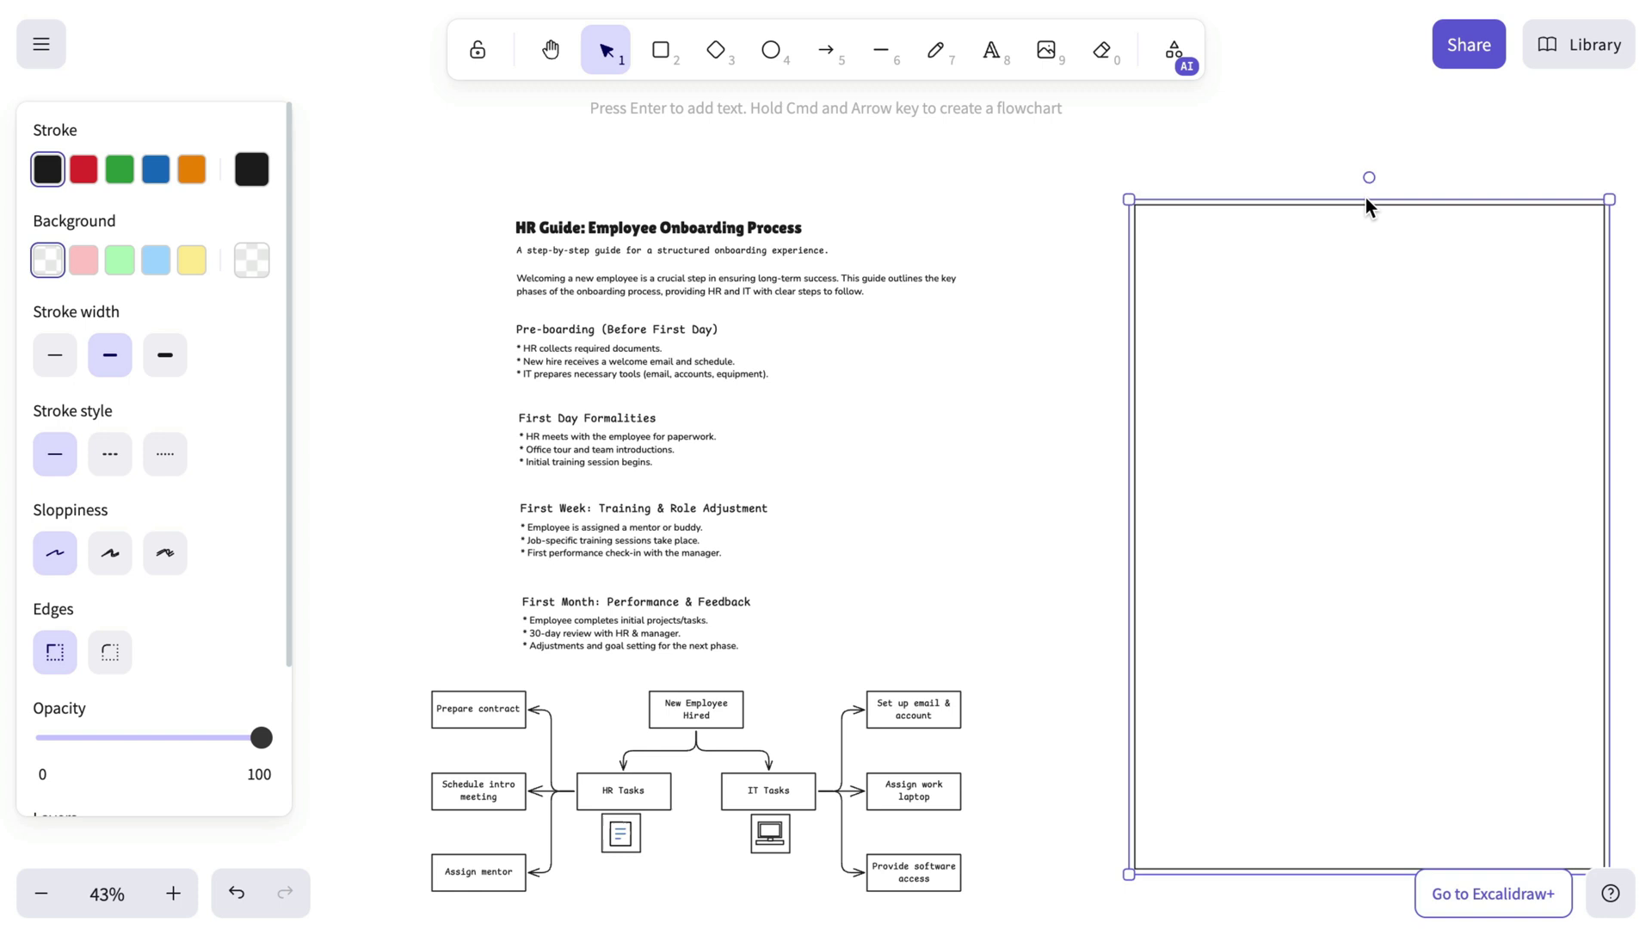
pyautogui.moveTo(1453, 378); pyautogui.dragTo(789, 351)
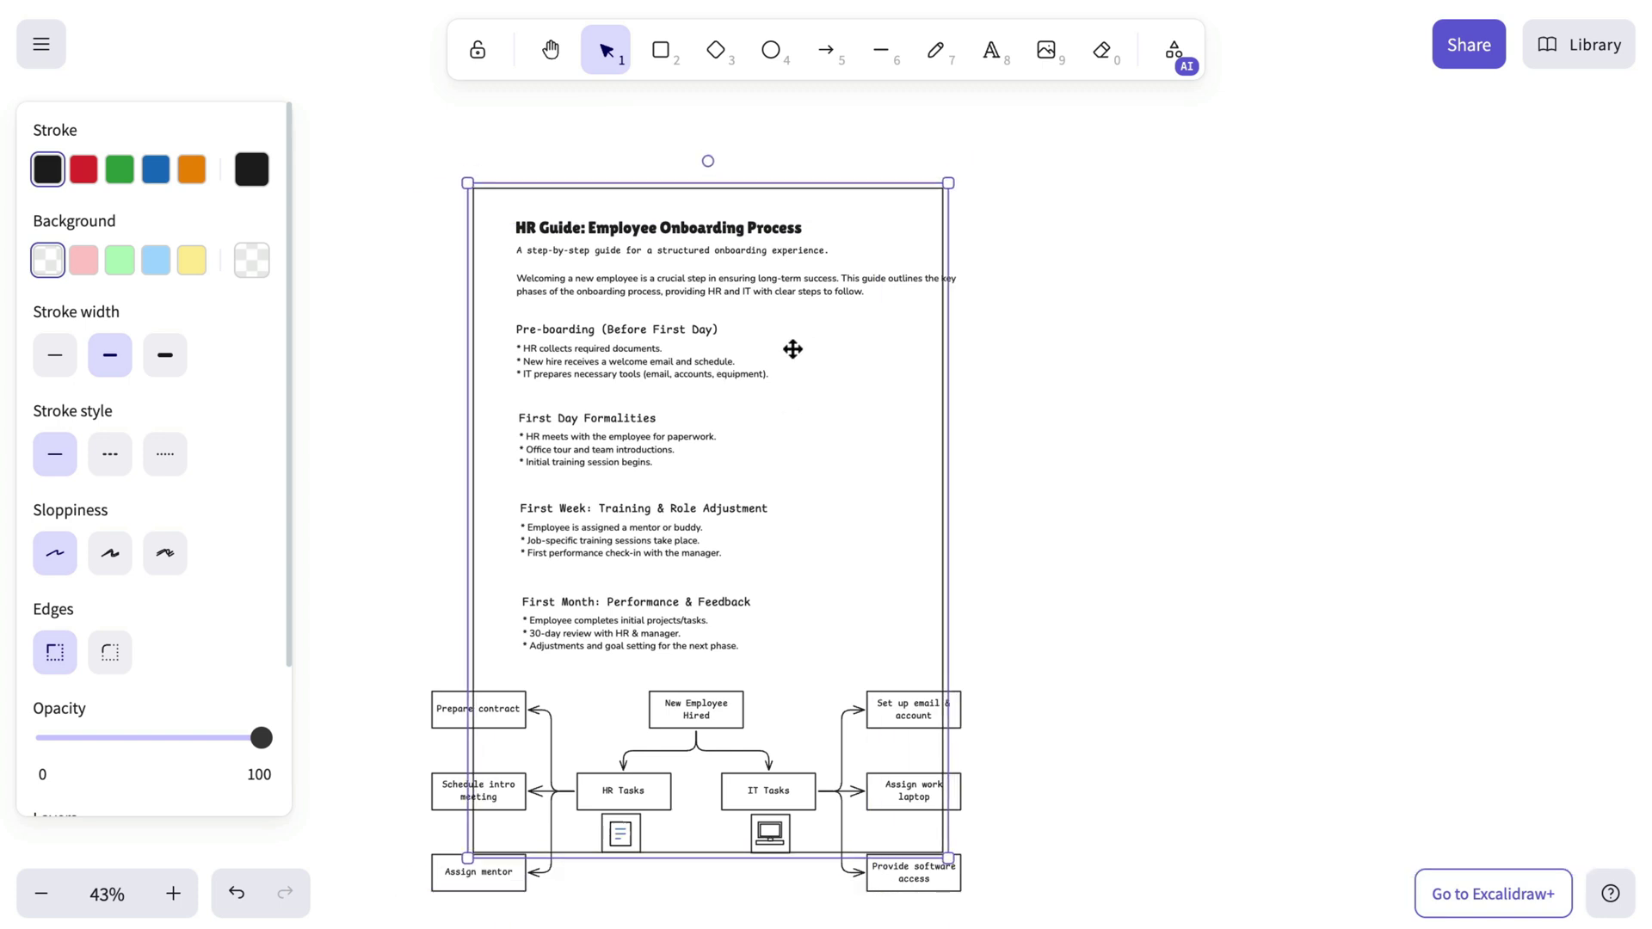
pyautogui.scroll(-2, 791, 347)
pyautogui.scroll(-3, 791, 348)
pyautogui.scroll(4, 791, 347)
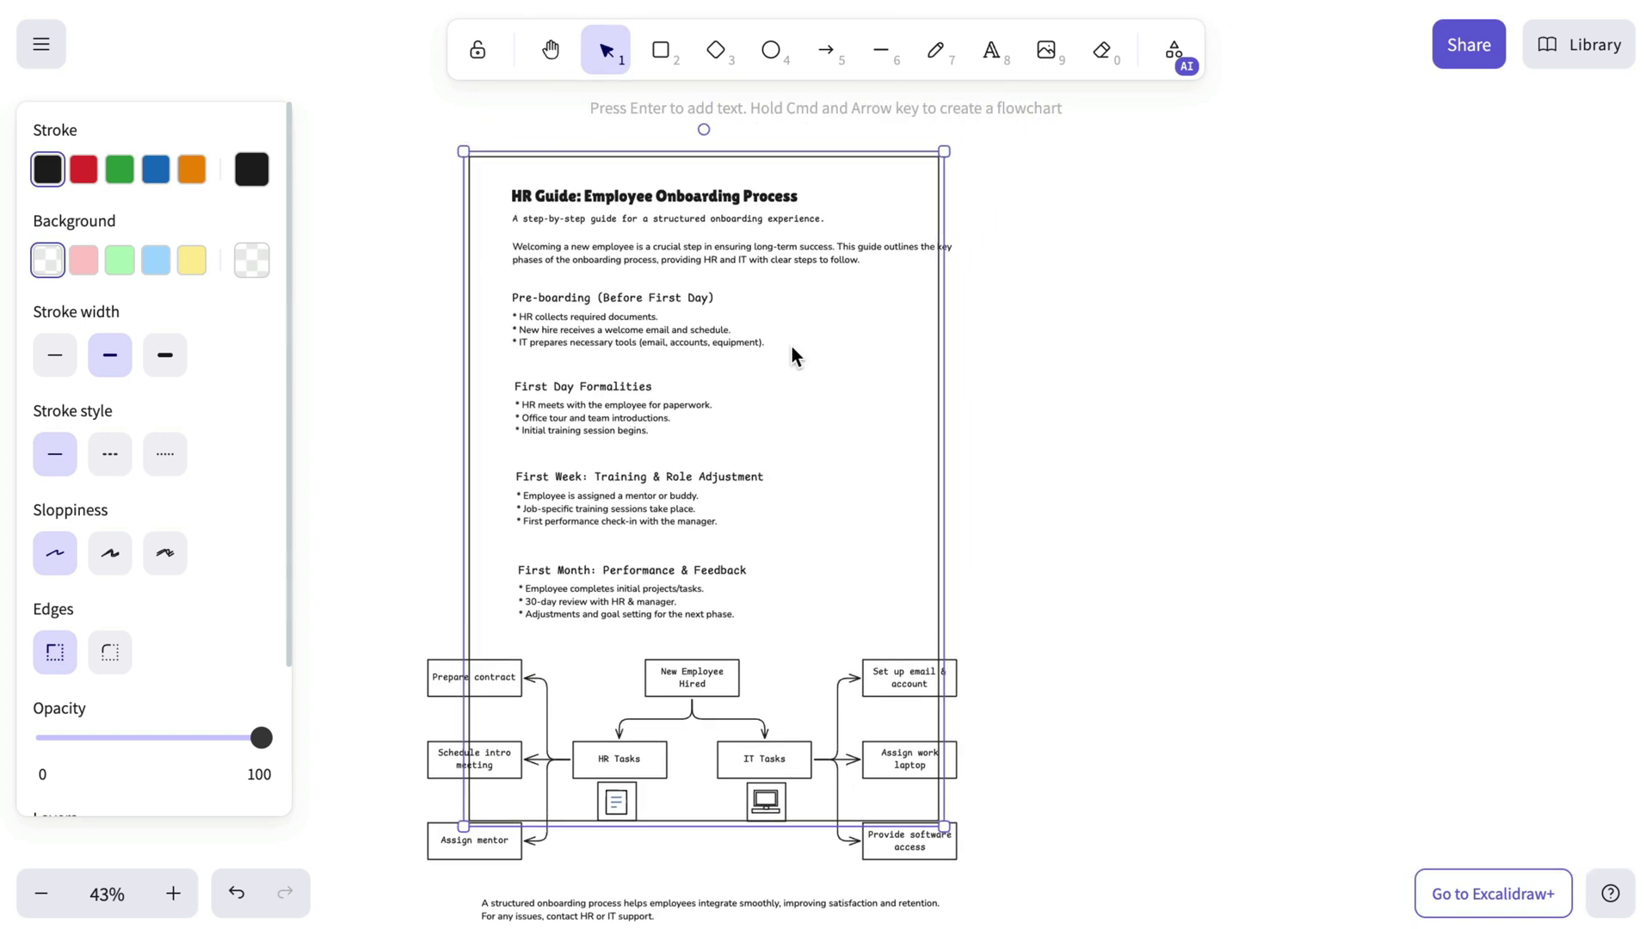
pyautogui.moveTo(892, 310); pyautogui.dragTo(1552, 327)
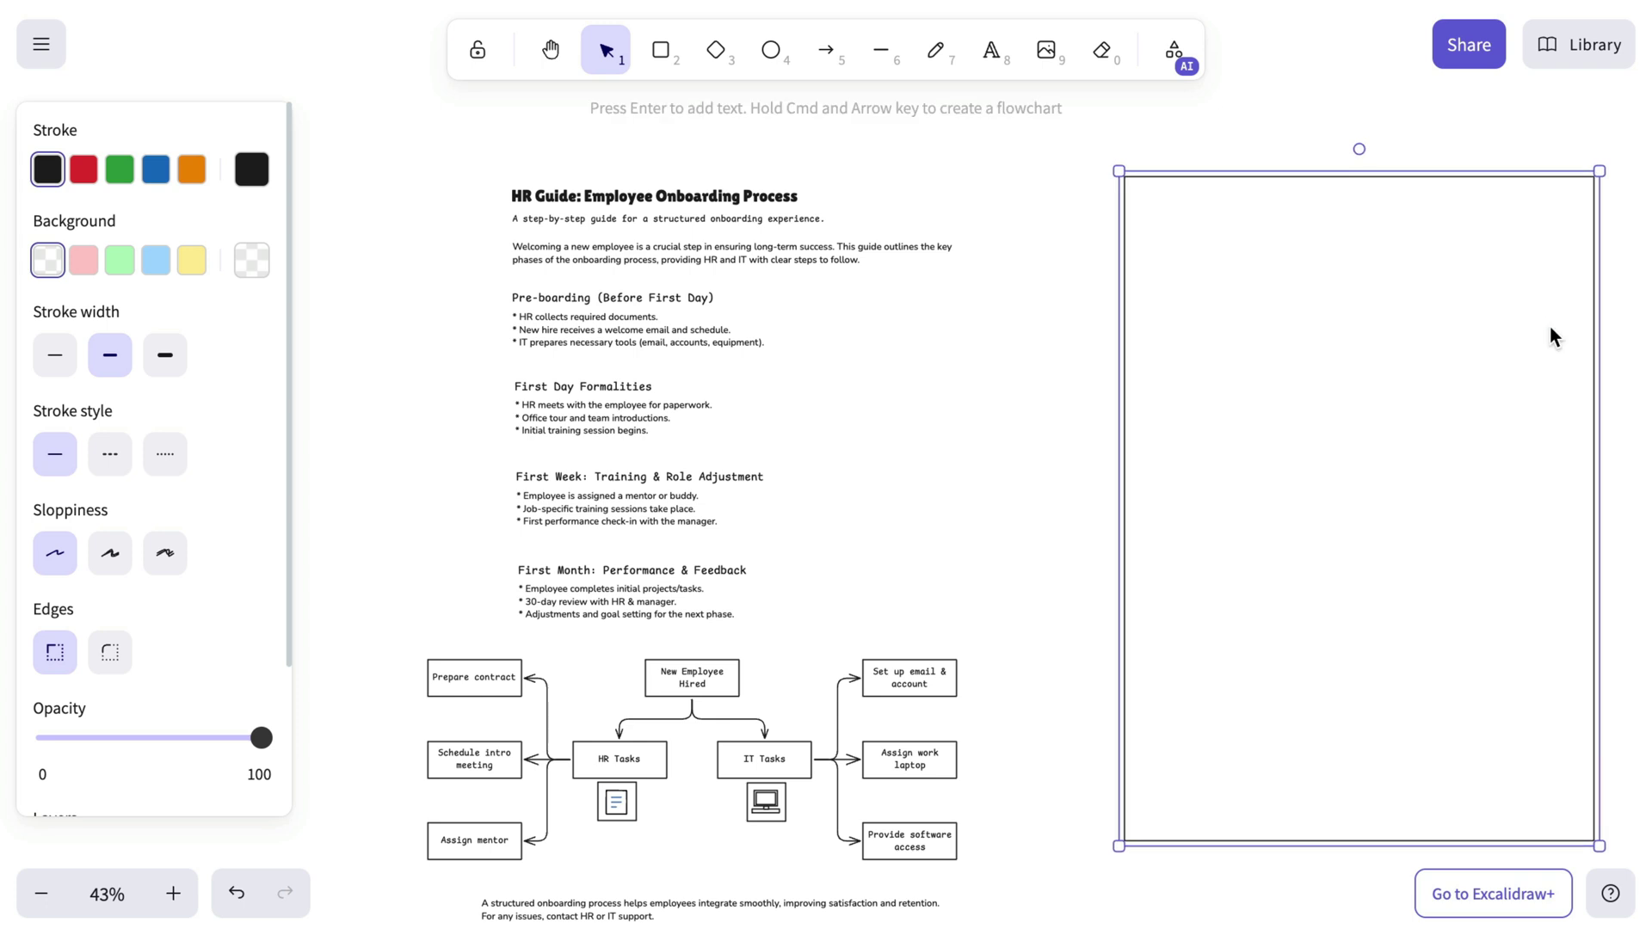
# Rotate the page rectangle 90° to landscape and move it up and right.
pyautogui.hscroll(3, 1553, 336)
pyautogui.scroll(-1, 1553, 337)
pyautogui.moveTo(1129, 178); pyautogui.dragTo(1484, 541)
pyautogui.moveTo(1186, 507); pyautogui.dragTo(1137, 292)
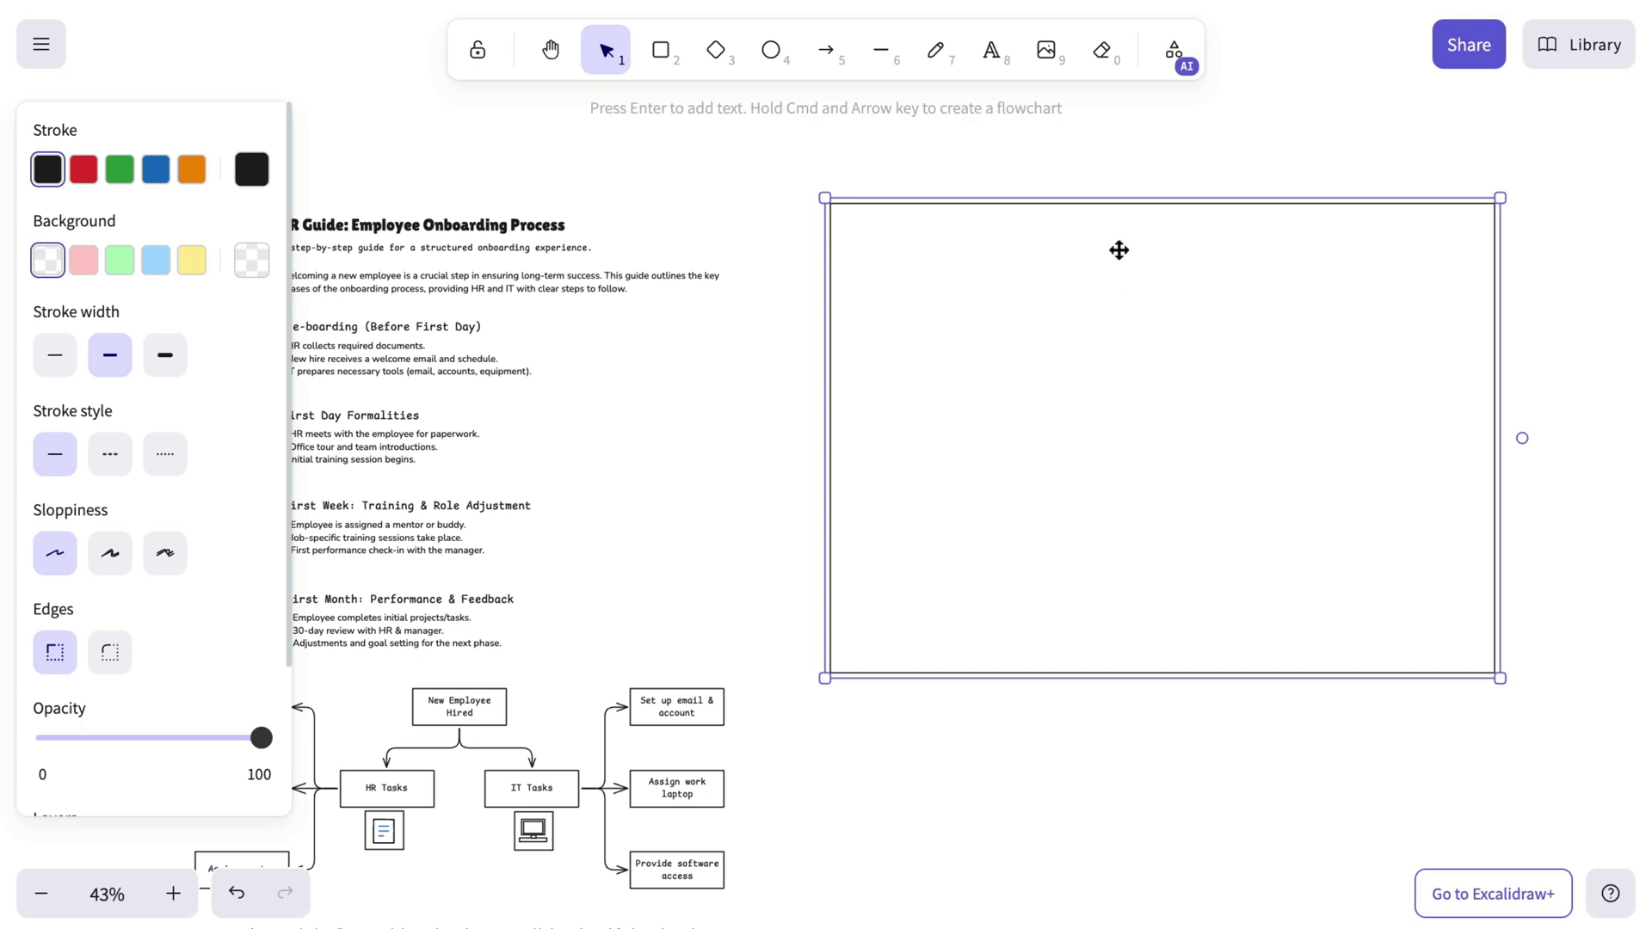
pyautogui.click(1070, 137)
# Drag the guide's title text into the top of the landscape rectangle.
pyautogui.hscroll(-2, 1071, 140)
pyautogui.click(841, 308)
pyautogui.scroll(-4, 650, 277)
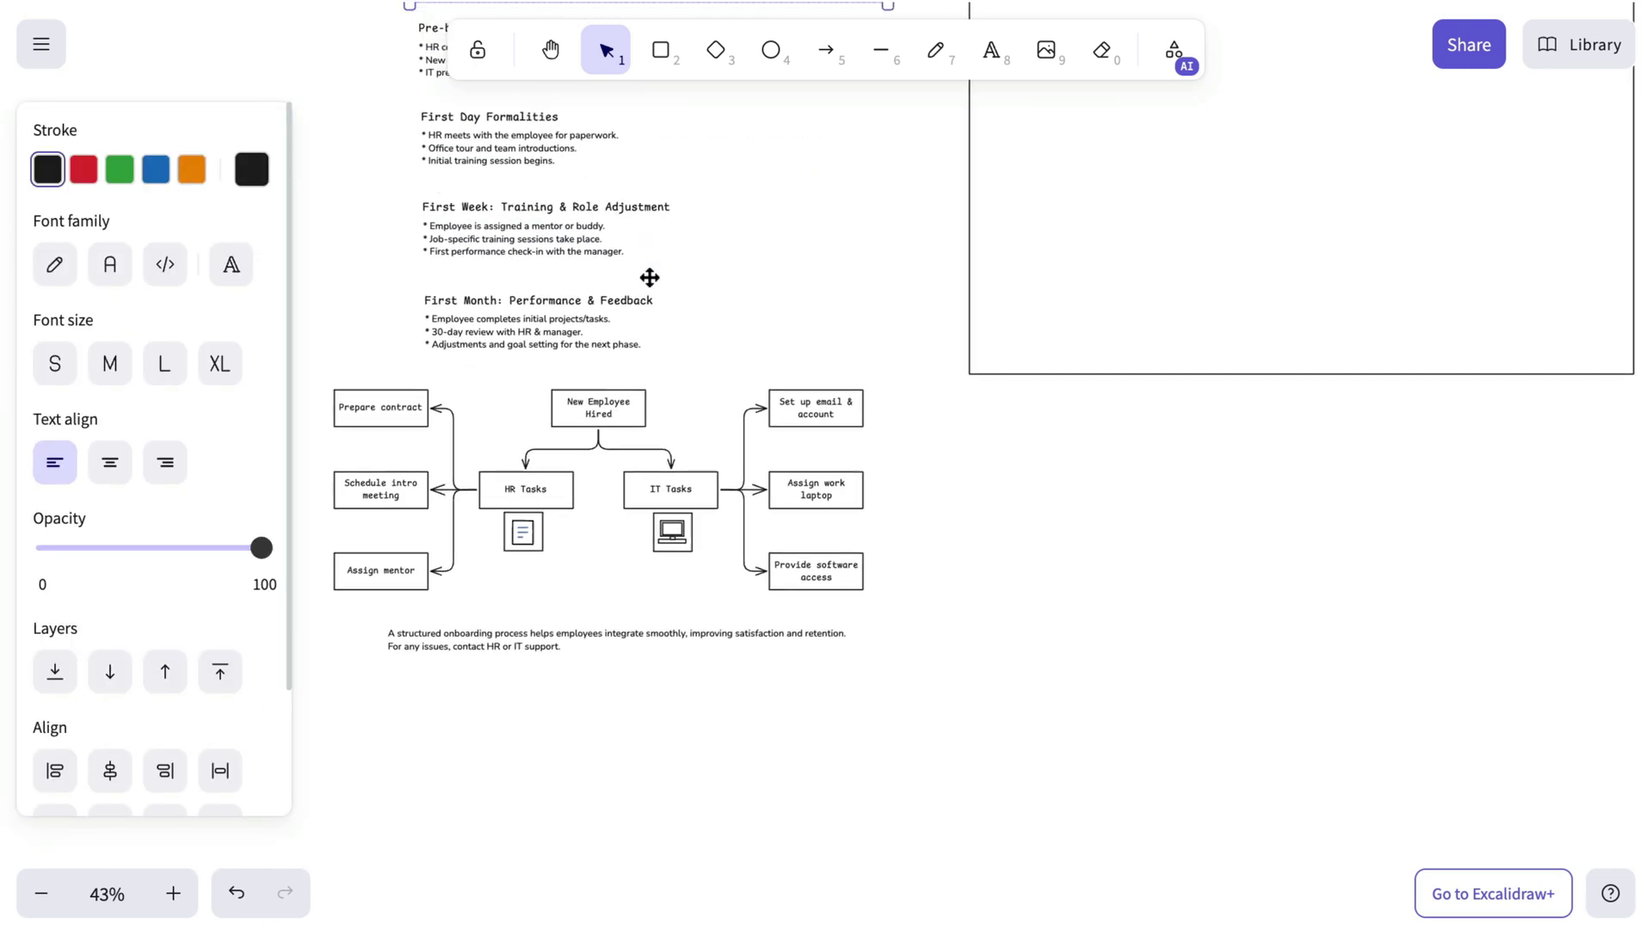
pyautogui.scroll(4, 650, 277)
pyautogui.moveTo(605, 313); pyautogui.dragTo(1127, 291)
pyautogui.click(1144, 551)
pyautogui.scroll(-3, 1132, 726)
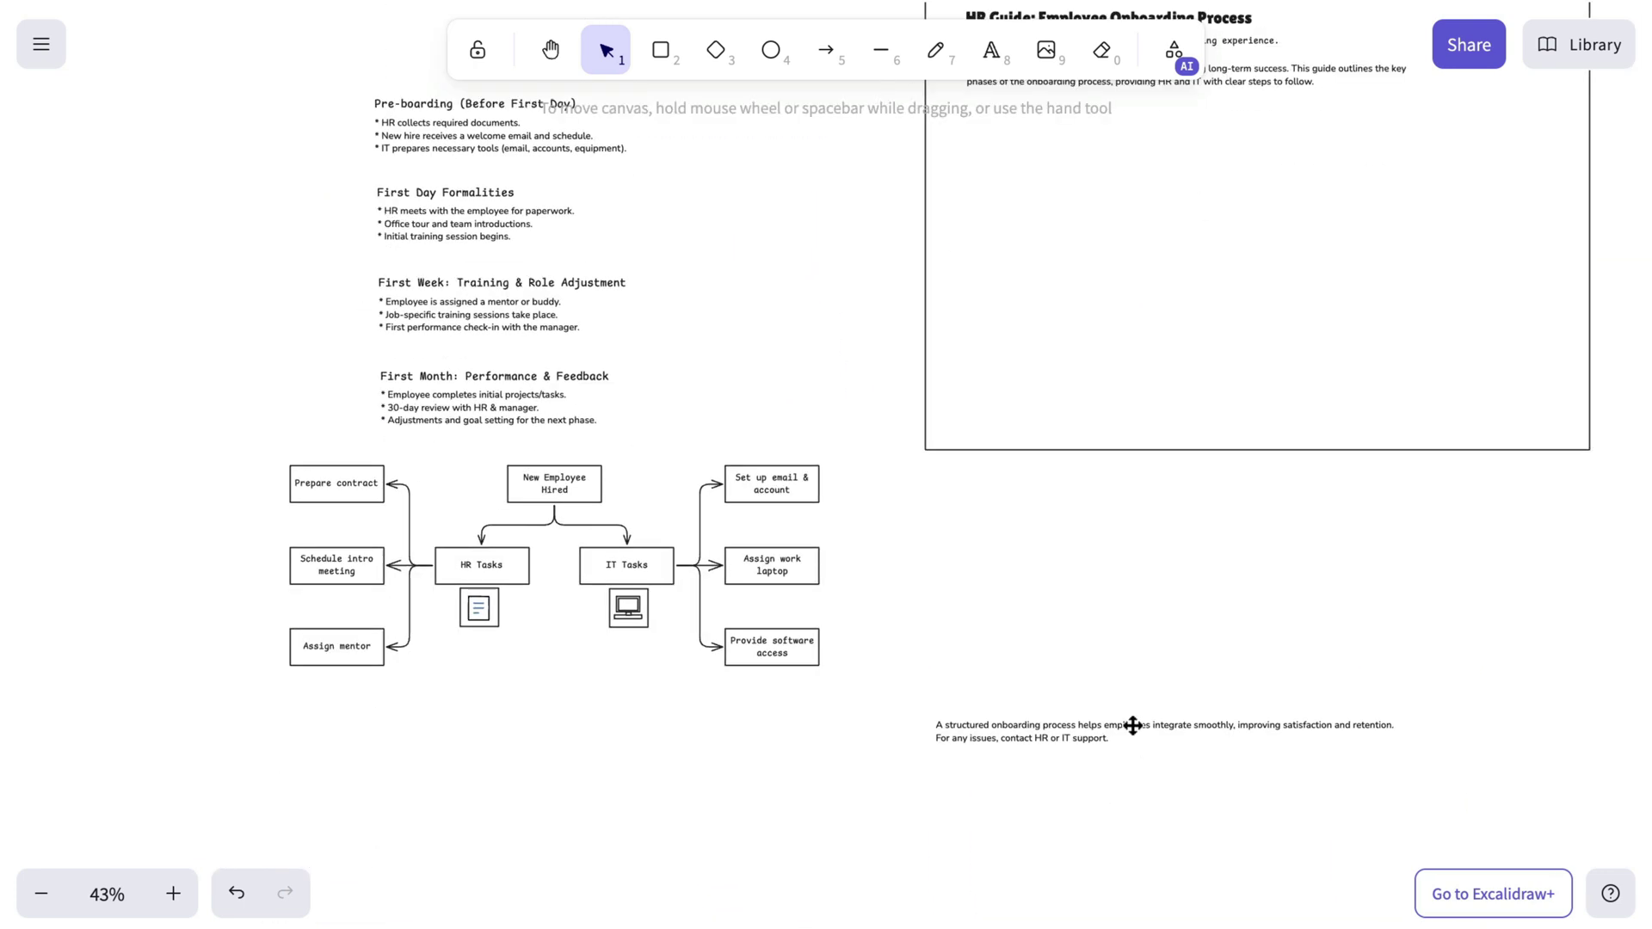